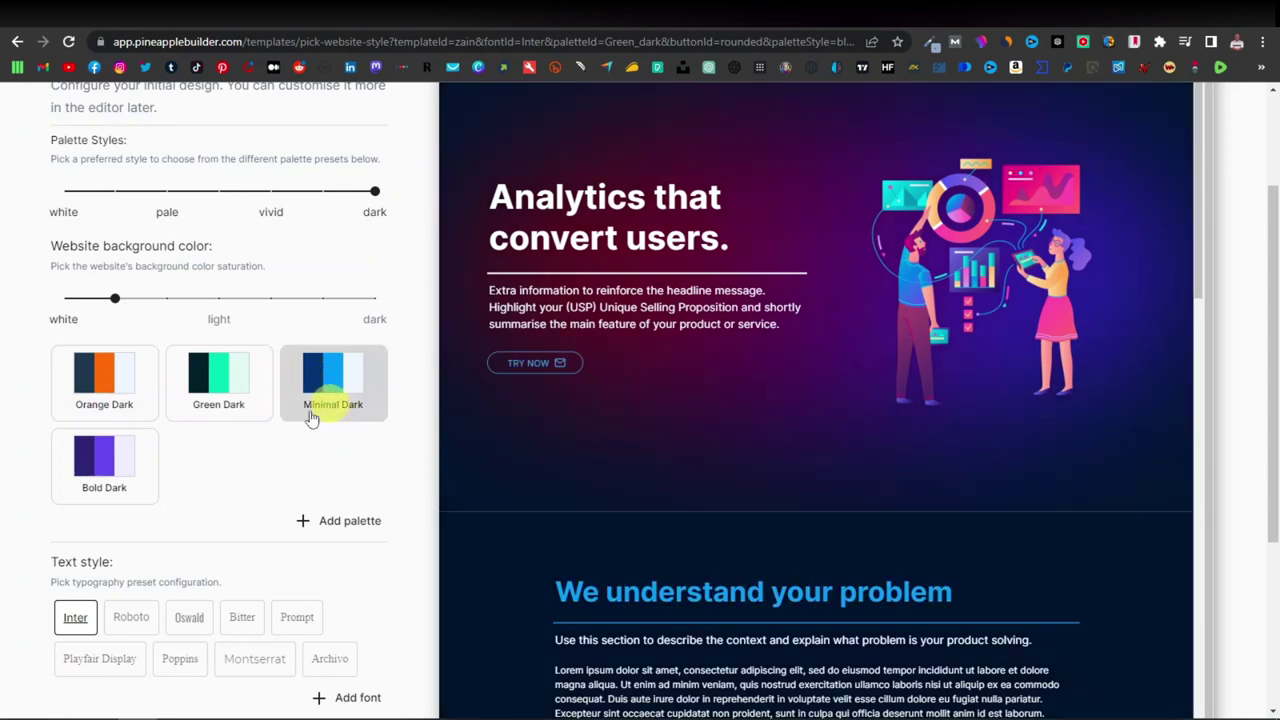
Switch the template colour palette to Orange Dark.
left_click(108, 477)
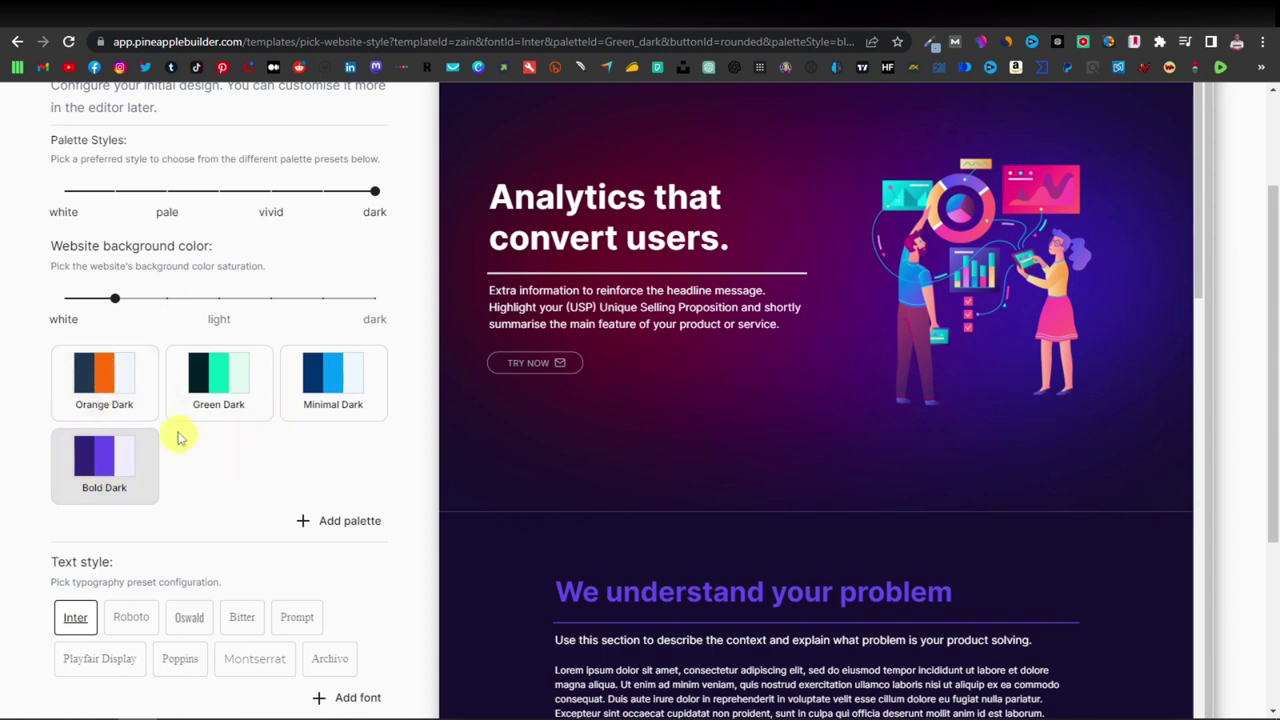
left_click(113, 385)
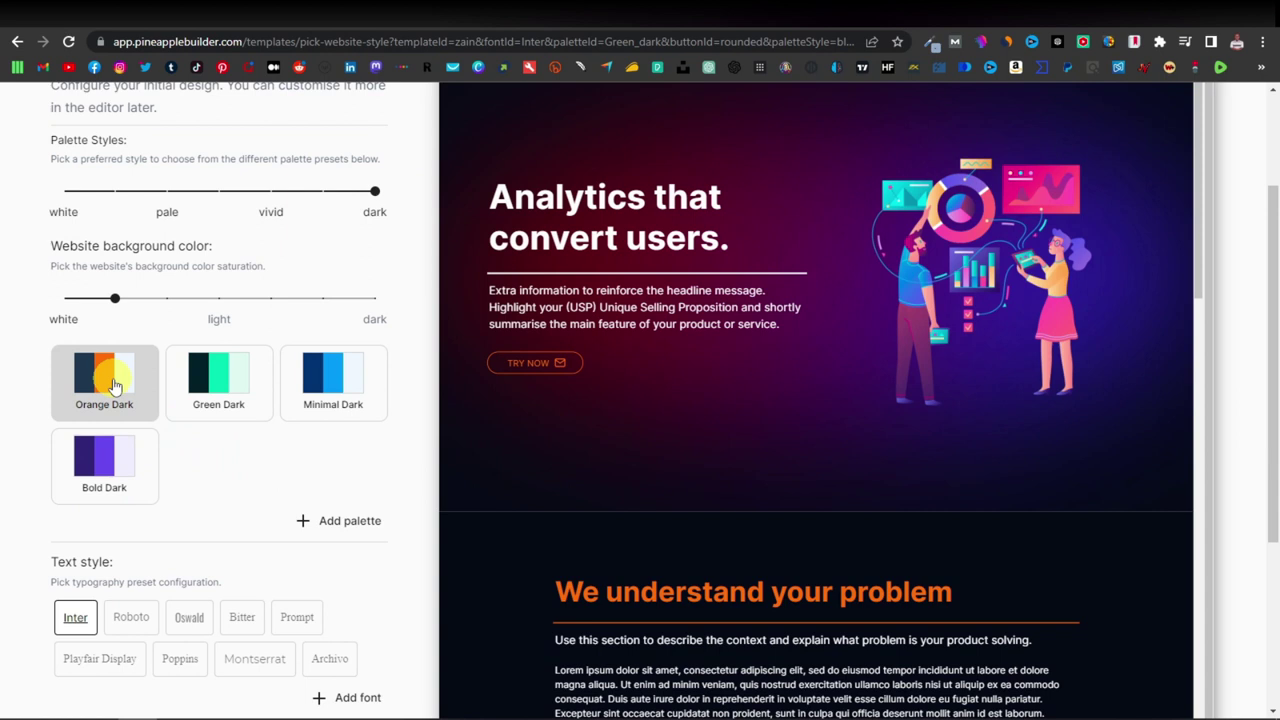
scroll(171, 505, "down", 3)
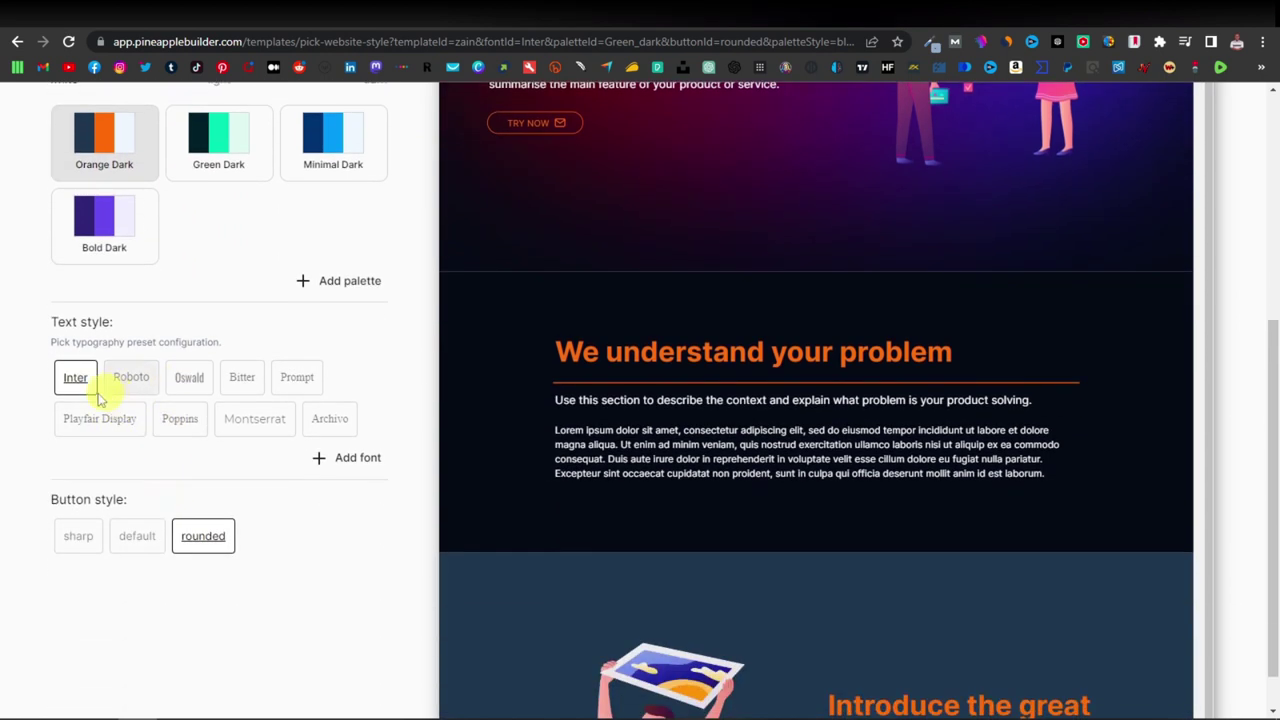
Set the text style font to Bitter.
left_click(133, 382)
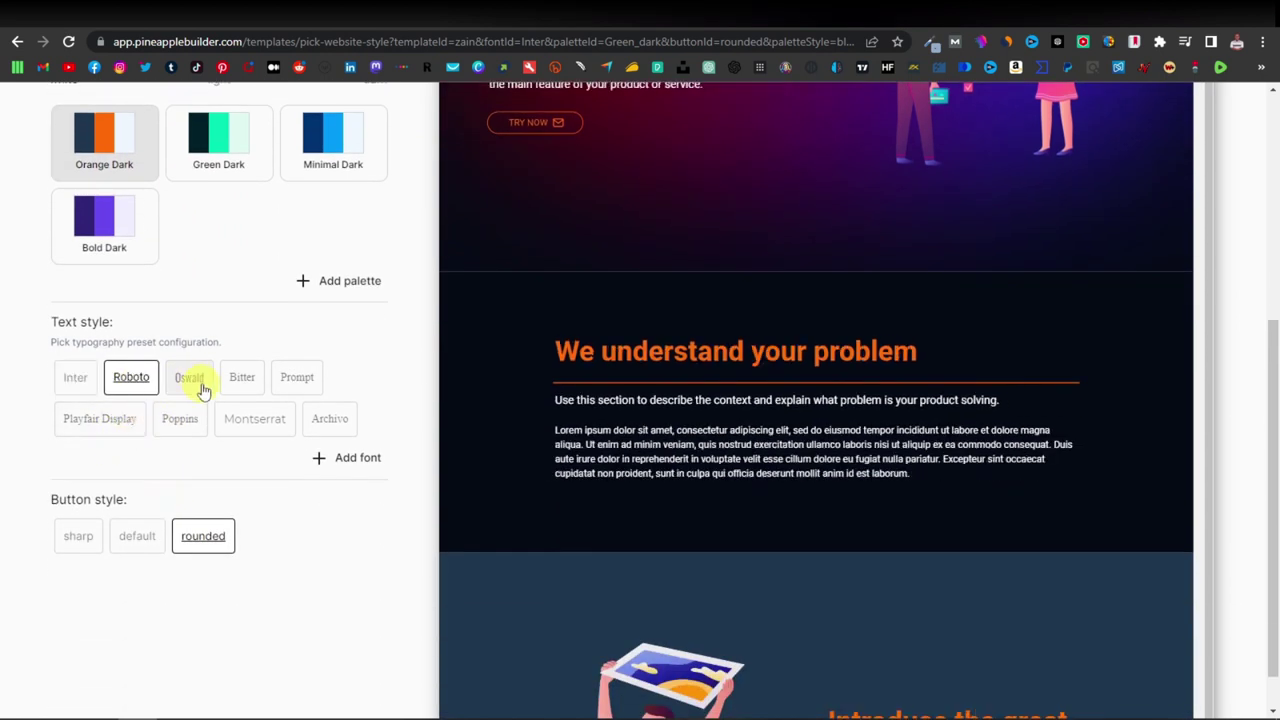
left_click(193, 381)
left_click(245, 382)
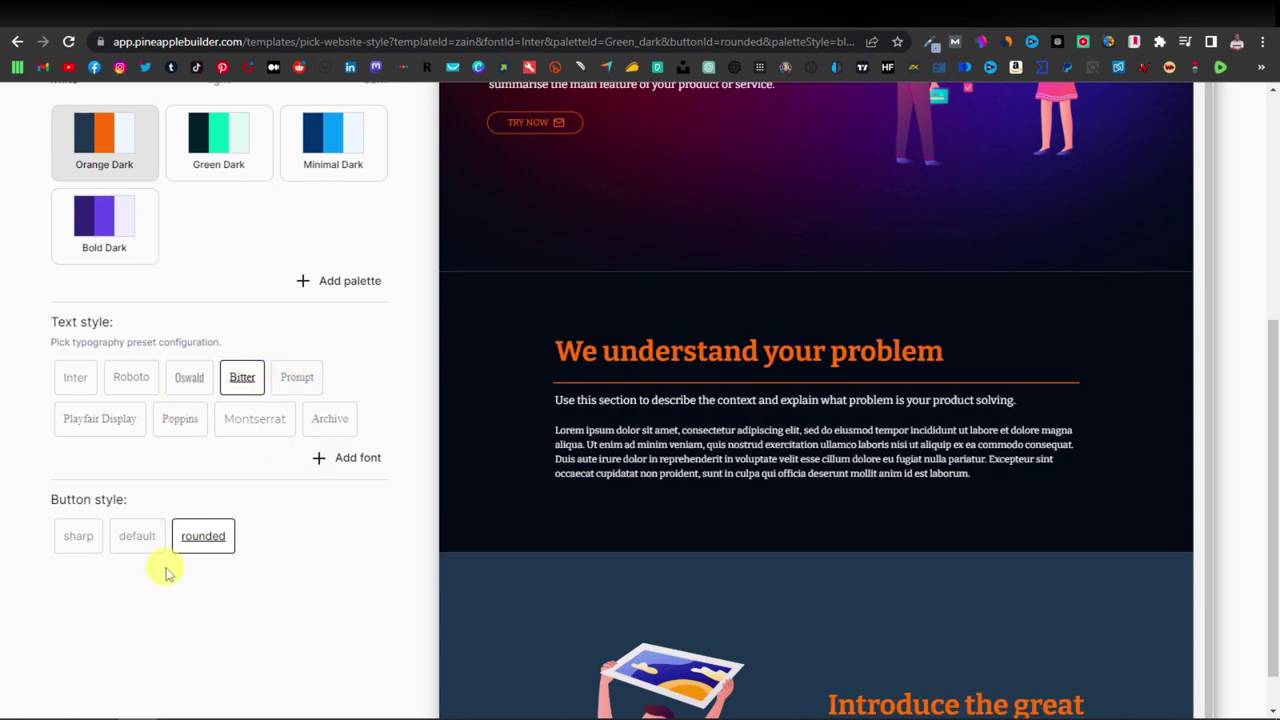
scroll(160, 540, "down", 1)
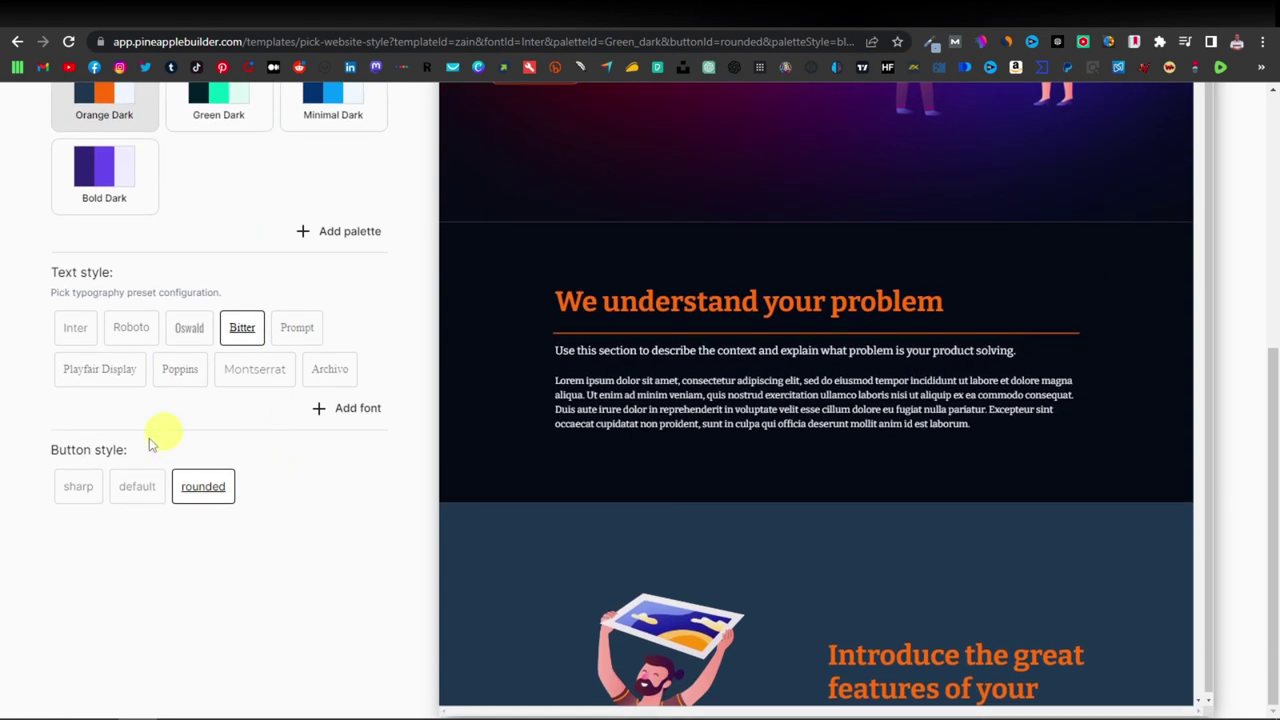
Set the button style to the rounded pill shape.
left_click(80, 488)
scroll(545, 508, "down", 5)
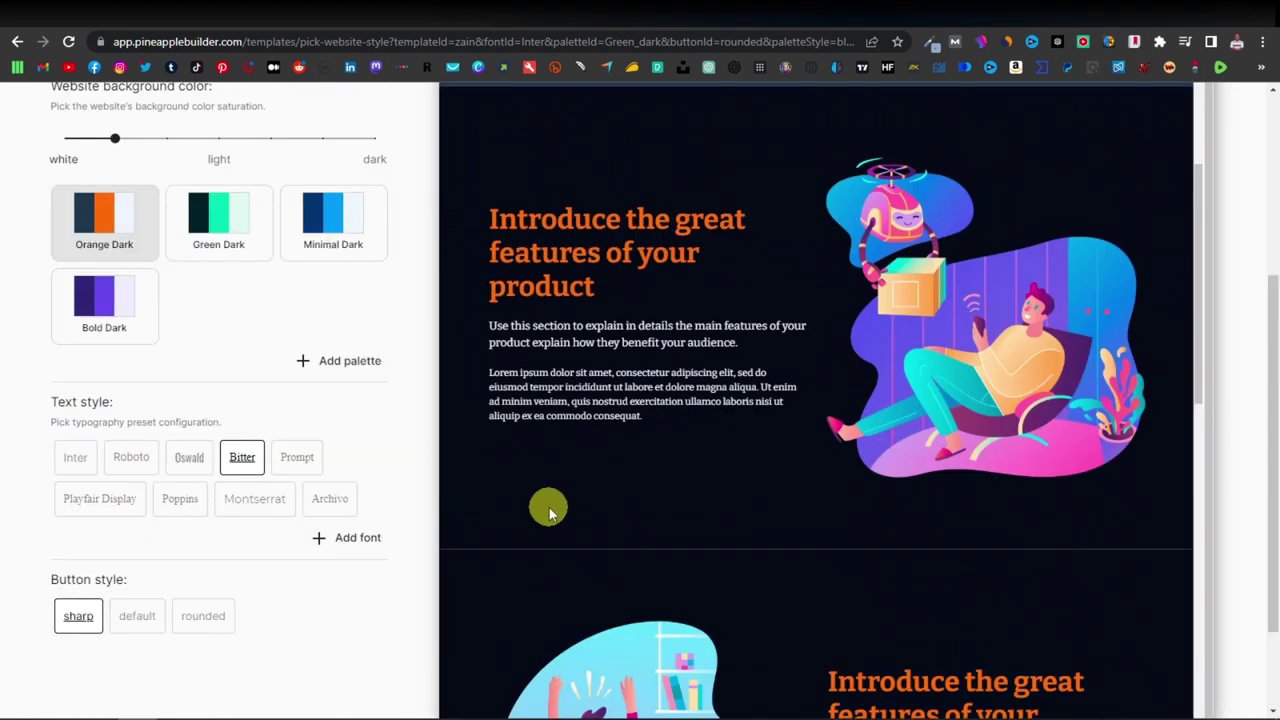
scroll(550, 508, "up", 3)
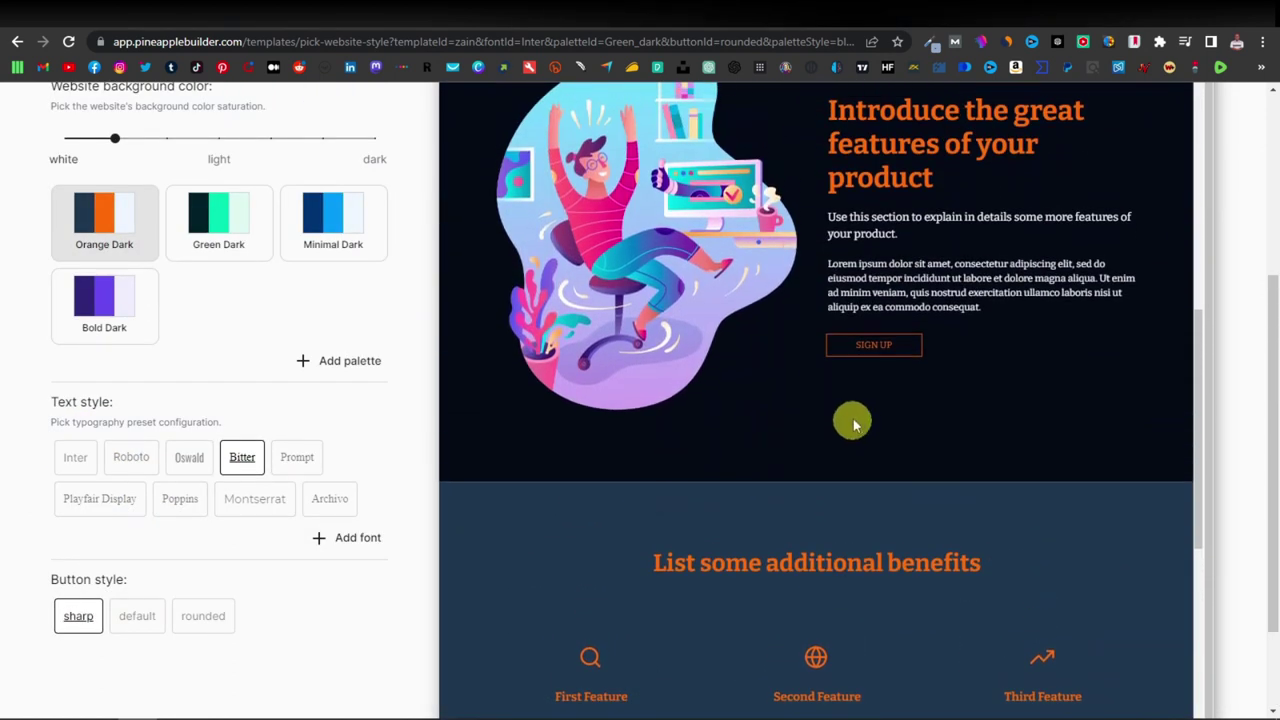
left_click(128, 620)
left_click(201, 615)
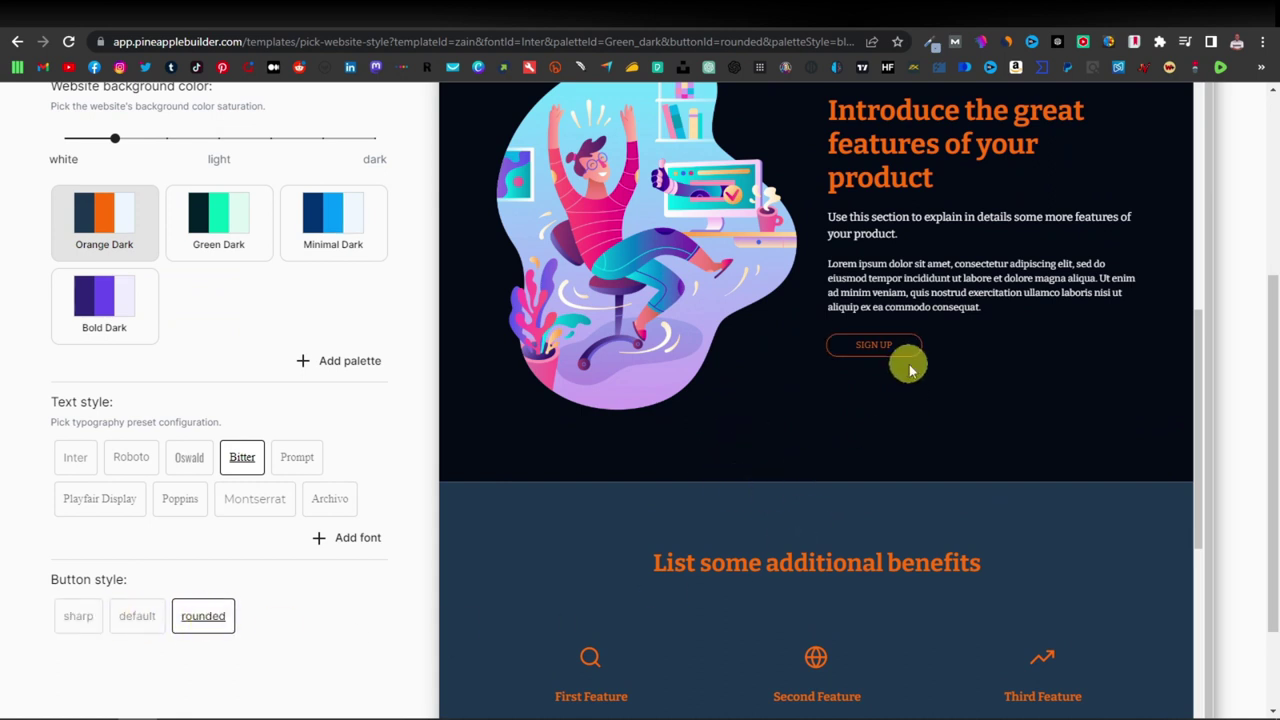
scroll(794, 443, "down", 4)
scroll(700, 444, "up", 2)
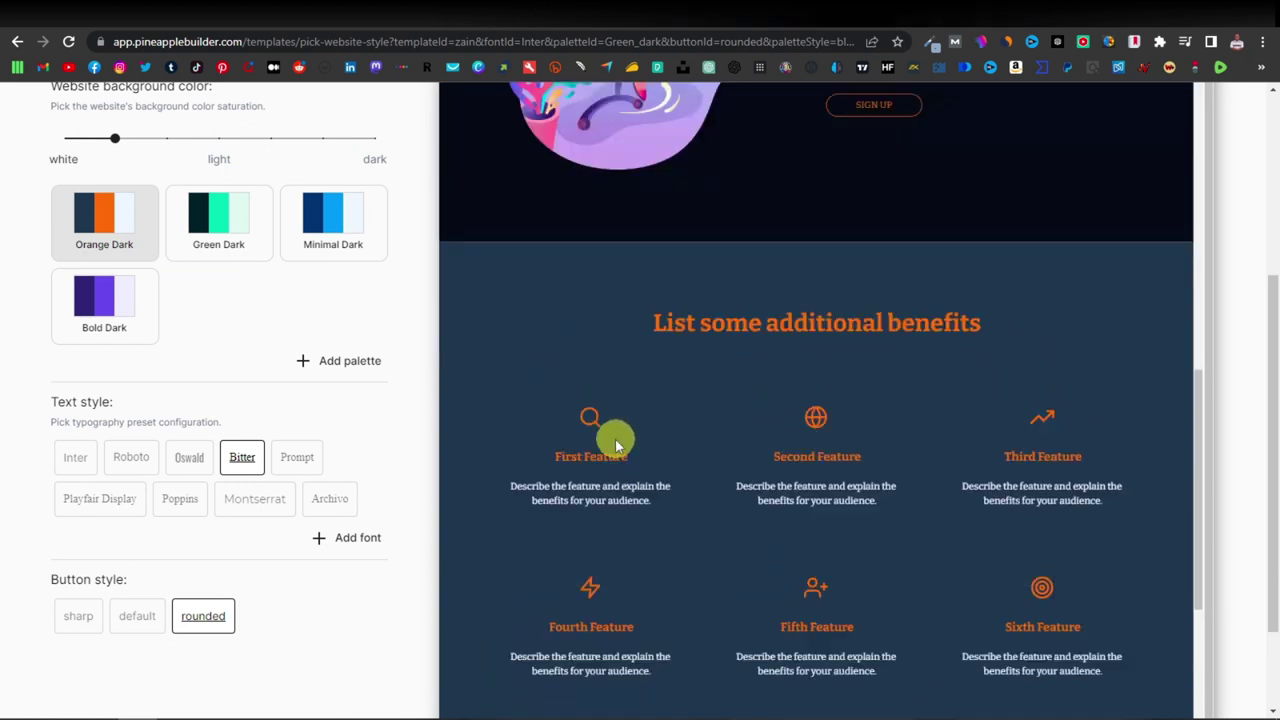
scroll(560, 440, "up", 3)
scroll(400, 425, "up", 3)
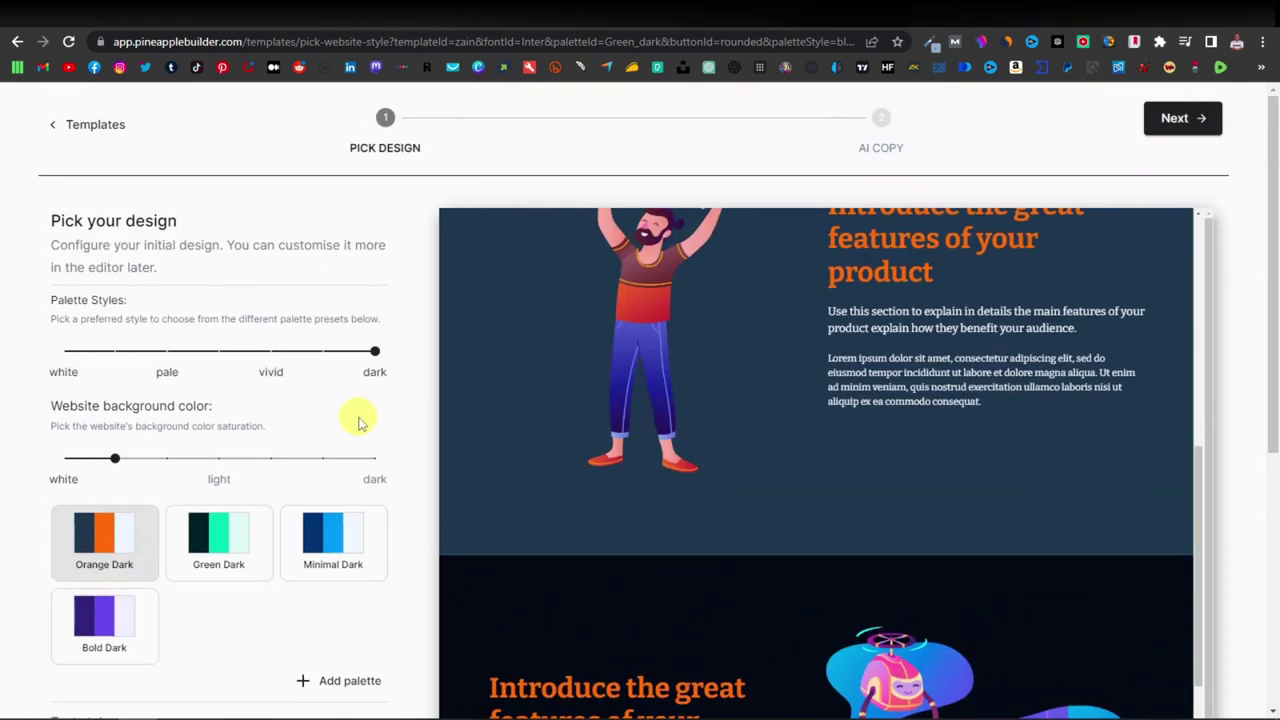
Move on to the AI copy step and choose the free GPT-3.5 model.
left_click(1177, 119)
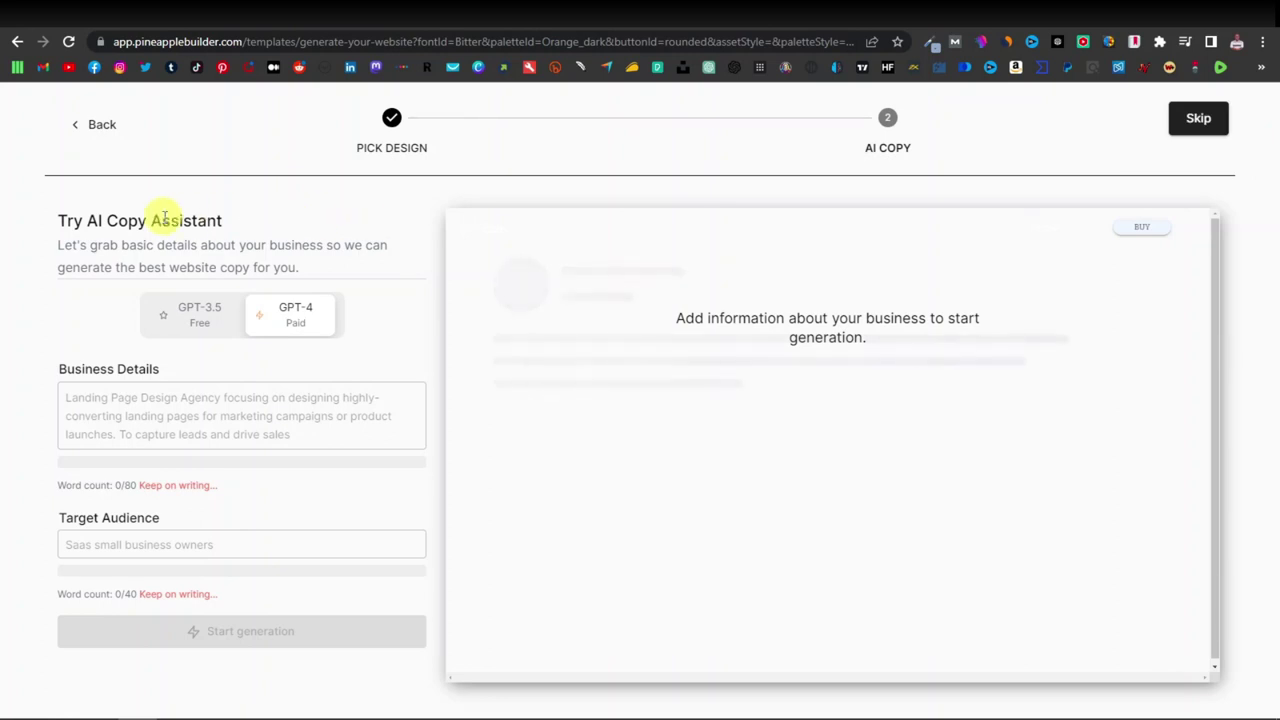
mouse_move(198, 318)
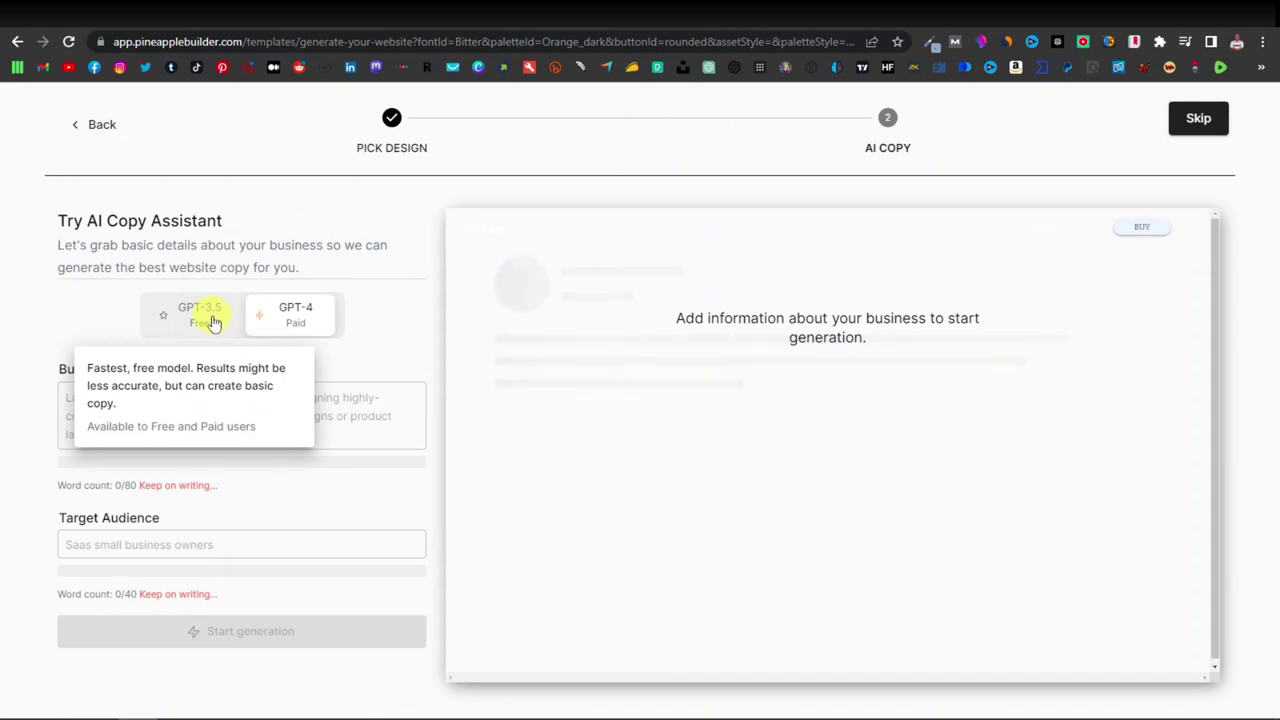
mouse_move(305, 318)
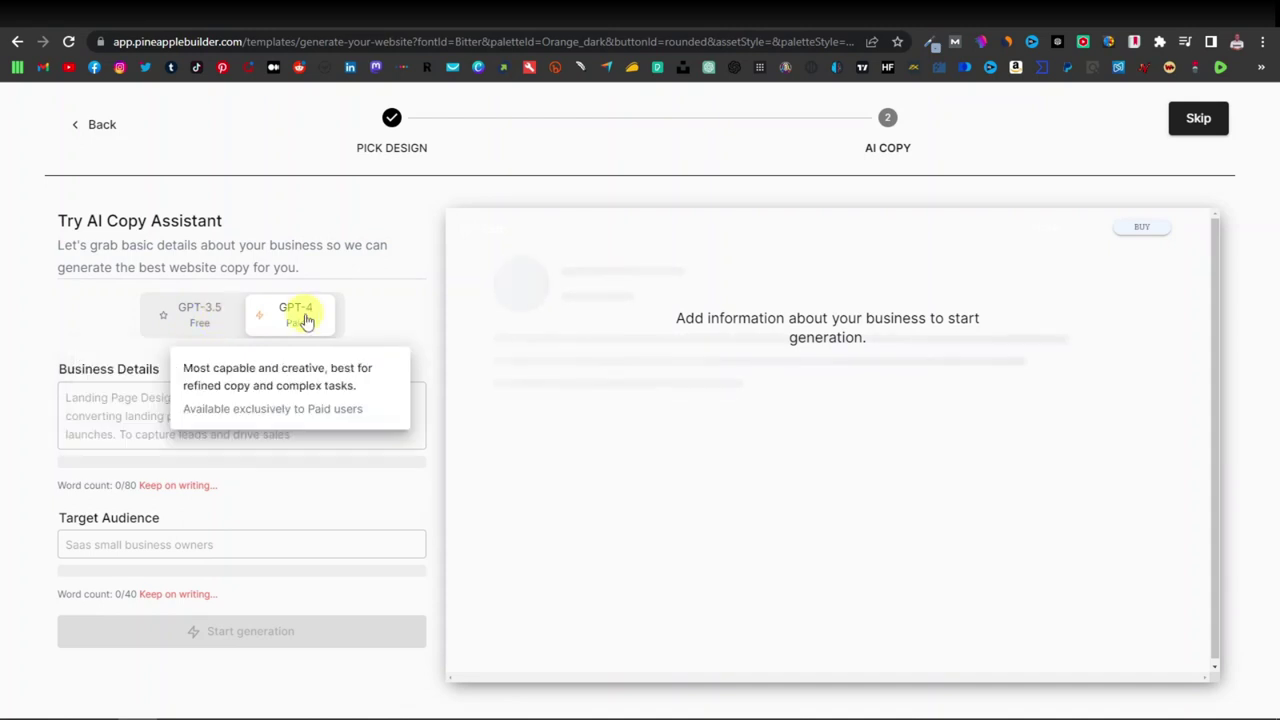
left_click(199, 316)
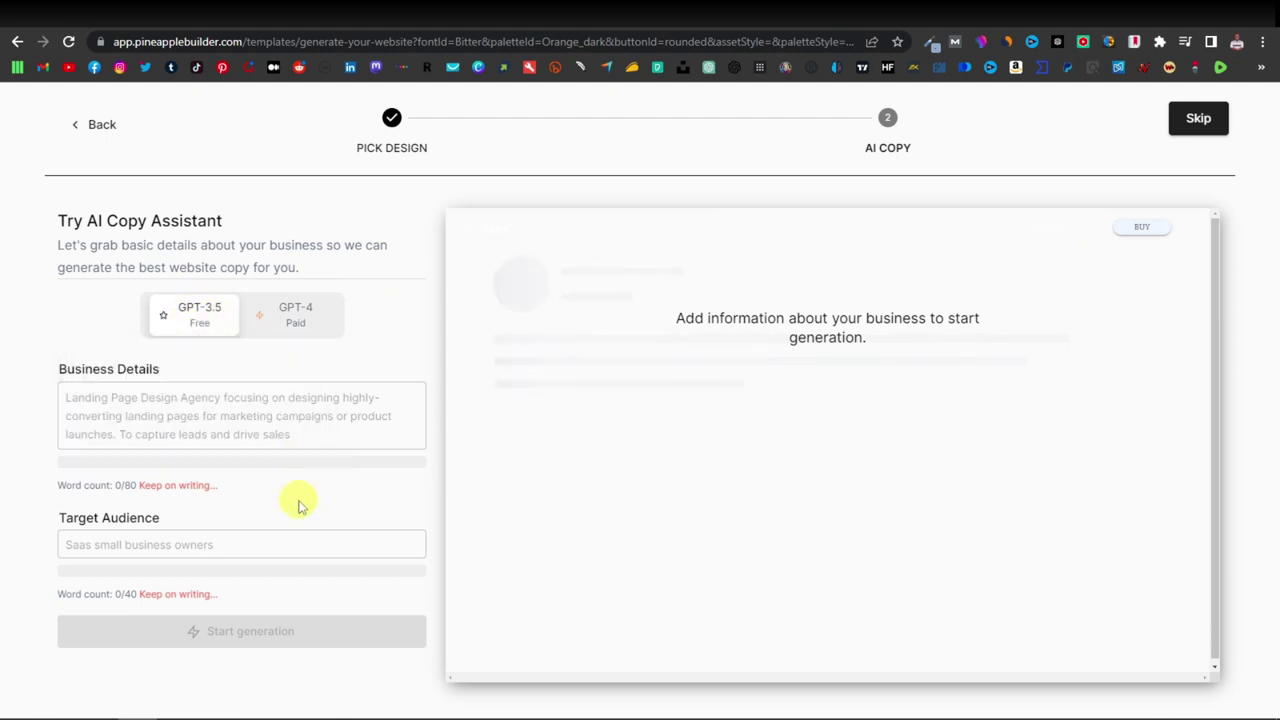
Enter the business details 'protect your hearing with Cortexi'.
left_click(130, 425)
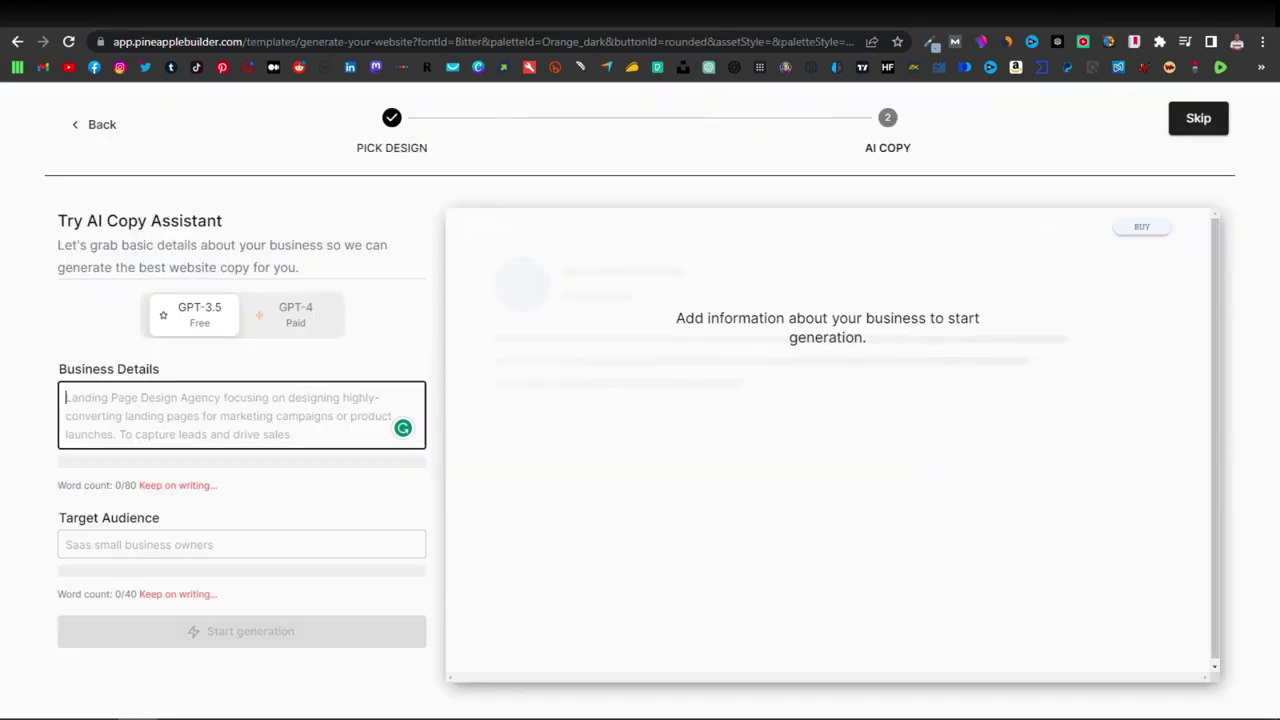
type("protect your hearing with ortexi")
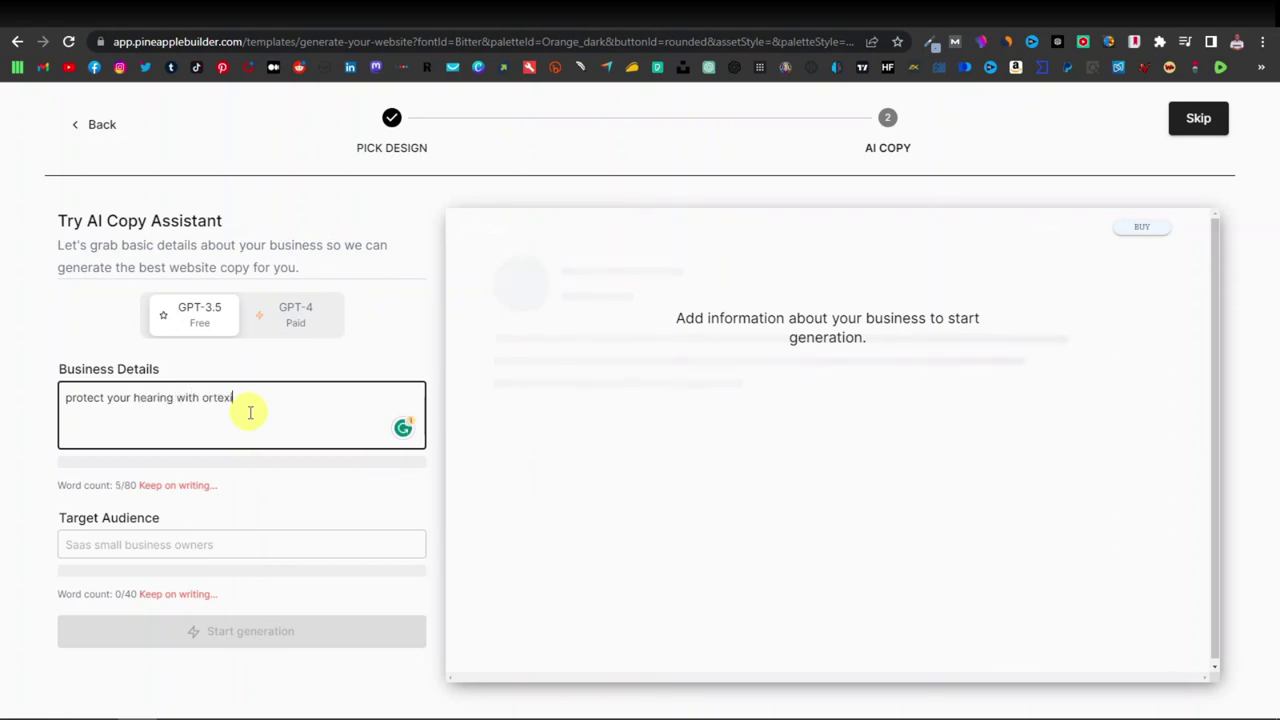
type("C")
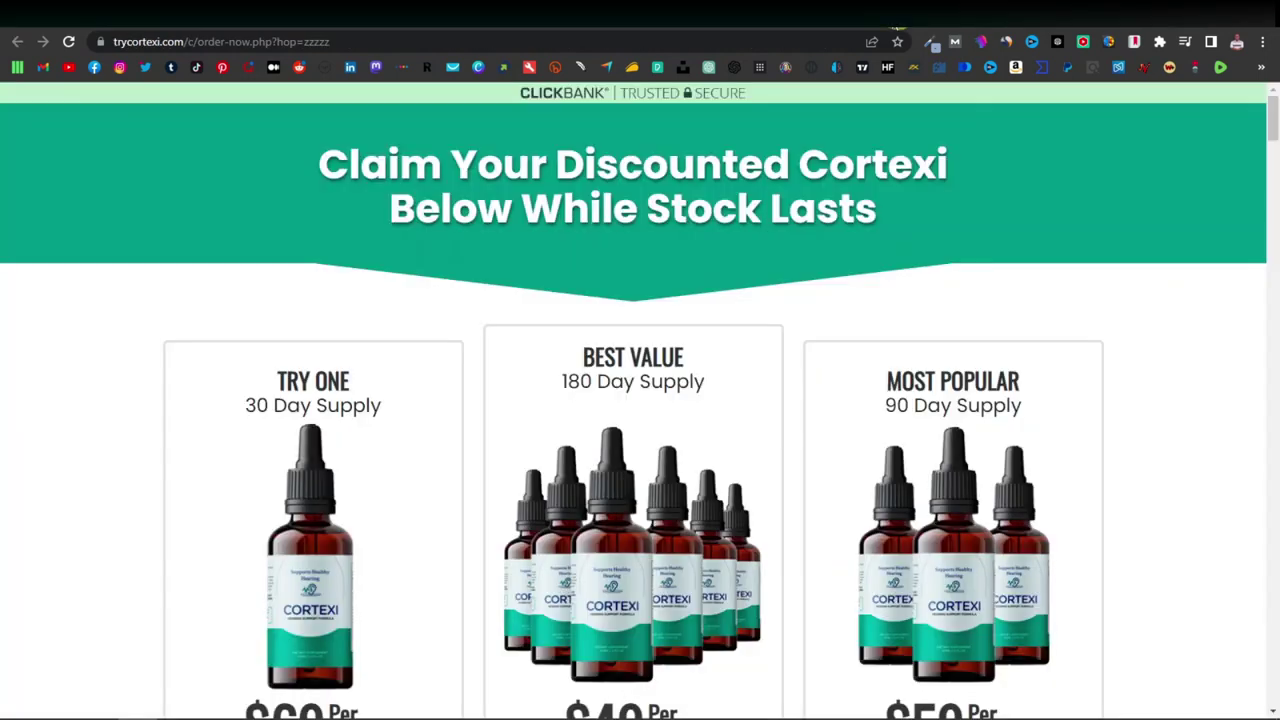
Scroll the Cortexi order page to the testimonials and highlight 'mental sharpness'.
scroll(820, 360, "down", 2)
scroll(820, 362, "down", 10)
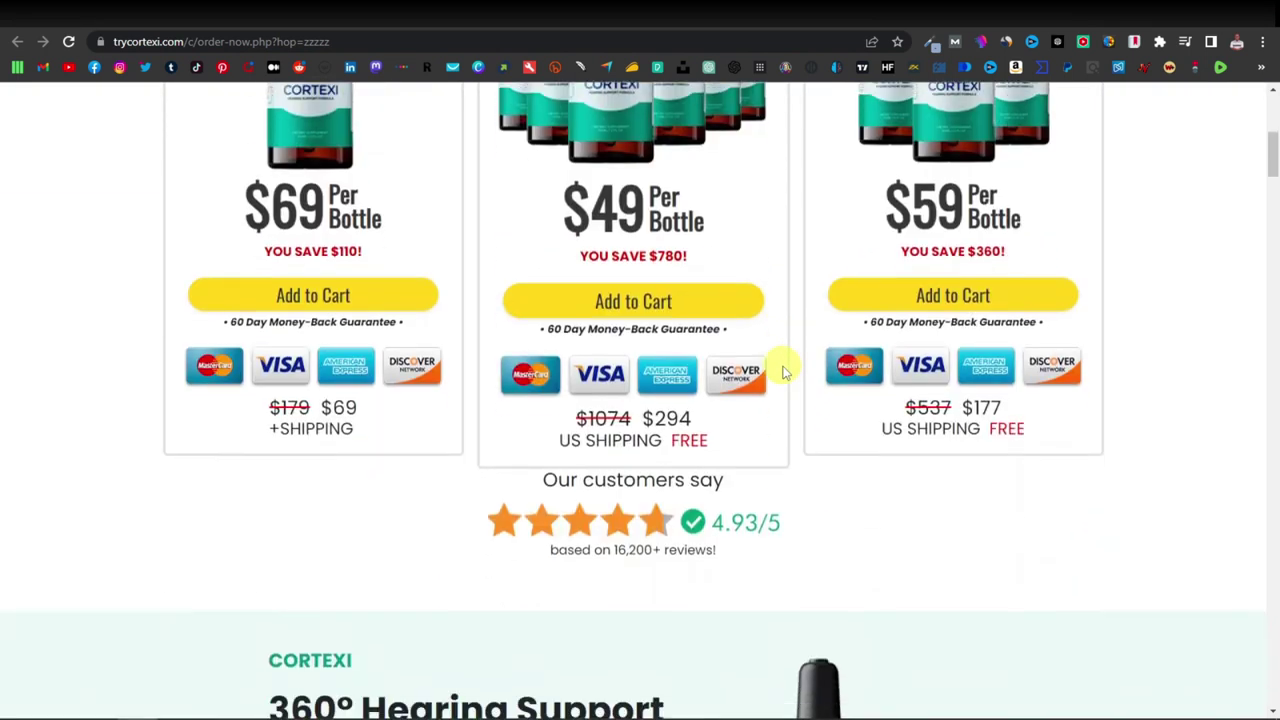
scroll(783, 365, "down", 10)
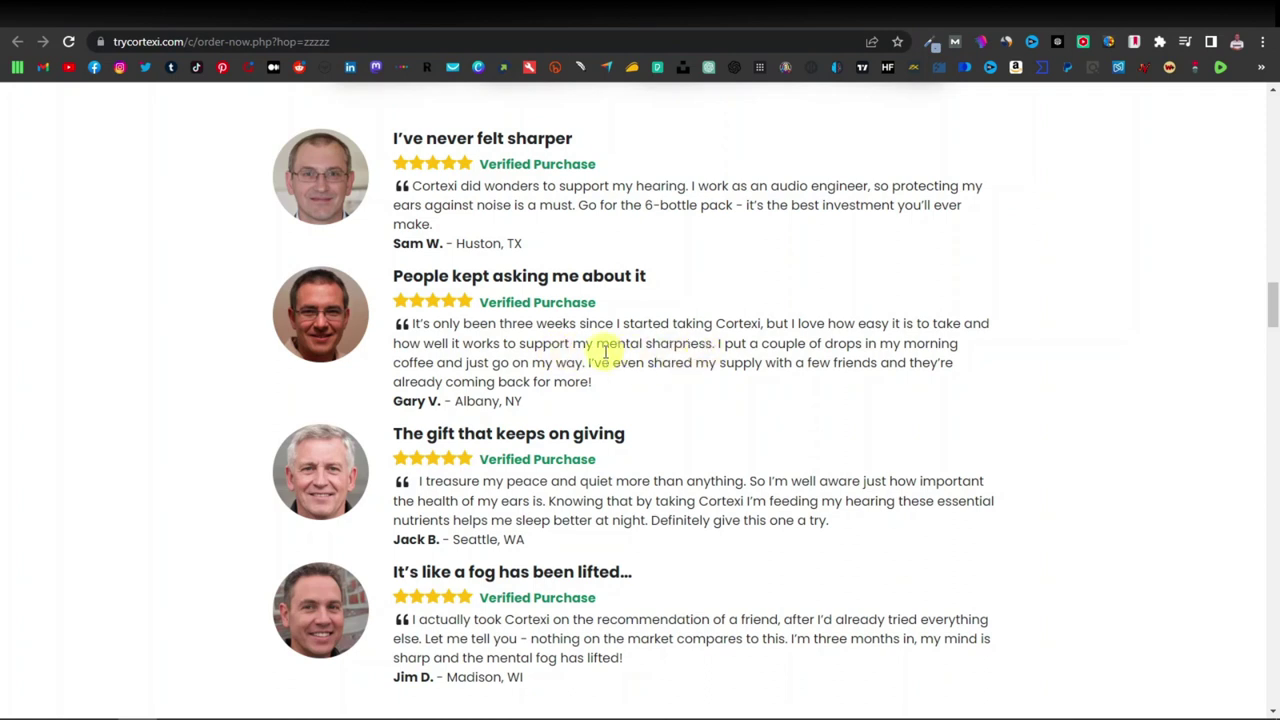
left_click_drag(597, 345, 713, 345)
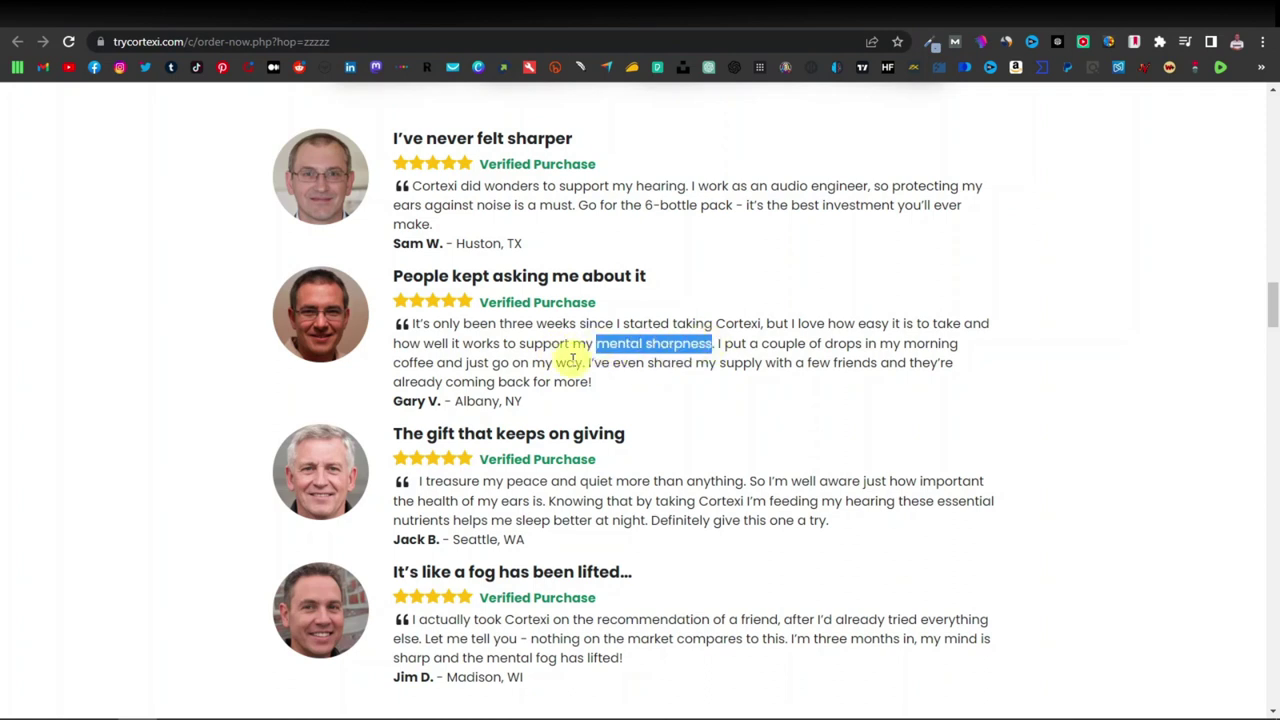
left_click(729, 343)
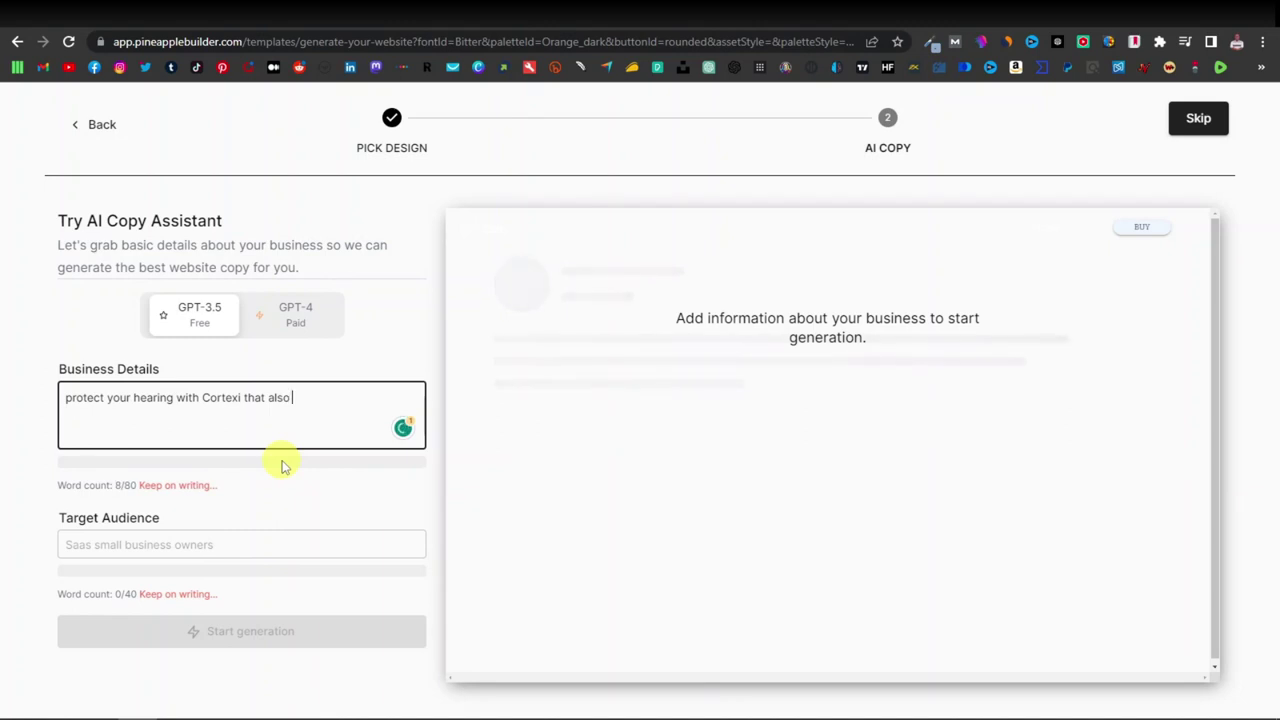
Add 'improves your mental sharpness' to the business details and set the audience to 'the elderly'.
type("mprove your mental sharpness")
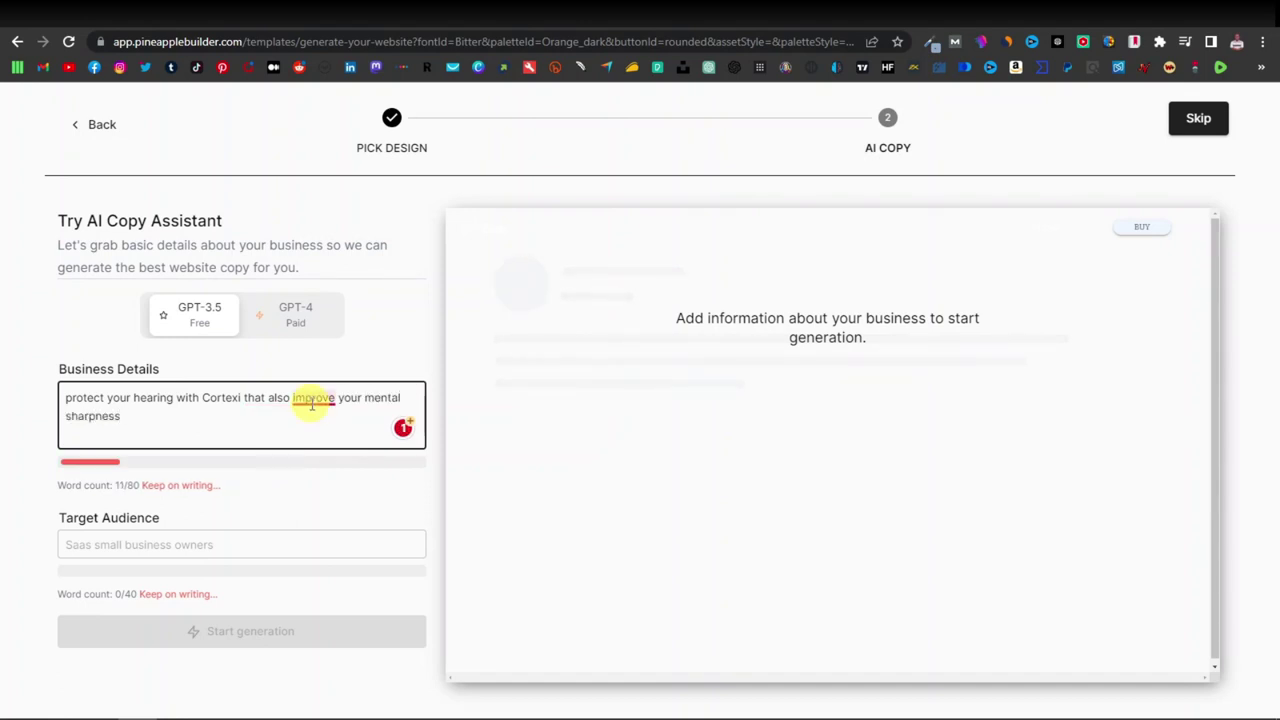
mouse_move(312, 404)
left_click(314, 442)
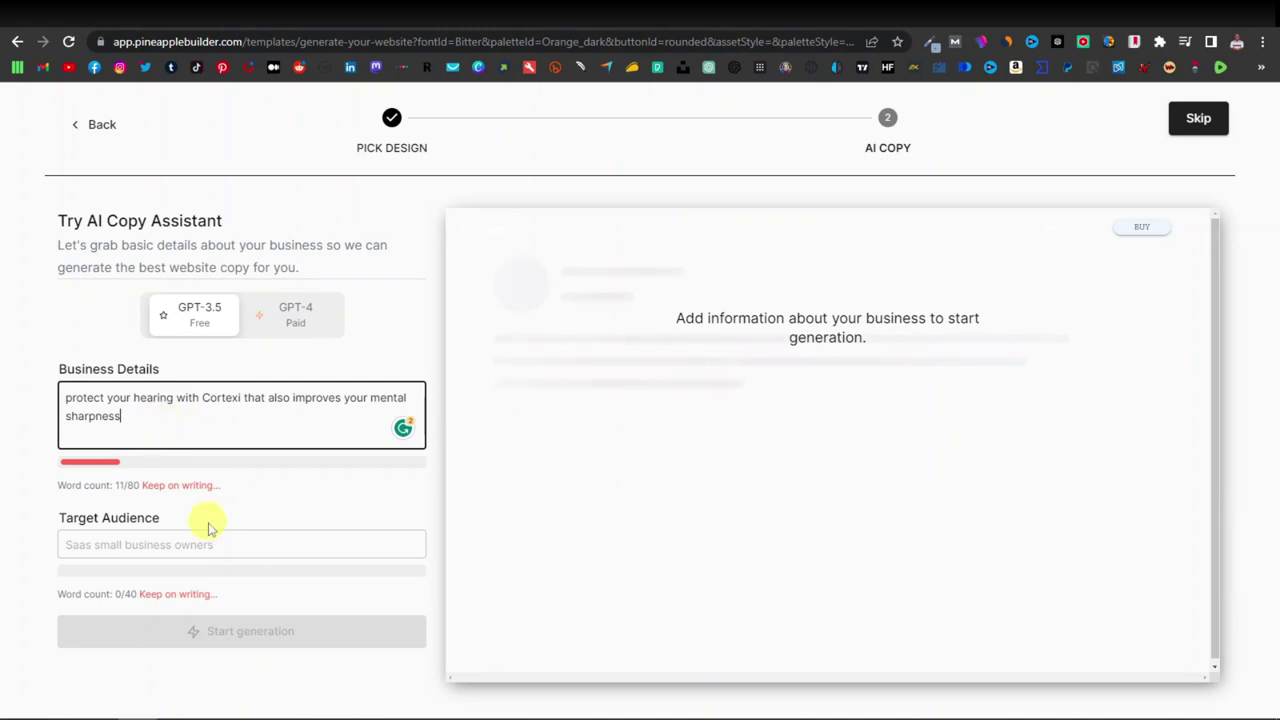
left_click(126, 548)
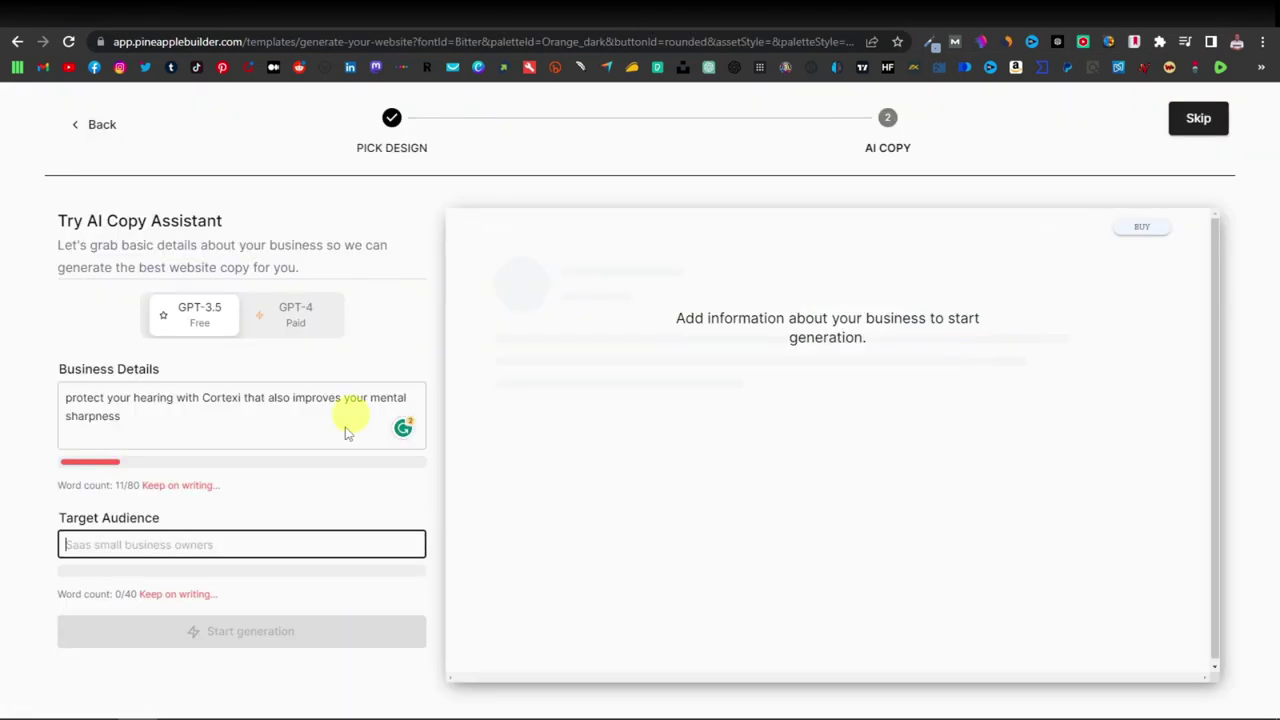
type("the elderly")
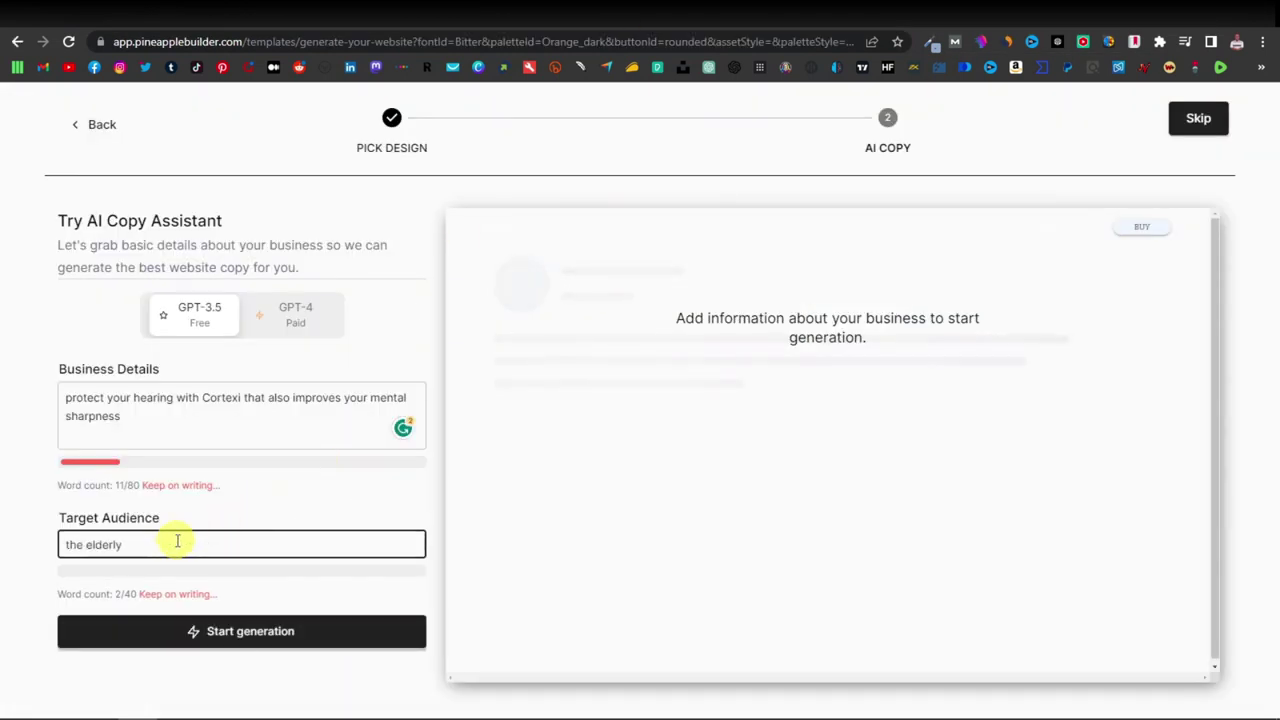
left_click(265, 633)
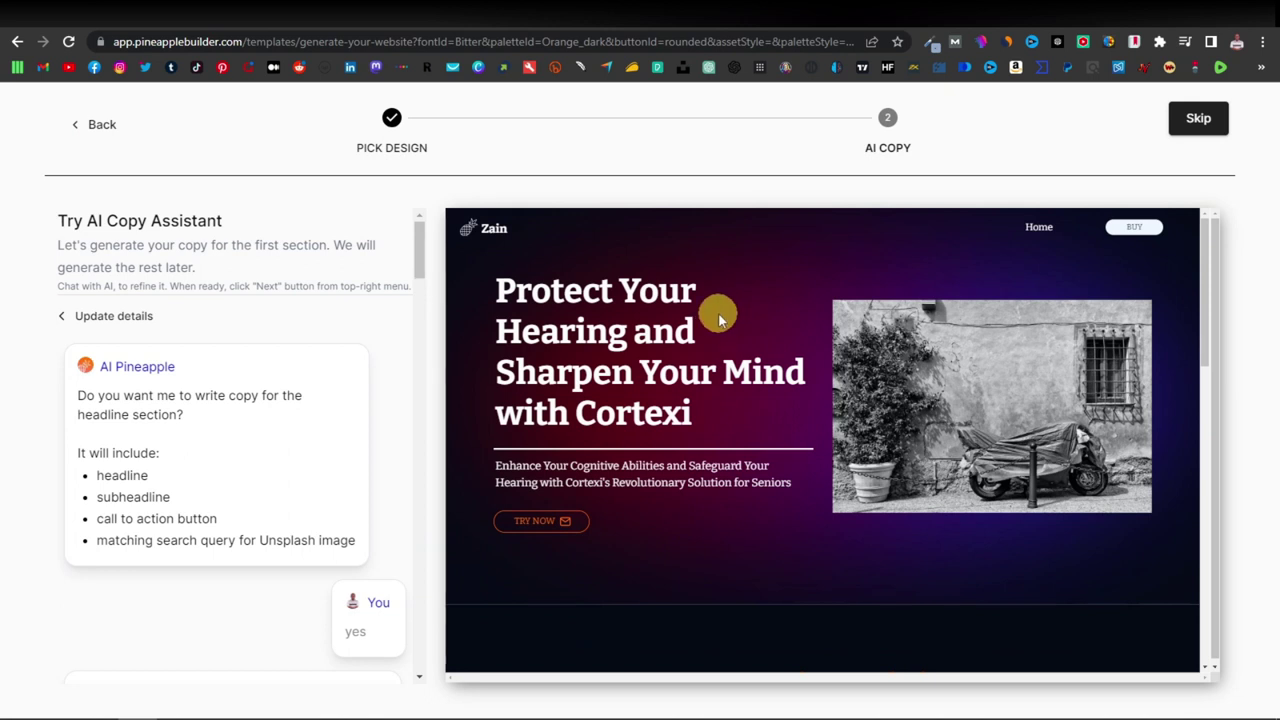
scroll(690, 318, "down", 1)
scroll(672, 319, "down", 6)
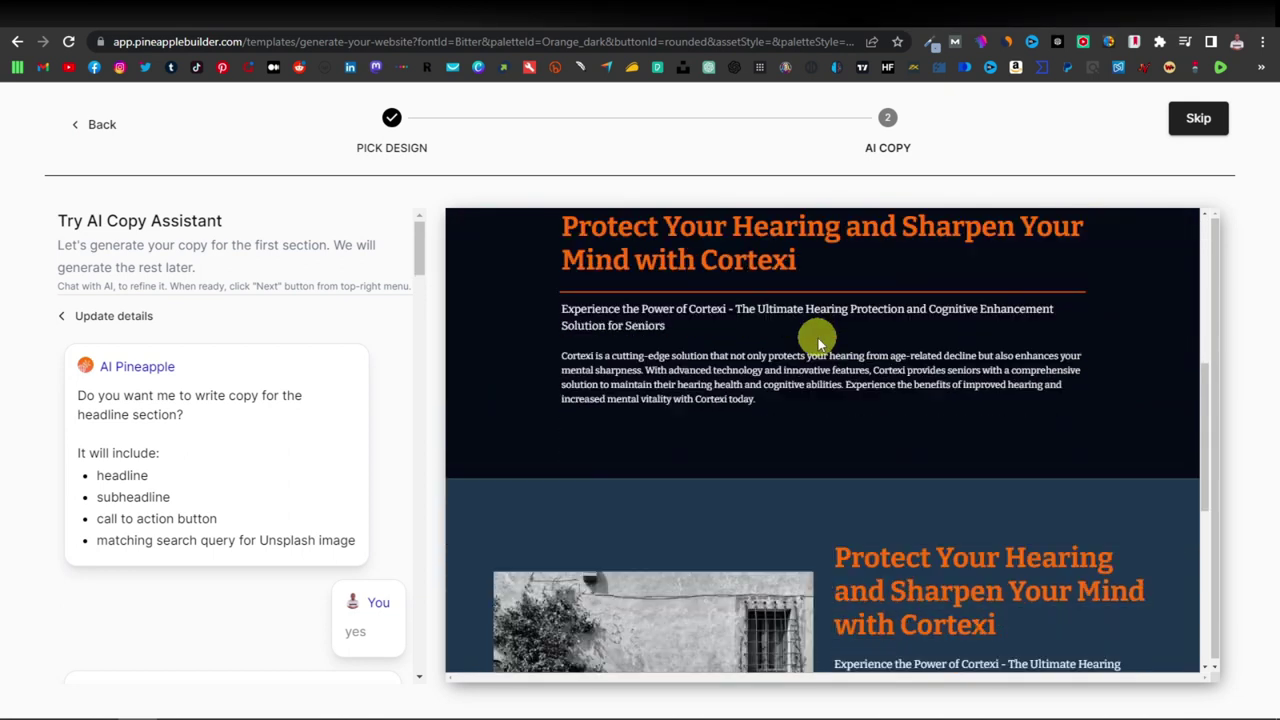
scroll(818, 338, "down", 5)
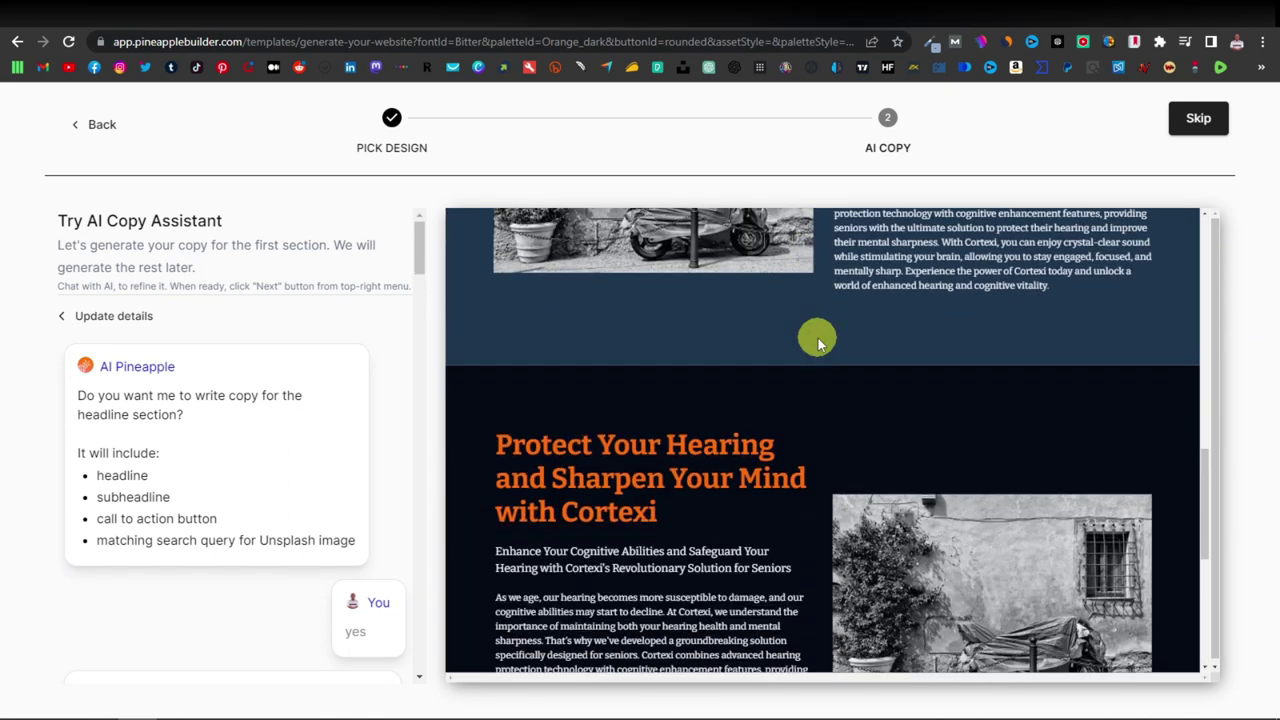
scroll(818, 338, "down", 2)
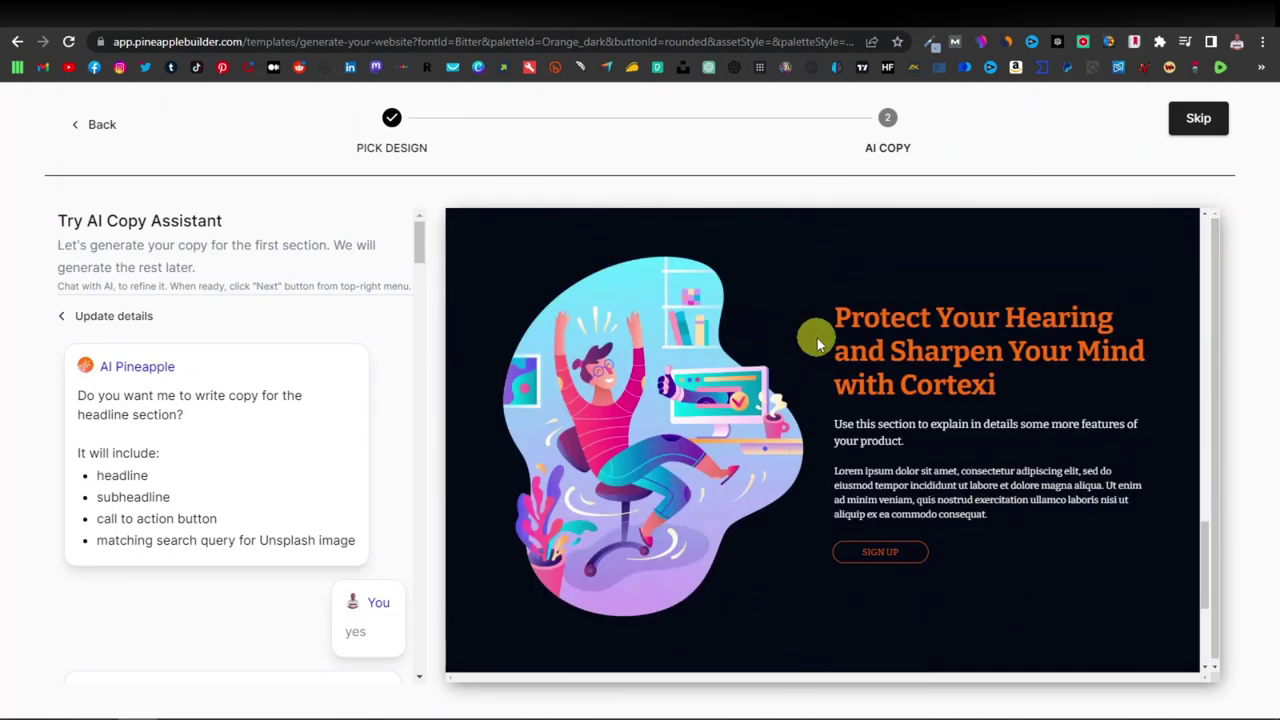
scroll(818, 342, "up", 3)
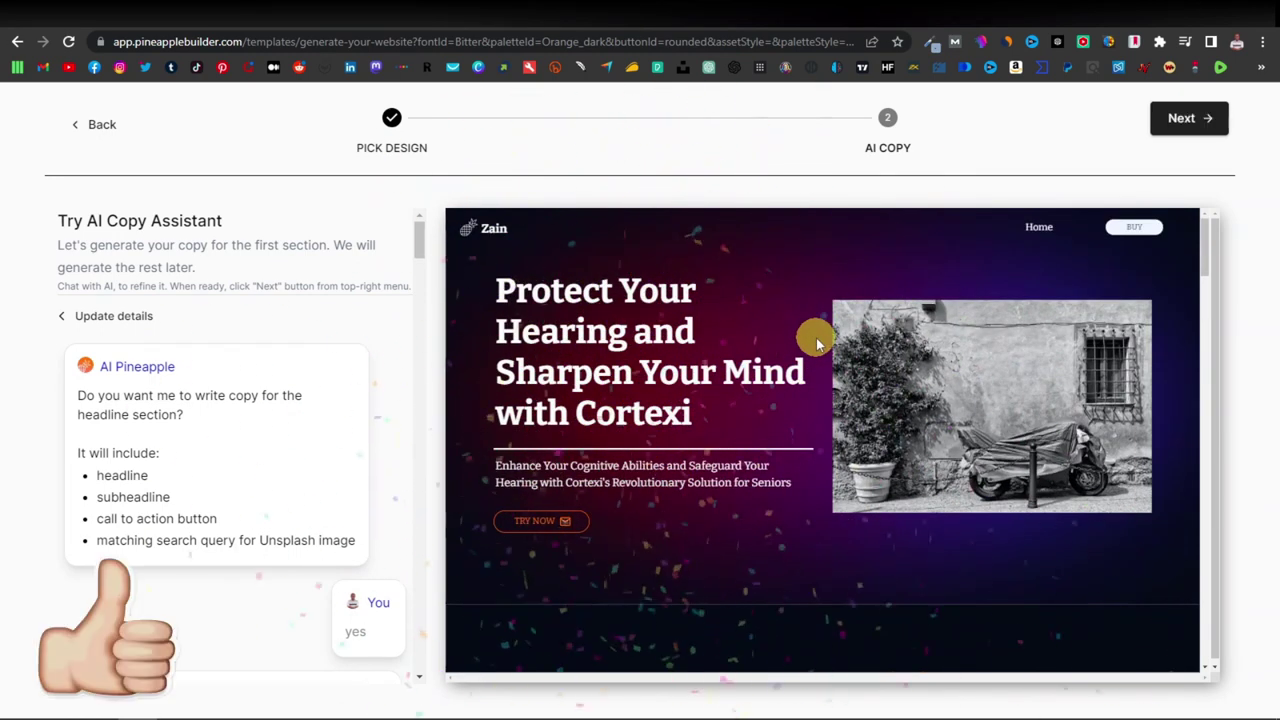
scroll(816, 340, "down", 5)
scroll(816, 338, "down", 10)
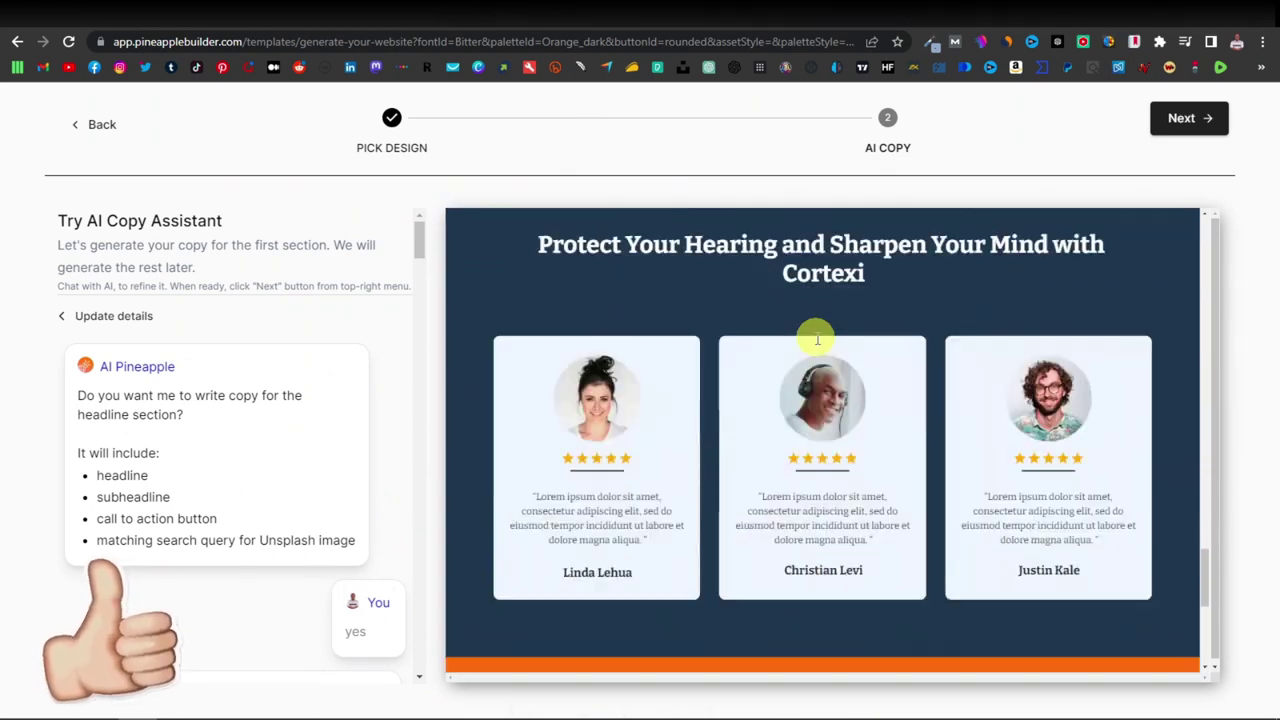
scroll(816, 338, "up", 15)
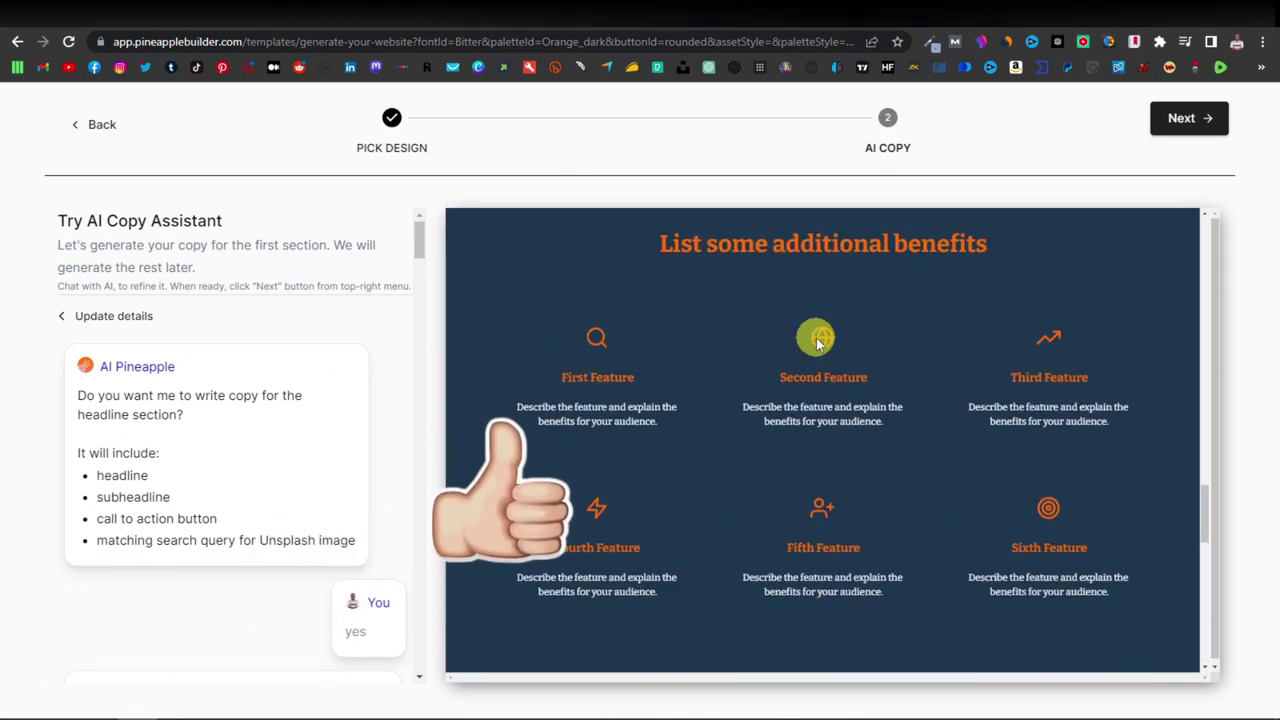
scroll(816, 338, "up", 5)
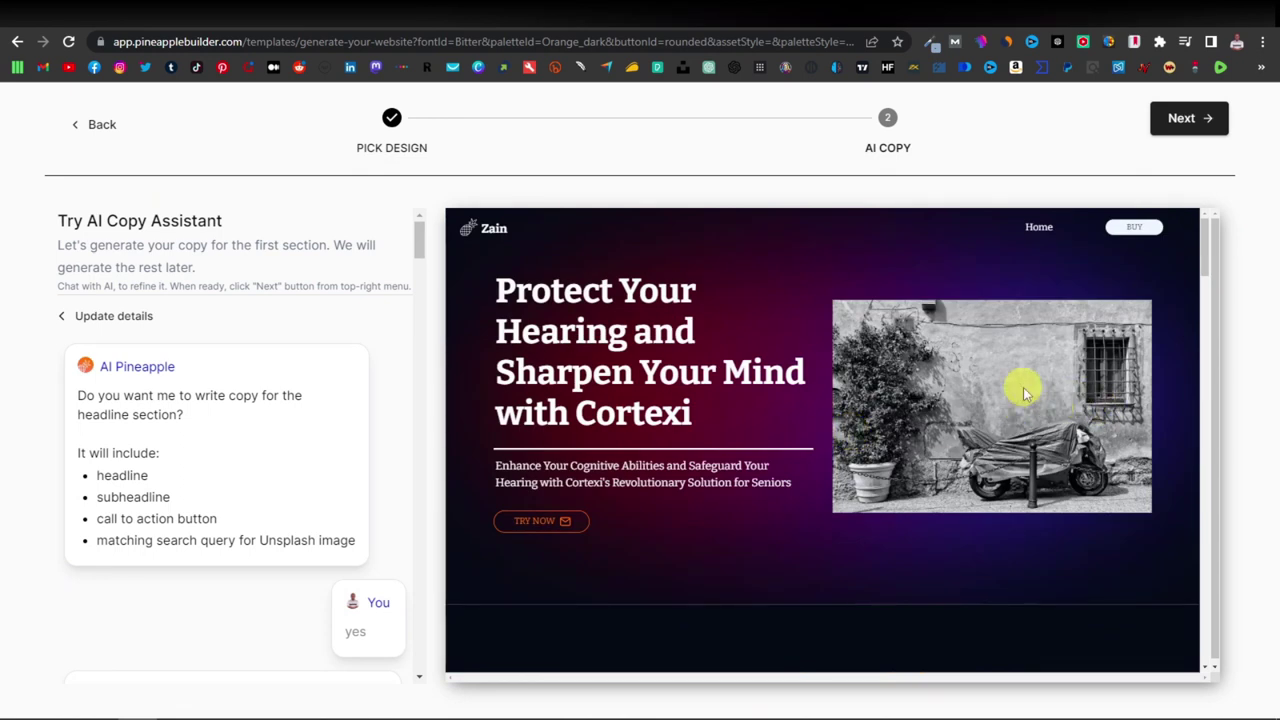
scroll(900, 420, "down", 2)
scroll(920, 400, "up", 2)
scroll(955, 380, "down", 2)
scroll(968, 372, "up", 2)
Open the generated Cortexi page in the editor and skip the AI tips onboarding.
left_click(1188, 119)
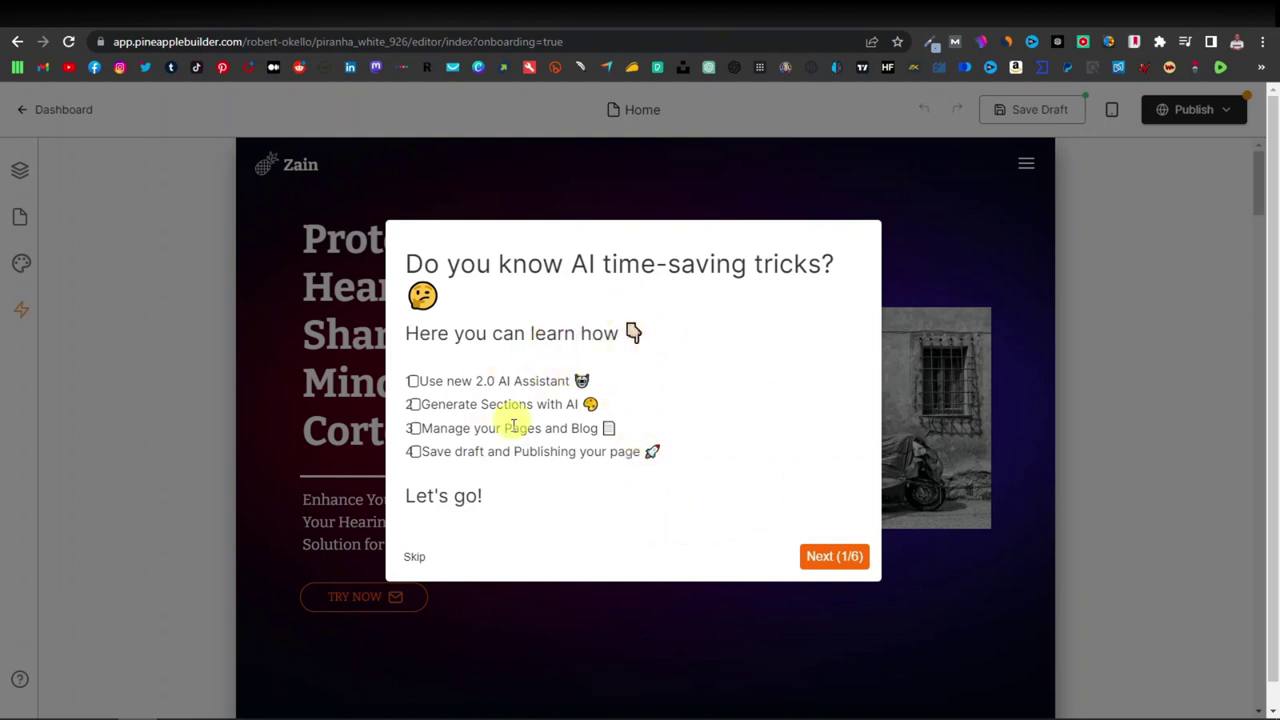
left_click(414, 558)
scroll(457, 529, "down", 6)
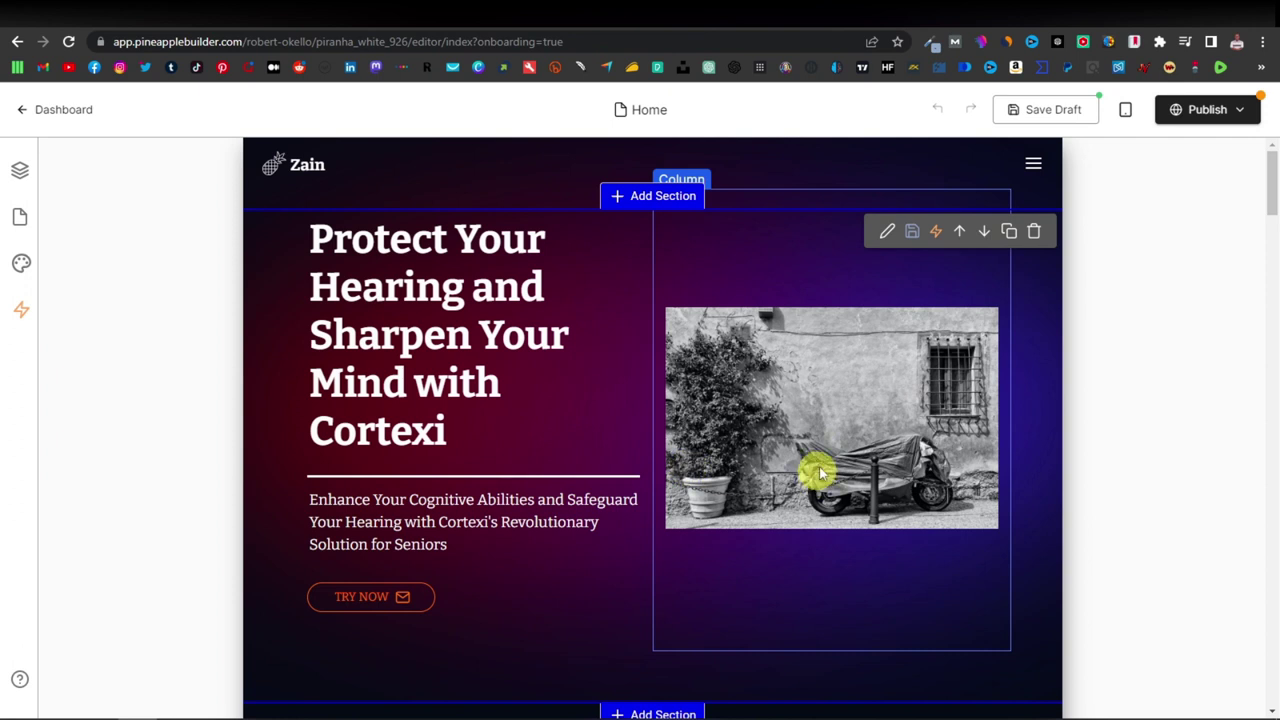
Swap the hero photo for the free 'elderly' stock image of a couple kissing by the sea.
left_click(779, 368)
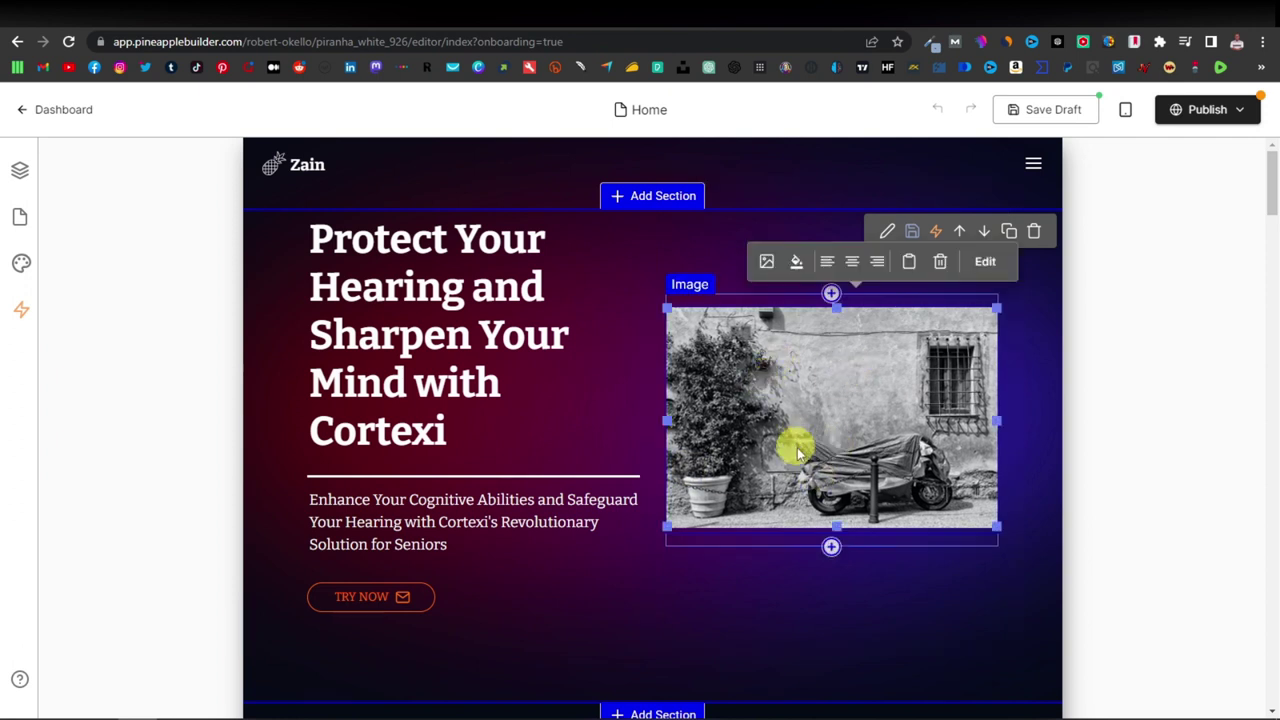
left_click(767, 263)
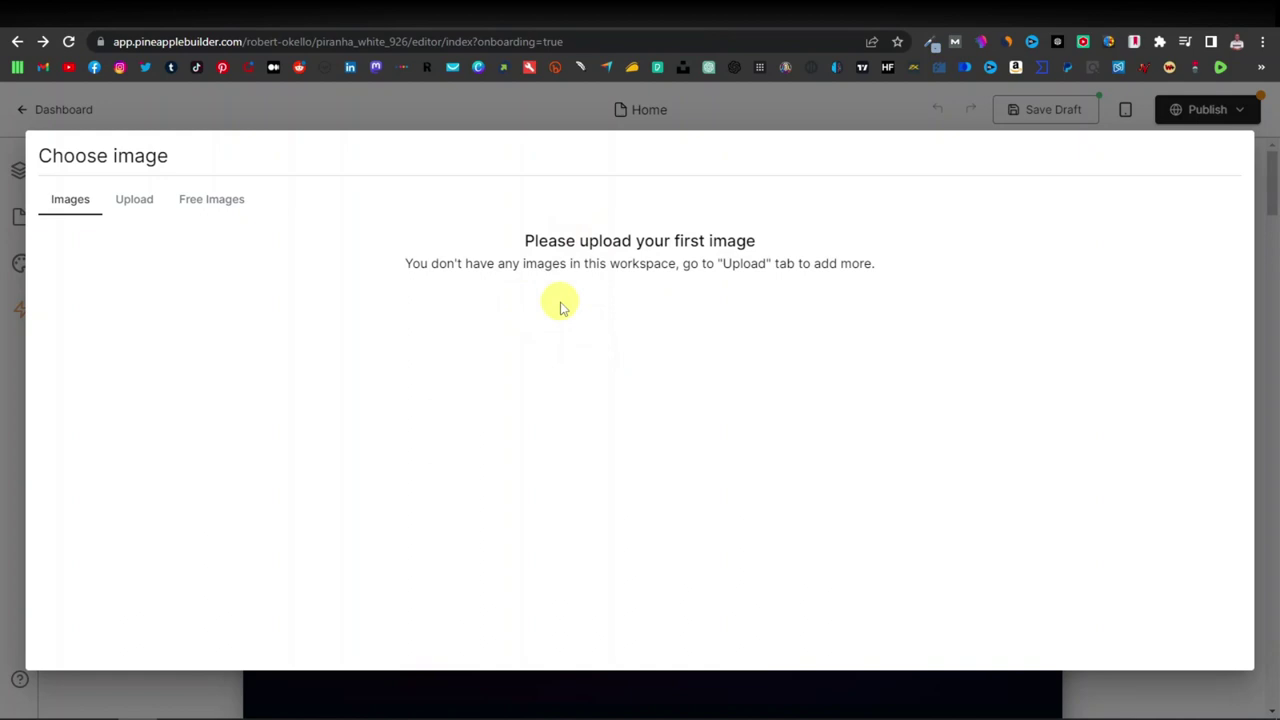
left_click(207, 204)
scroll(520, 425, "down", 15)
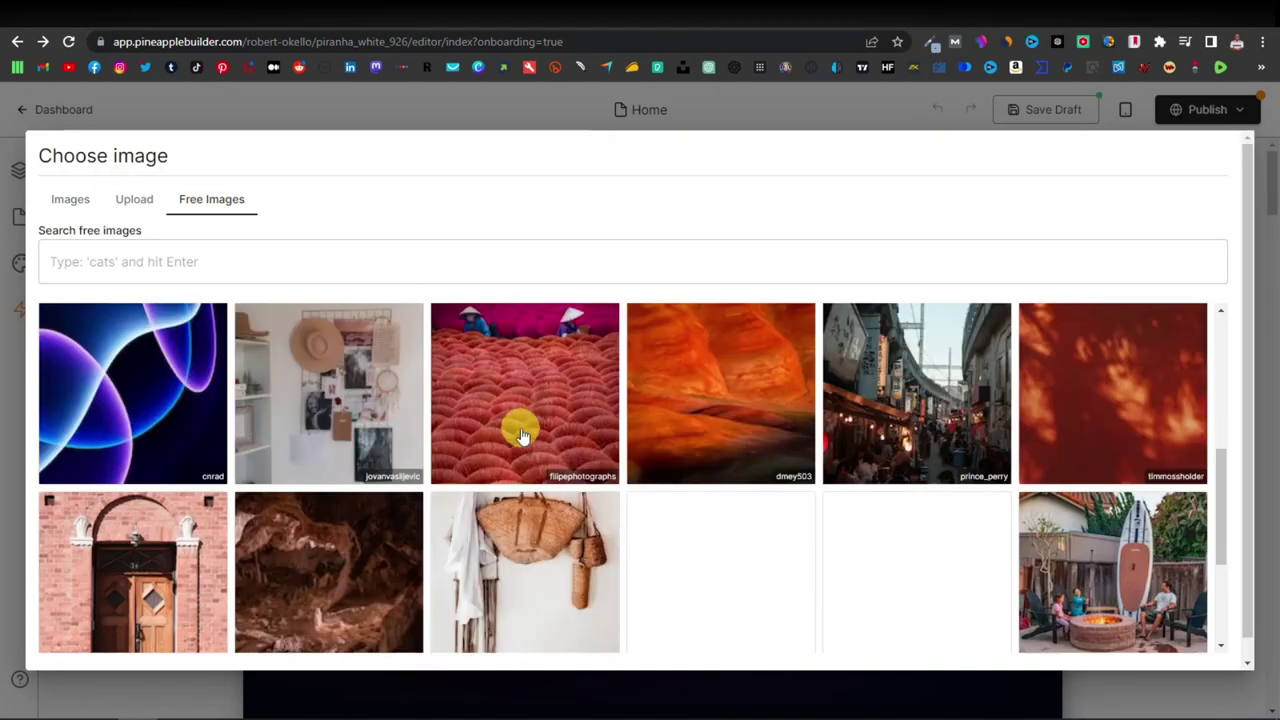
scroll(520, 428, "up", 15)
left_click(156, 263)
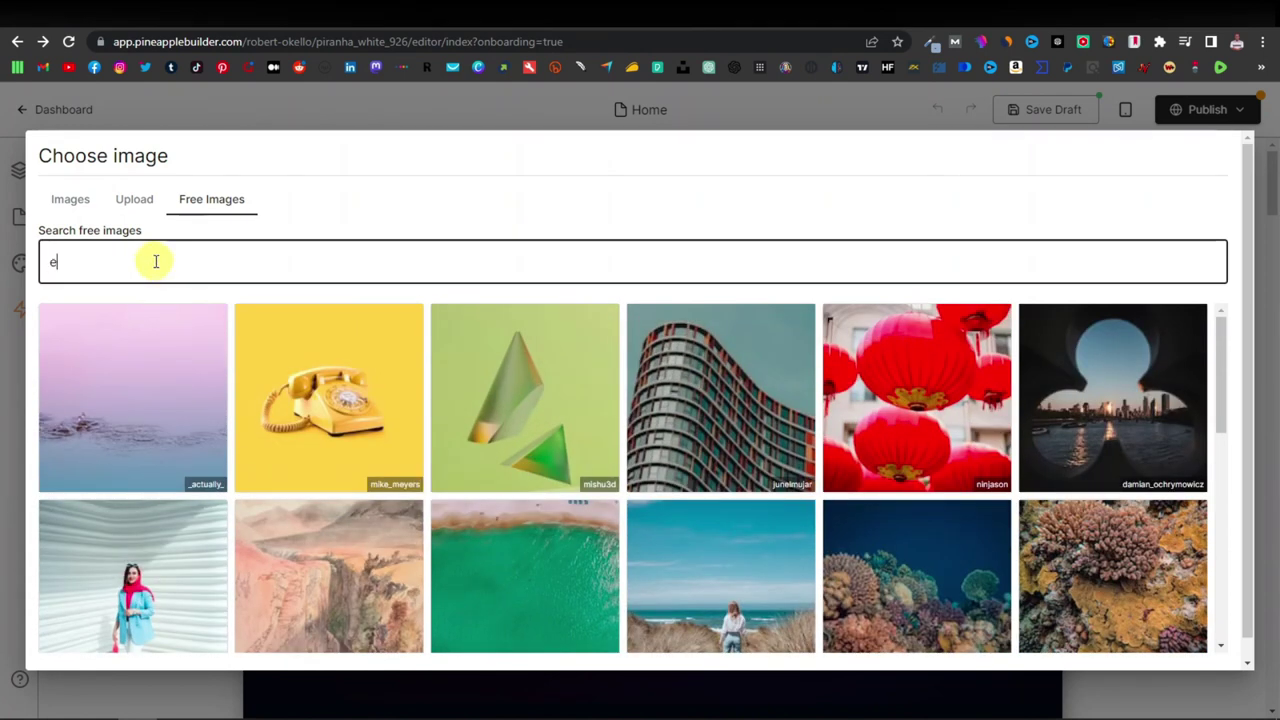
type("elderly")
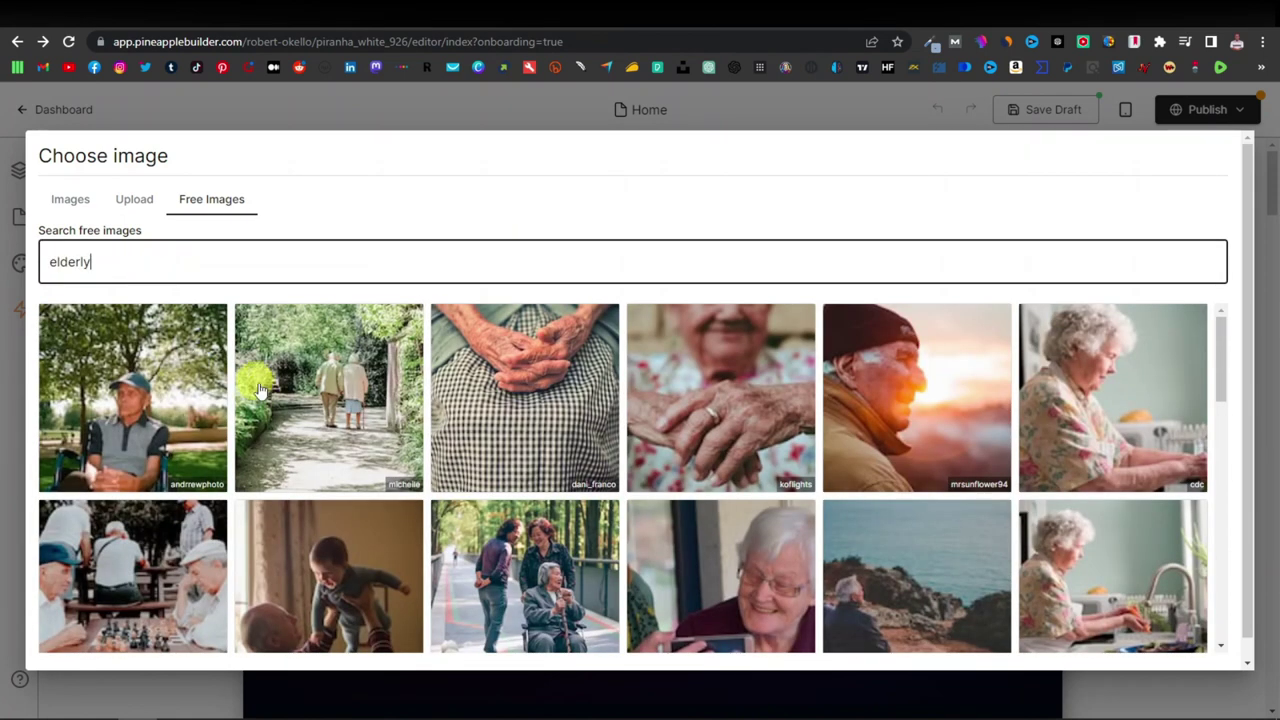
scroll(362, 438, "down", 5)
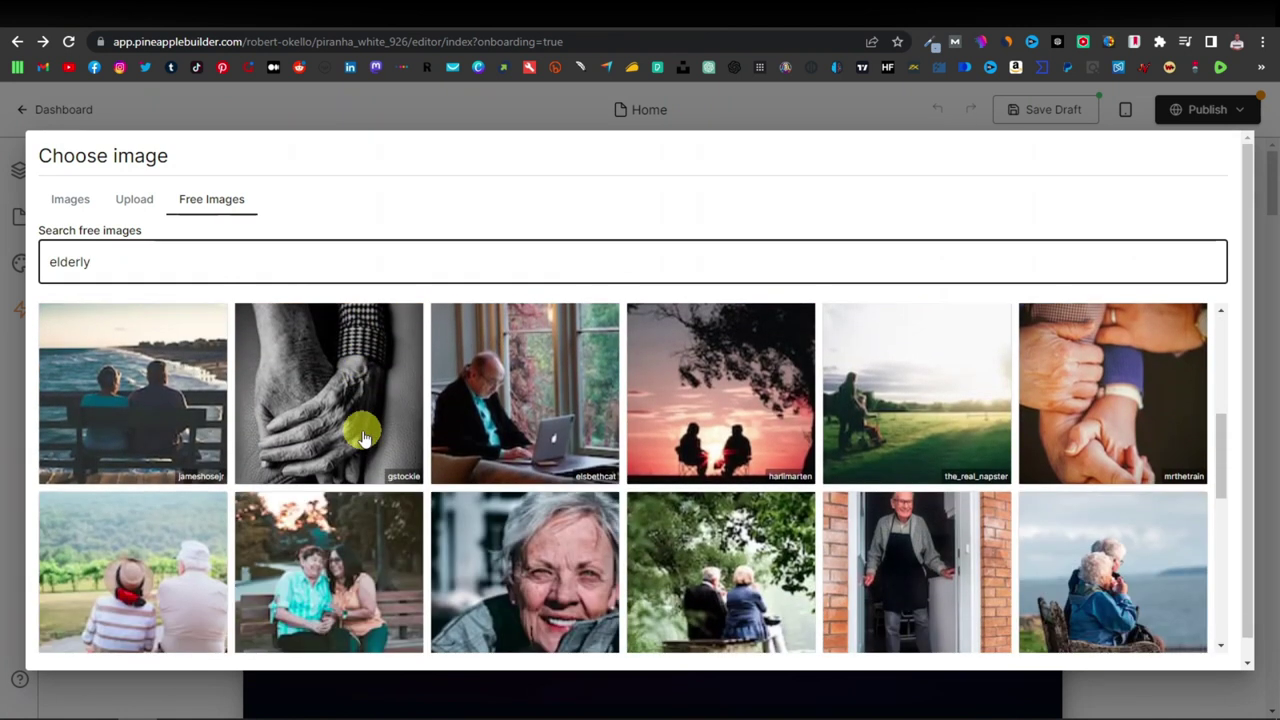
scroll(362, 438, "down", 5)
left_click(960, 430)
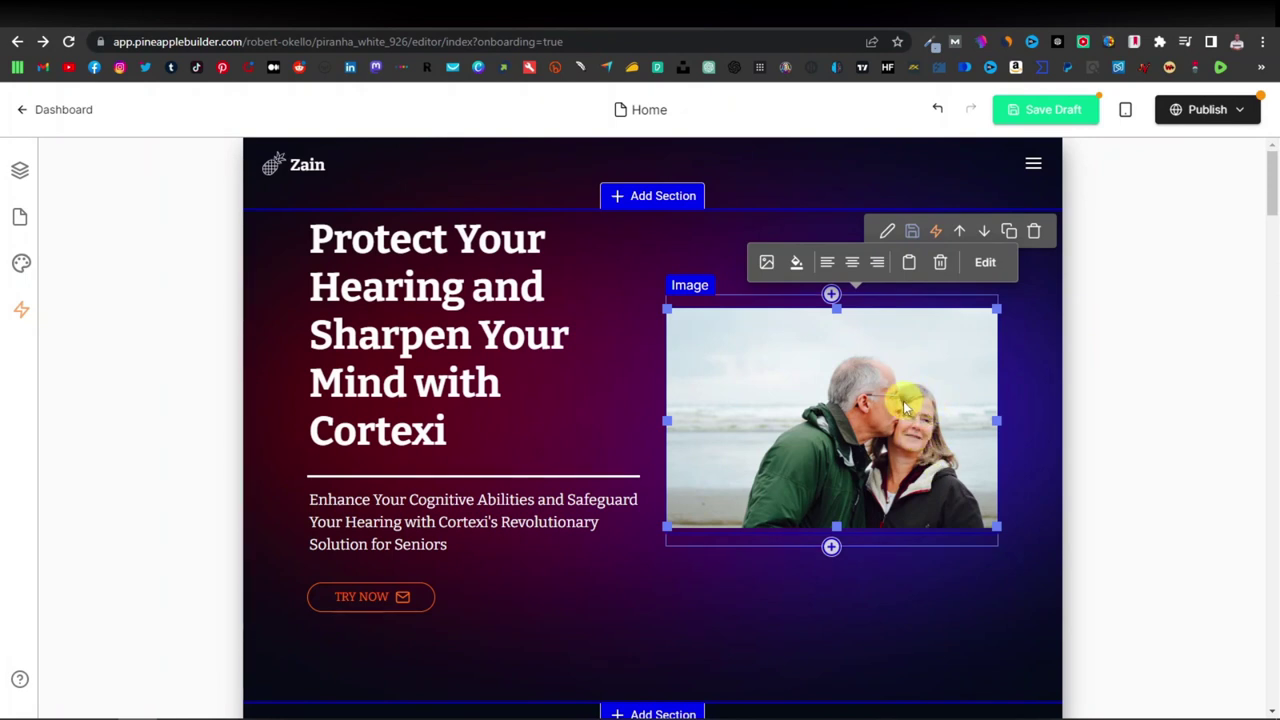
Scroll through the landing page sections to review them after the photo swap.
scroll(870, 408, "down", 5)
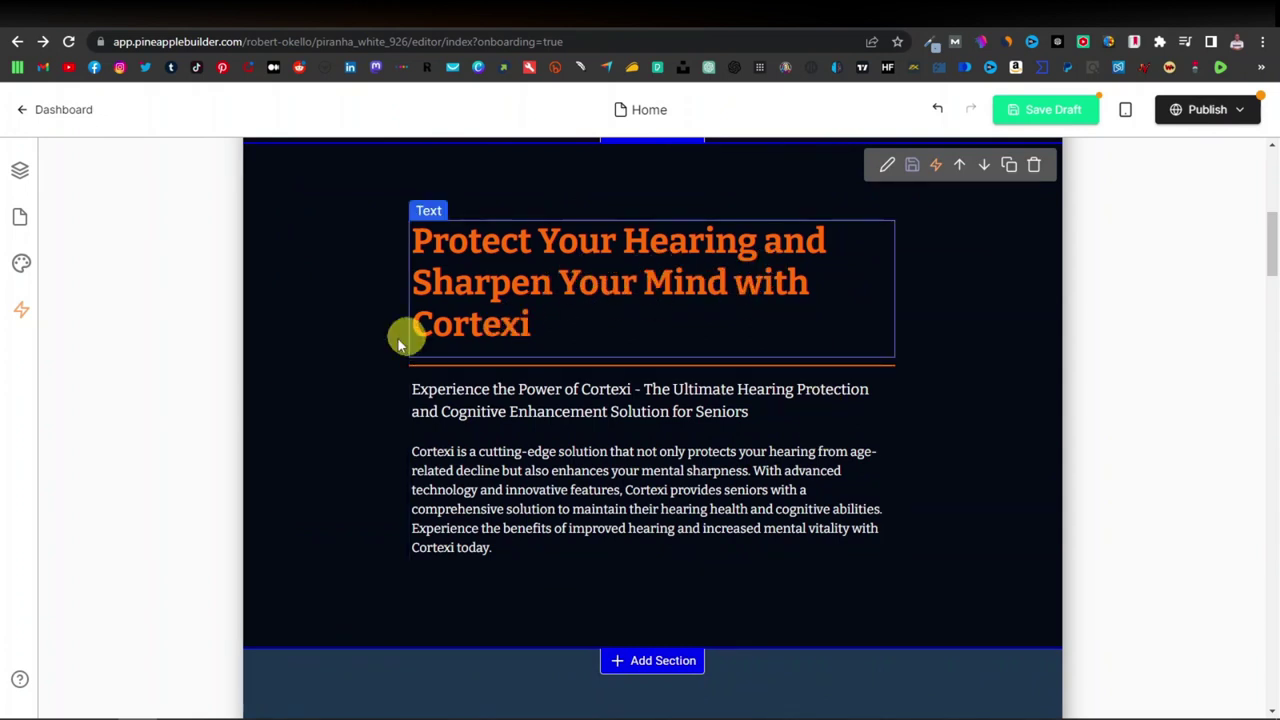
scroll(546, 329, "up", 5)
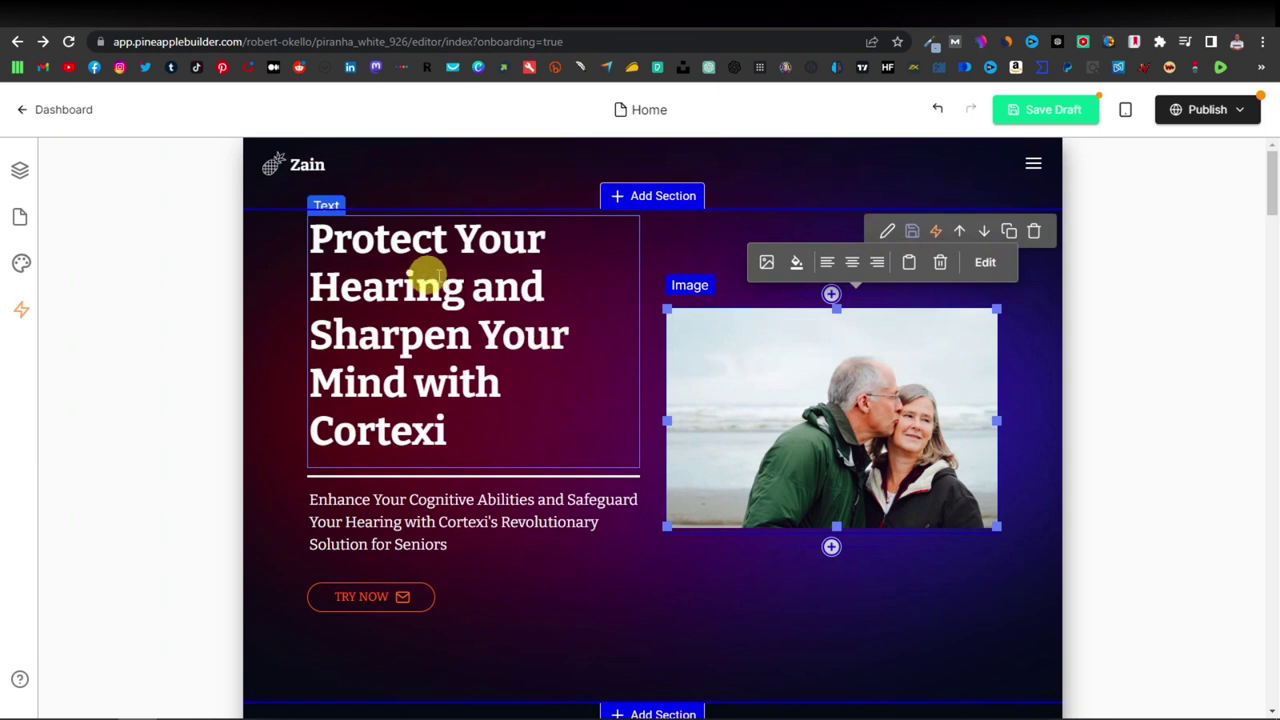
scroll(481, 320, "down", 5)
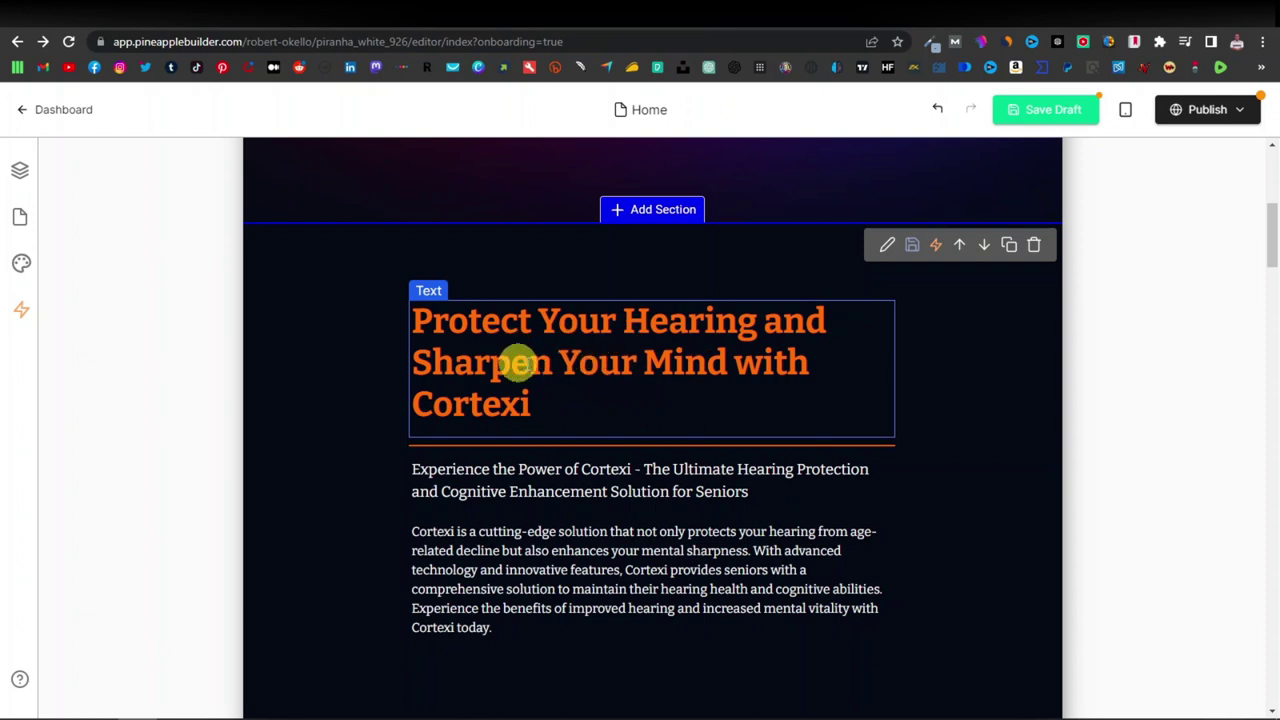
scroll(563, 449, "down", 2)
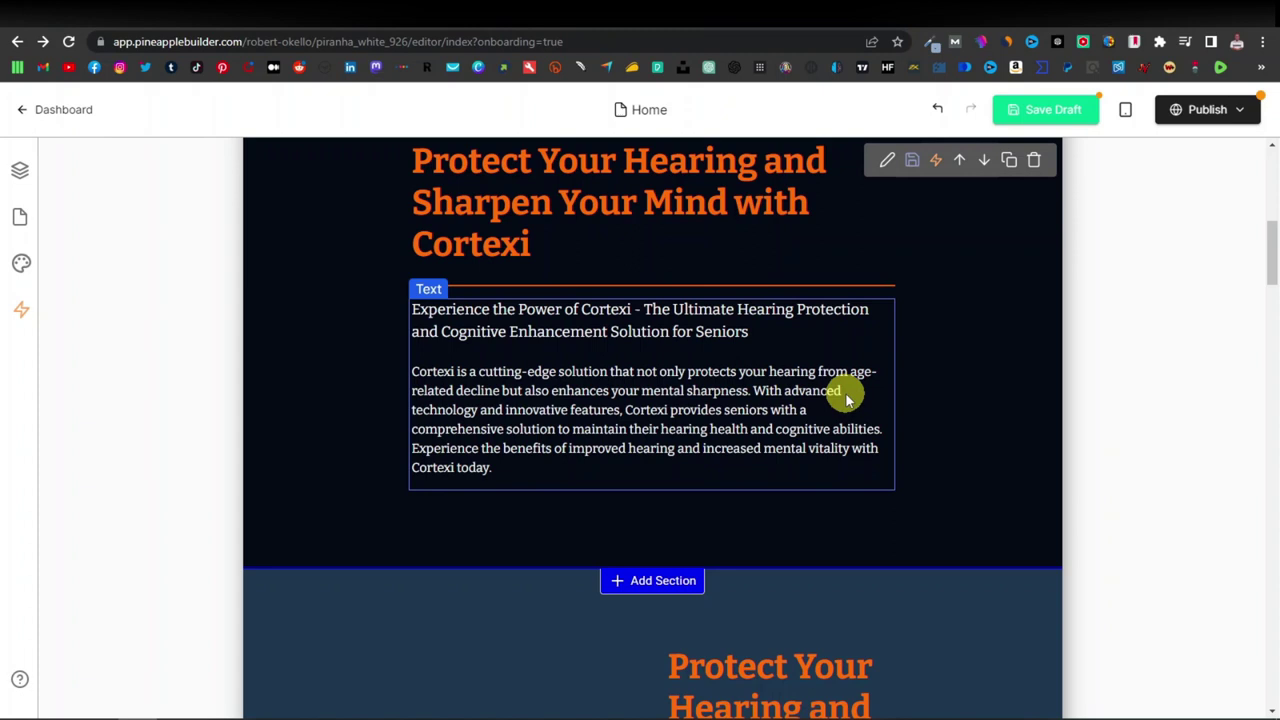
scroll(632, 420, "down", 3)
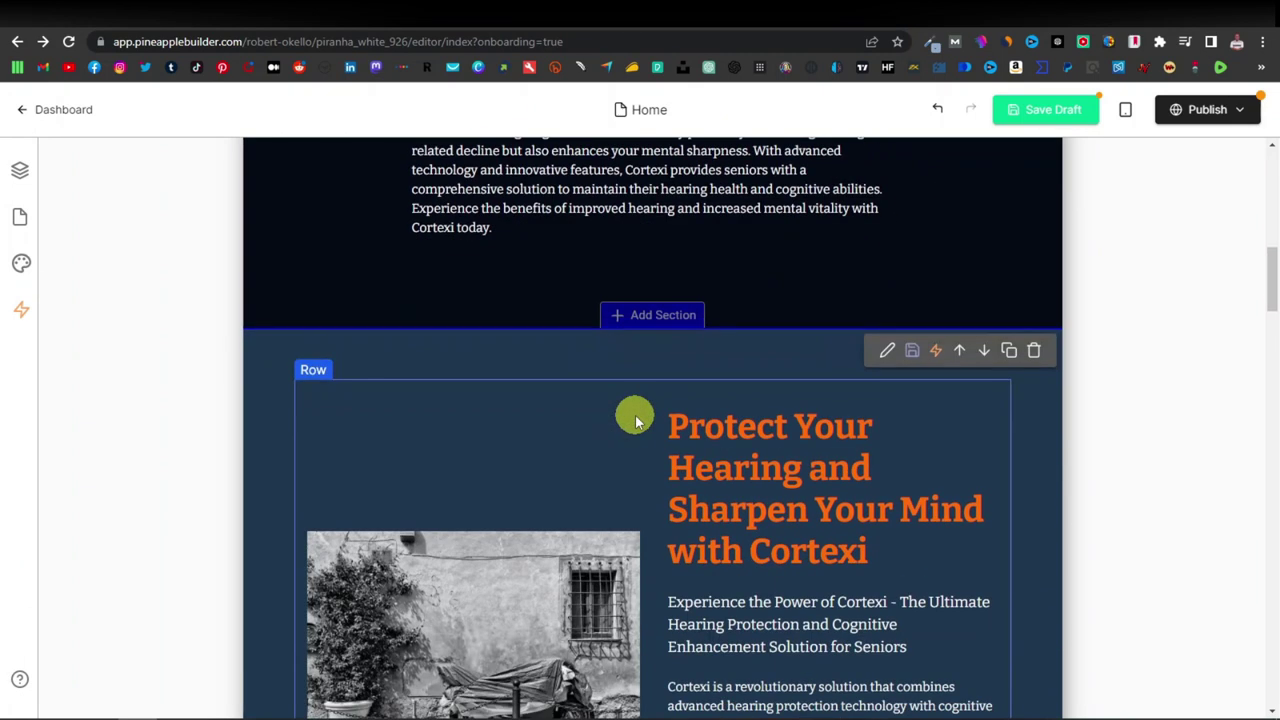
scroll(635, 420, "down", 1)
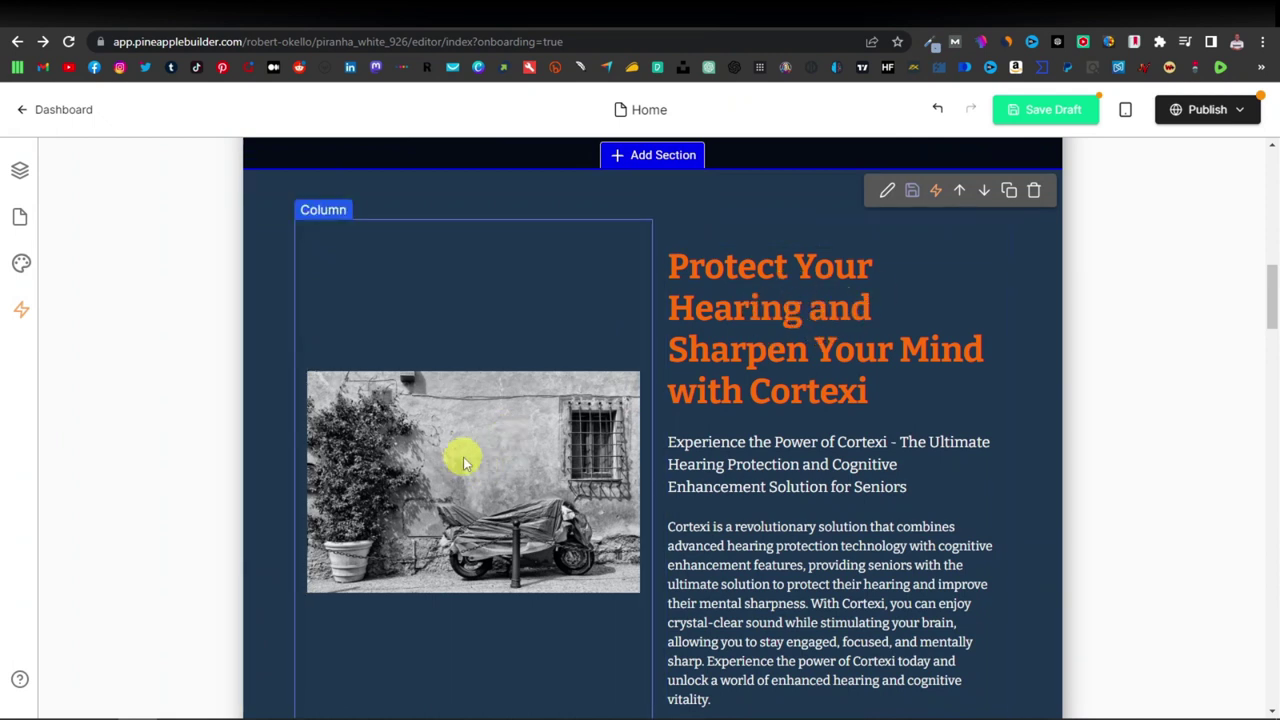
scroll(463, 457, "down", 8)
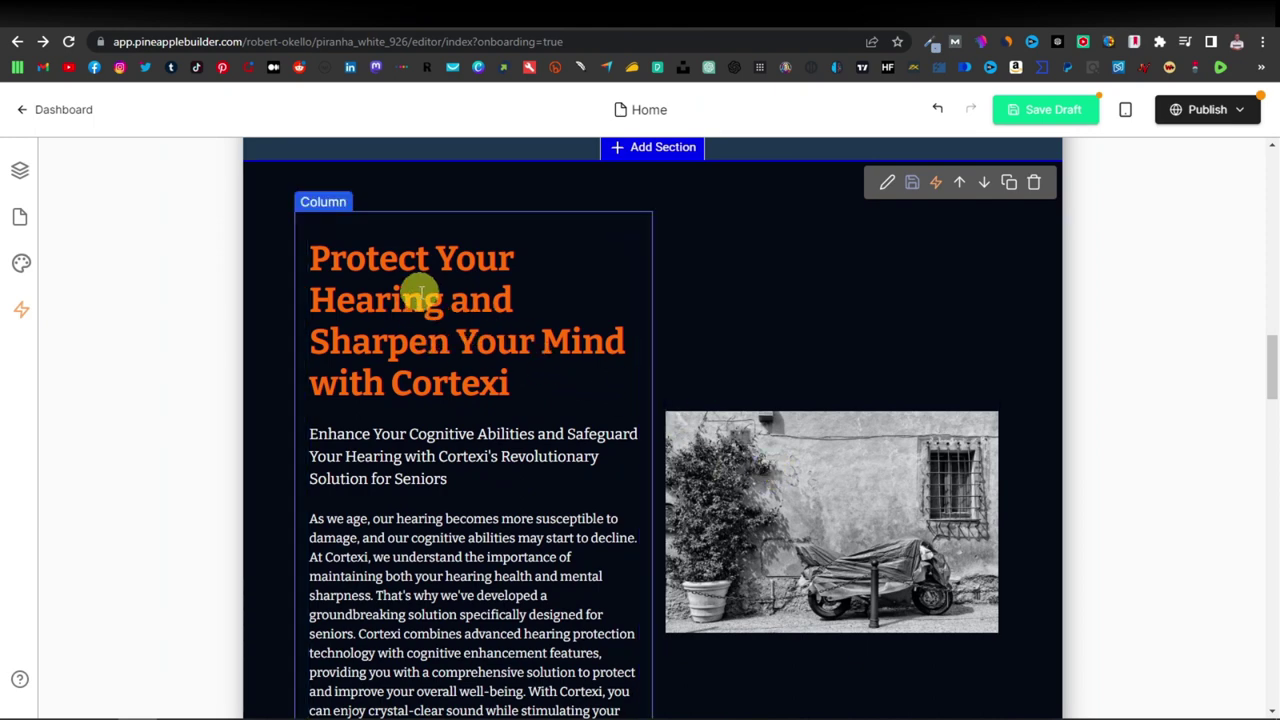
scroll(420, 292, "down", 1)
scroll(708, 337, "down", 4)
scroll(706, 331, "up", 3)
scroll(706, 331, "down", 5)
scroll(712, 332, "up", 3)
scroll(712, 332, "down", 2)
scroll(709, 329, "up", 8)
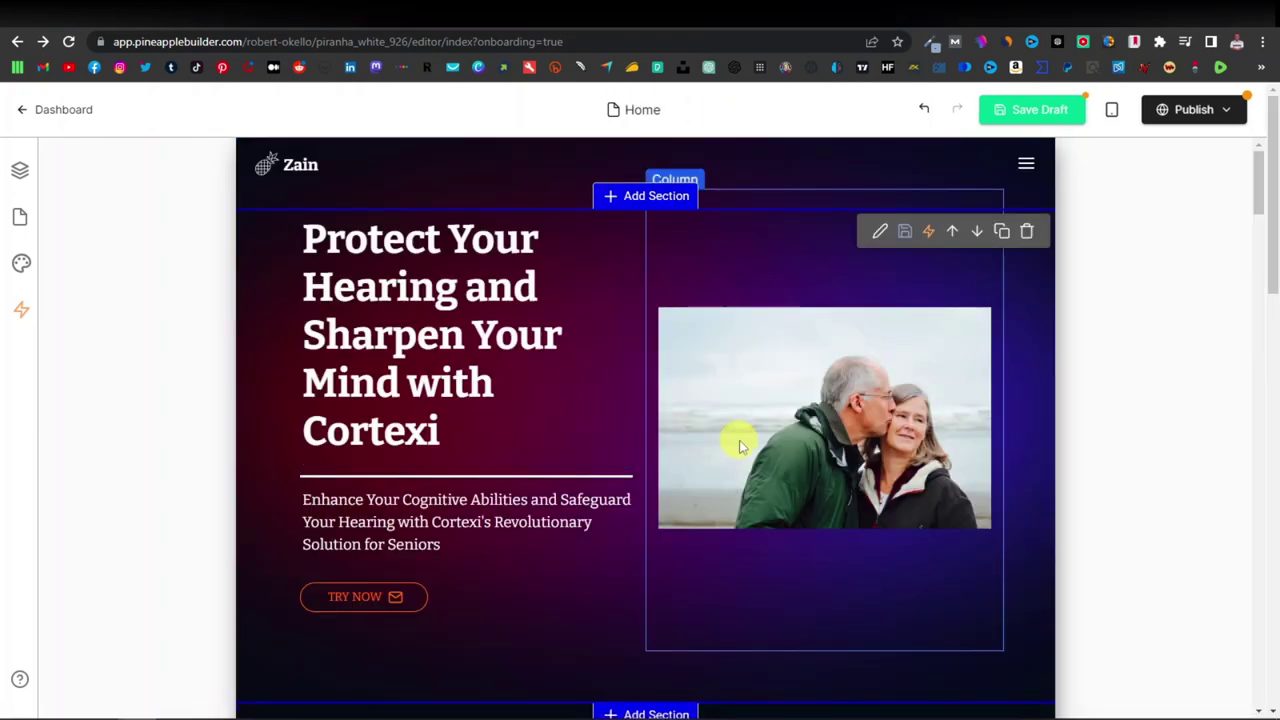
scroll(740, 443, "down", 5)
scroll(740, 460, "up", 4)
scroll(617, 477, "down", 8)
scroll(620, 477, "down", 5)
scroll(623, 481, "up", 6)
scroll(621, 475, "up", 10)
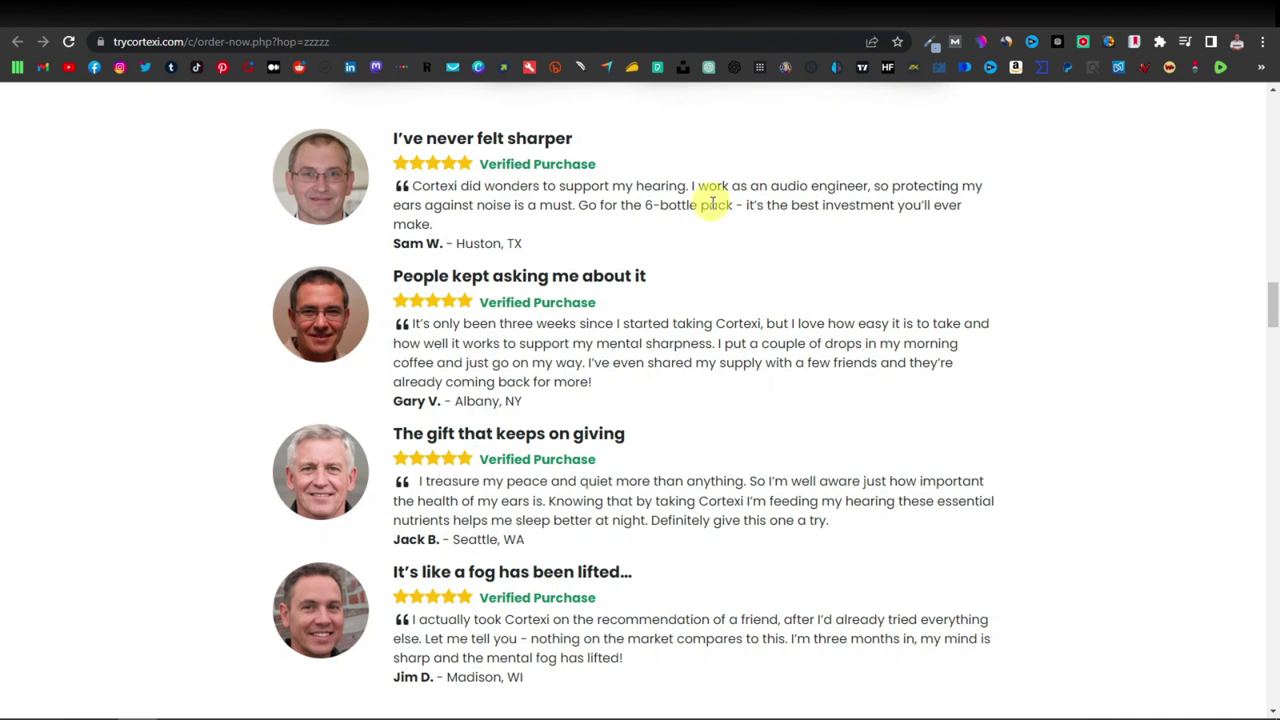
scroll(714, 204, "up", 20)
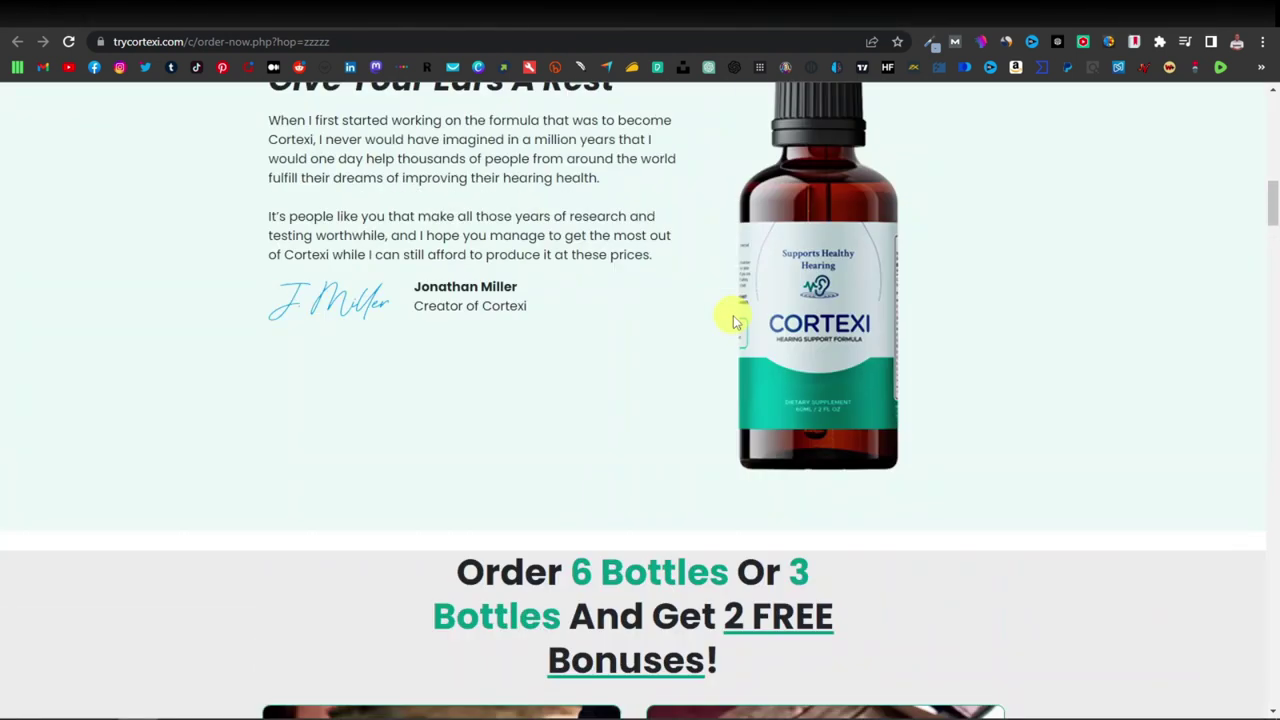
Try saving the Cortexi bottle image from the product page, then cancel the save dialog.
scroll(734, 306, "down", 3)
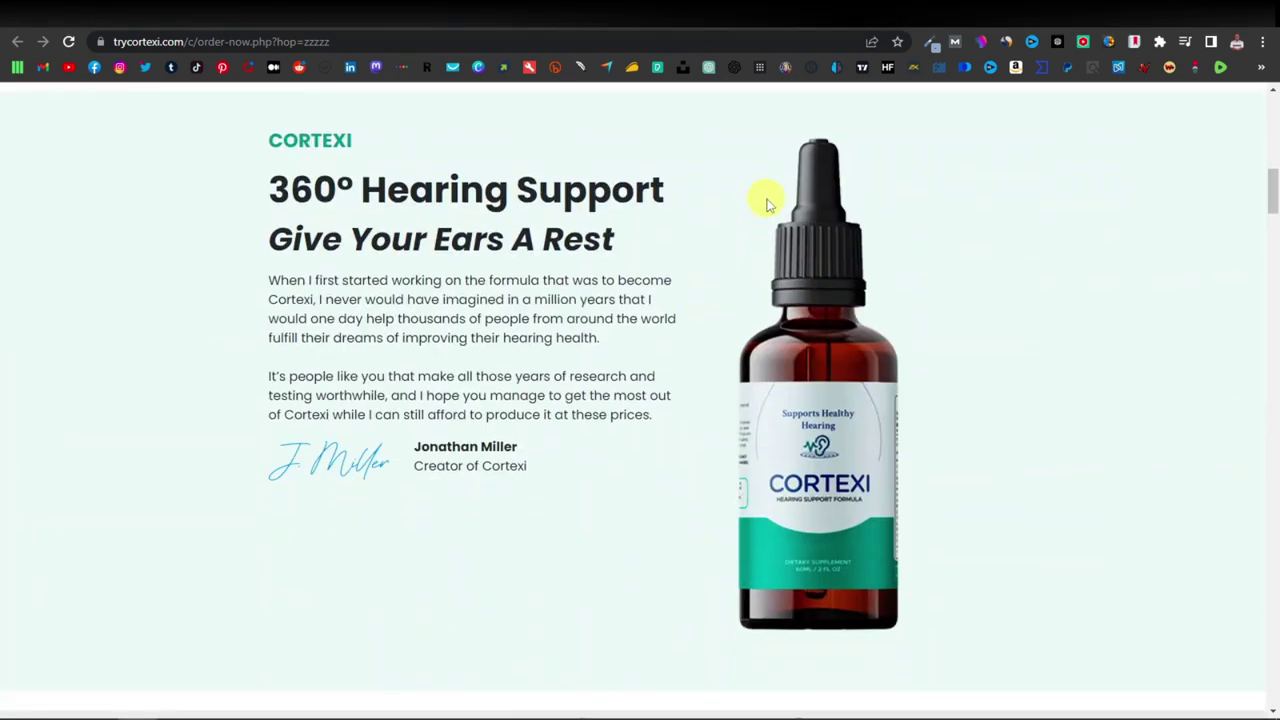
right_click(805, 306)
left_click(897, 336)
left_click(1080, 460)
Start a Snipping Tool capture and bring the Cortexi bottle into view on the product page.
mouse_move(745, 708)
left_click(411, 712)
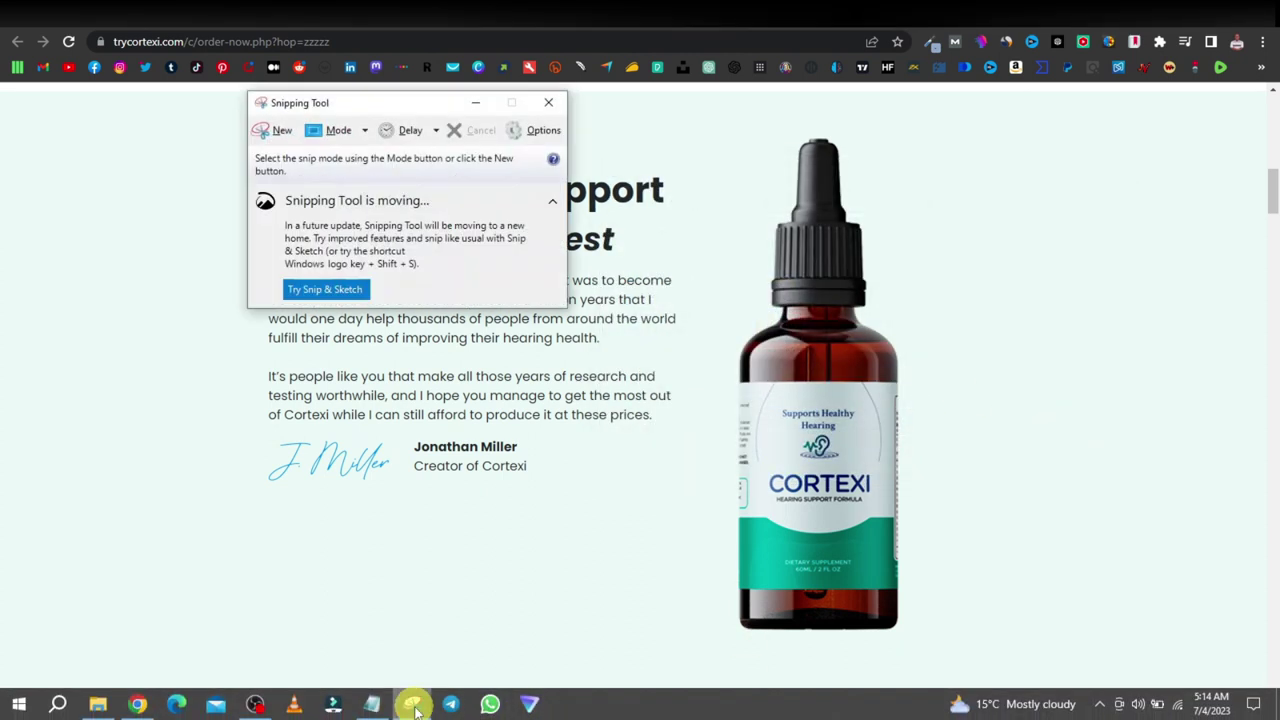
left_click(272, 130)
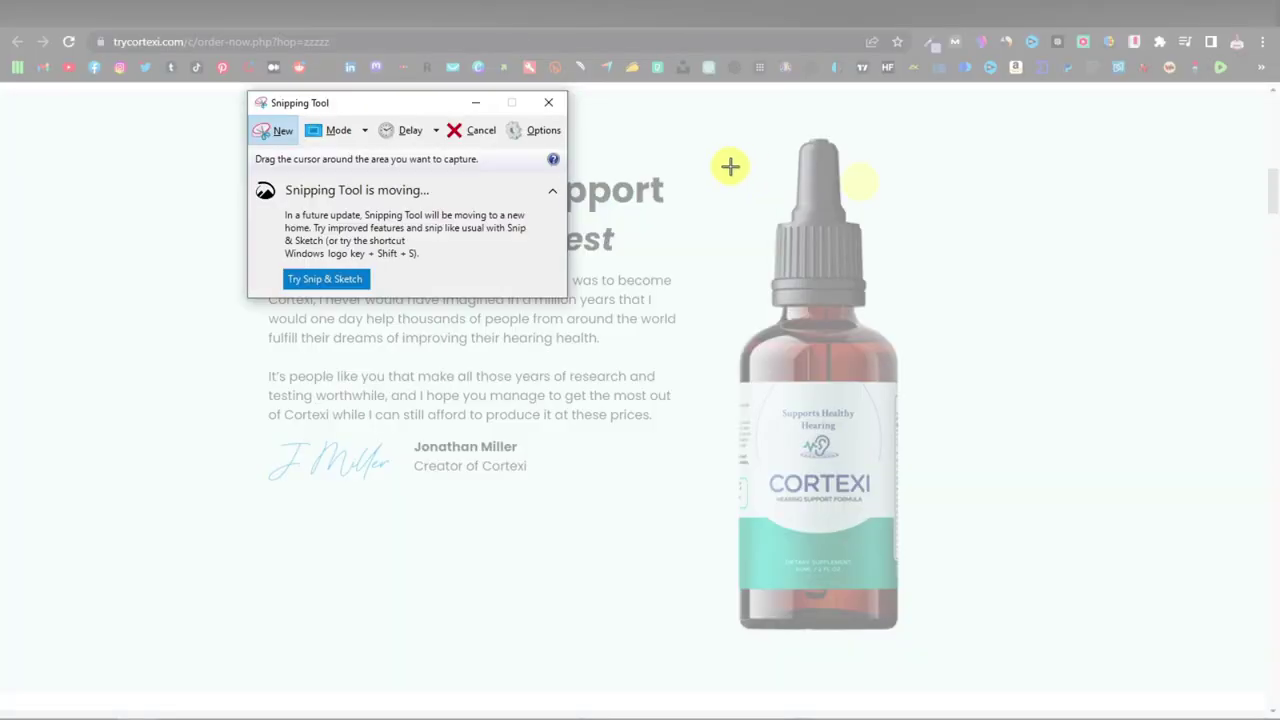
left_click_drag(682, 130, 948, 643)
left_click(1123, 286)
scroll(1123, 288, "down", 15)
scroll(1123, 290, "down", 20)
scroll(1098, 335, "down", 15)
scroll(1075, 333, "up", 10)
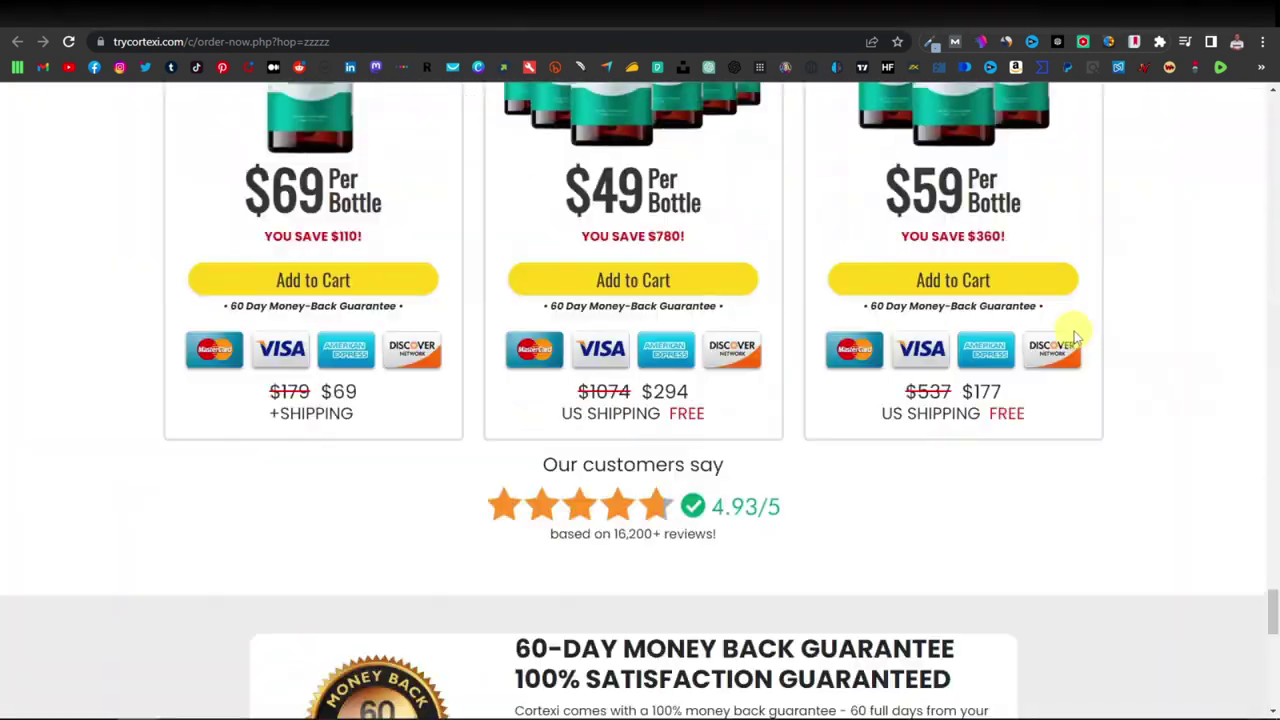
scroll(1075, 335, "up", 10)
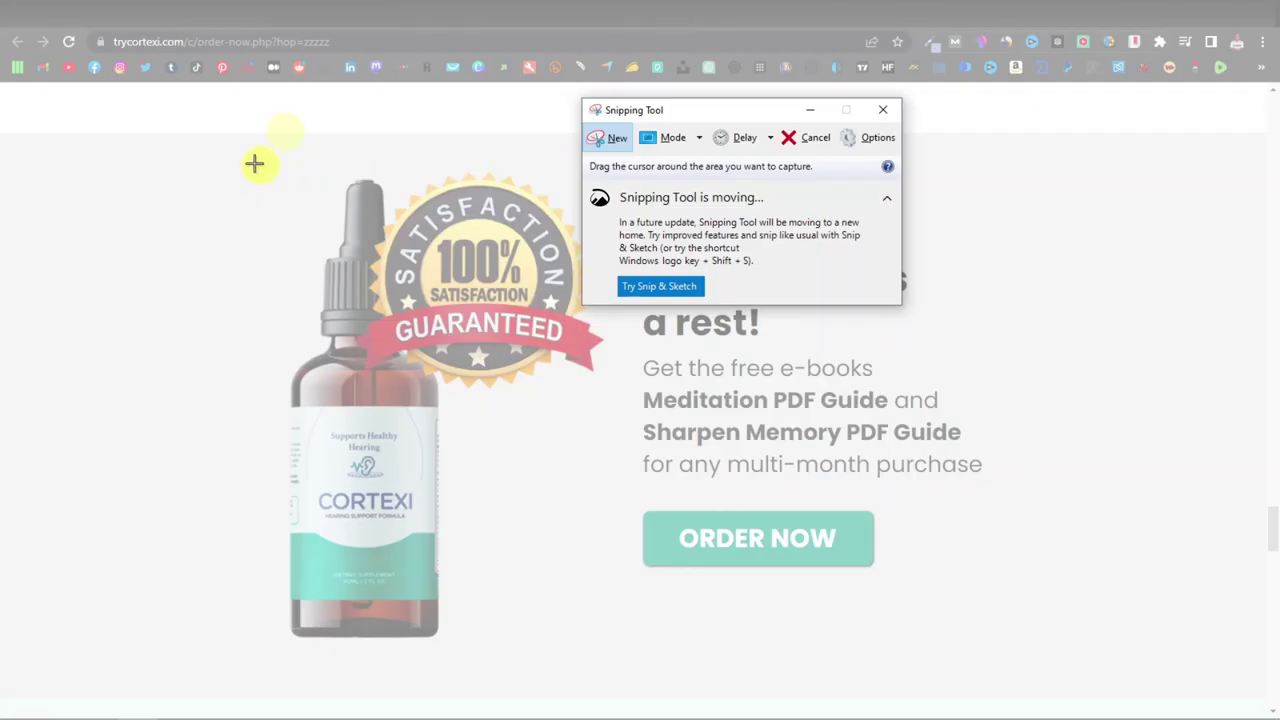
Snip a rectangle around the Cortexi bottle, save it and close Snipping Tool.
left_click_drag(254, 163, 611, 660)
left_click(387, 57)
key("Return")
key("alt+F4")
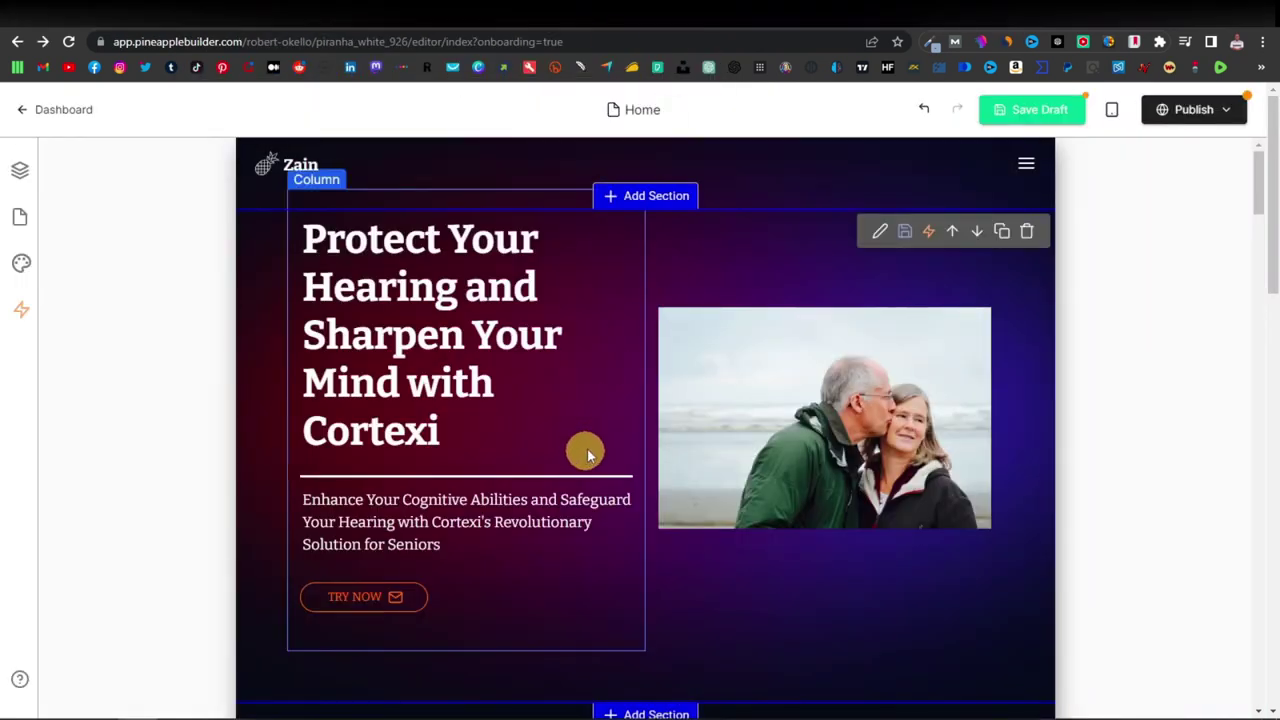
Replace the hero photo with the uploaded Capture.JPG bottle snip.
left_click(812, 410)
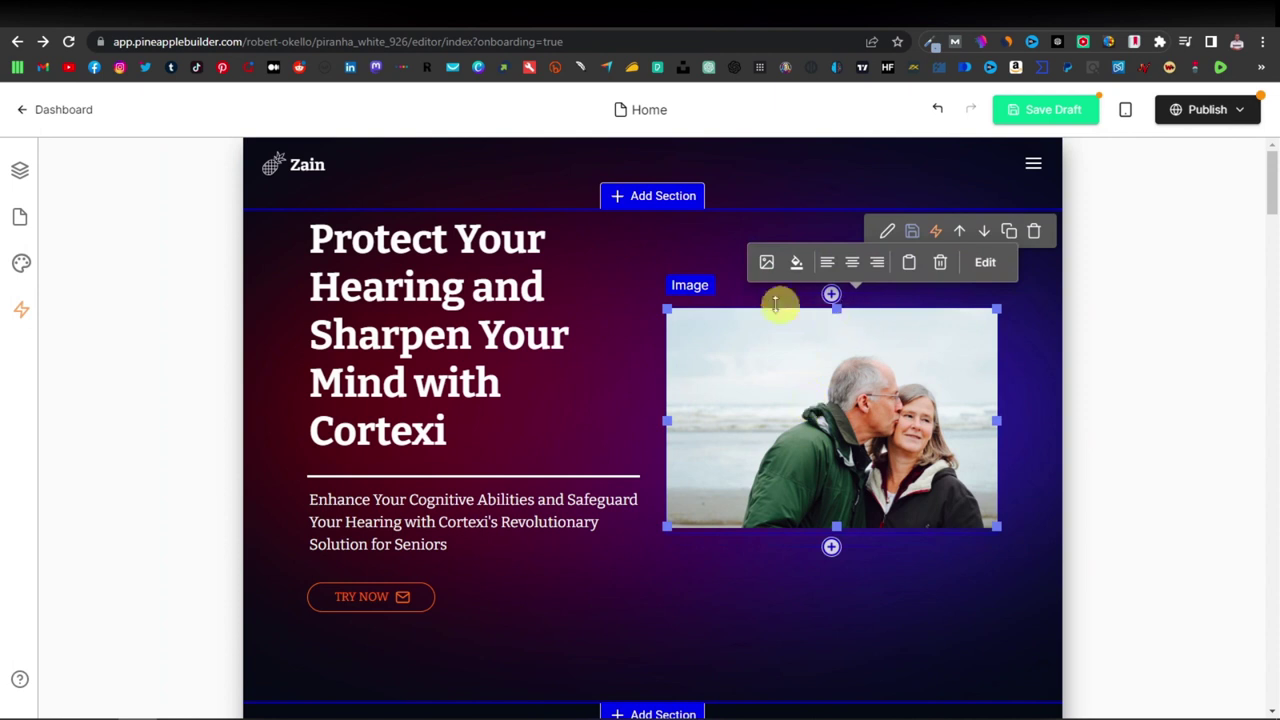
left_click(766, 262)
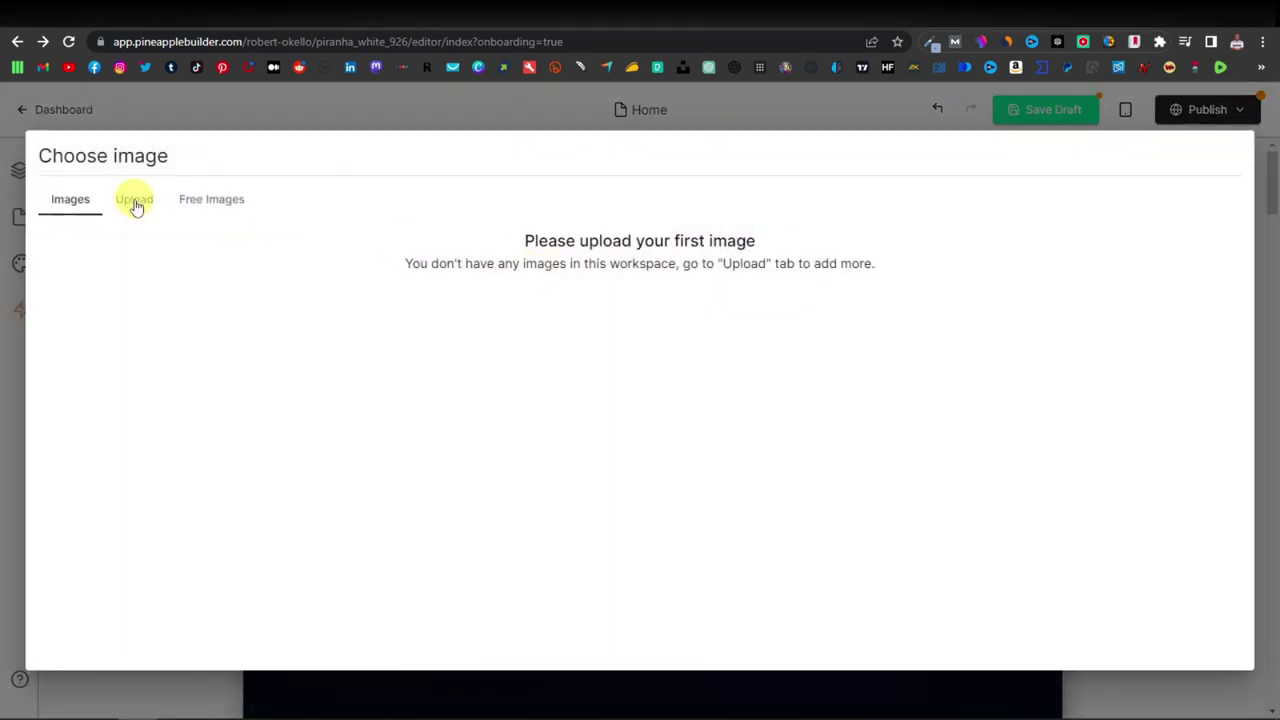
left_click(135, 202)
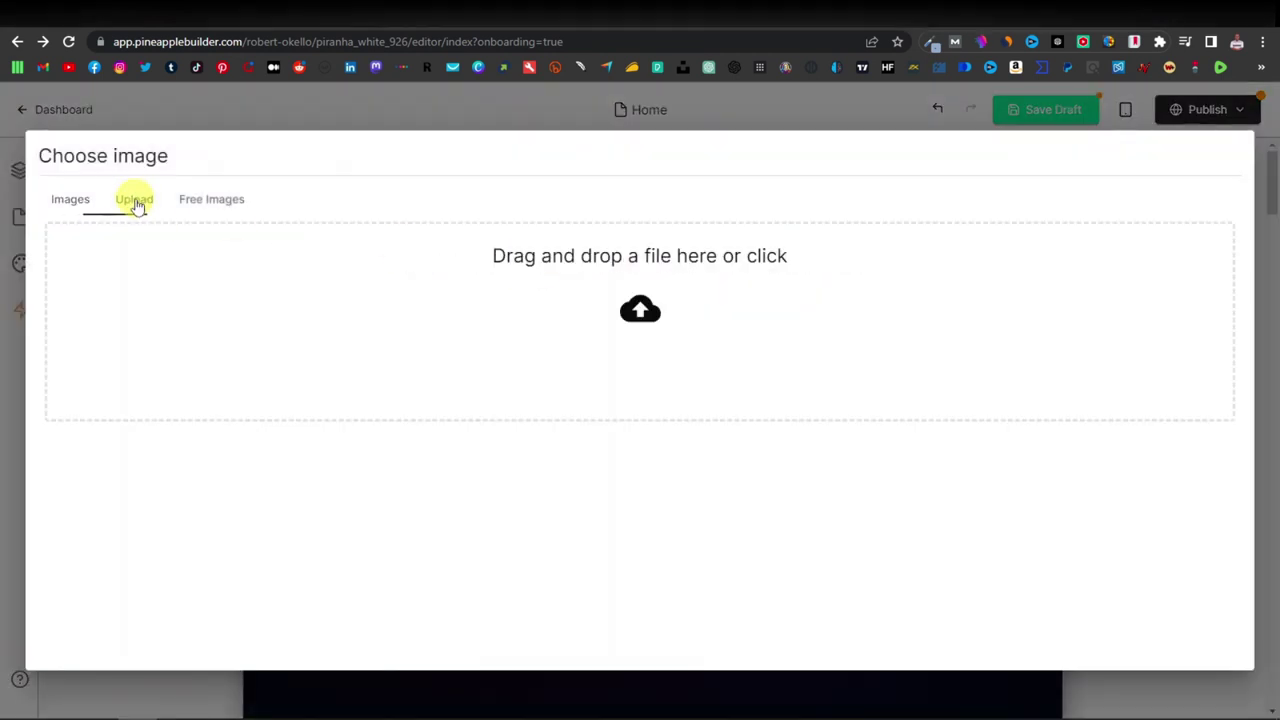
left_click(641, 313)
left_click(920, 330)
left_click(999, 460)
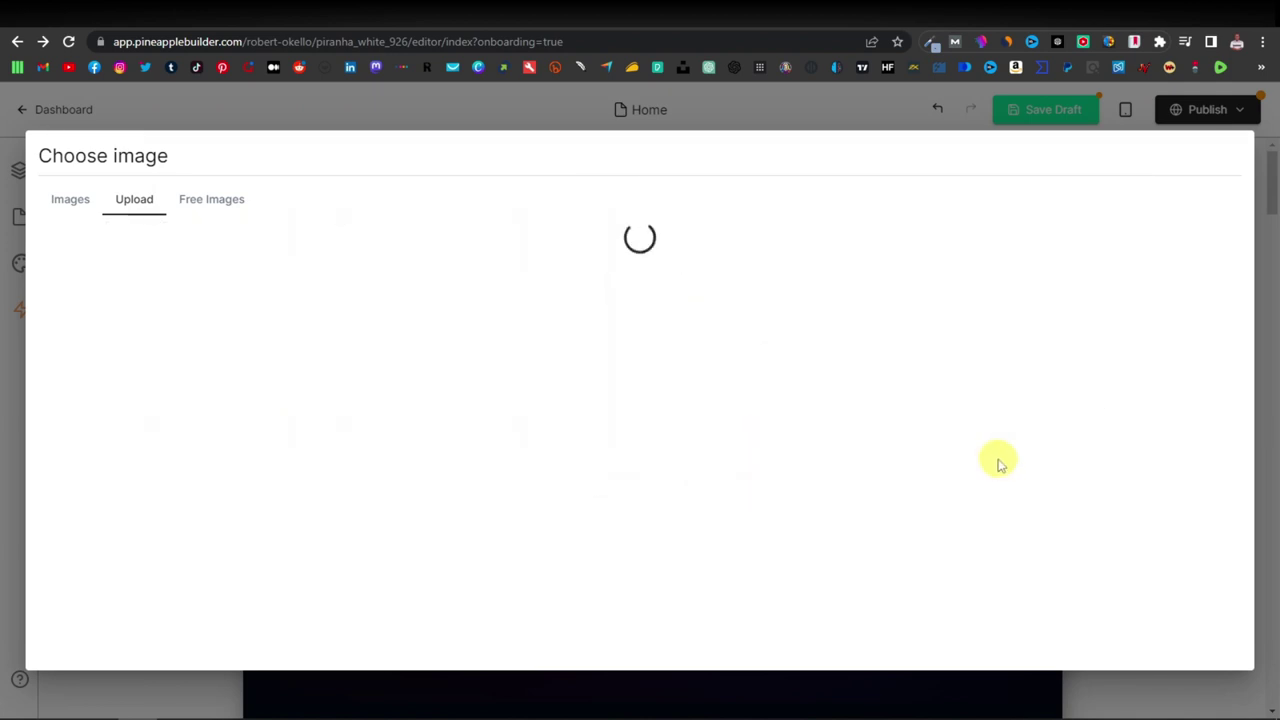
Upload the bottle picture in place of the Protect Your Hearing illustration.
scroll(771, 386, "down", 1)
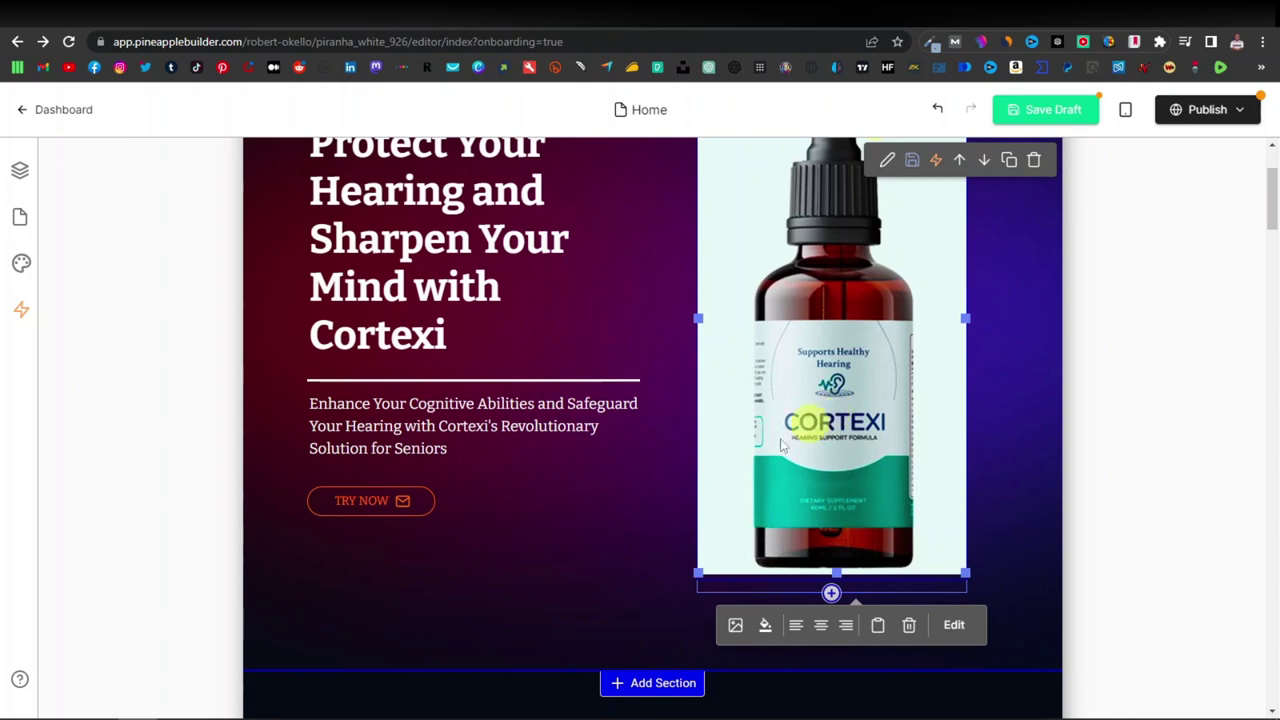
scroll(637, 478, "down", 20)
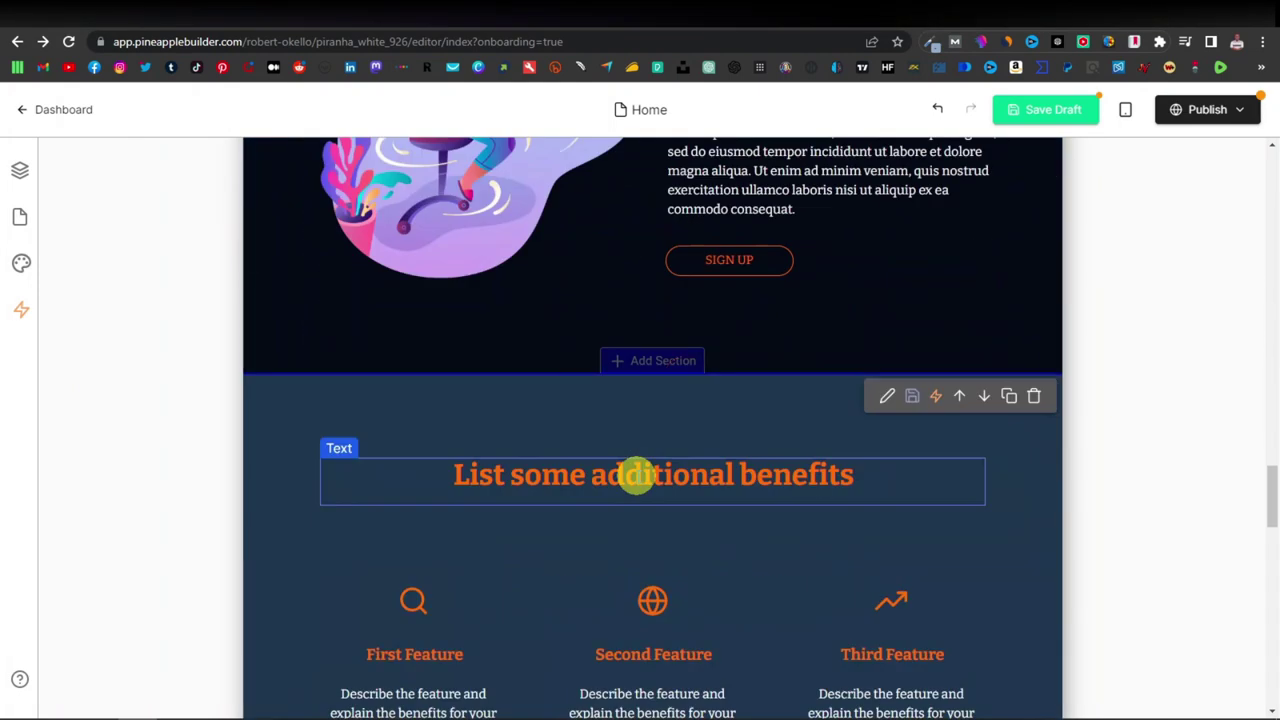
scroll(637, 476, "down", 10)
left_click(446, 285)
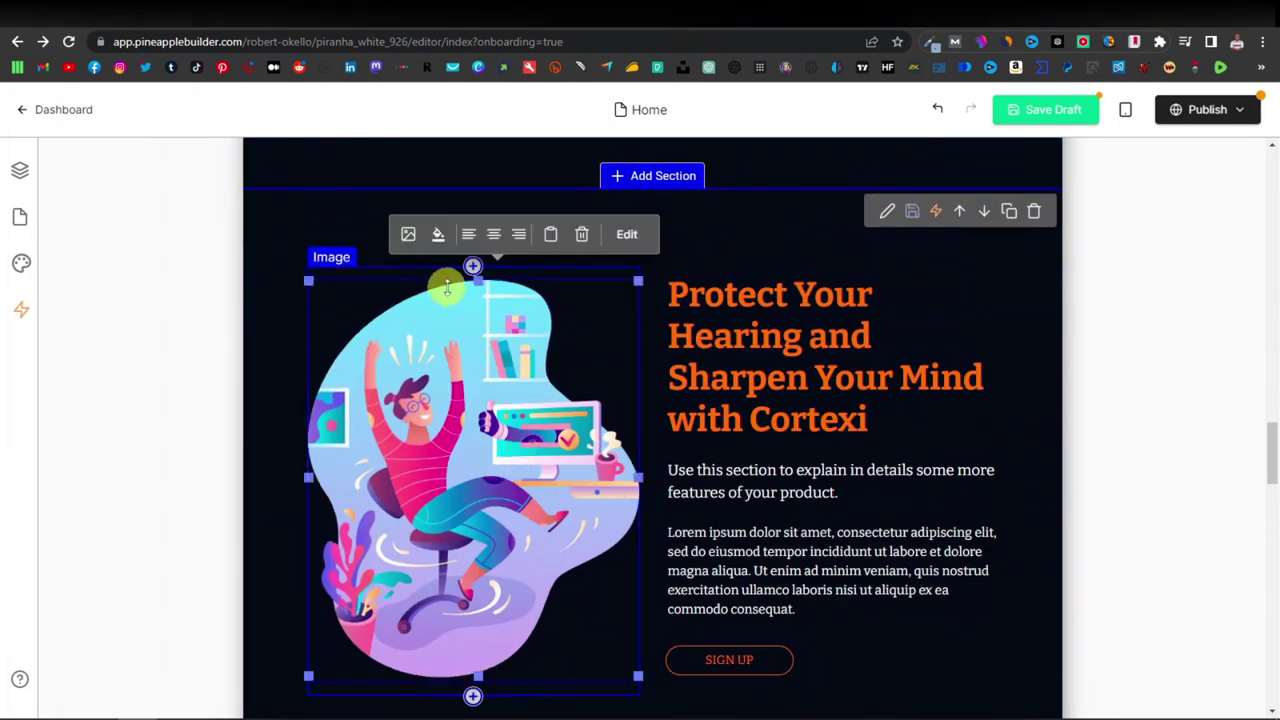
left_click(410, 236)
left_click(640, 306)
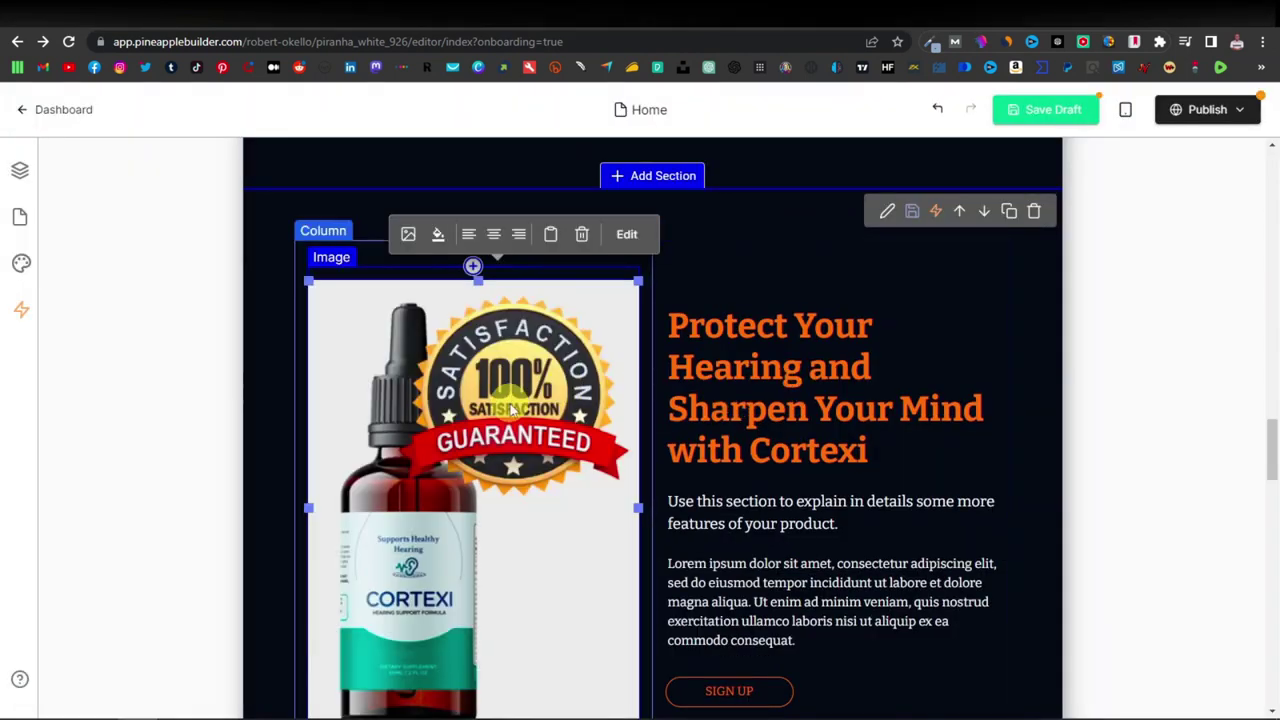
Review the updated sections, then bring up the Cortexi order page.
scroll(509, 406, "down", 4)
scroll(509, 406, "down", 2)
scroll(509, 406, "up", 5)
scroll(509, 406, "down", 6)
scroll(728, 429, "down", 2)
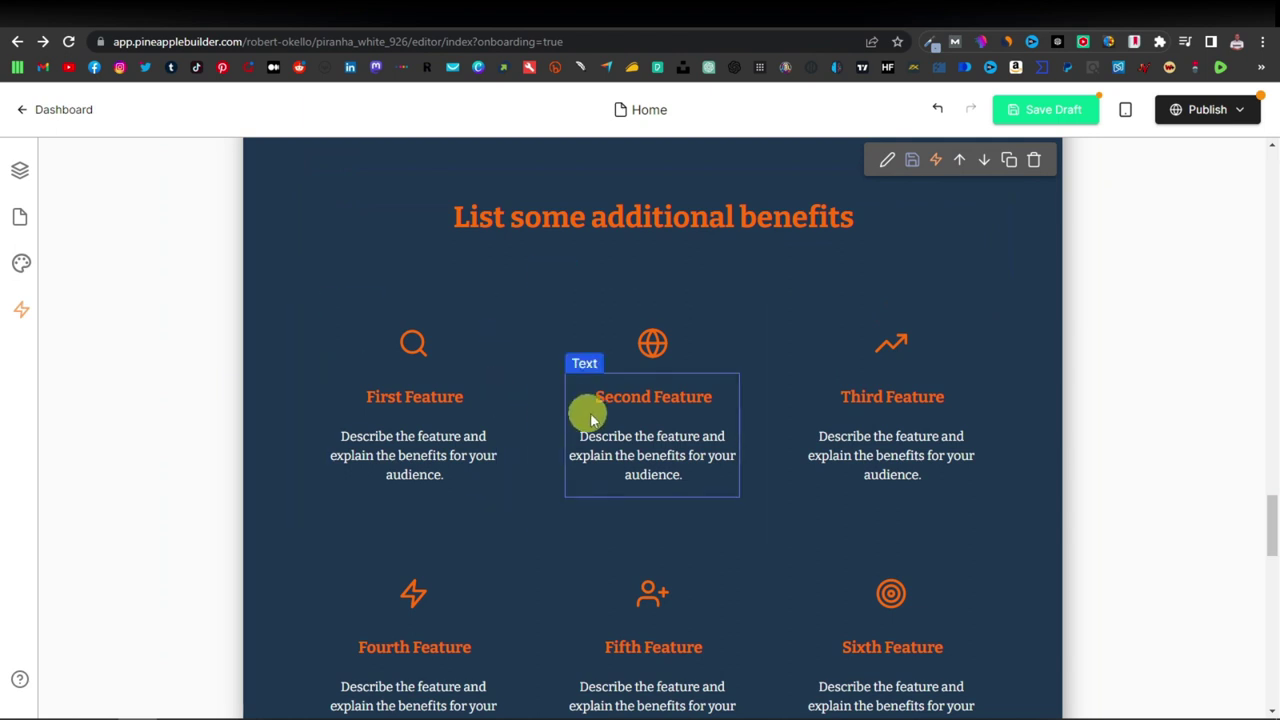
scroll(600, 421, "up", 2)
scroll(597, 427, "up", 3)
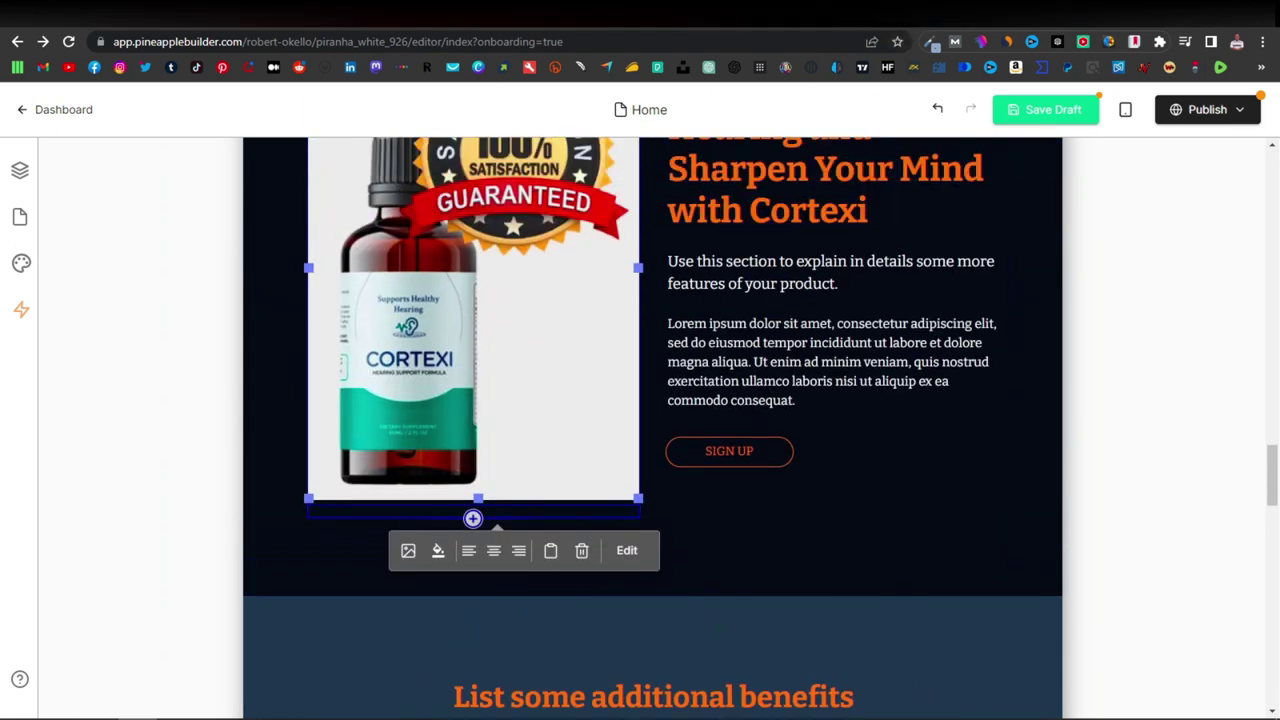
left_click(875, 18)
scroll(815, 398, "down", 5)
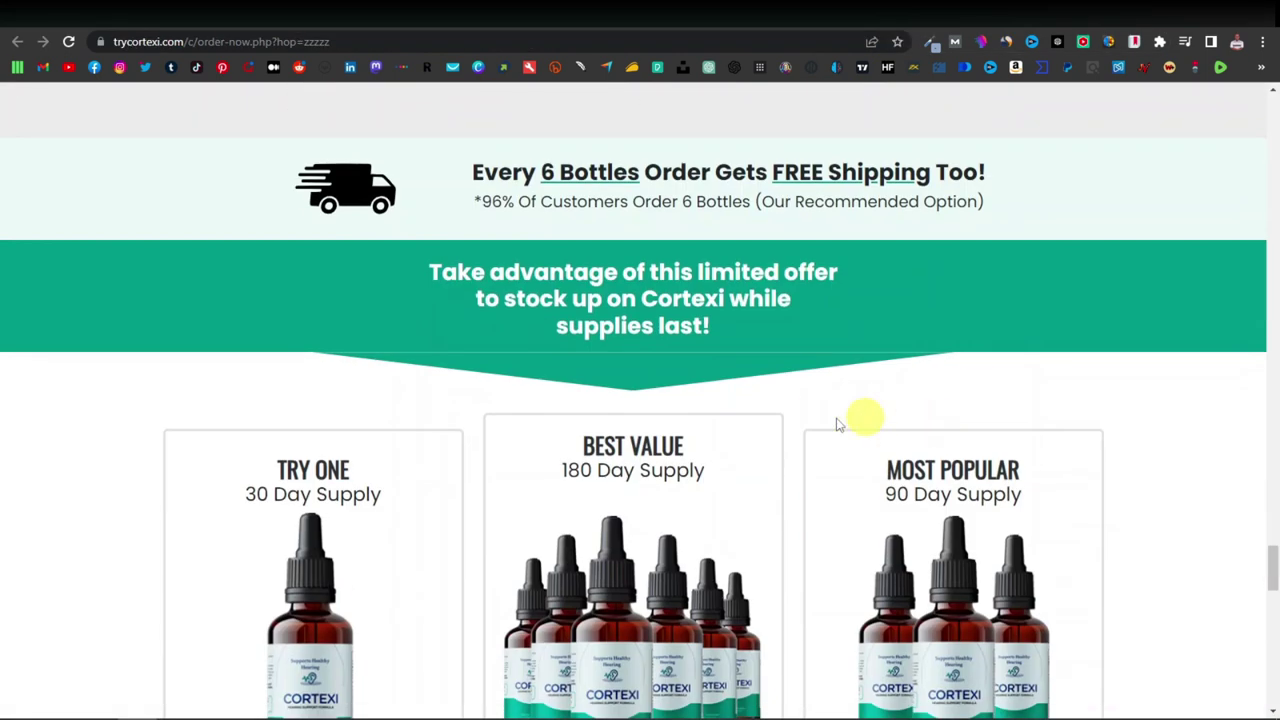
Scroll the order page, selecting the 'Give your ears a rest!' and free shipping headings.
scroll(833, 368, "down", 12)
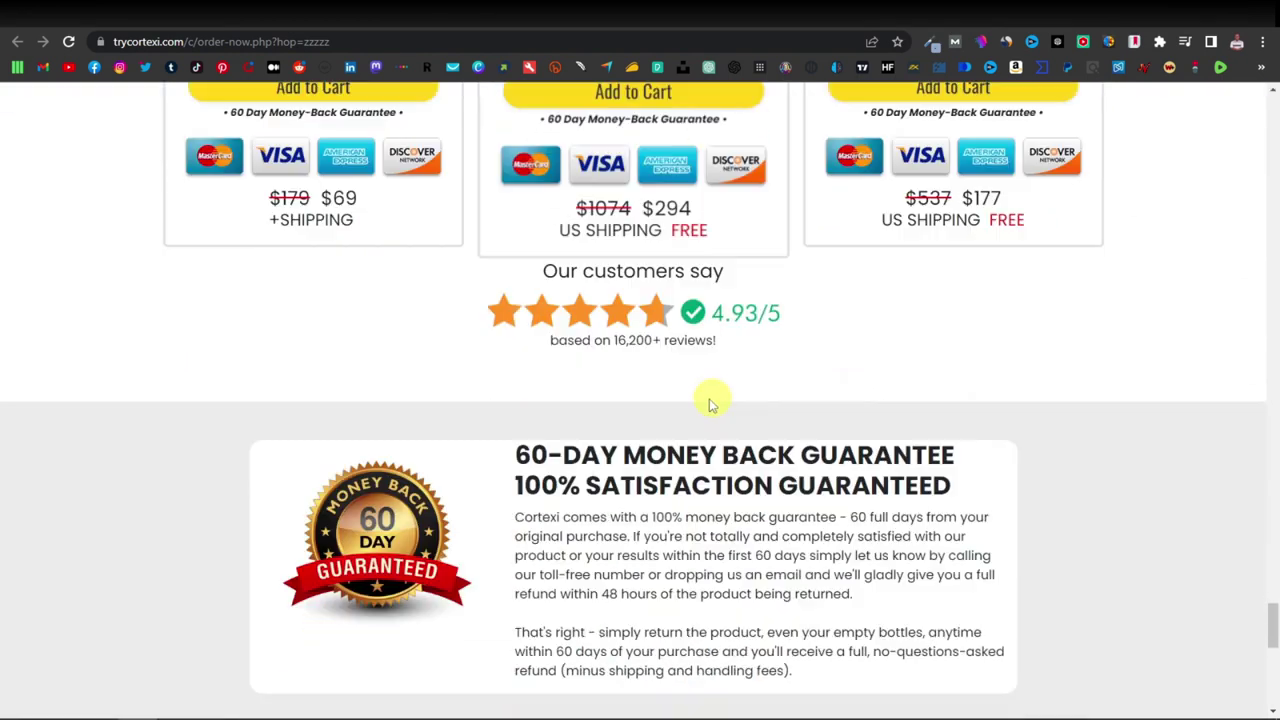
scroll(507, 417, "down", 2)
scroll(786, 366, "up", 13)
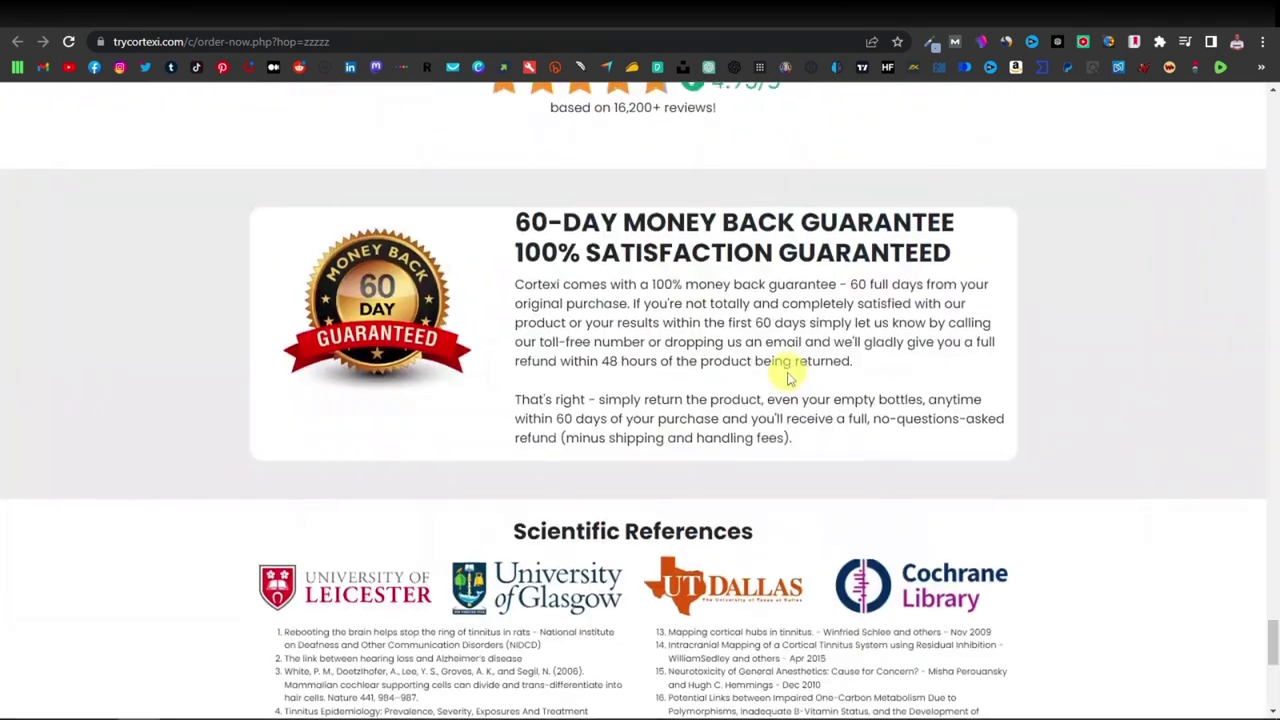
scroll(779, 393, "up", 8)
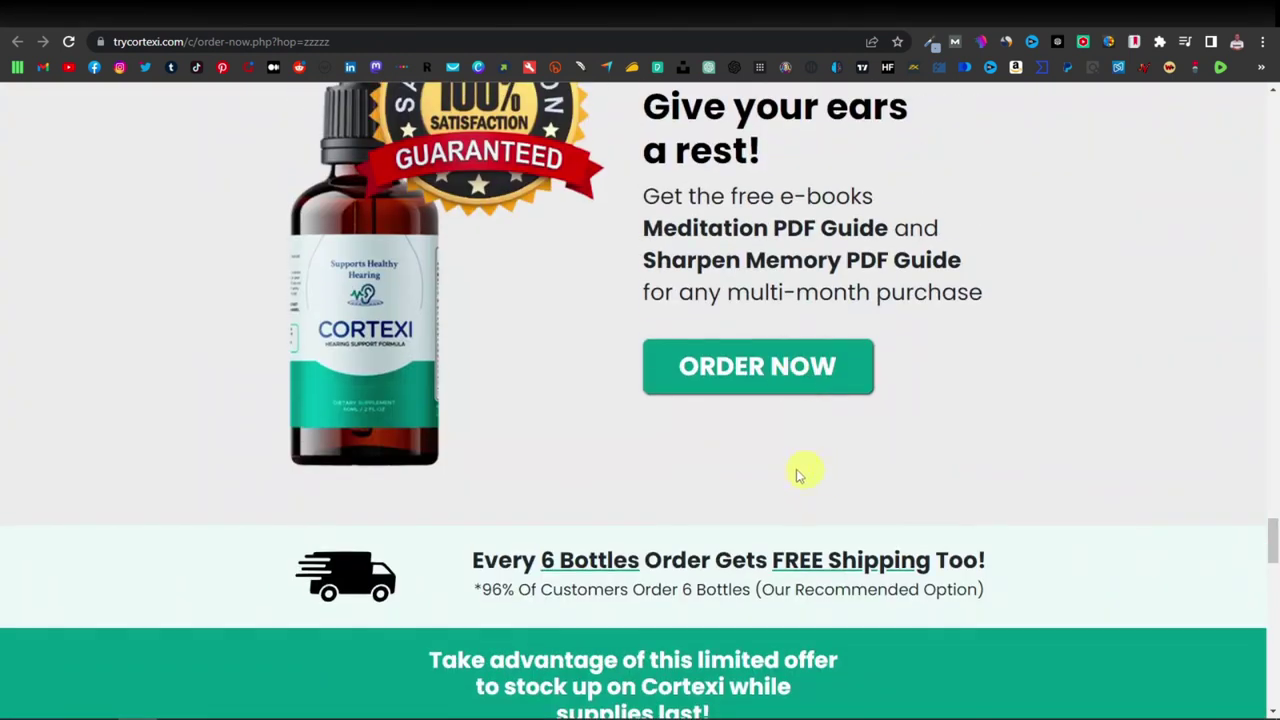
scroll(700, 300, "up", 1)
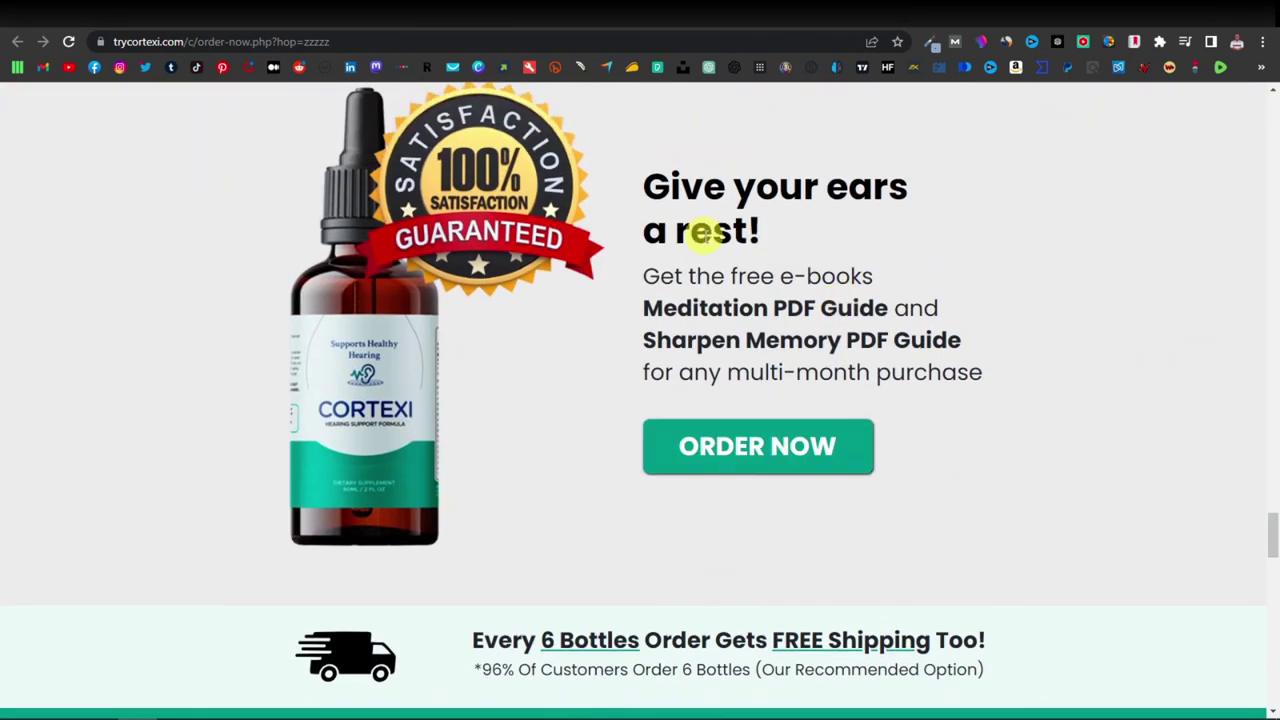
left_click_drag(648, 183, 903, 223)
left_click(797, 285)
scroll(790, 290, "down", 2)
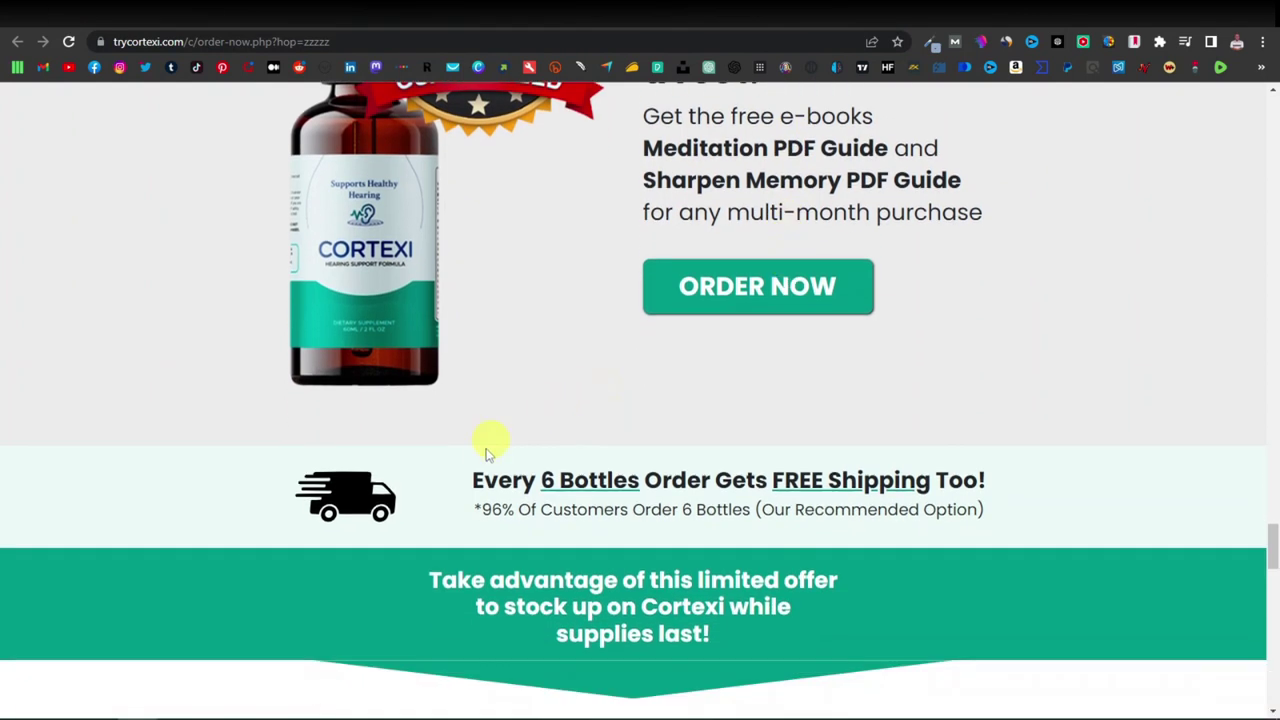
left_click_drag(475, 480, 975, 479)
Copy the benefit 'Hearing your loved ones clearly, and the sound of your favorite song'.
scroll(771, 377, "down", 6)
scroll(796, 388, "down", 5)
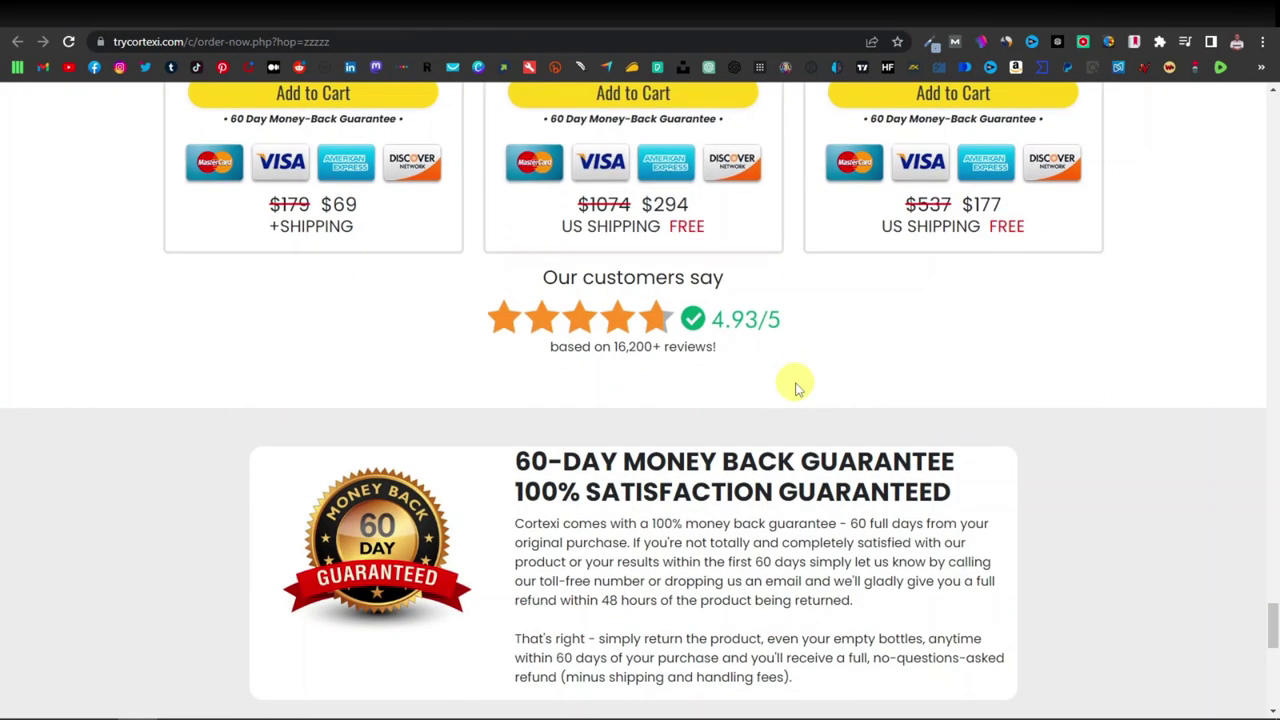
scroll(796, 388, "up", 15)
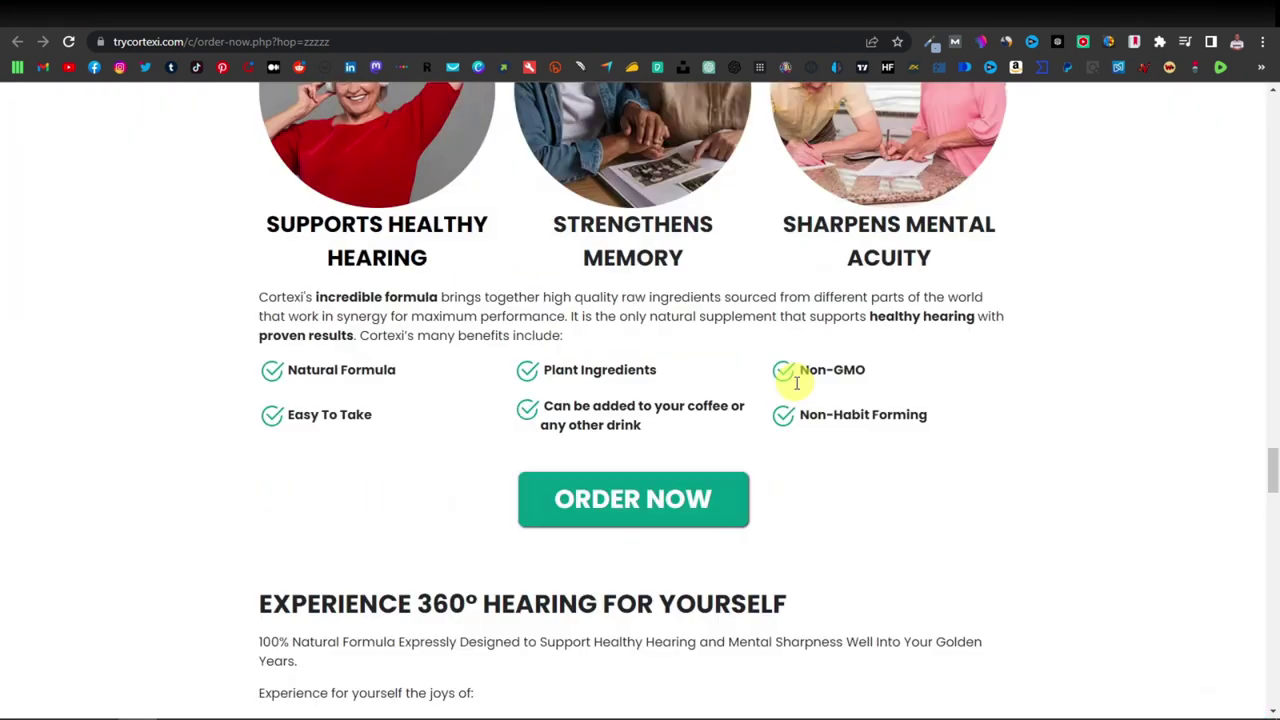
scroll(796, 385, "down", 3)
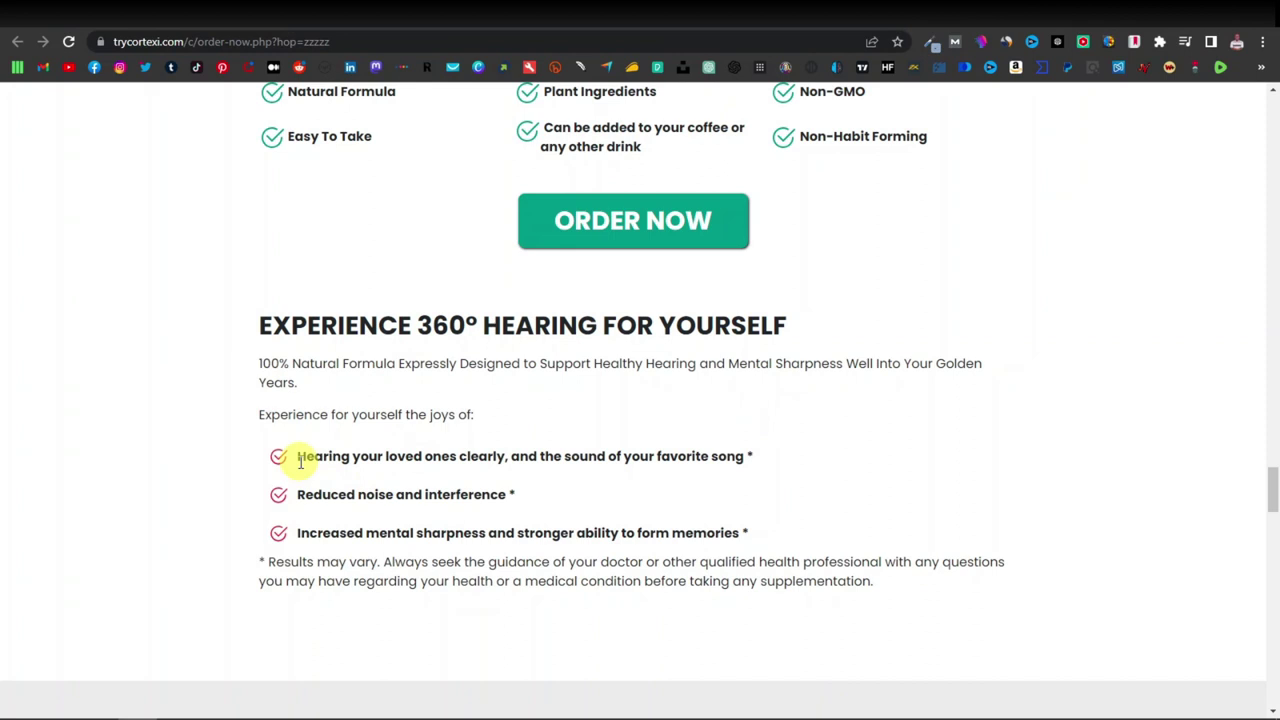
left_click_drag(298, 460, 748, 463)
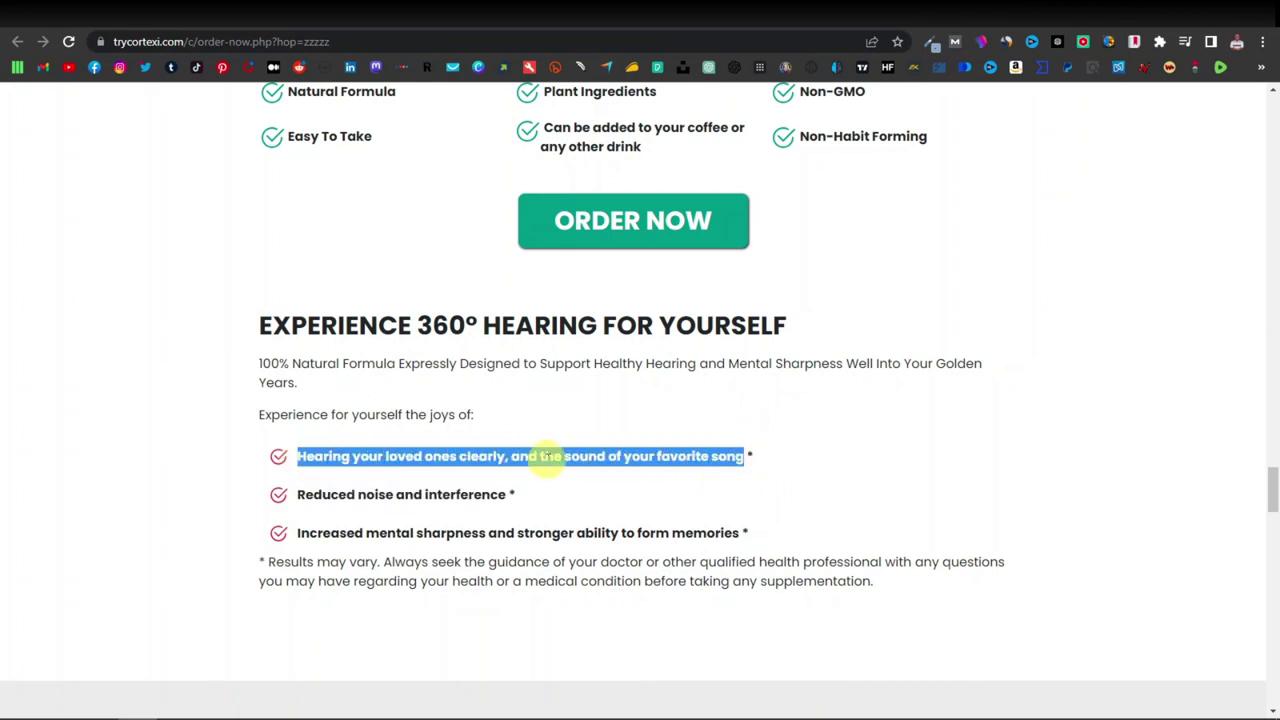
right_click(530, 458)
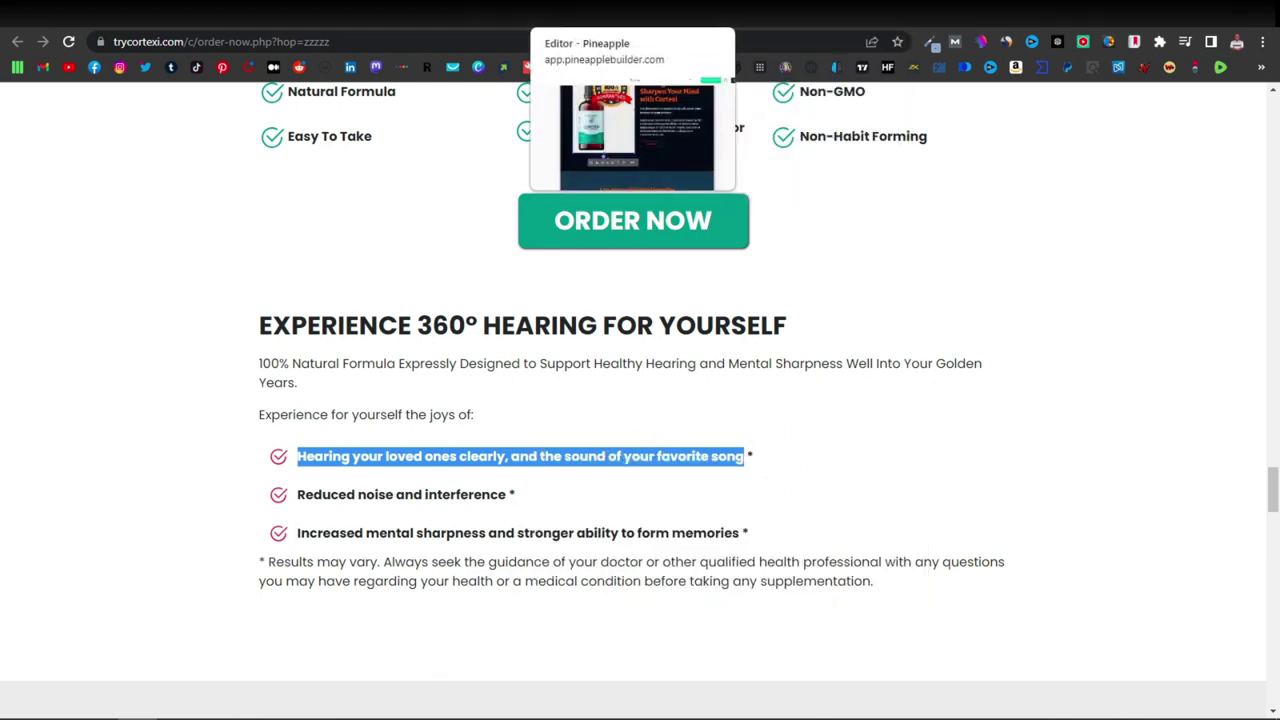
left_click(600, 14)
Replace the First Feature description with the copied benefit in white text and delete its heading.
scroll(574, 478, "down", 2)
scroll(574, 478, "down", 3)
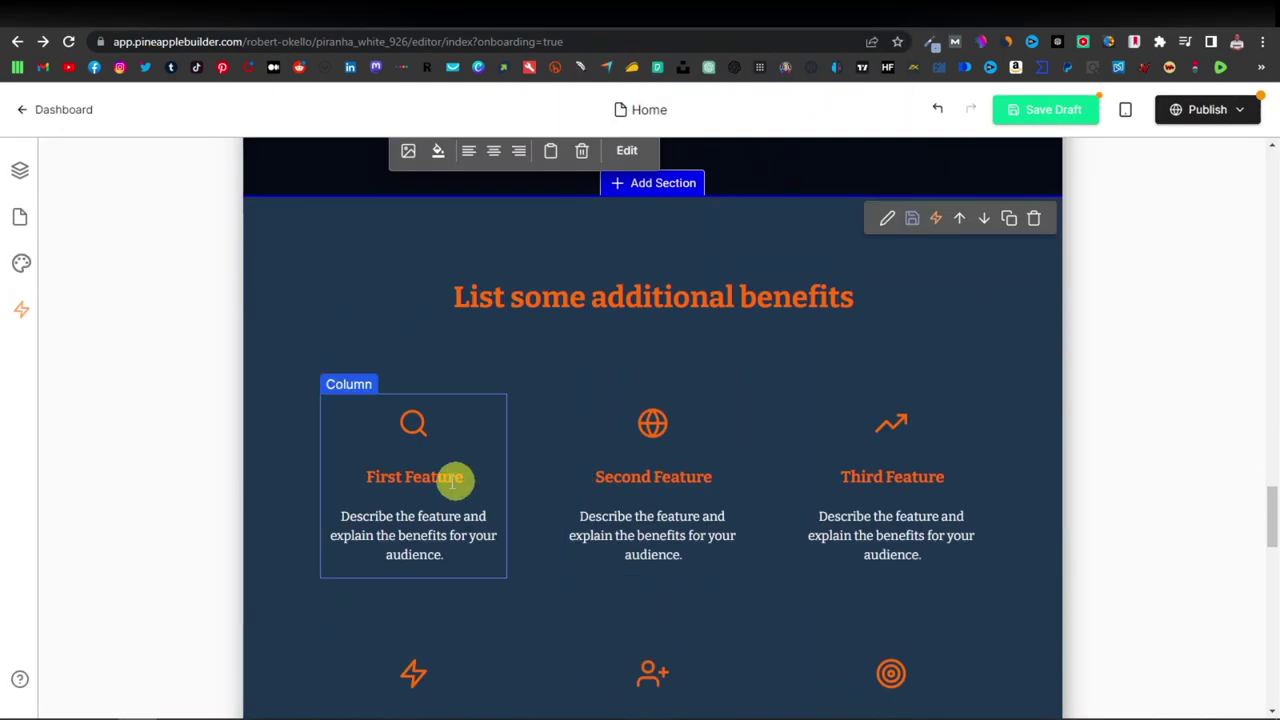
left_click(437, 360)
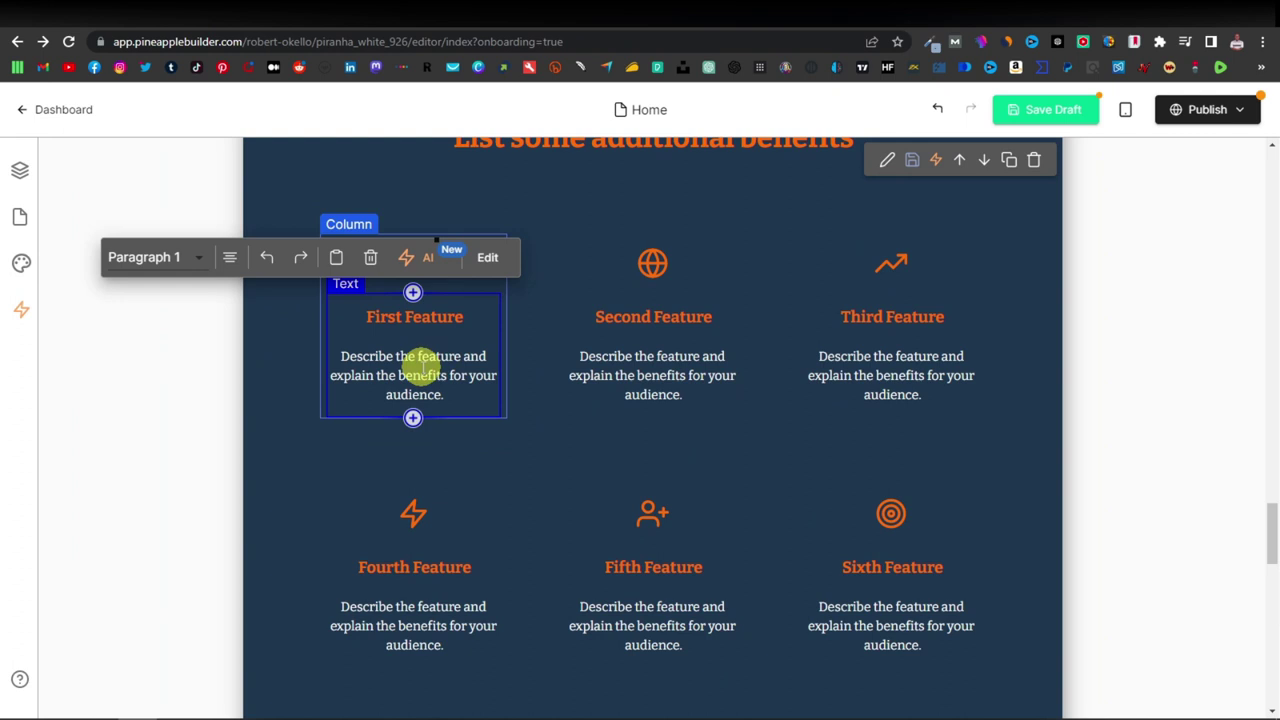
triple_click(420, 366)
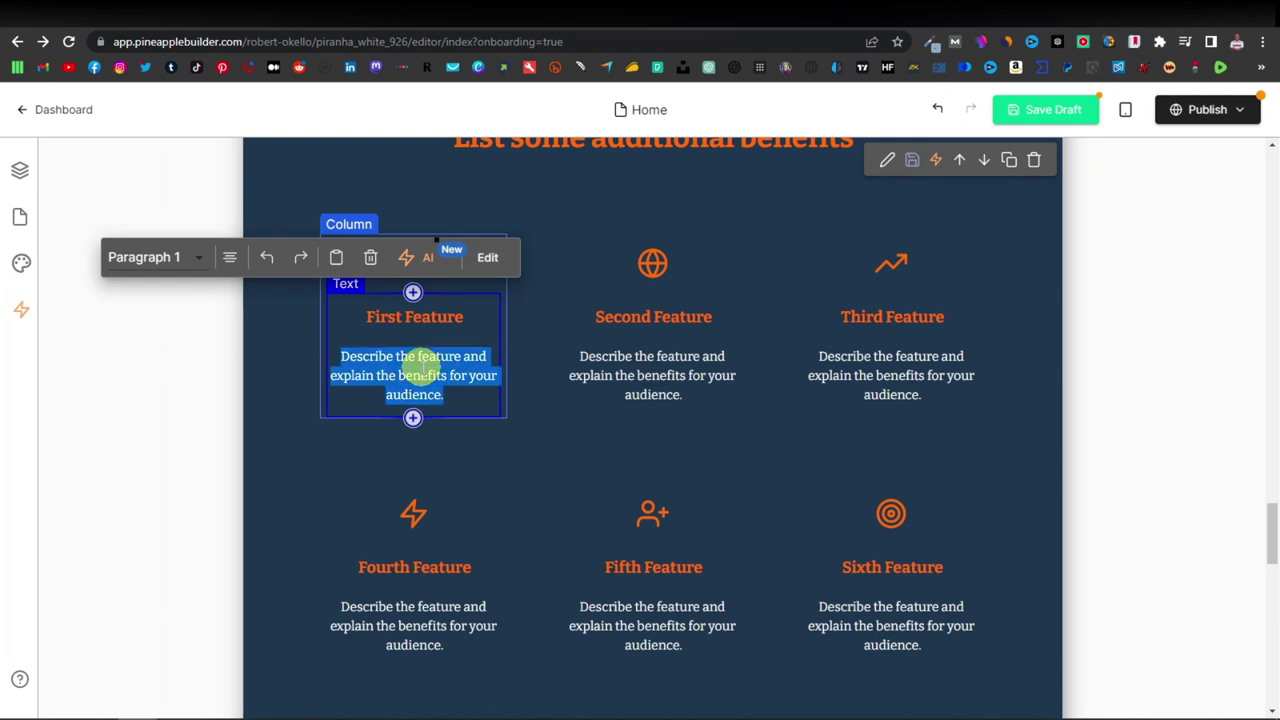
left_click(267, 260)
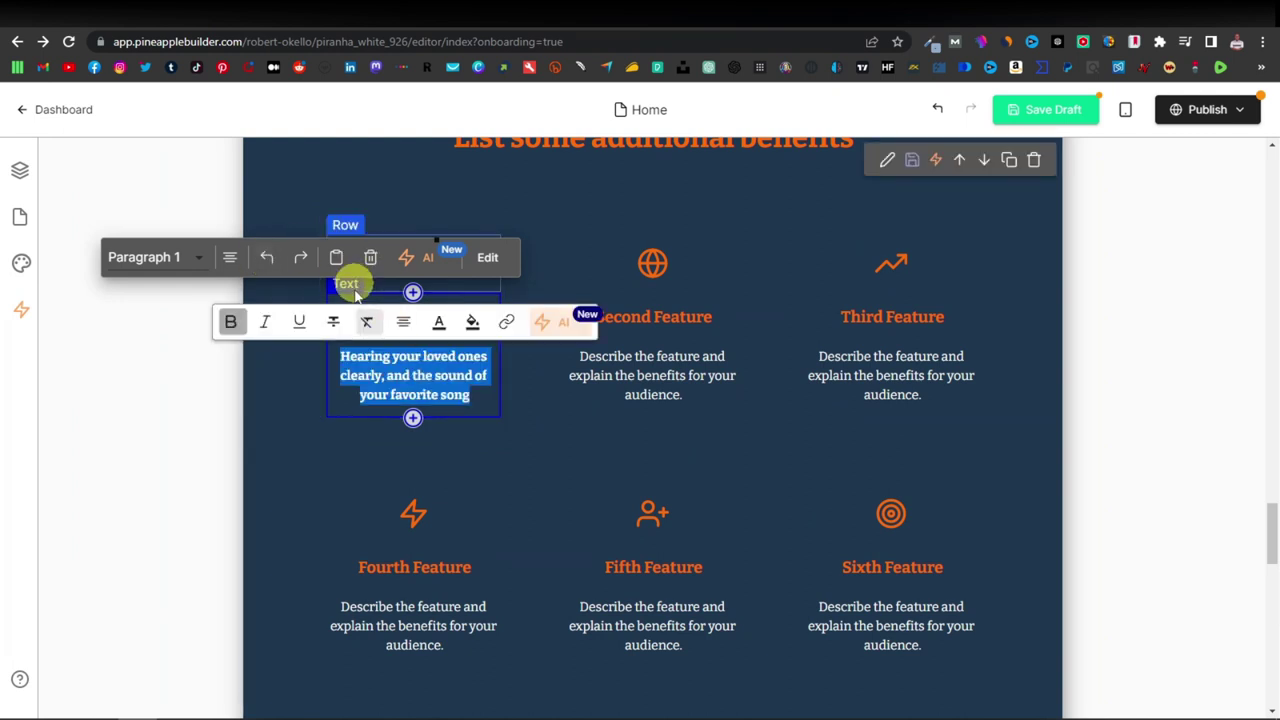
left_click(438, 321)
left_click(677, 397)
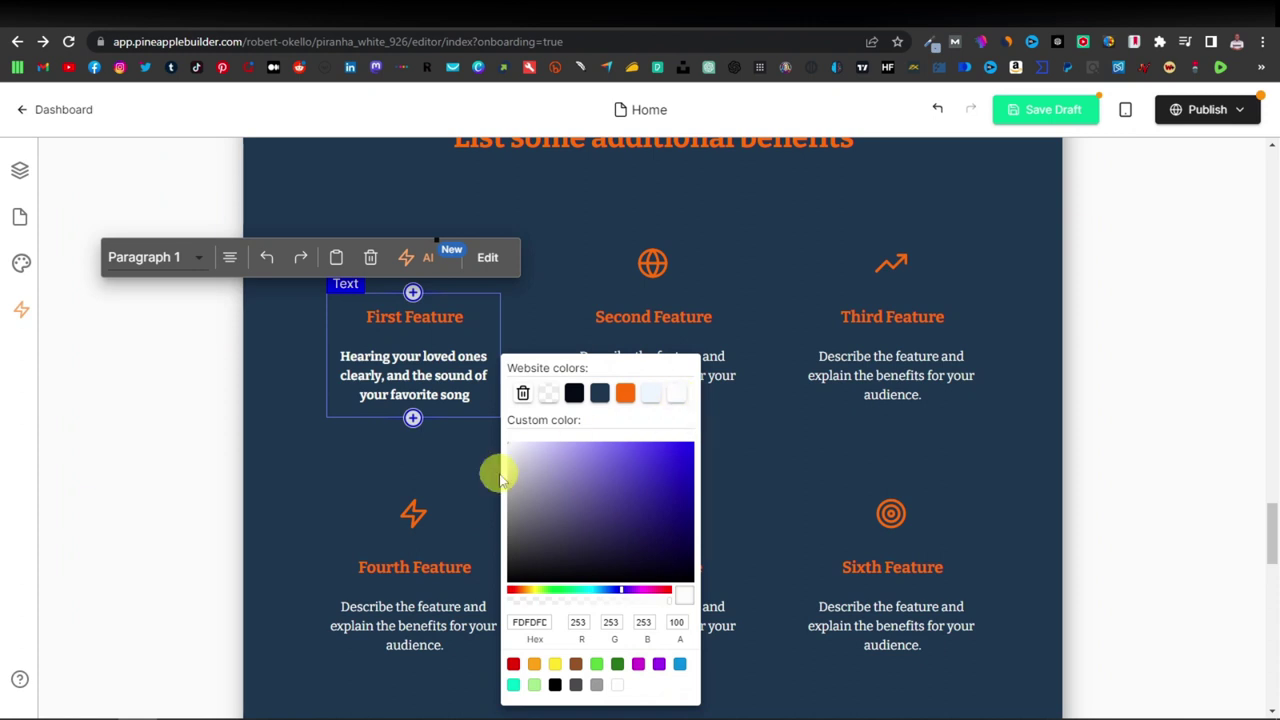
left_click(286, 470)
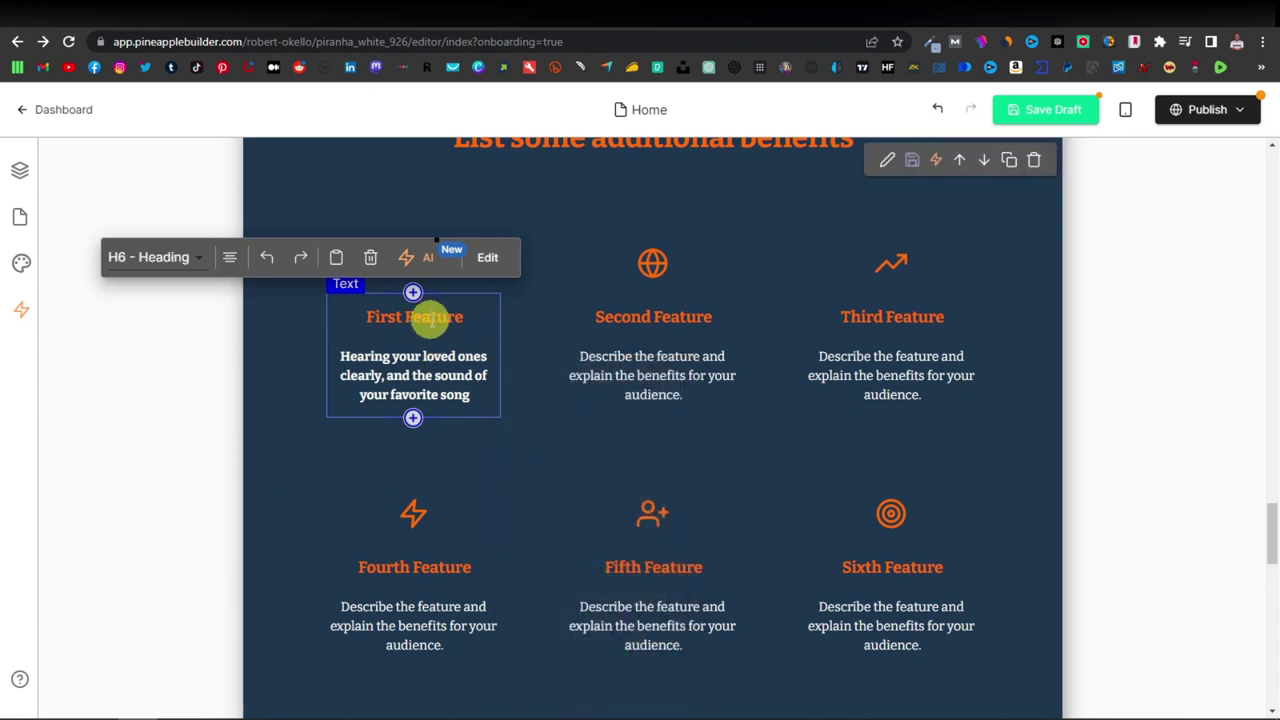
left_click_drag(466, 317, 358, 316)
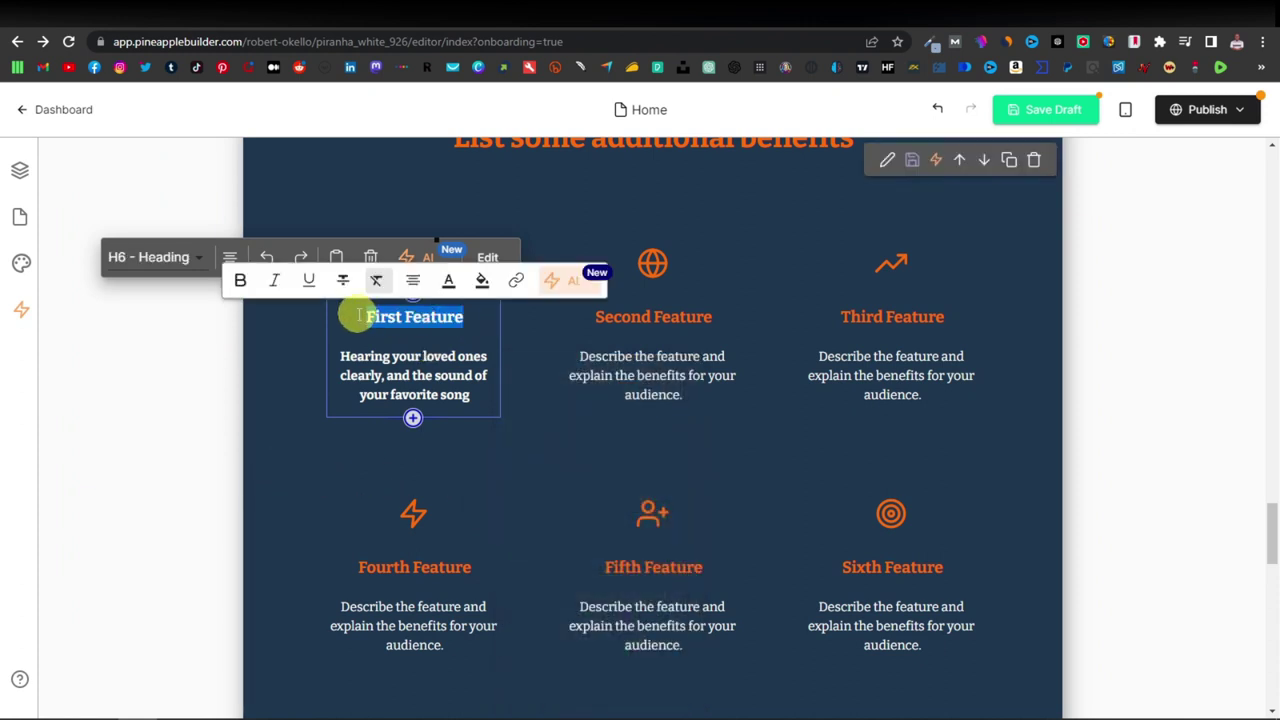
key("BackSpace")
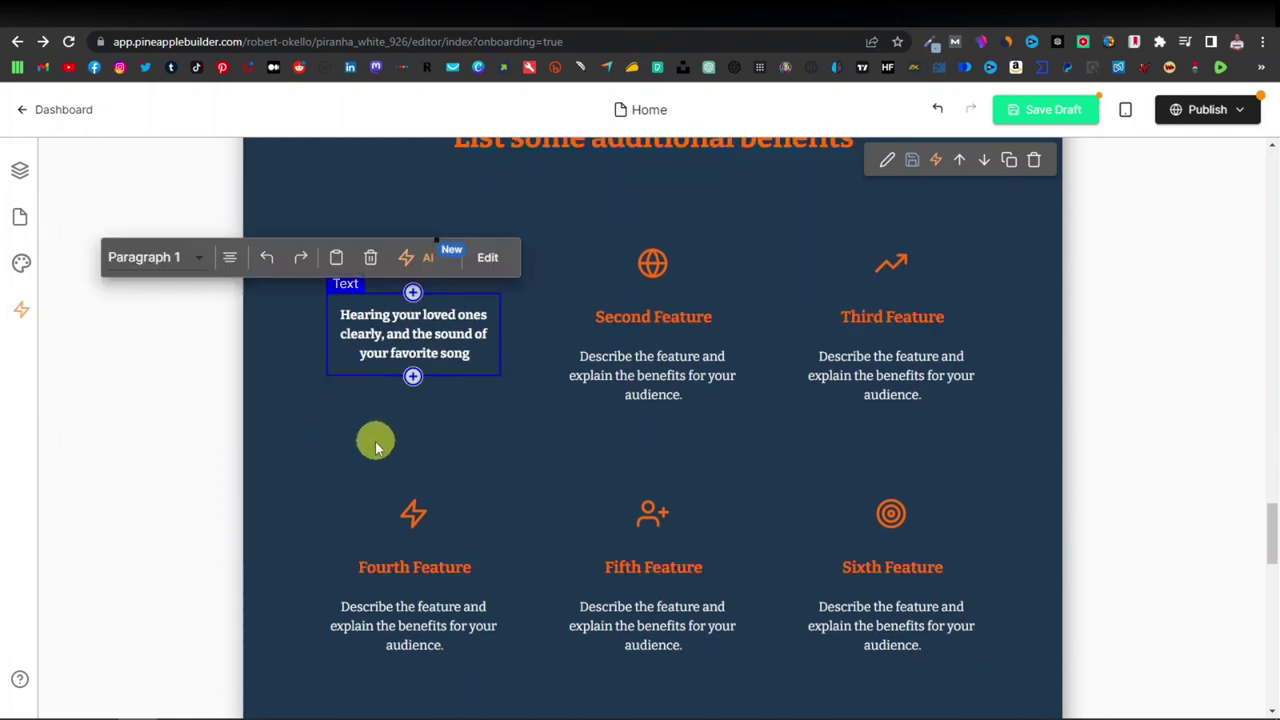
Copy the 'Reduced noise and interference' bullet from the Cortexi page into the Second Feature description.
left_click(690, 15)
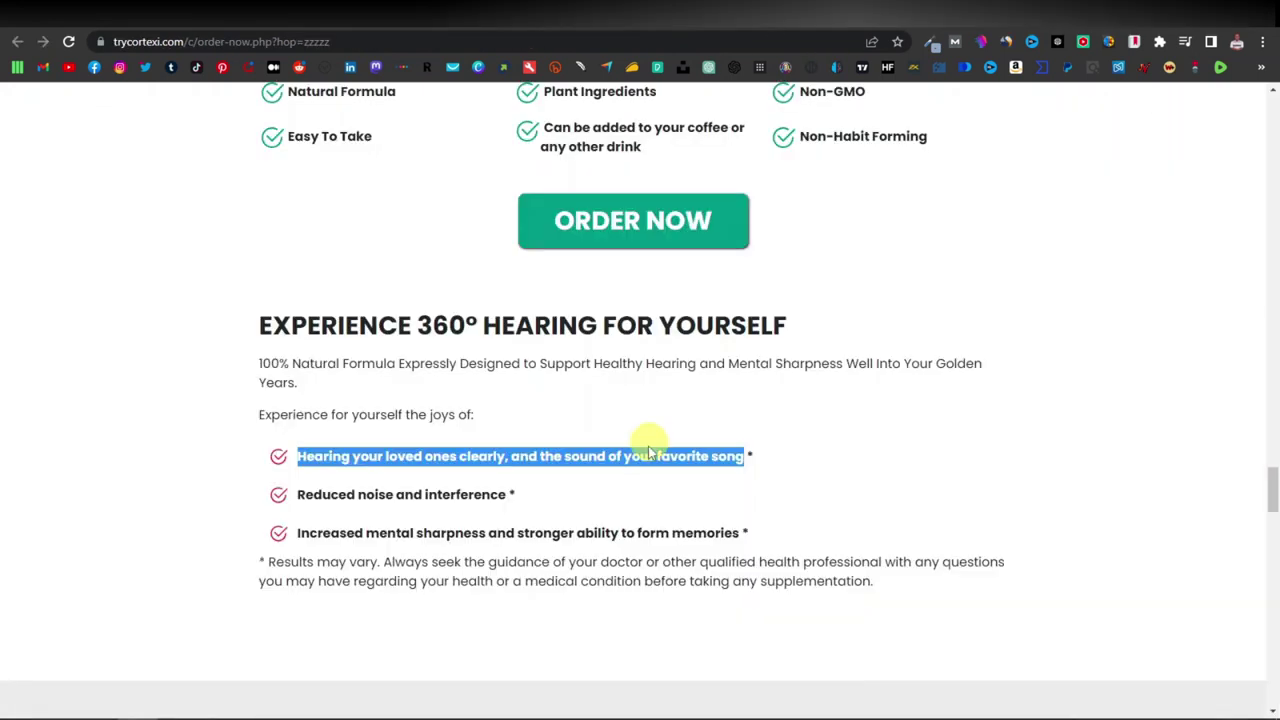
left_click_drag(299, 495, 507, 495)
right_click(507, 495)
left_click(514, 505)
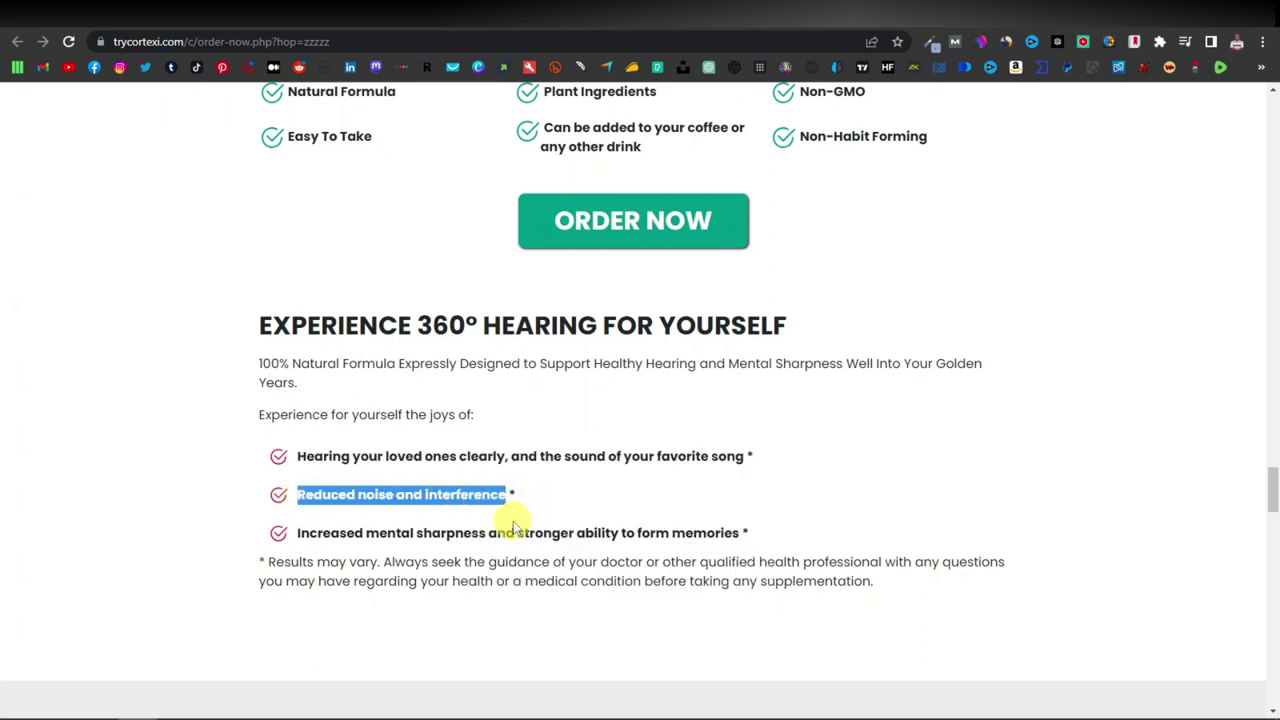
key("ctrl+Tab")
left_click(651, 363)
key("ctrl+a")
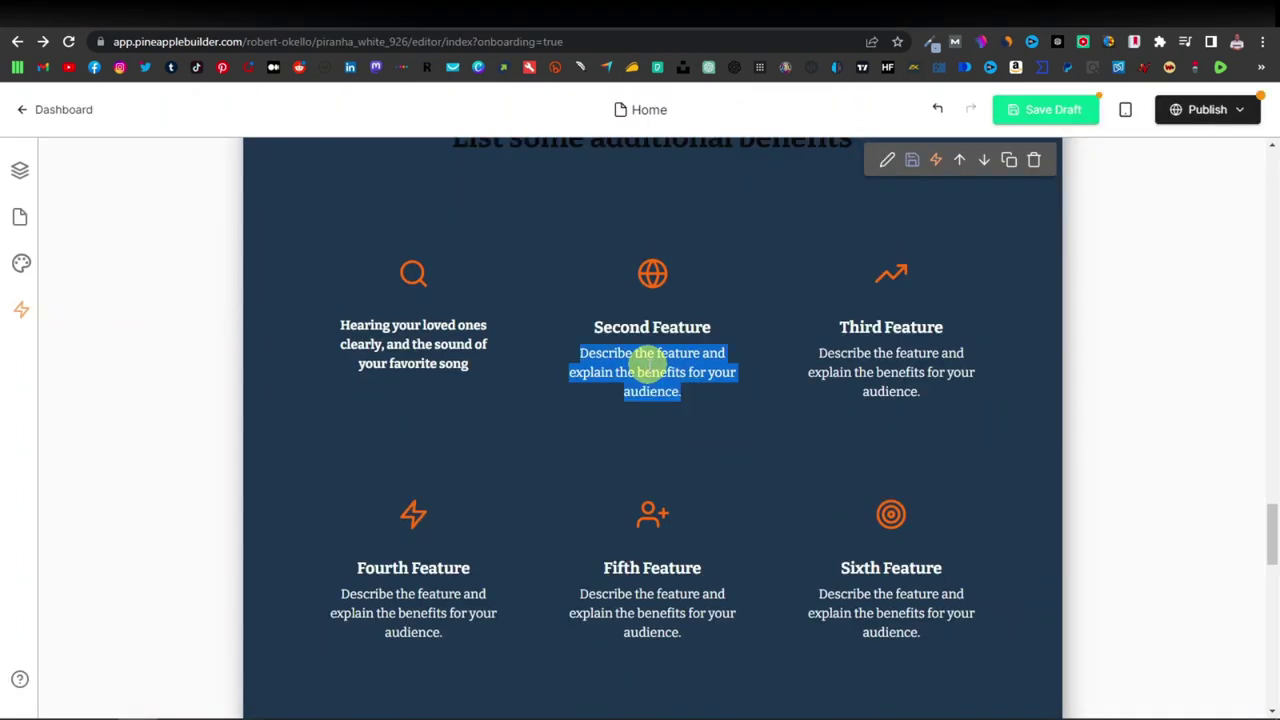
key("ctrl+v")
Copy the mental sharpness and memories bullet for the Third Feature card, then undo the last edit.
left_click_drag(886, 357, 892, 318)
key("ctrl+Tab")
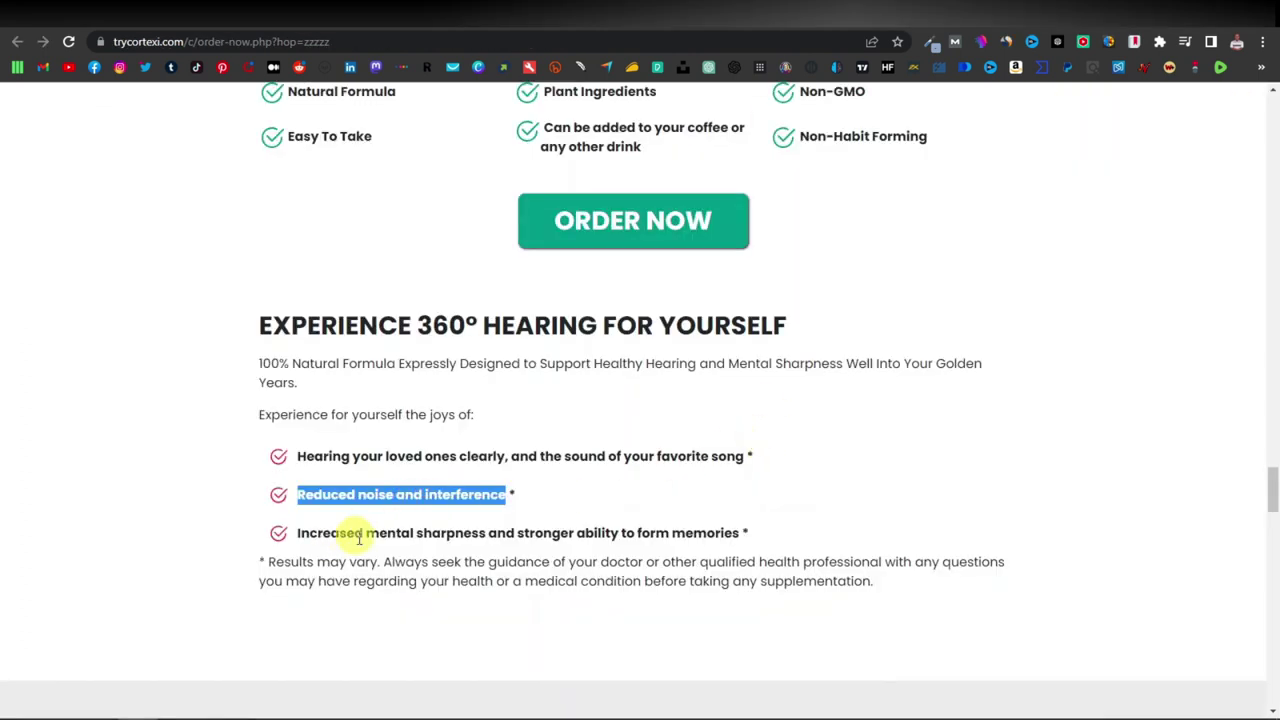
left_click_drag(300, 540, 661, 536)
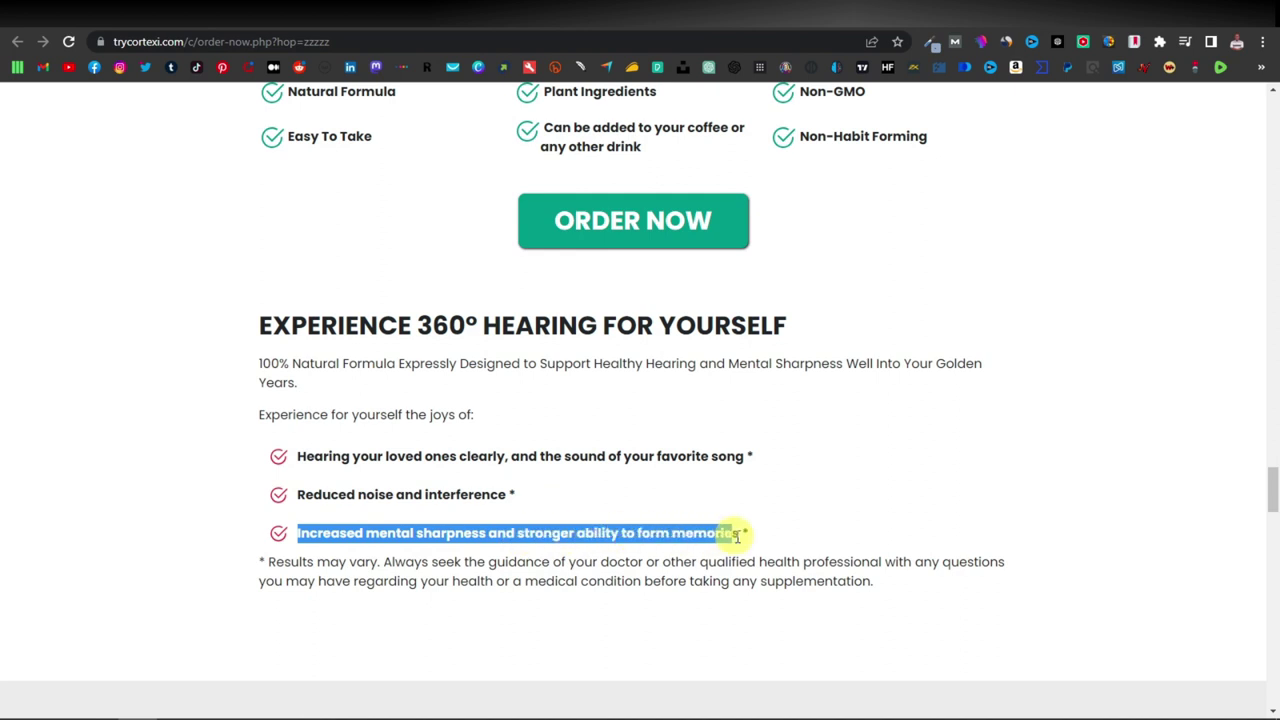
right_click(650, 540)
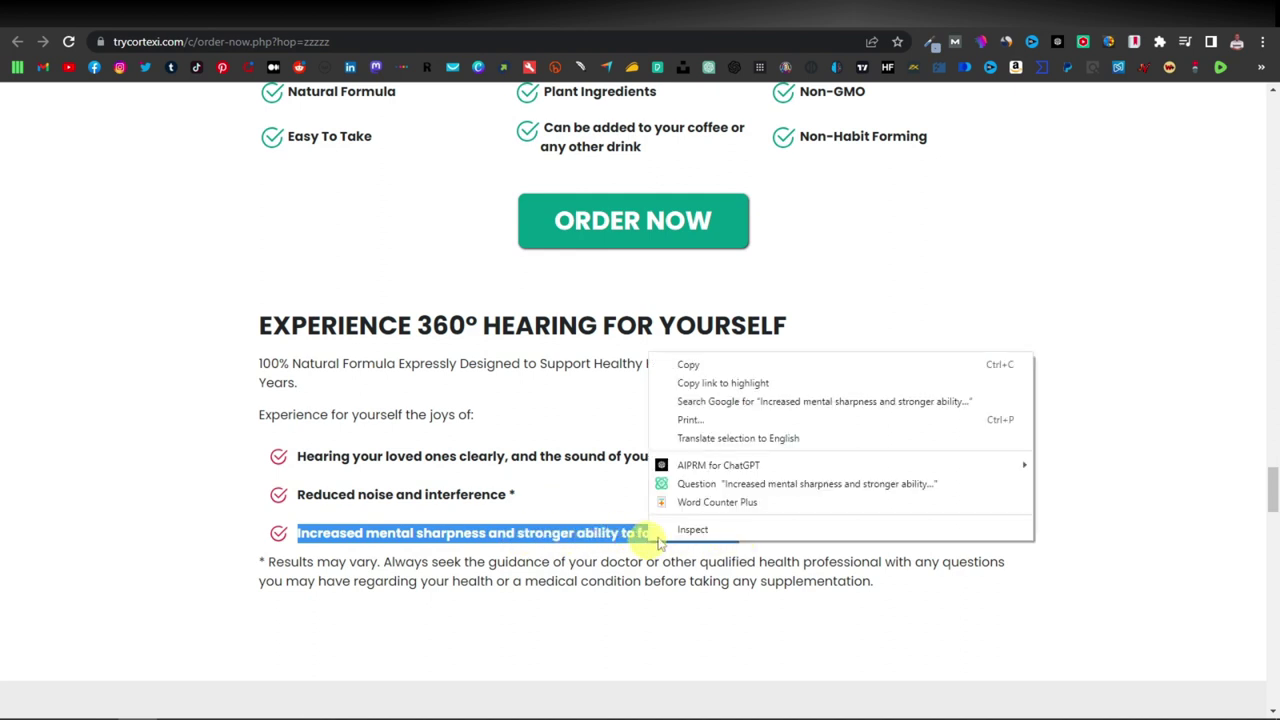
left_click(686, 366)
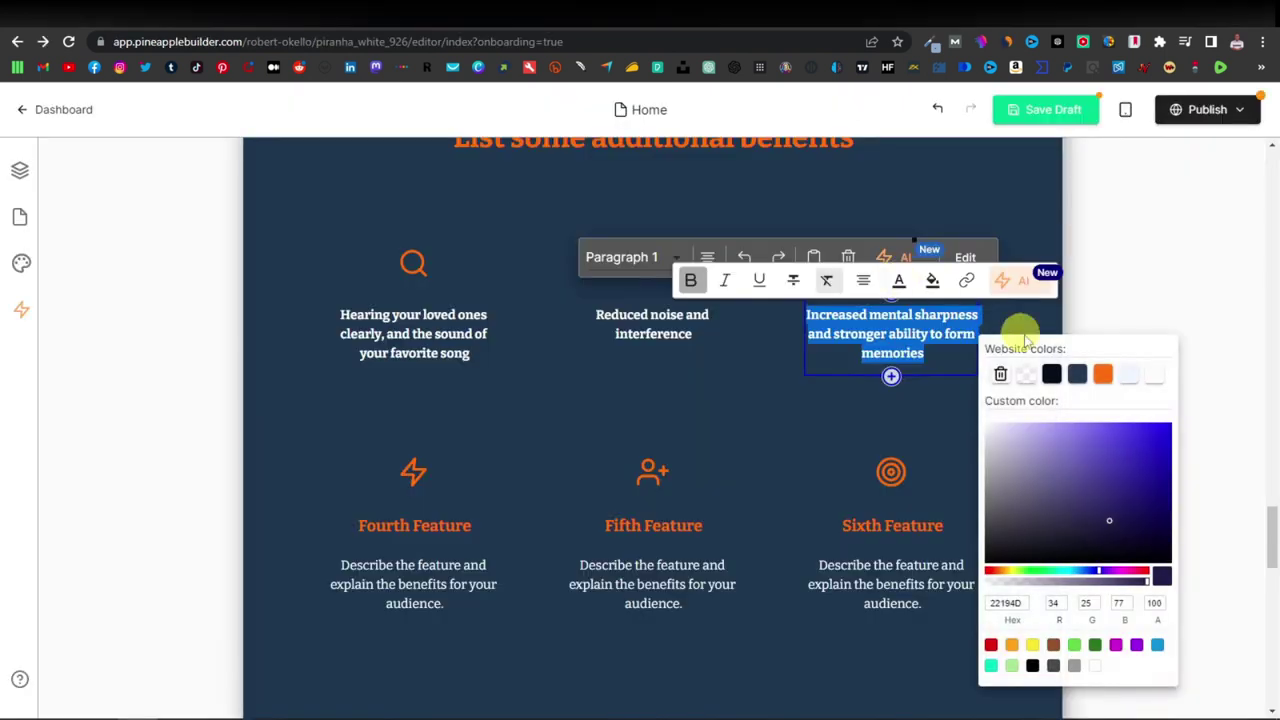
left_click(1025, 340)
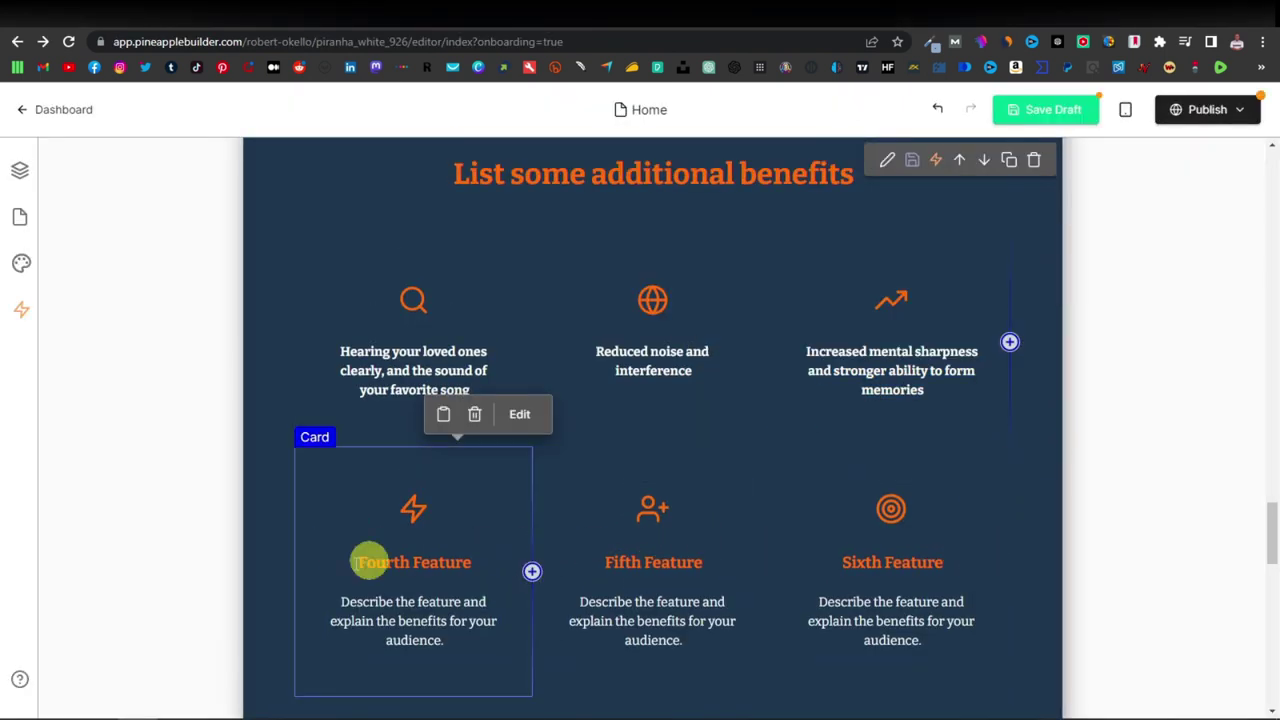
key("ctrl+z")
scroll(496, 590, "down", 6)
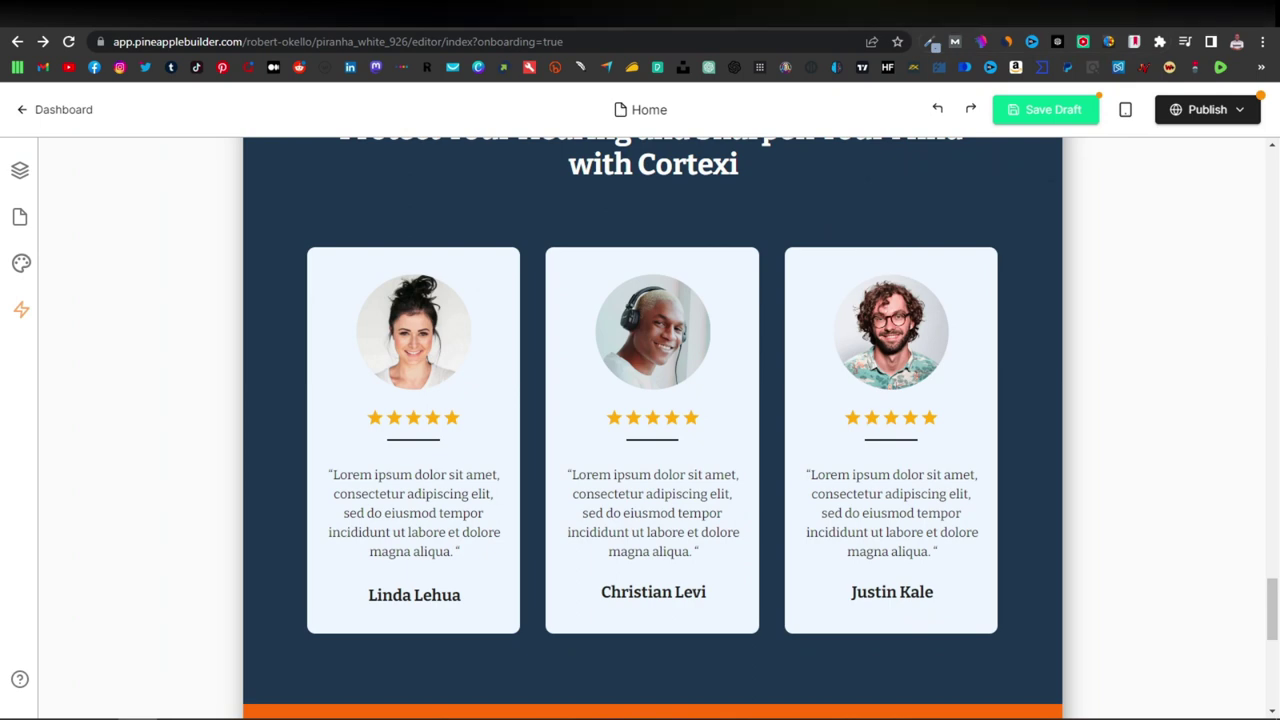
left_click(860, 14)
scroll(750, 540, "down", 15)
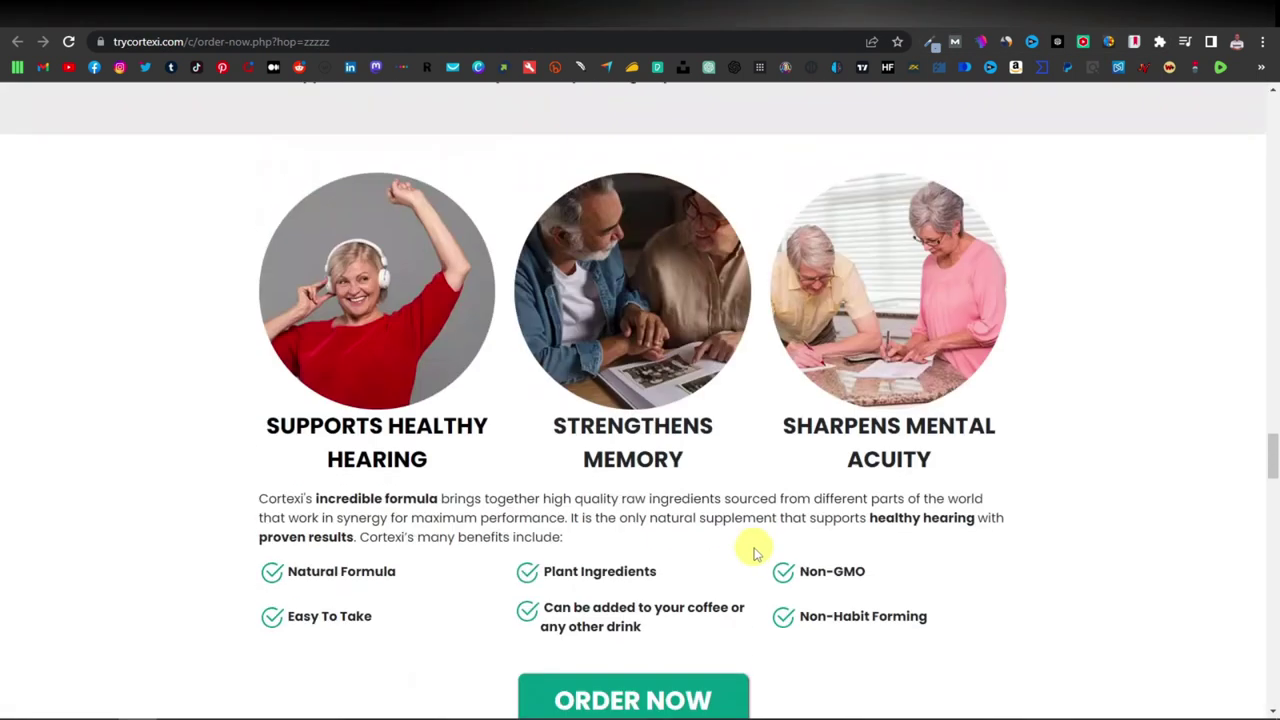
scroll(750, 550, "up", 10)
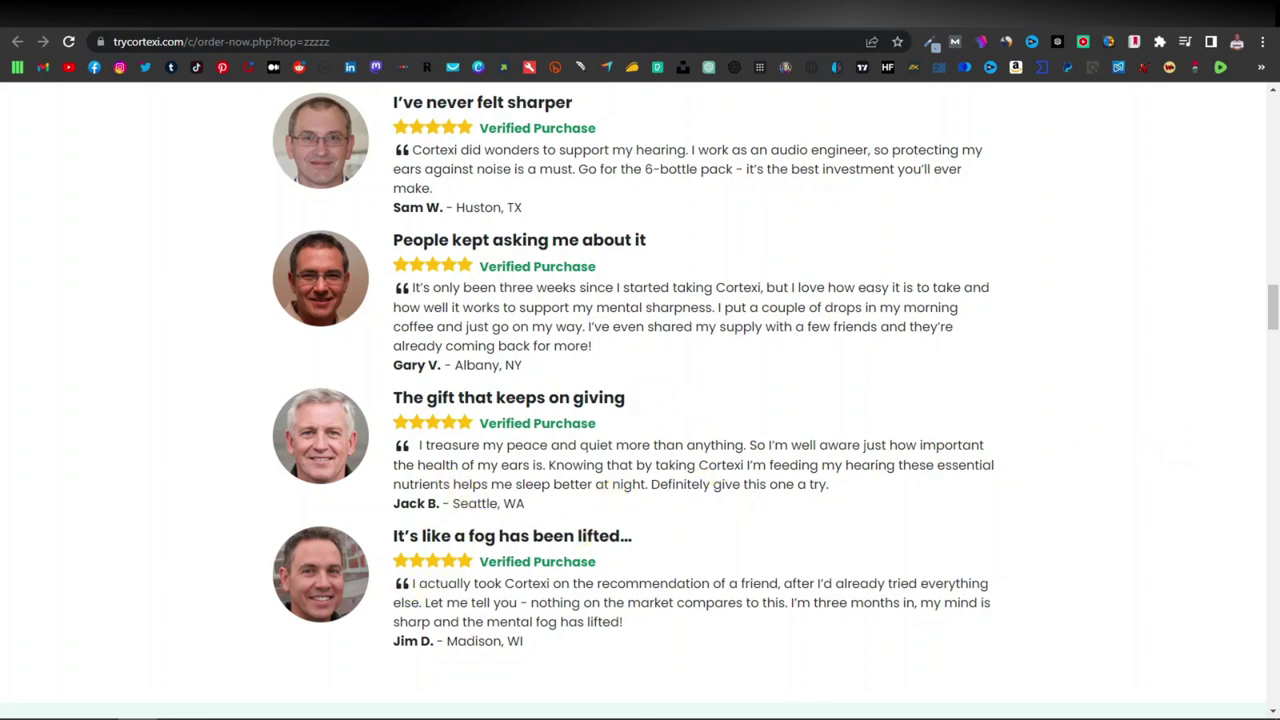
key("ctrl+Tab")
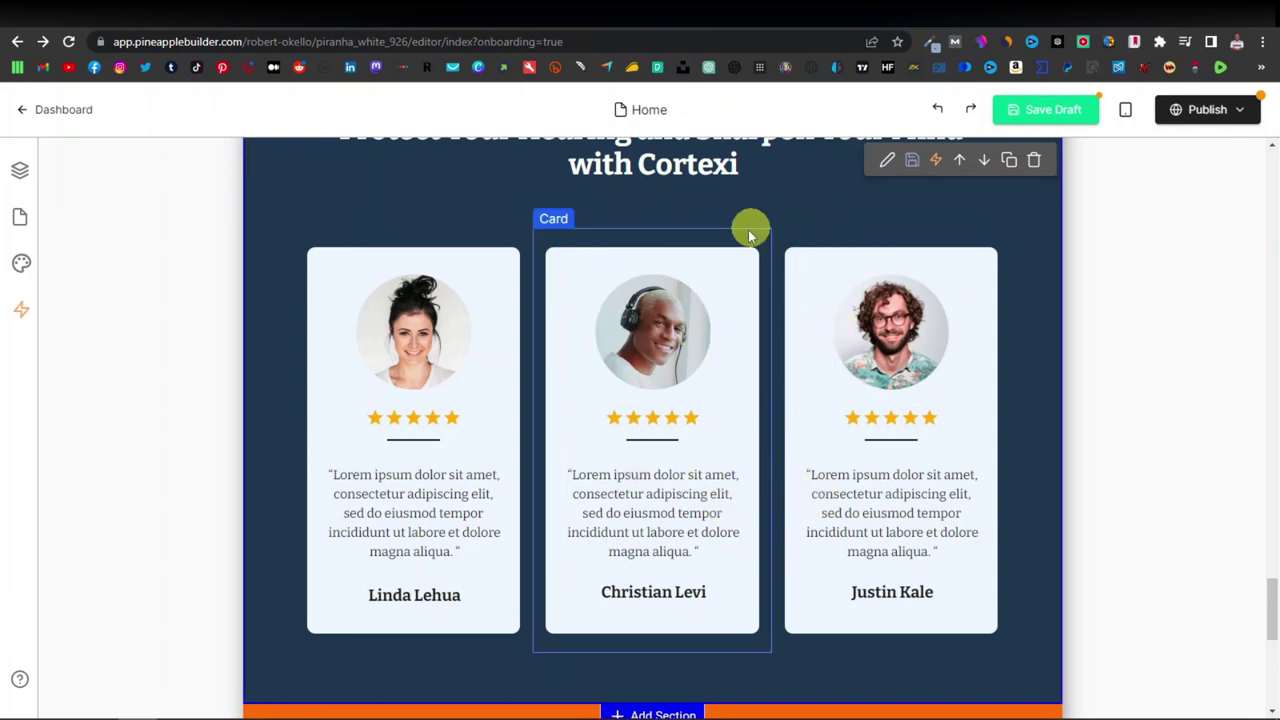
scroll(618, 570, "down", 3)
scroll(618, 570, "down", 2)
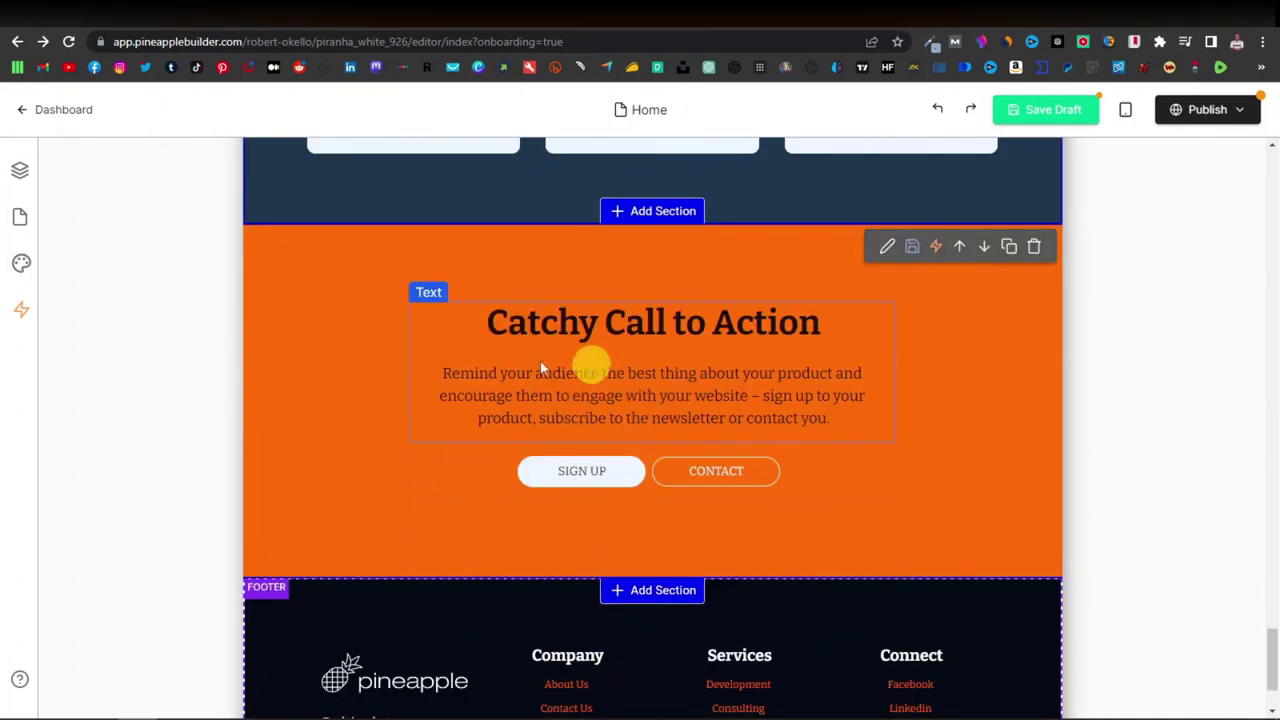
scroll(603, 370, "down", 2)
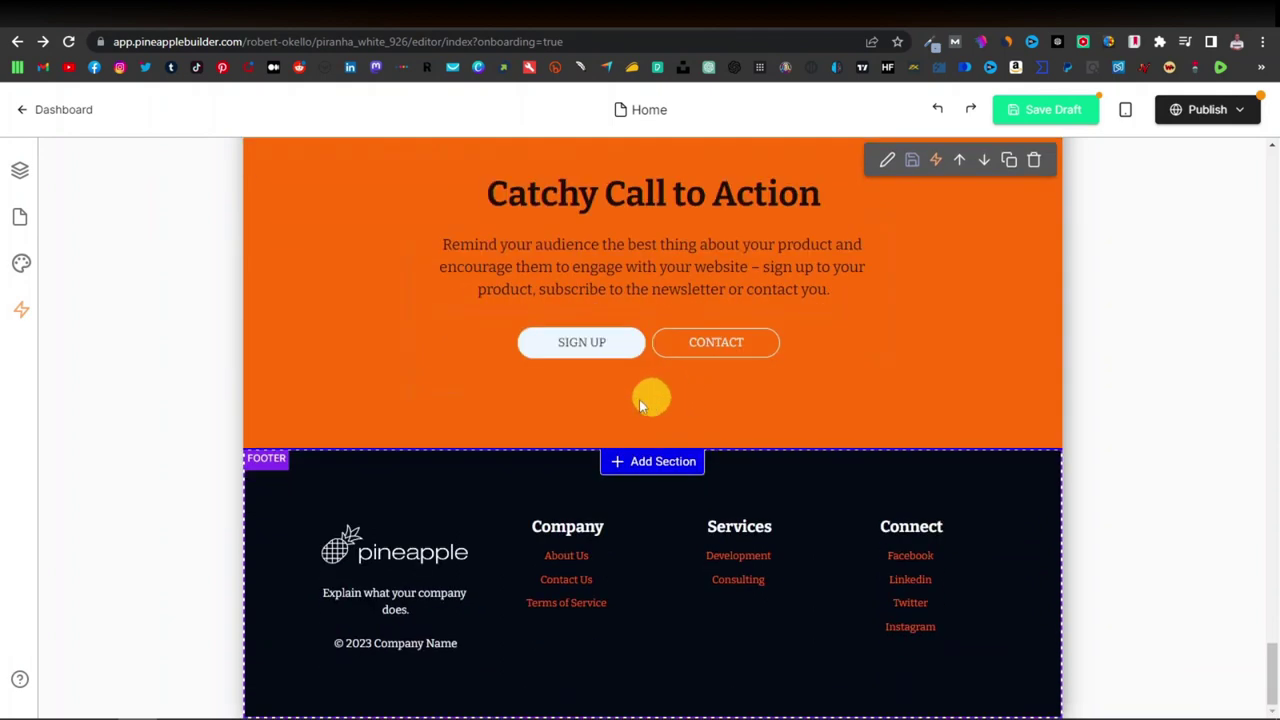
scroll(814, 431, "up", 2)
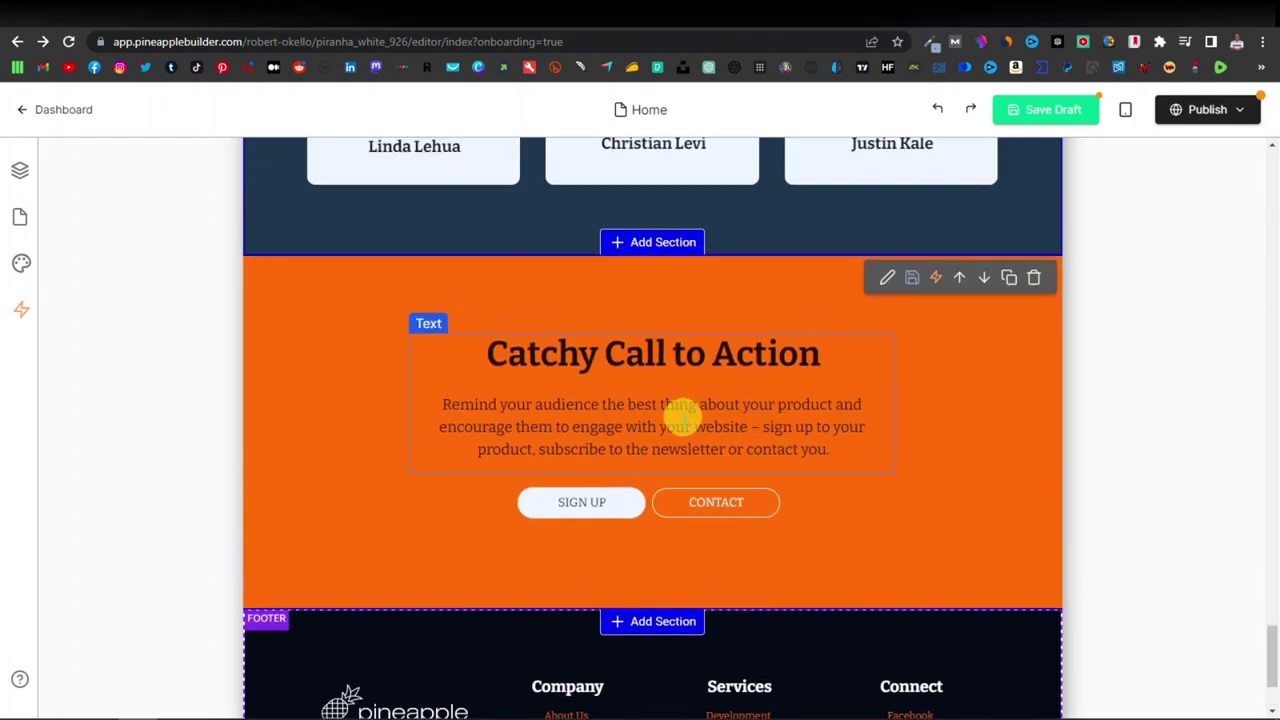
scroll(680, 414, "down", 2)
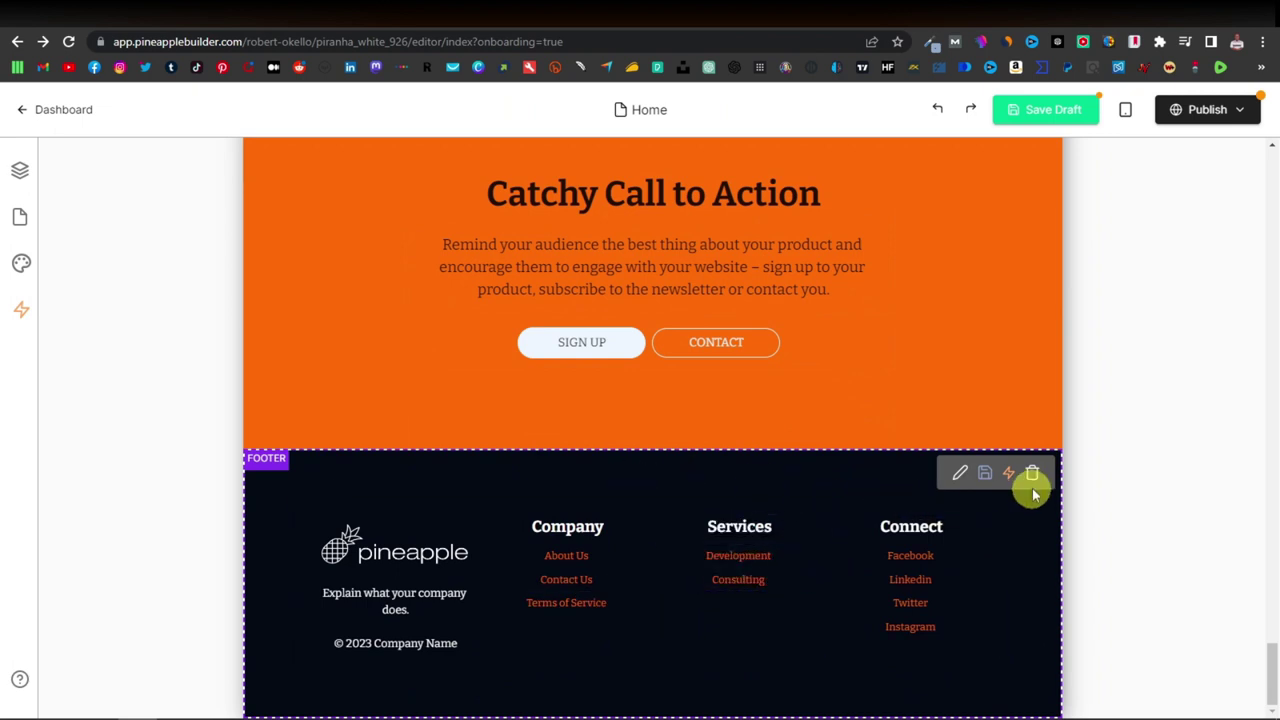
scroll(1033, 478, "up", 2)
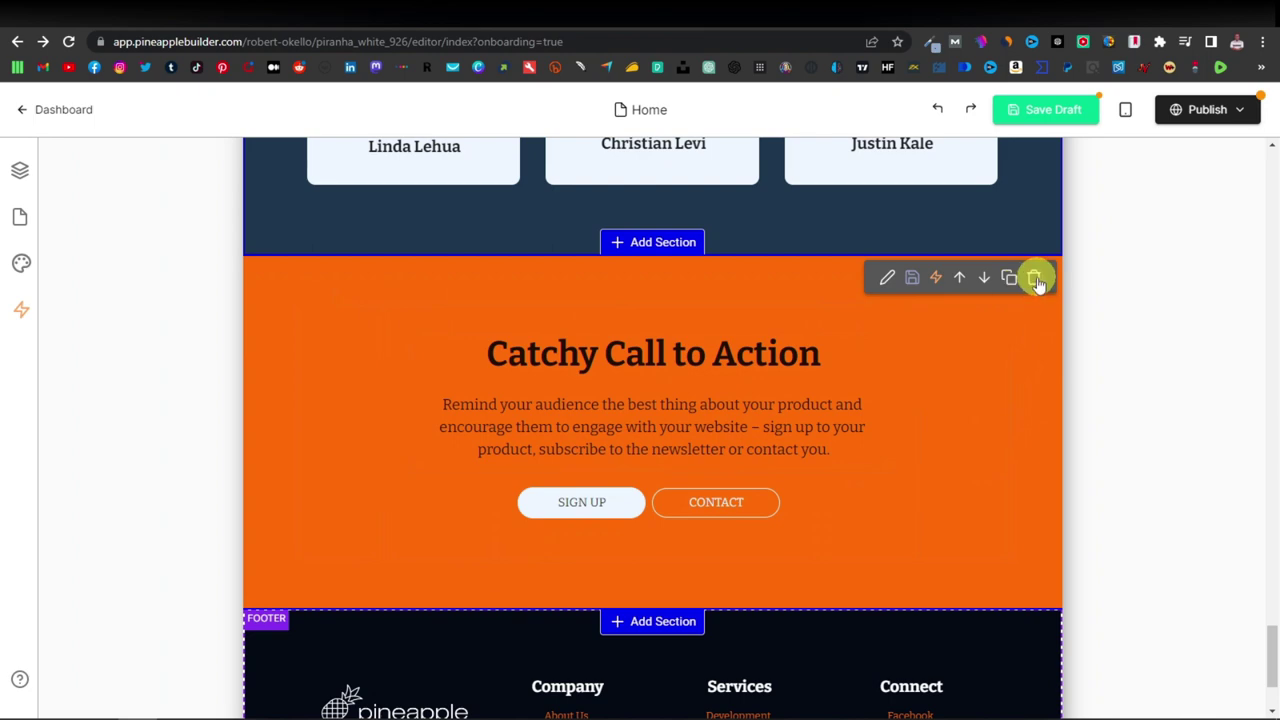
scroll(886, 525, "up", 8)
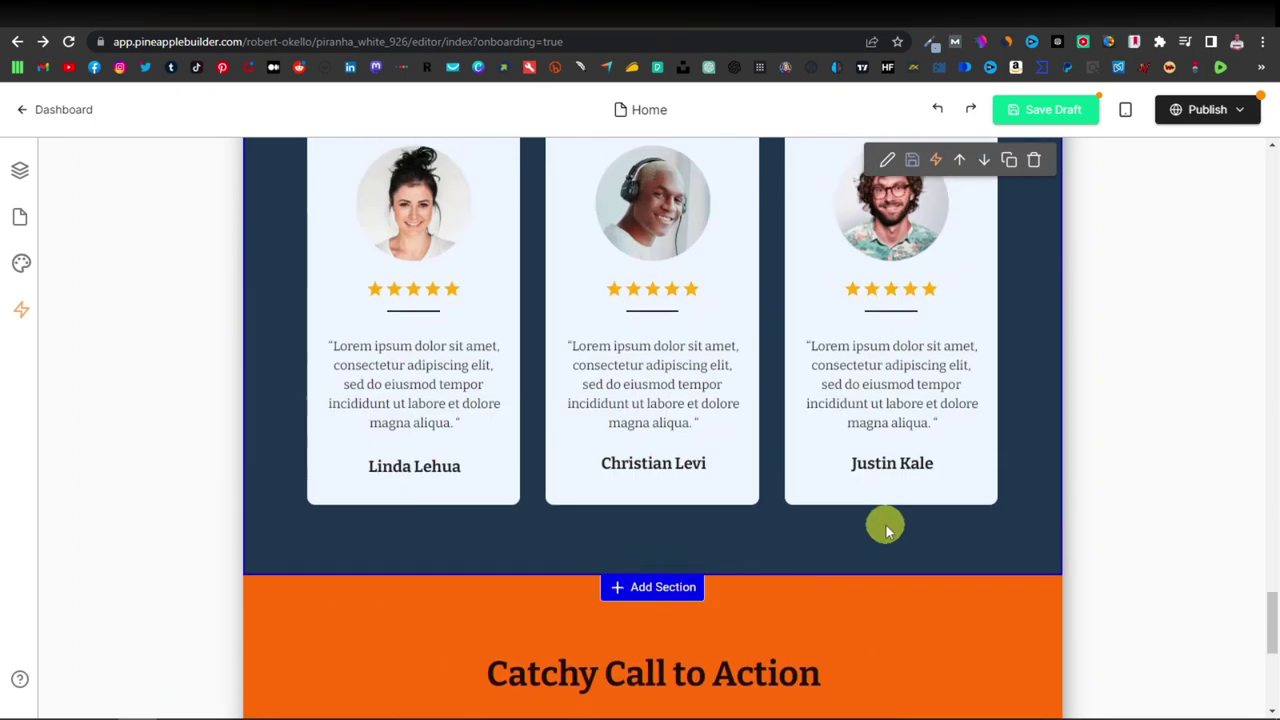
scroll(886, 528, "up", 15)
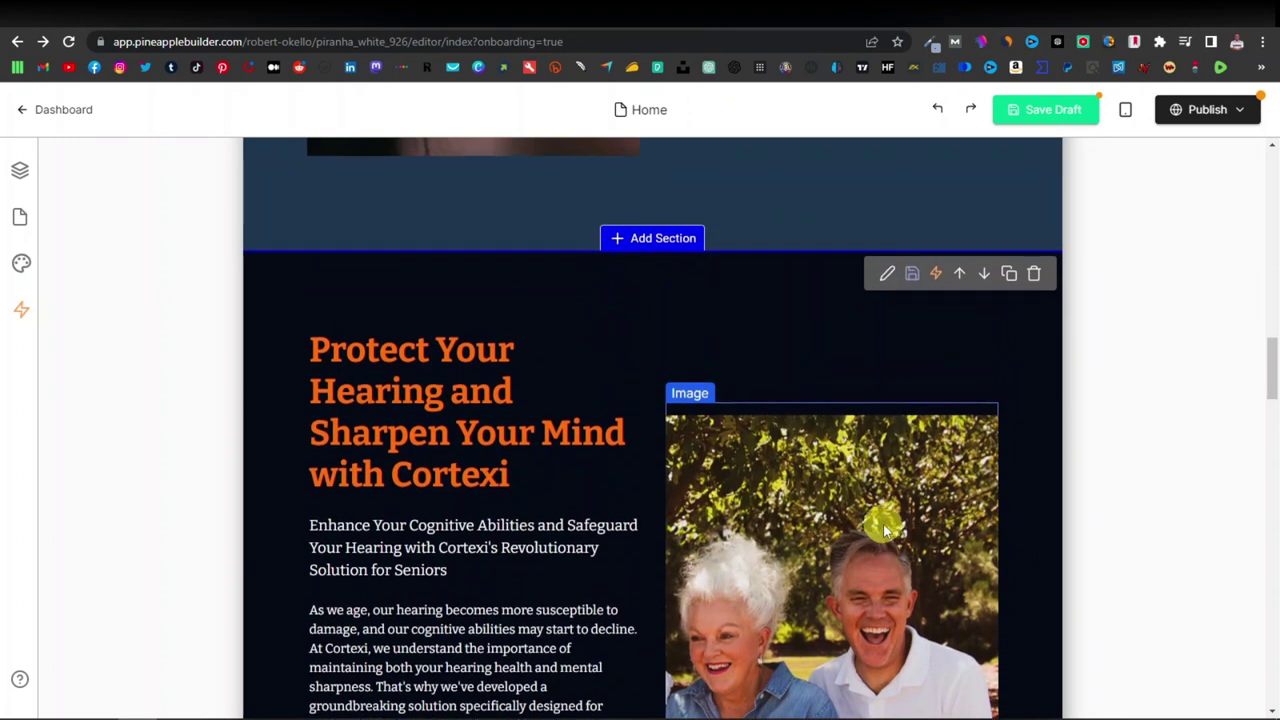
scroll(883, 524, "up", 10)
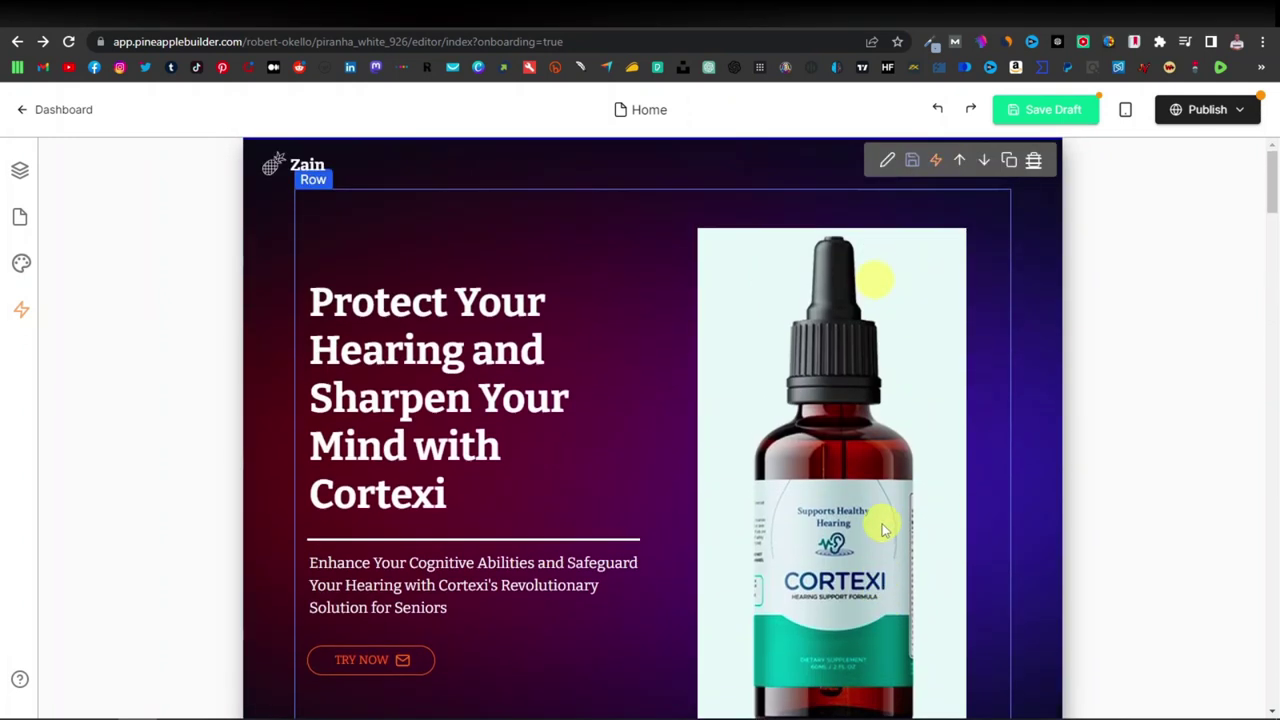
scroll(640, 527, "down", 6)
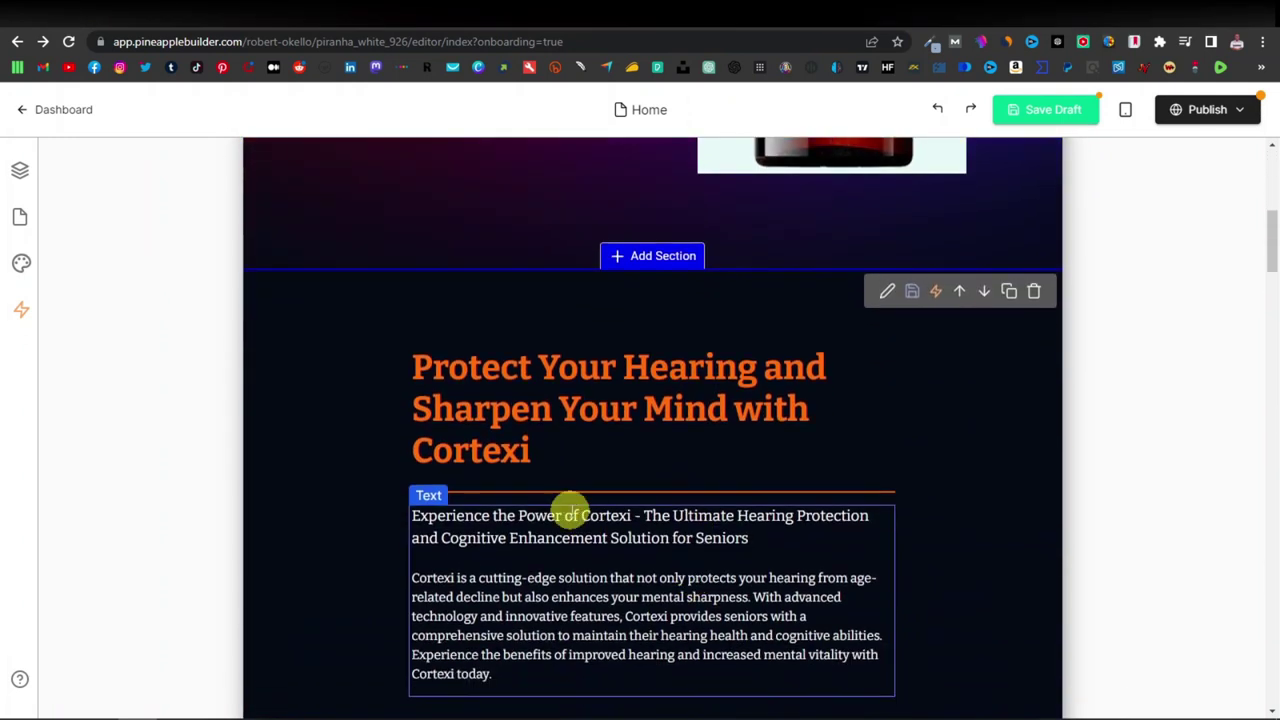
triple_click(620, 405)
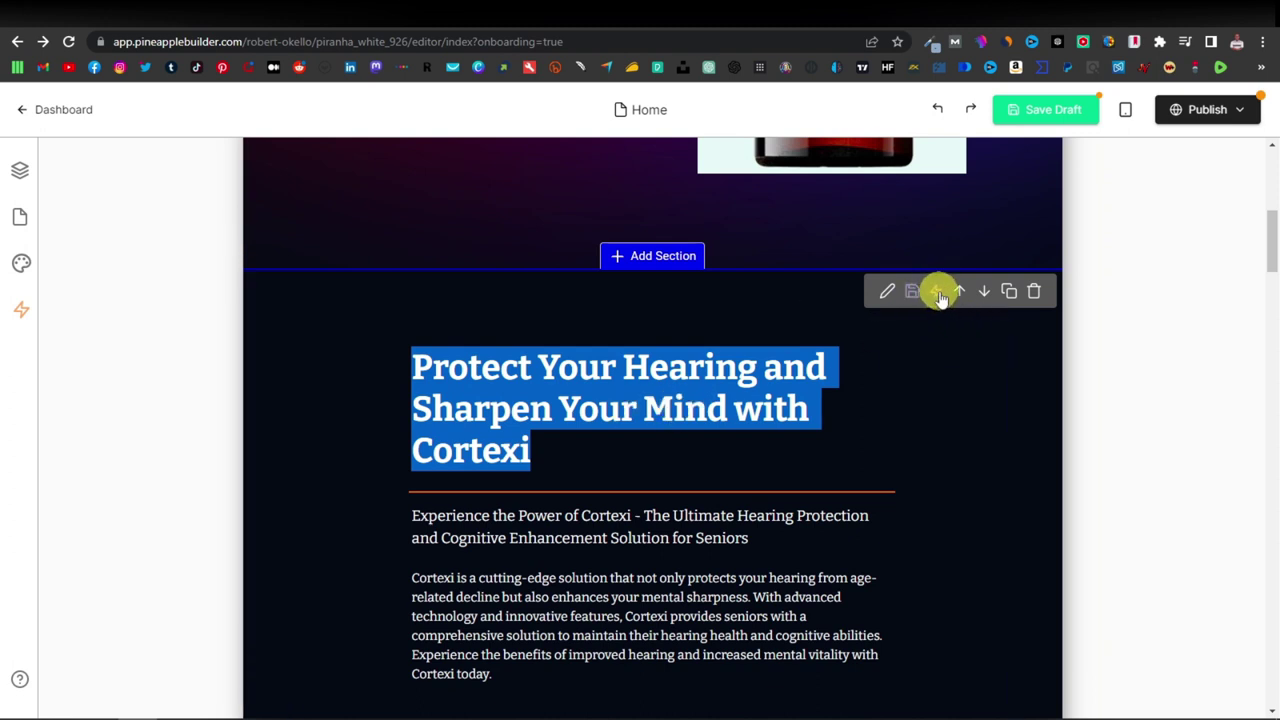
left_click(935, 292)
left_click(92, 422)
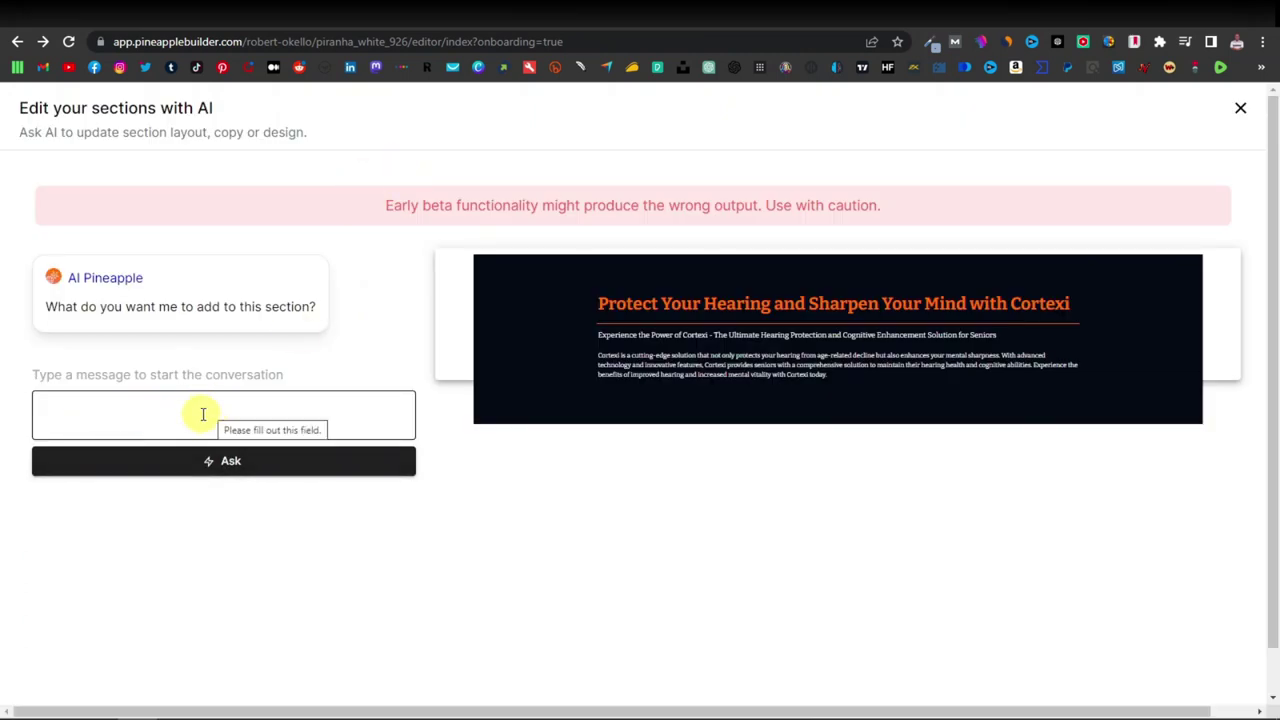
left_click(203, 414)
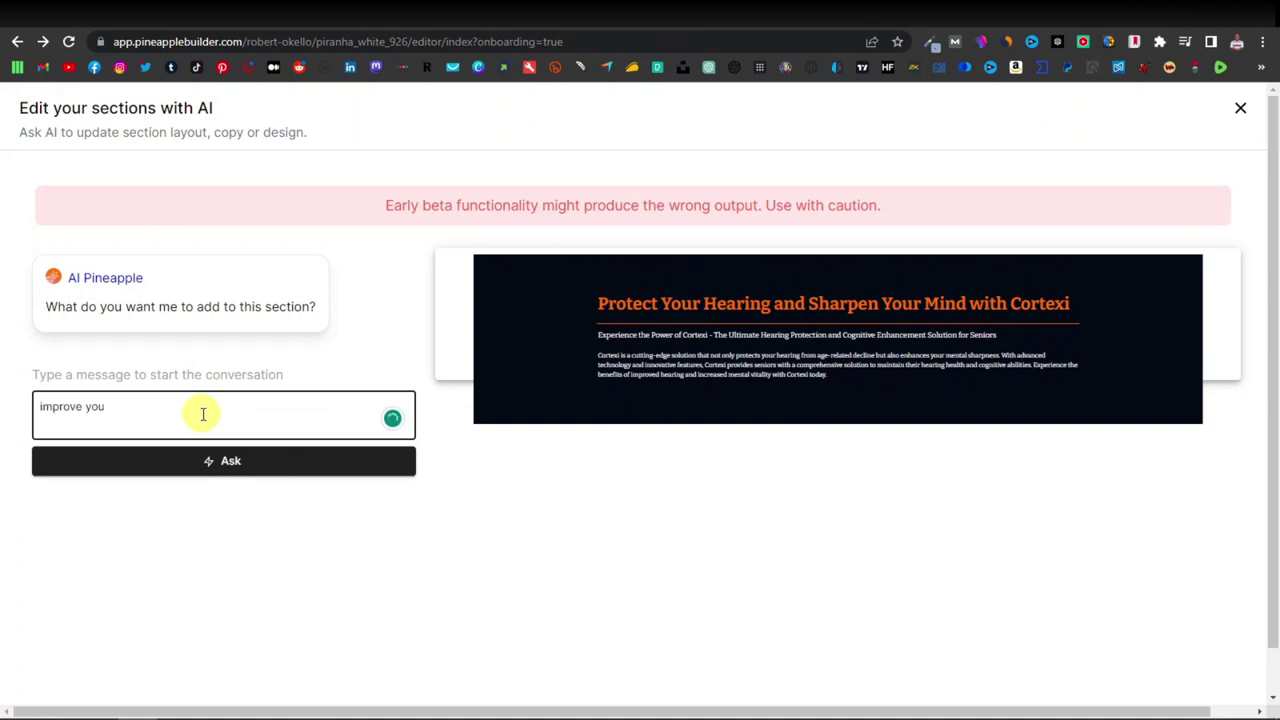
left_click(223, 459)
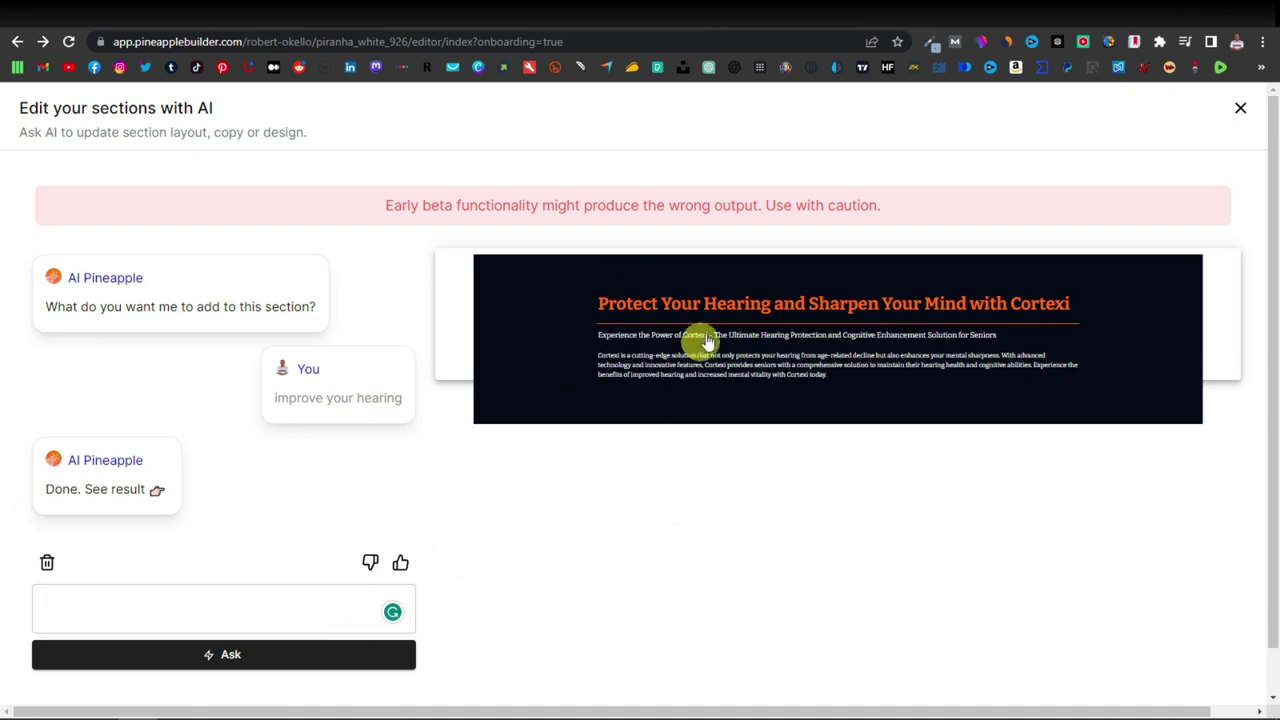
left_click(1240, 109)
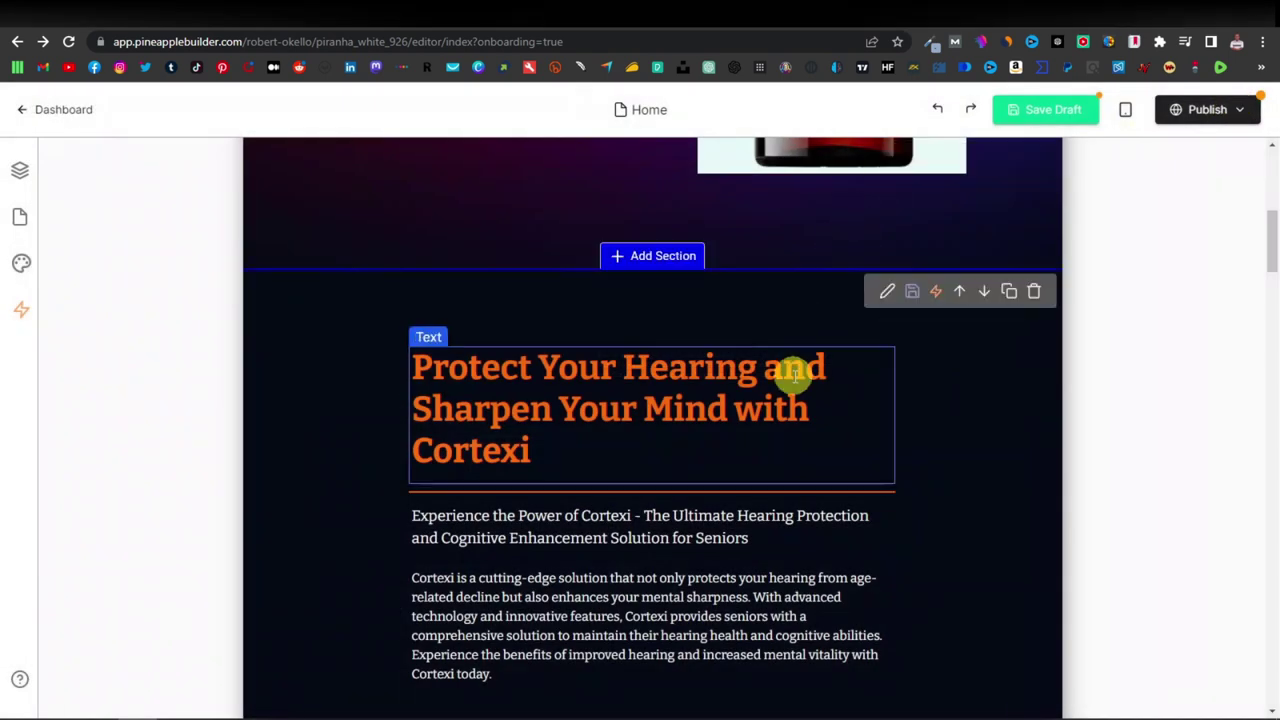
Type 'Improve your hearing with Cortexi' over the long AI headline in the second section.
scroll(545, 258, "down", 2)
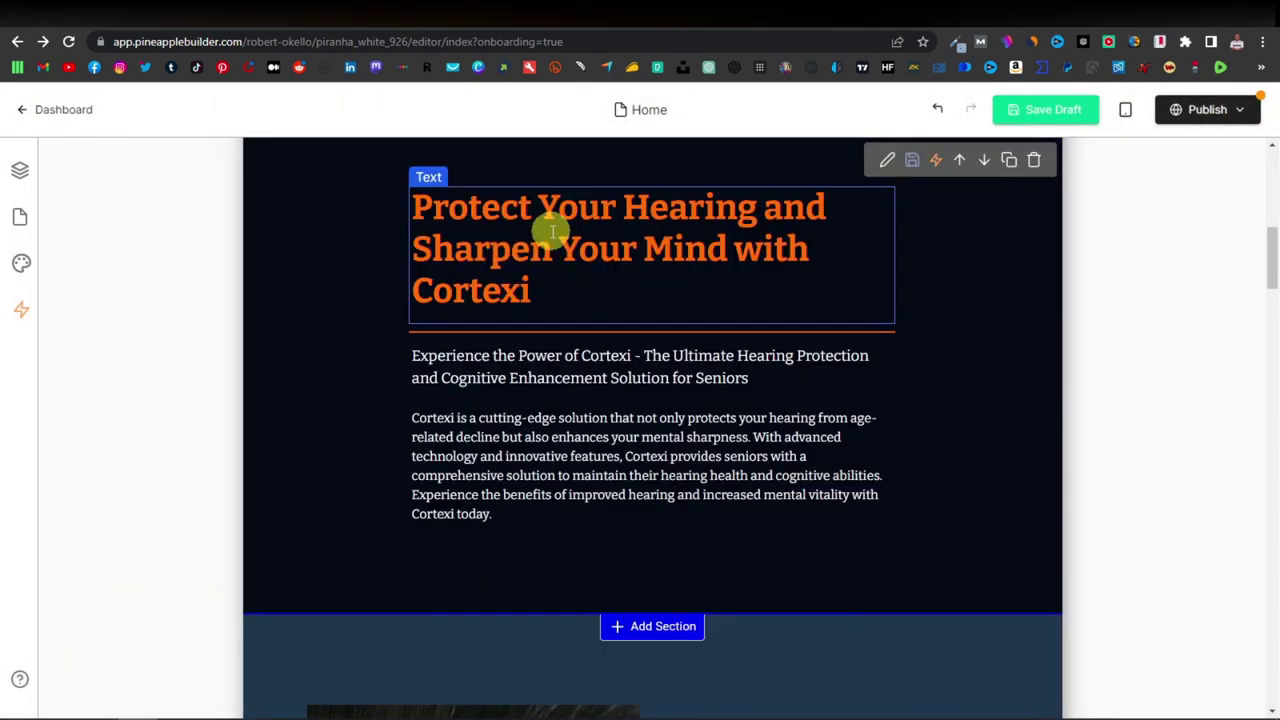
left_click(519, 287)
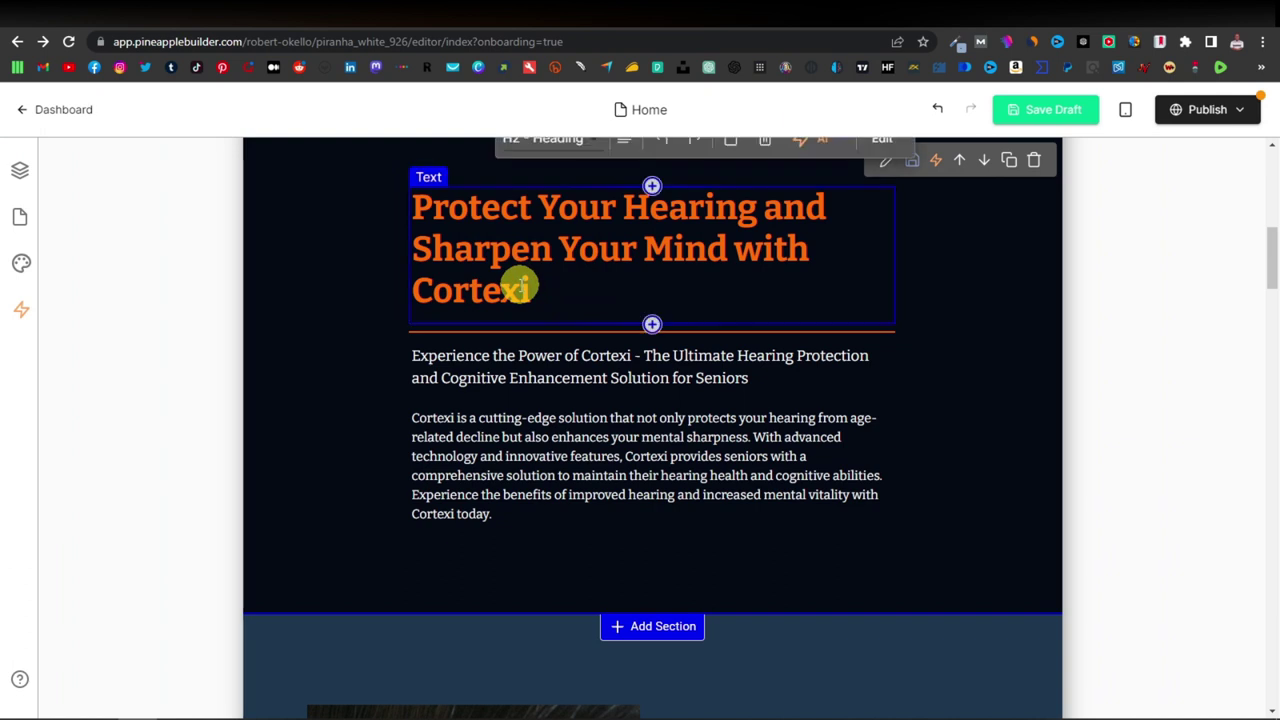
left_click_drag(537, 291, 412, 218)
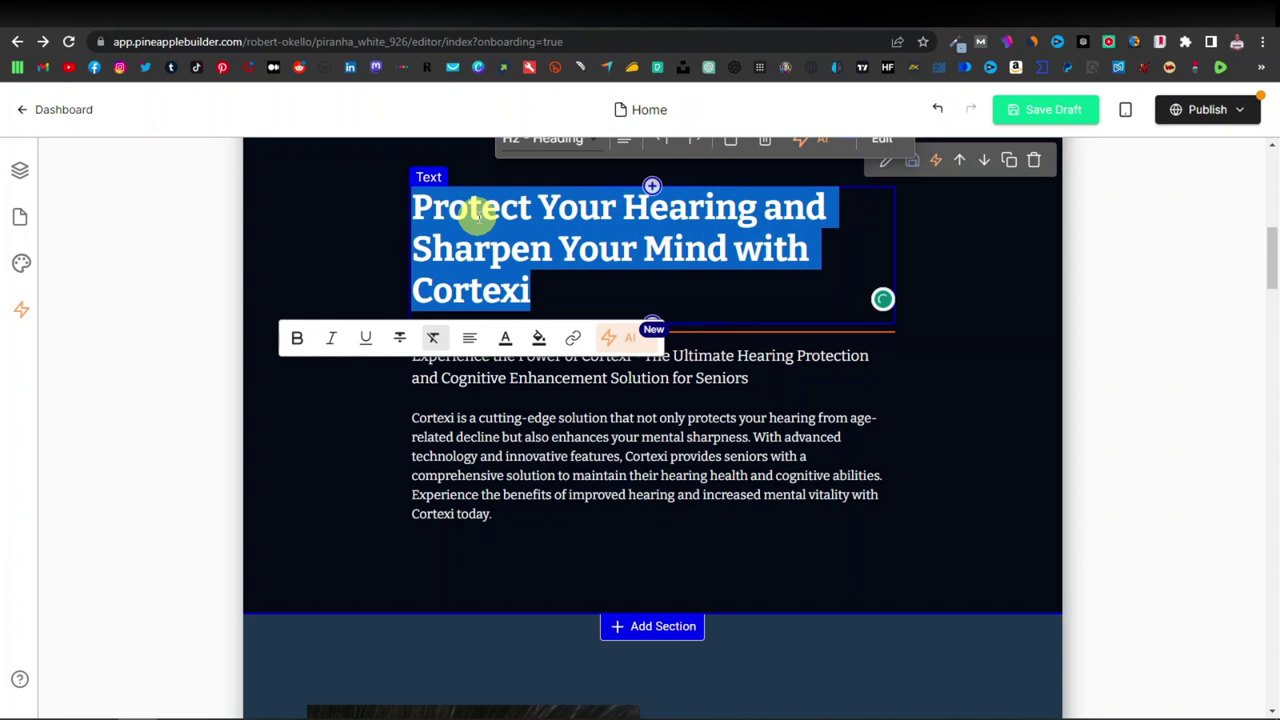
type("Improve y")
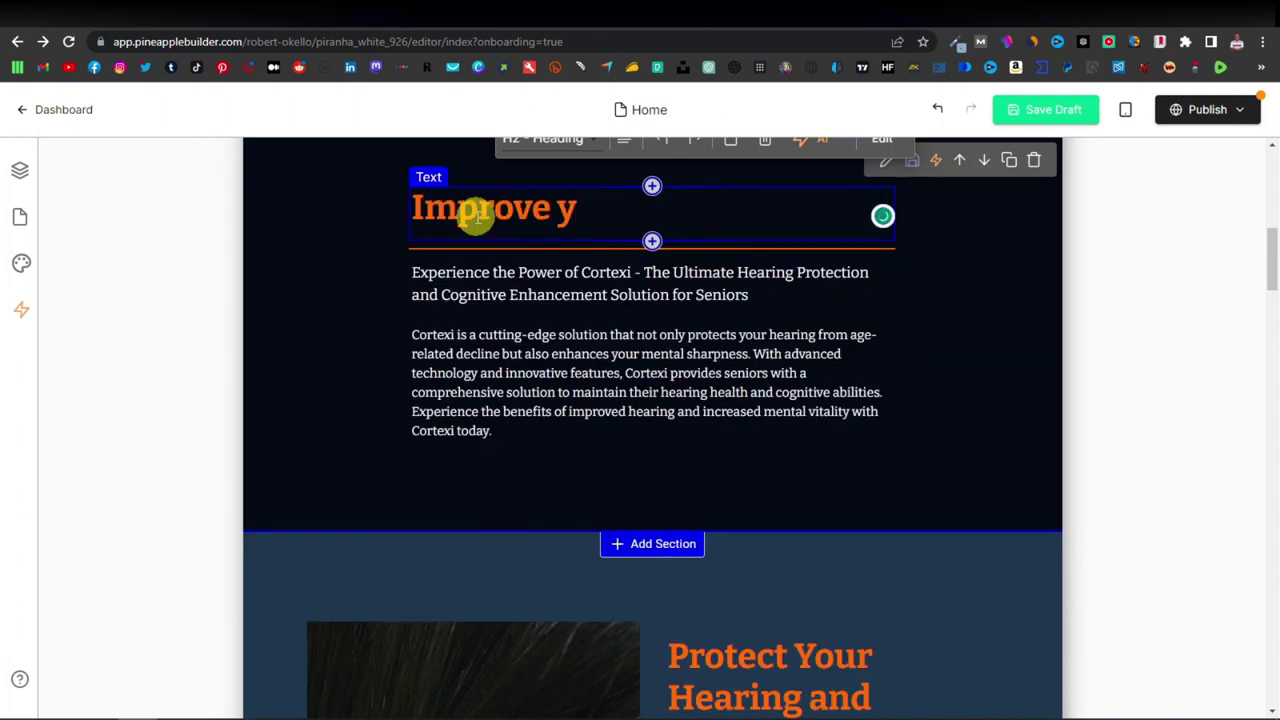
type("our hearing with C")
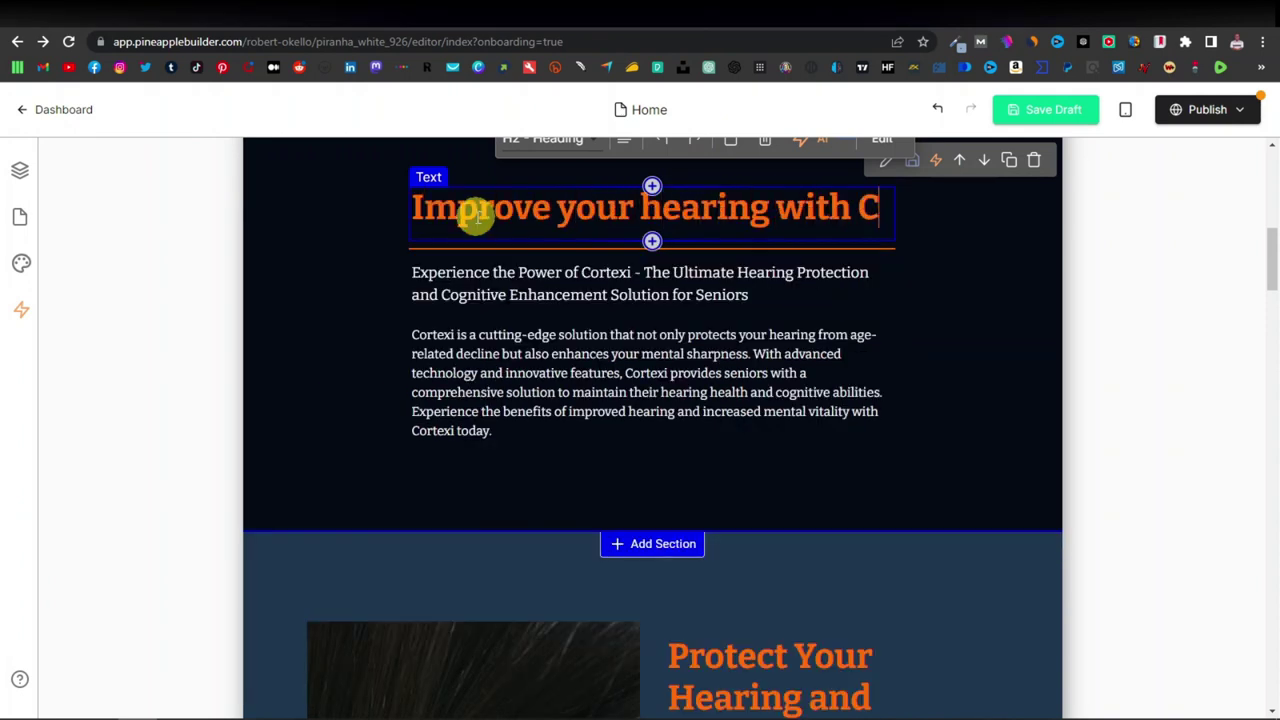
type("ortexi")
scroll(530, 408, "up", 1)
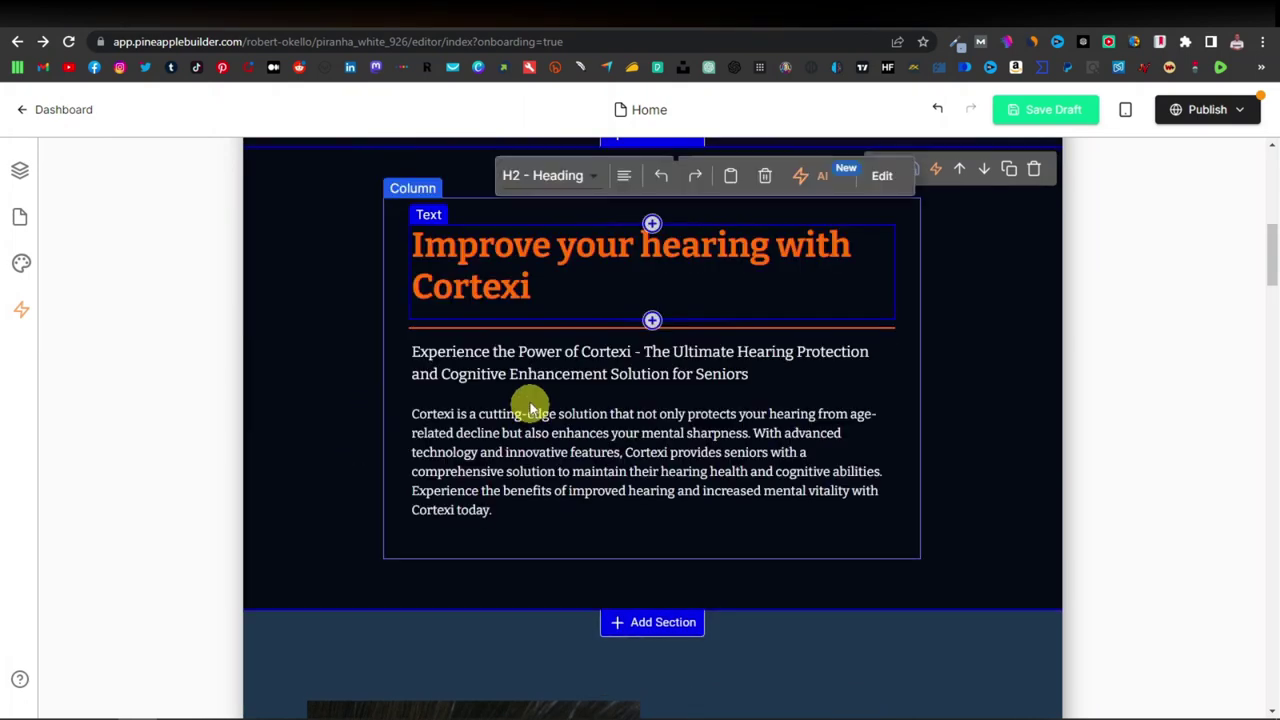
scroll(531, 351, "down", 7)
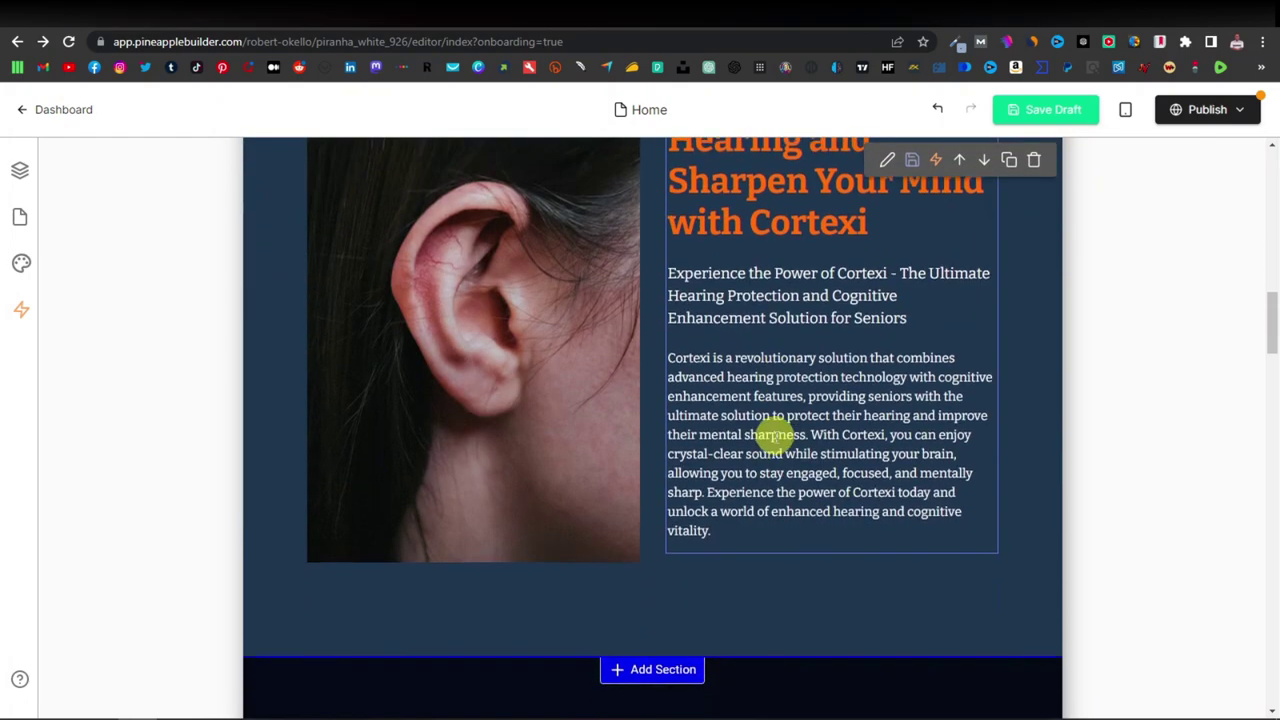
scroll(760, 455, "down", 4)
scroll(737, 482, "up", 10)
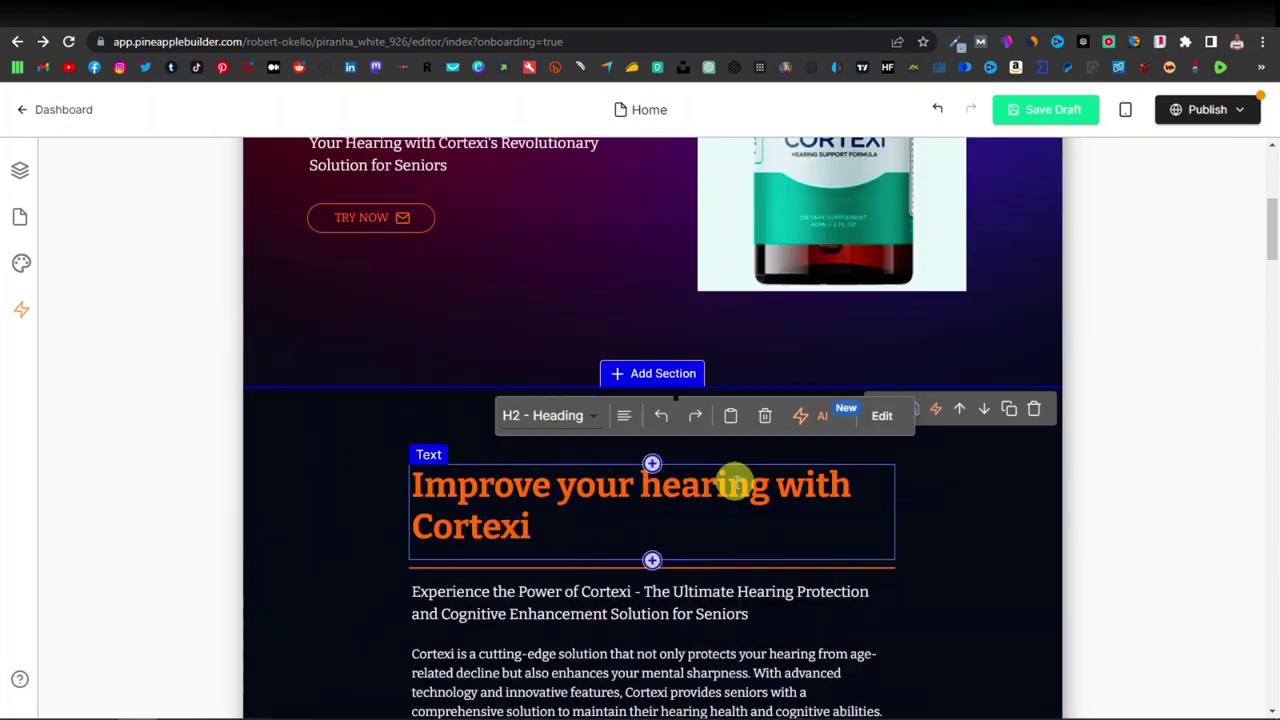
scroll(631, 514, "up", 3)
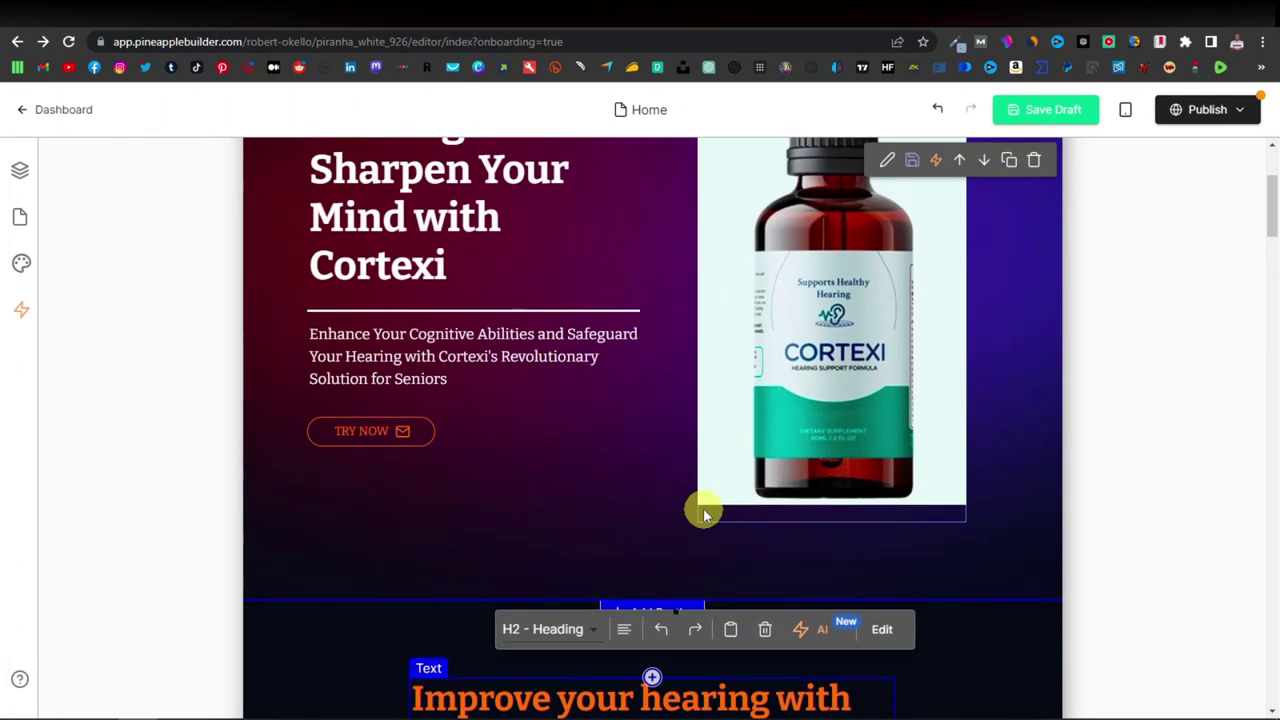
scroll(703, 515, "up", 1)
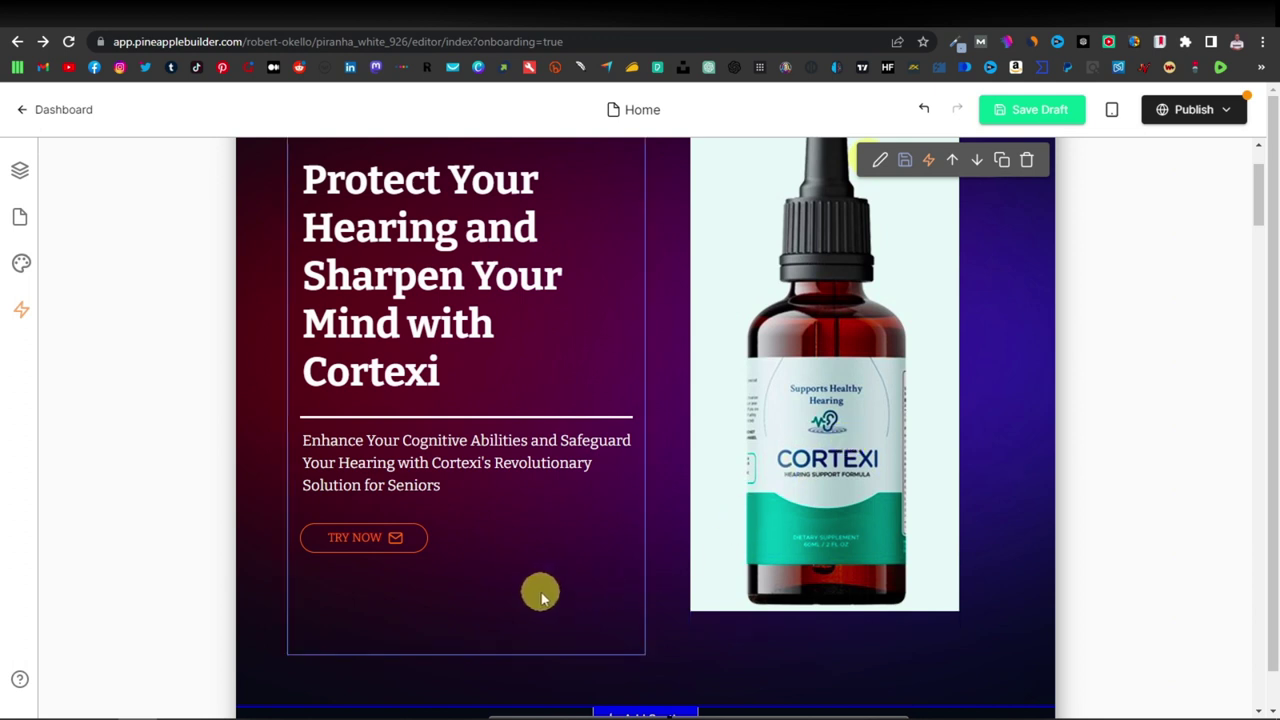
Set the TRY NOW button's link type to an external web address (URL).
left_click(392, 555)
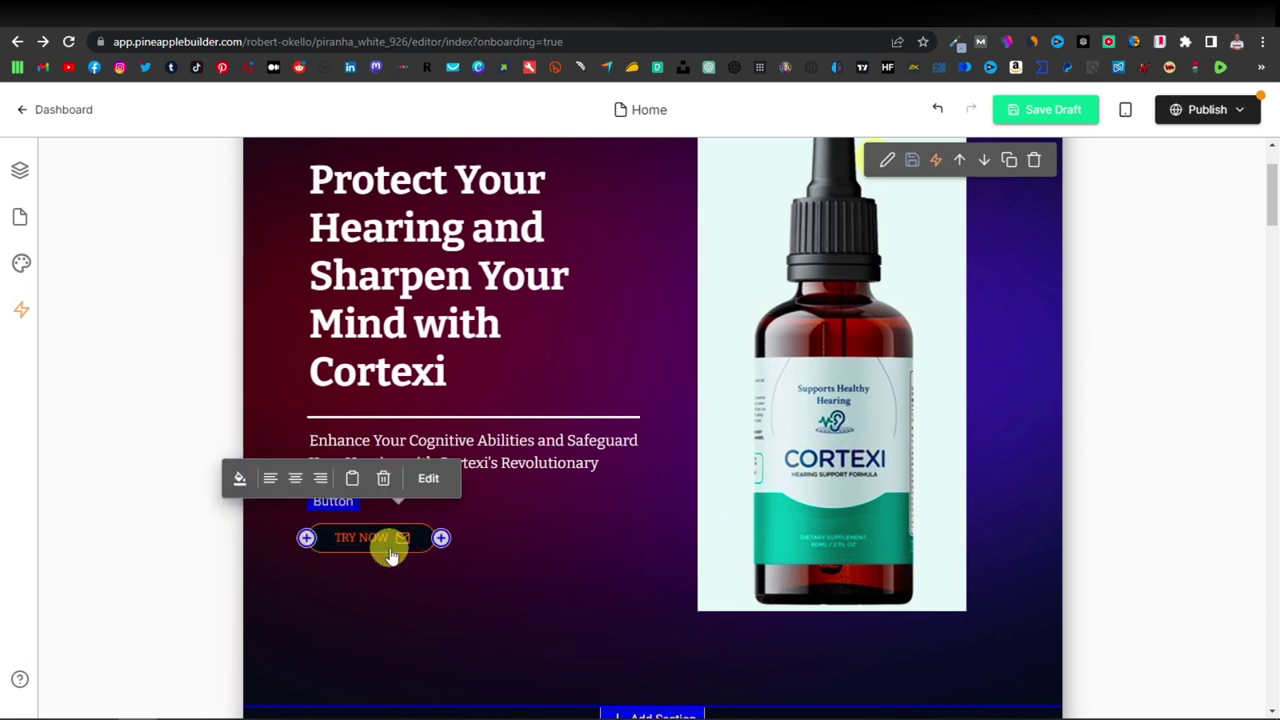
left_click(430, 478)
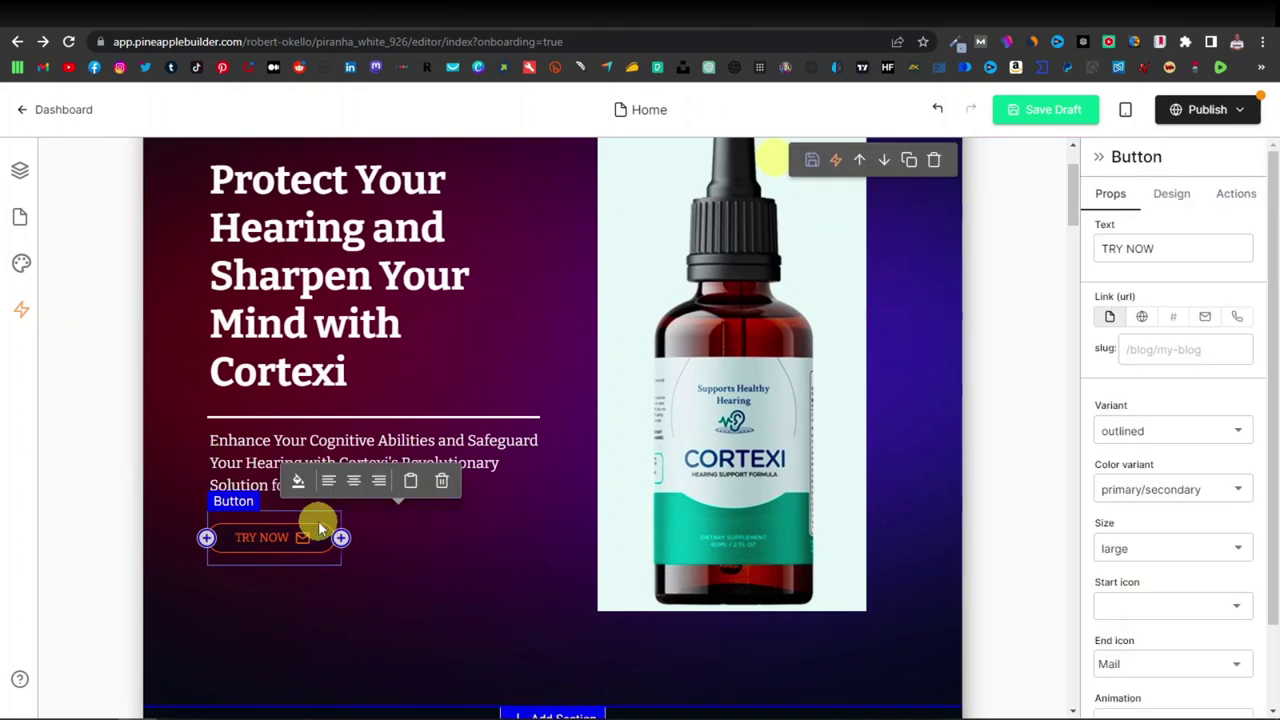
left_click(1142, 318)
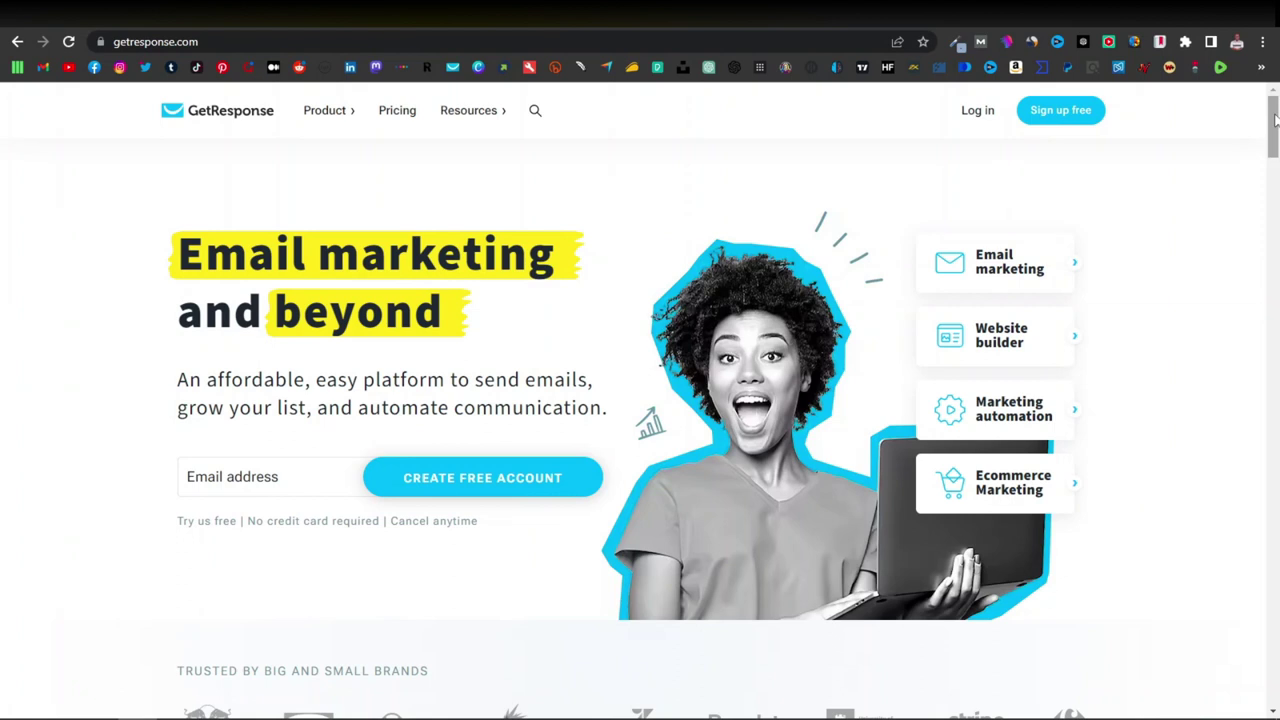
Scroll to the GetResponse pricing and highlight the $13.30 price and the 500+ contacts lists feature.
scroll(1227, 238, "down", 3)
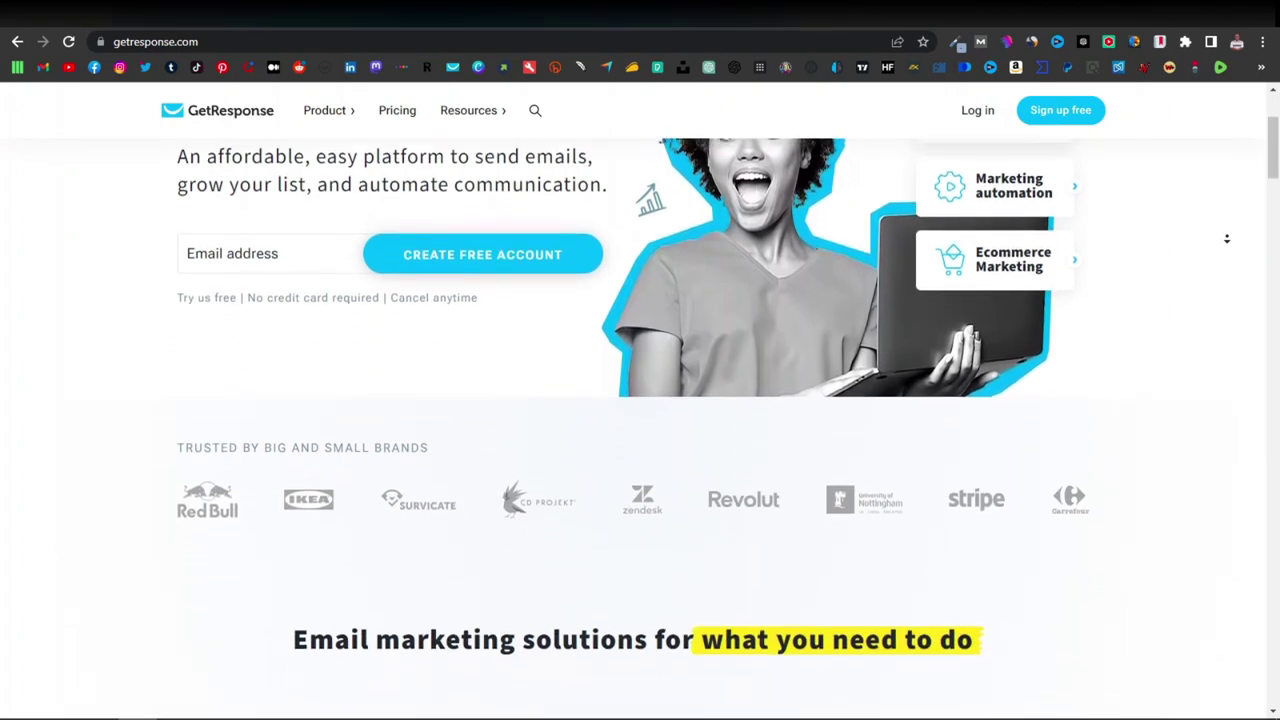
scroll(1227, 238, "down", 3)
scroll(1227, 238, "down", 2)
scroll(1227, 240, "down", 3)
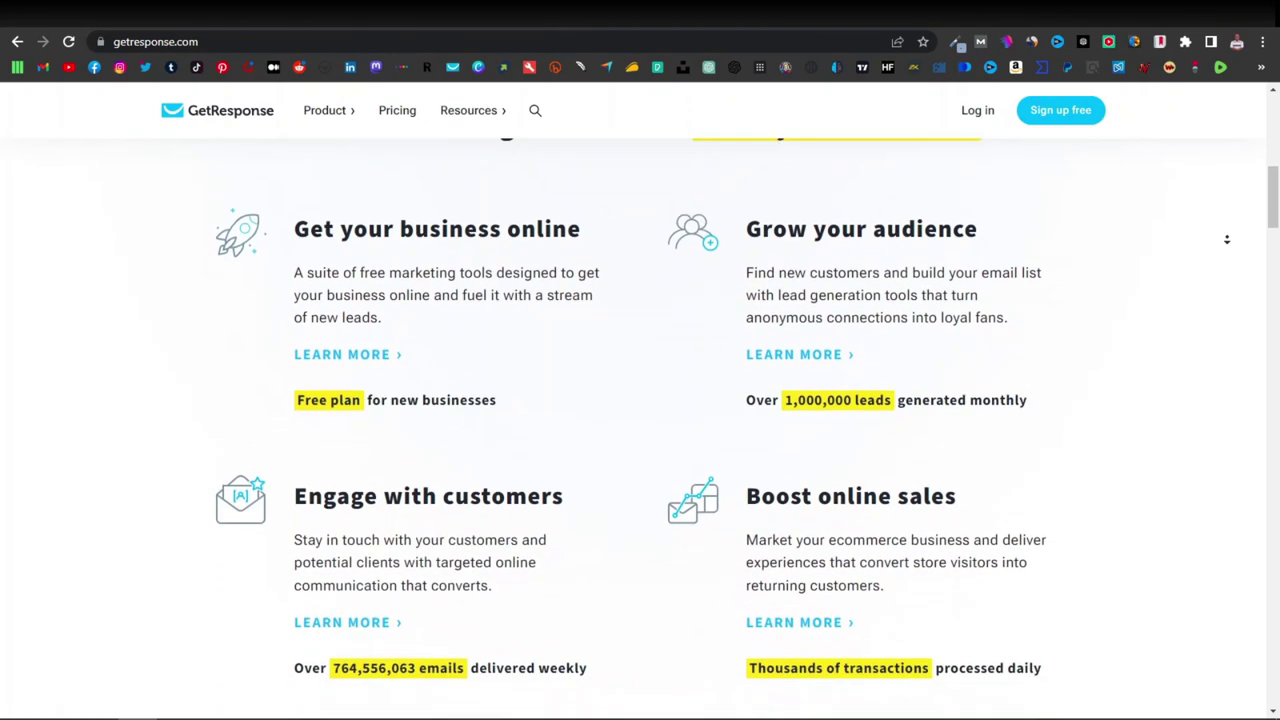
scroll(1227, 241, "down", 4)
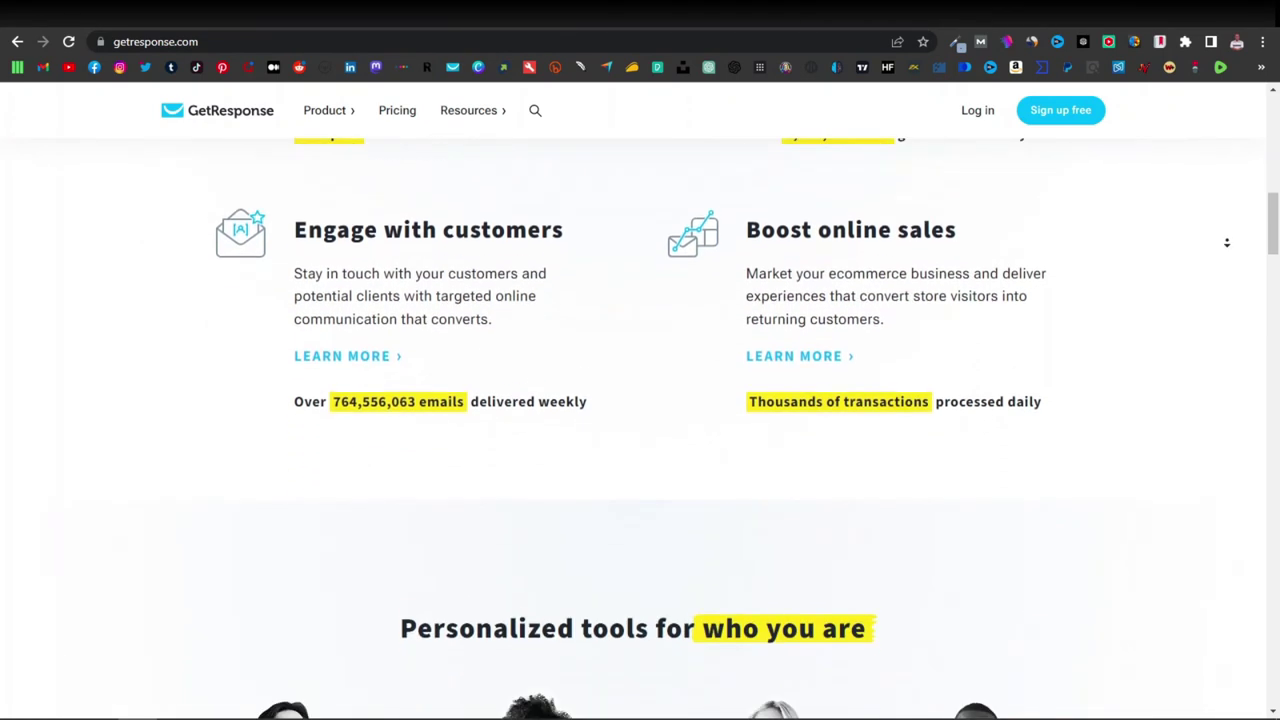
scroll(1227, 245, "down", 4)
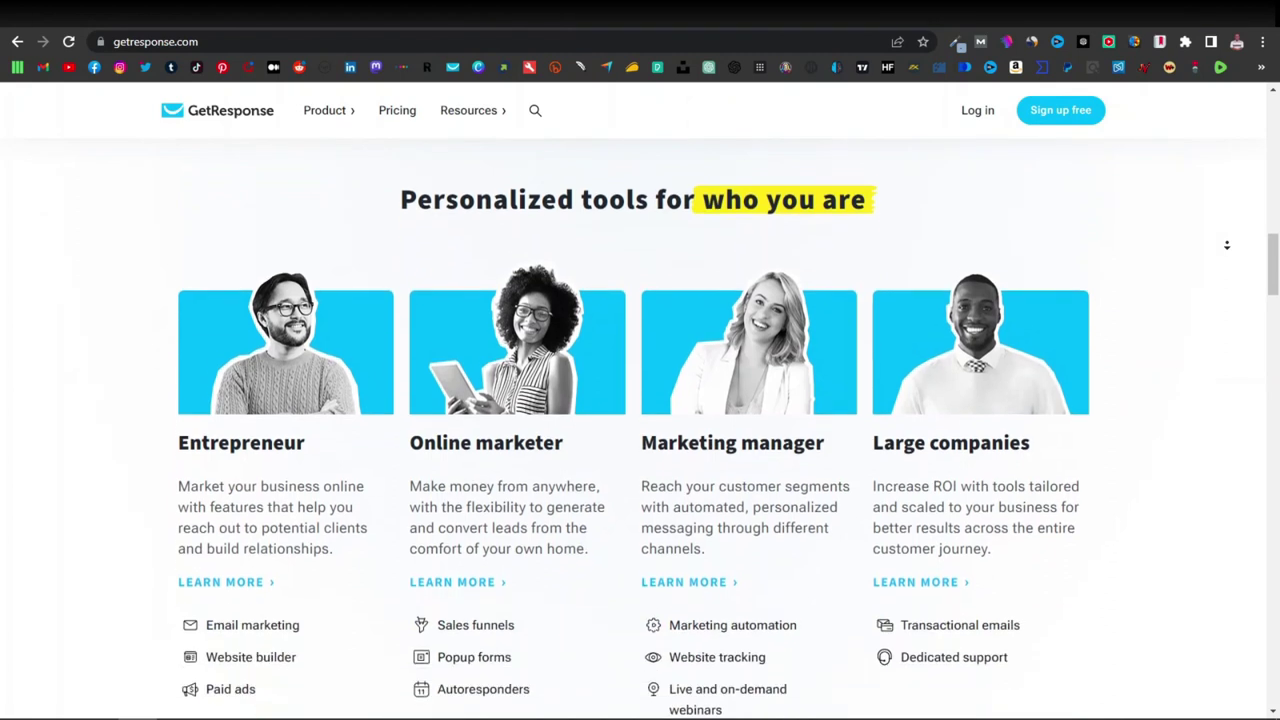
scroll(1227, 245, "down", 4)
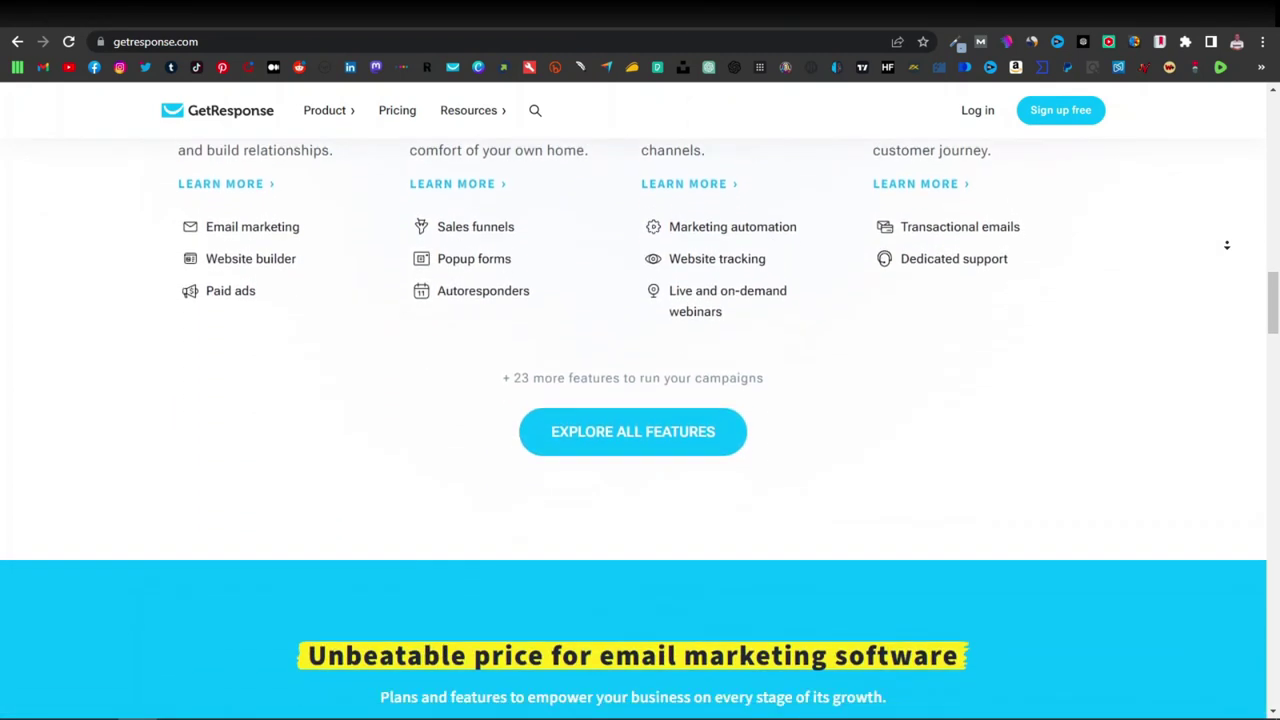
scroll(1227, 245, "down", 3)
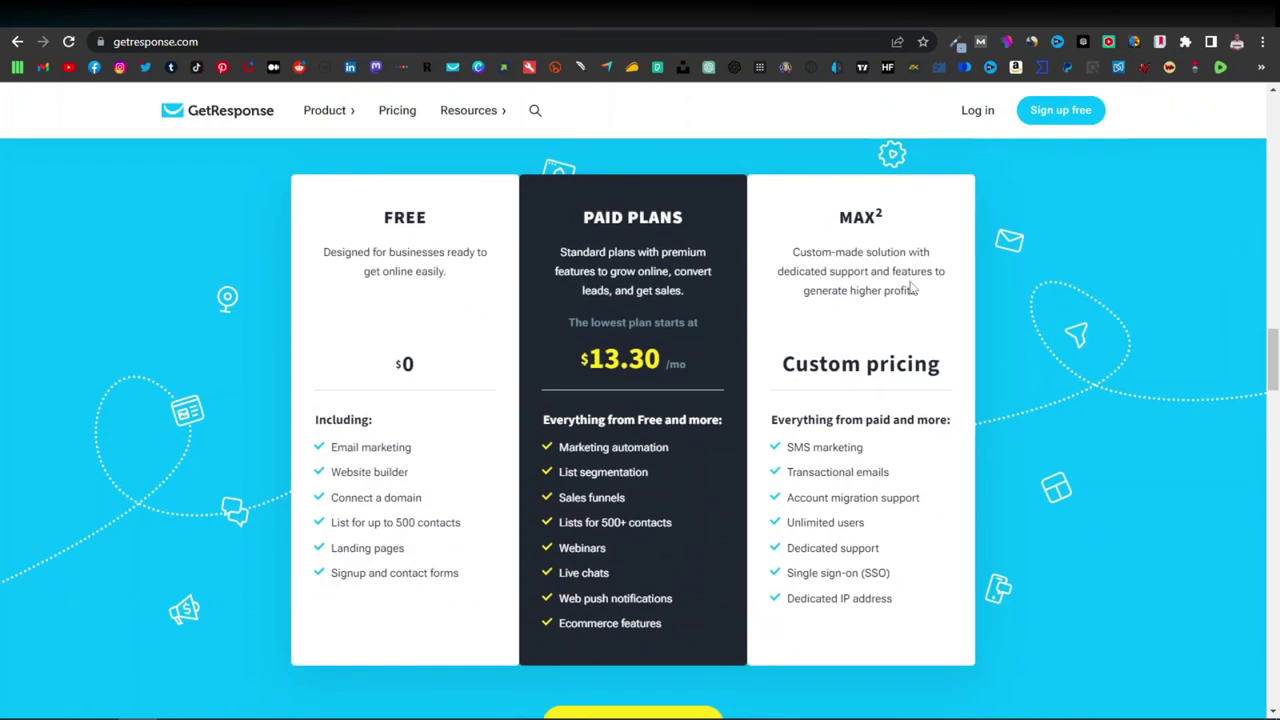
left_click_drag(582, 364, 628, 364)
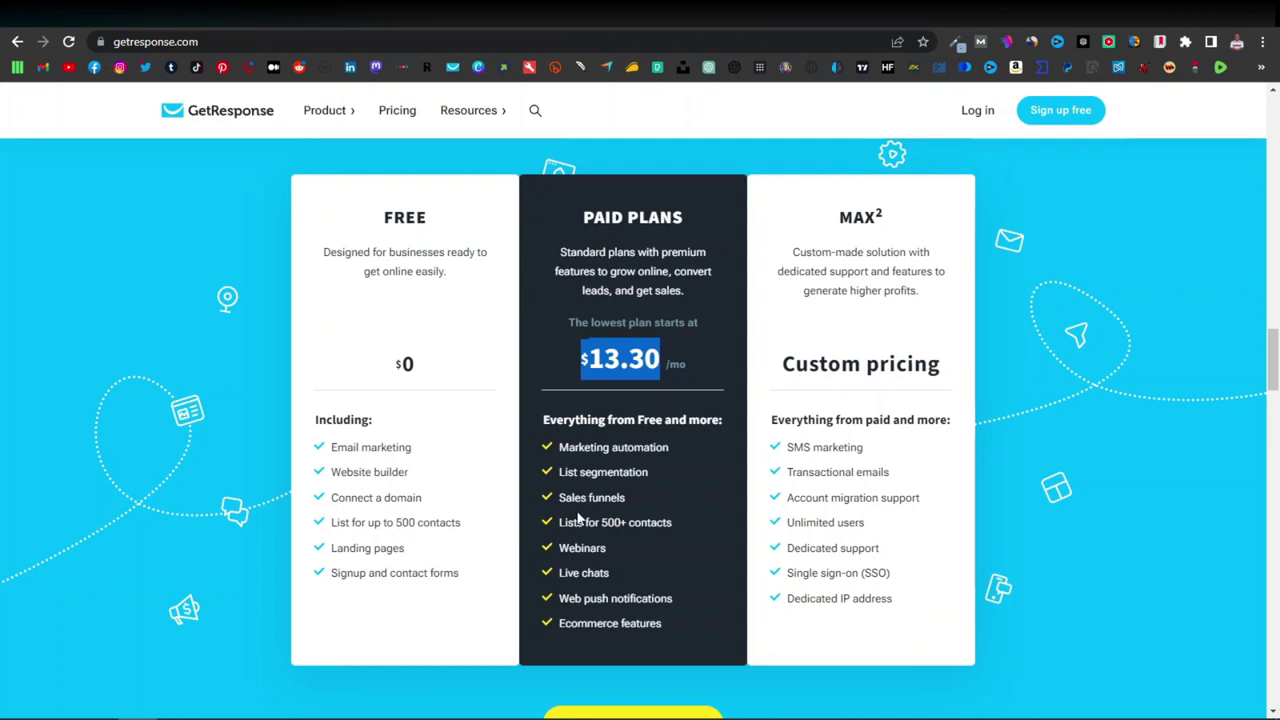
left_click_drag(560, 522, 650, 518)
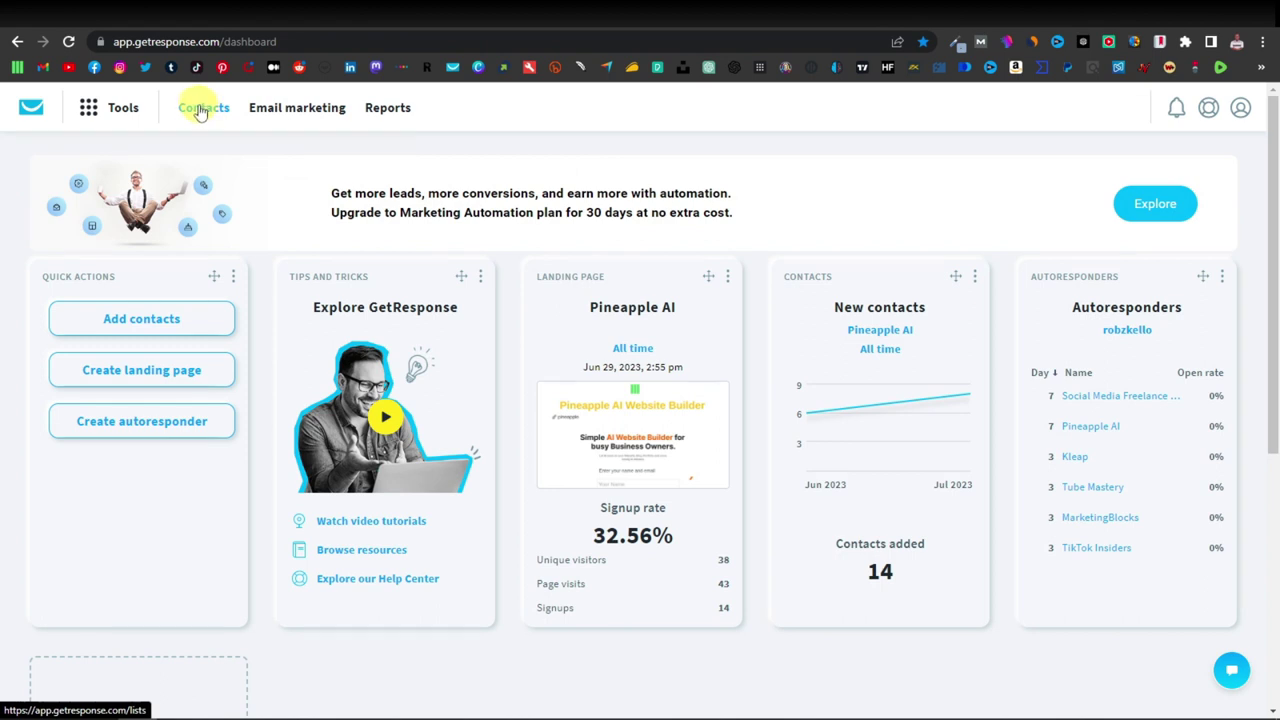
Under Contacts, create a new list named 'Cortexi'.
left_click(200, 110)
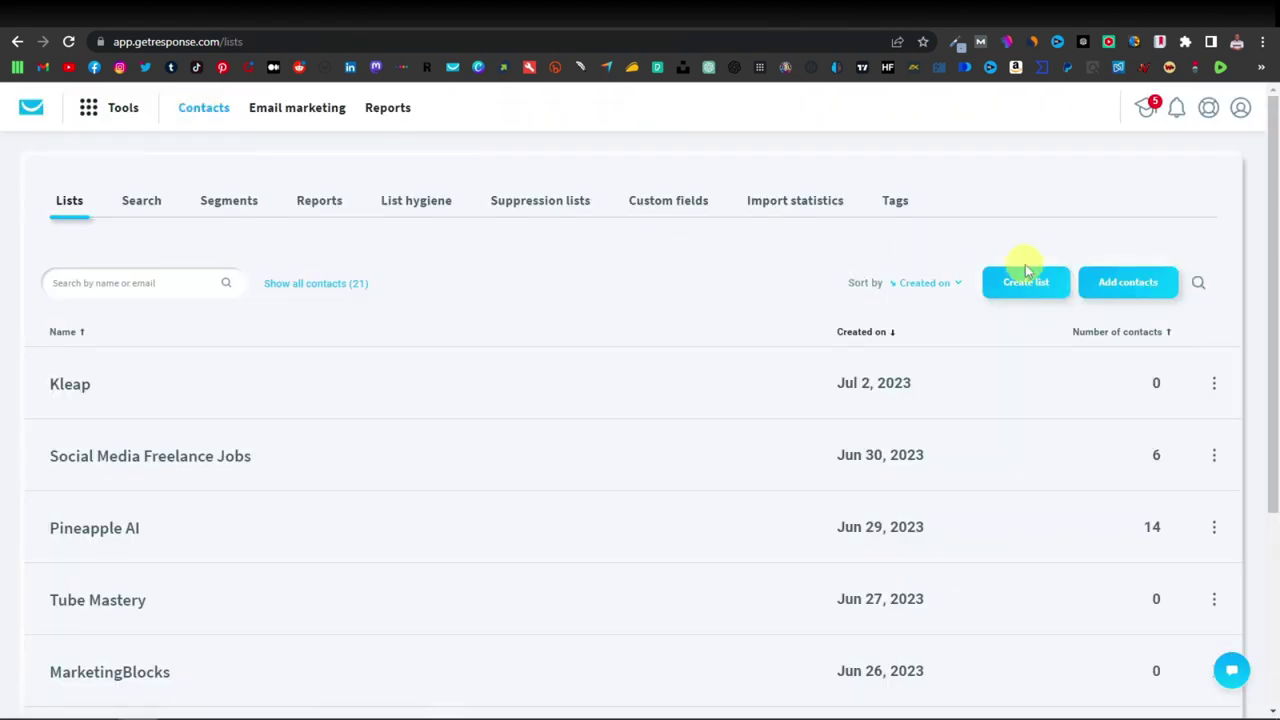
left_click(1035, 284)
left_click(516, 269)
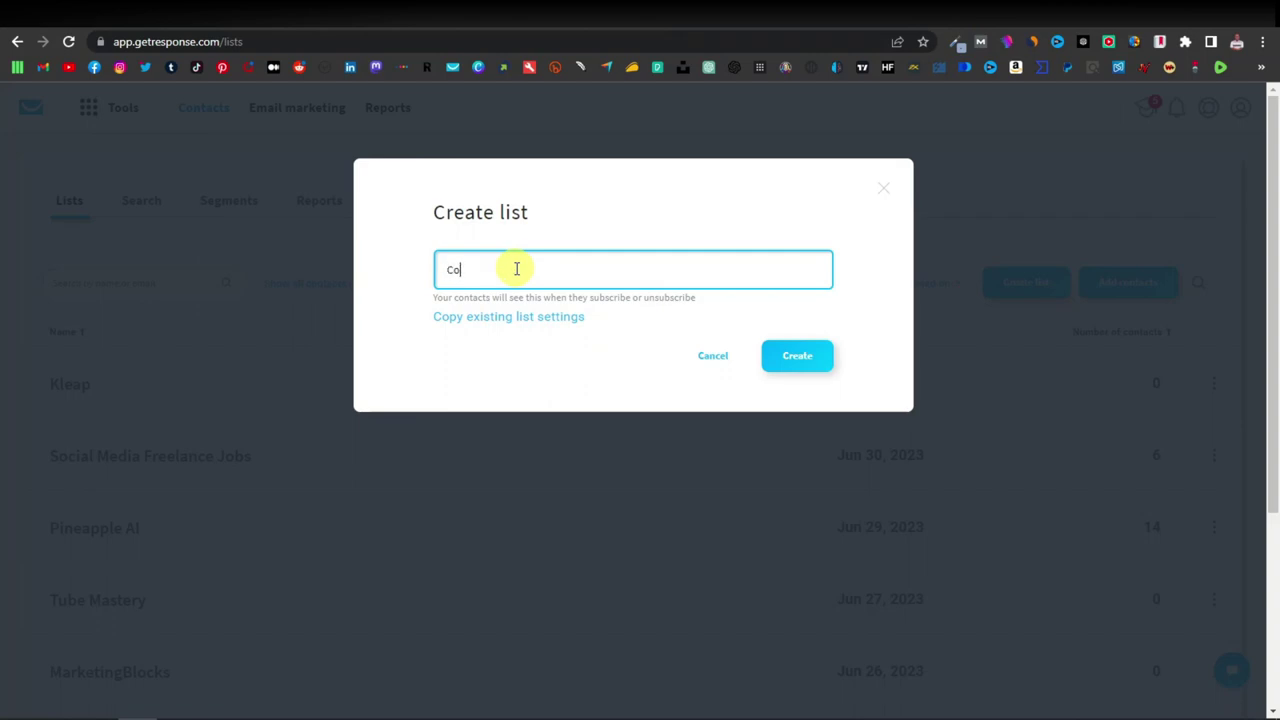
left_click(806, 358)
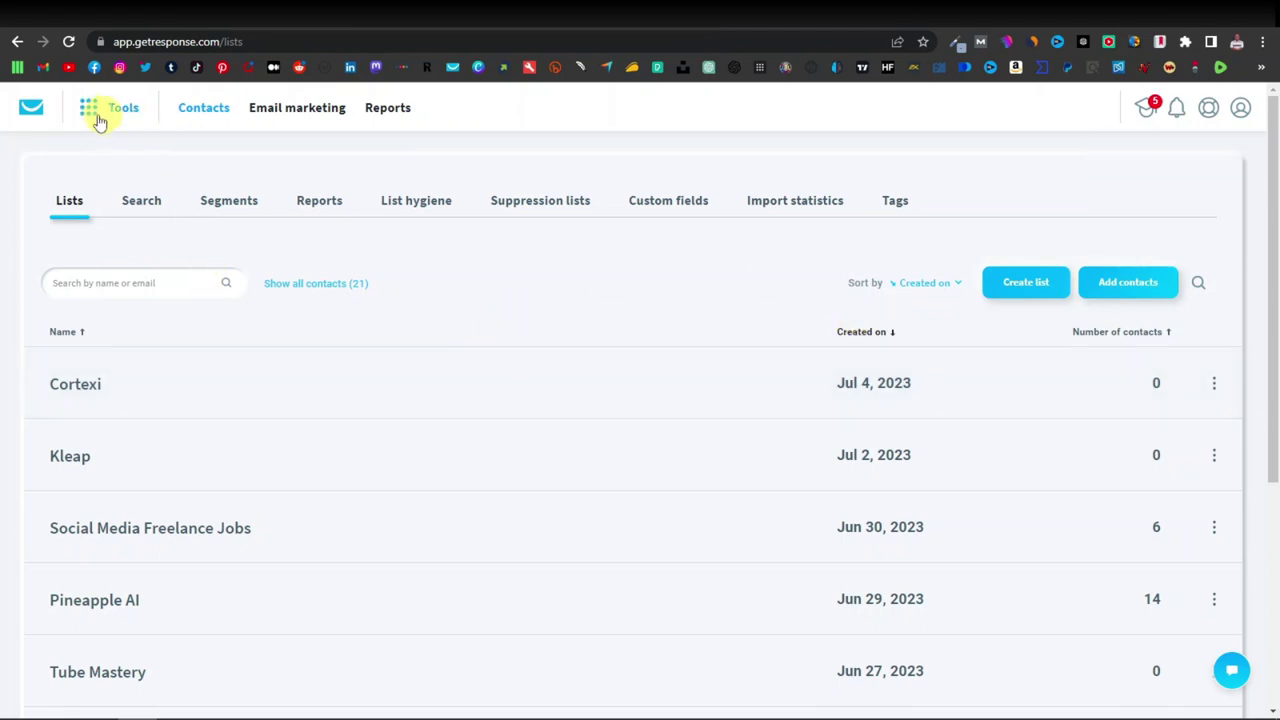
From Tools > Landing pages, start the 'Cortex' page from Plain Template 10 and open its editor.
left_click(92, 110)
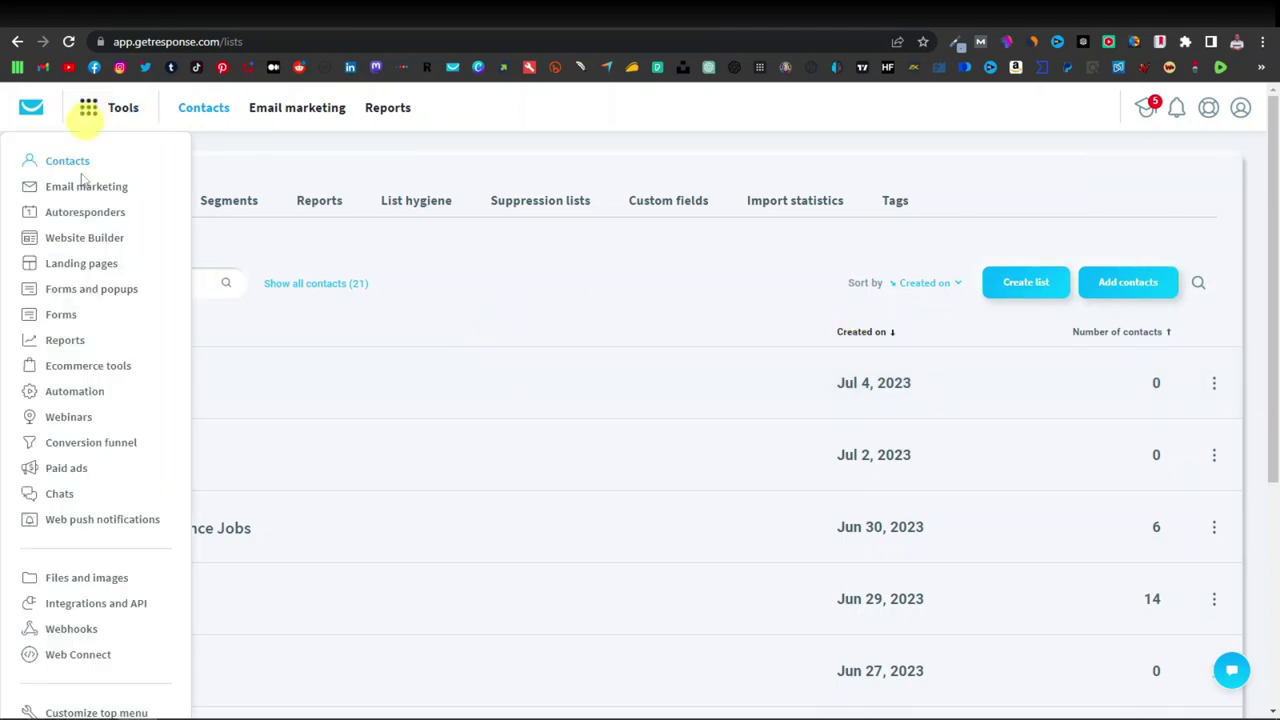
left_click(80, 268)
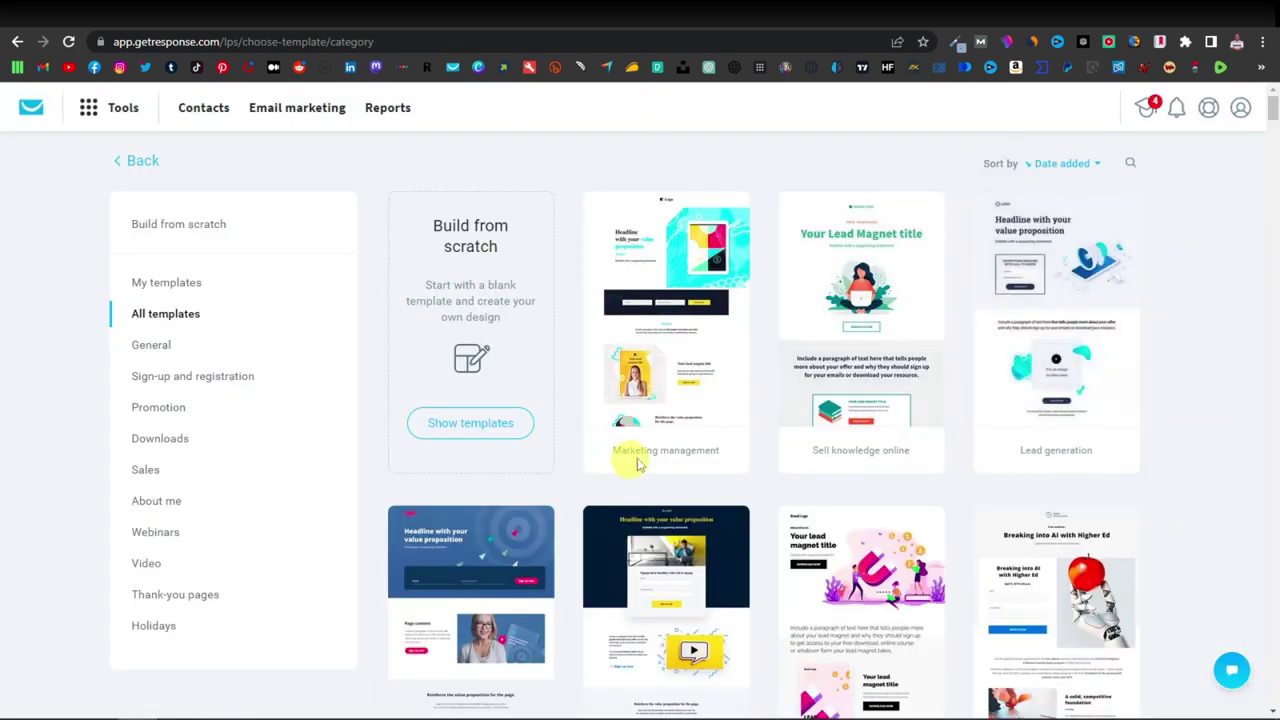
scroll(629, 457, "down", 6)
scroll(781, 432, "up", 5)
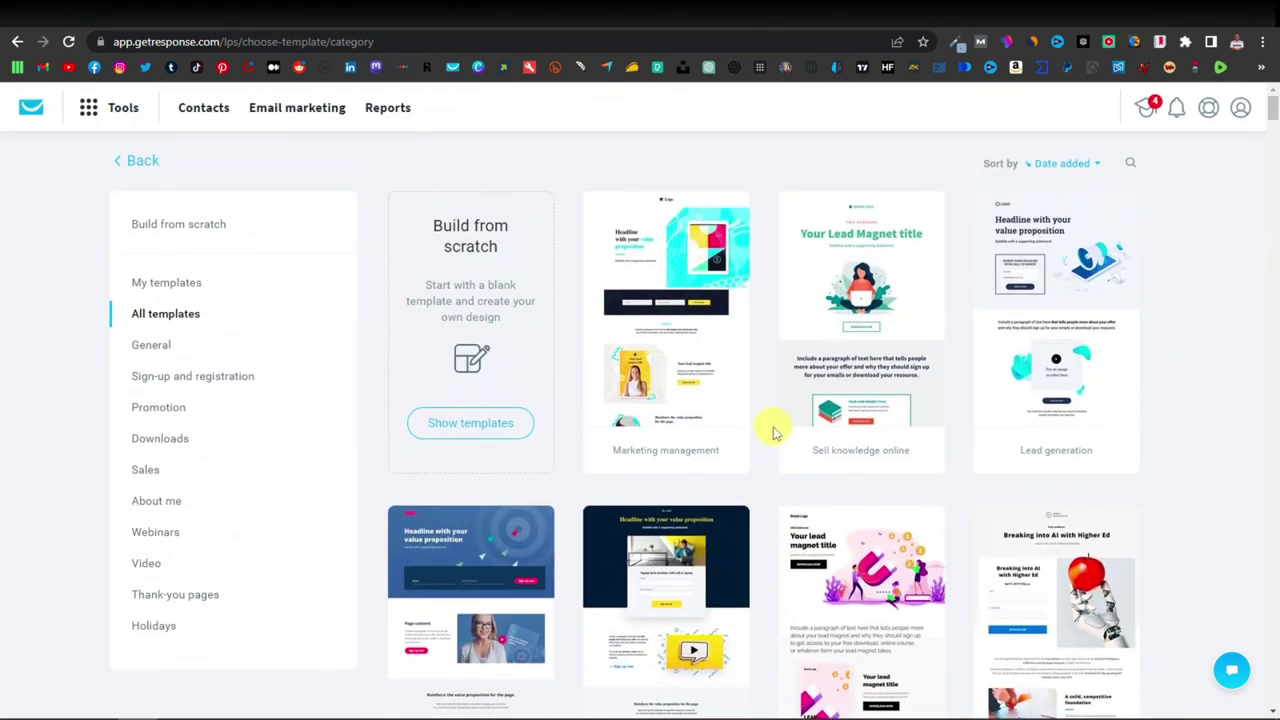
left_click(466, 424)
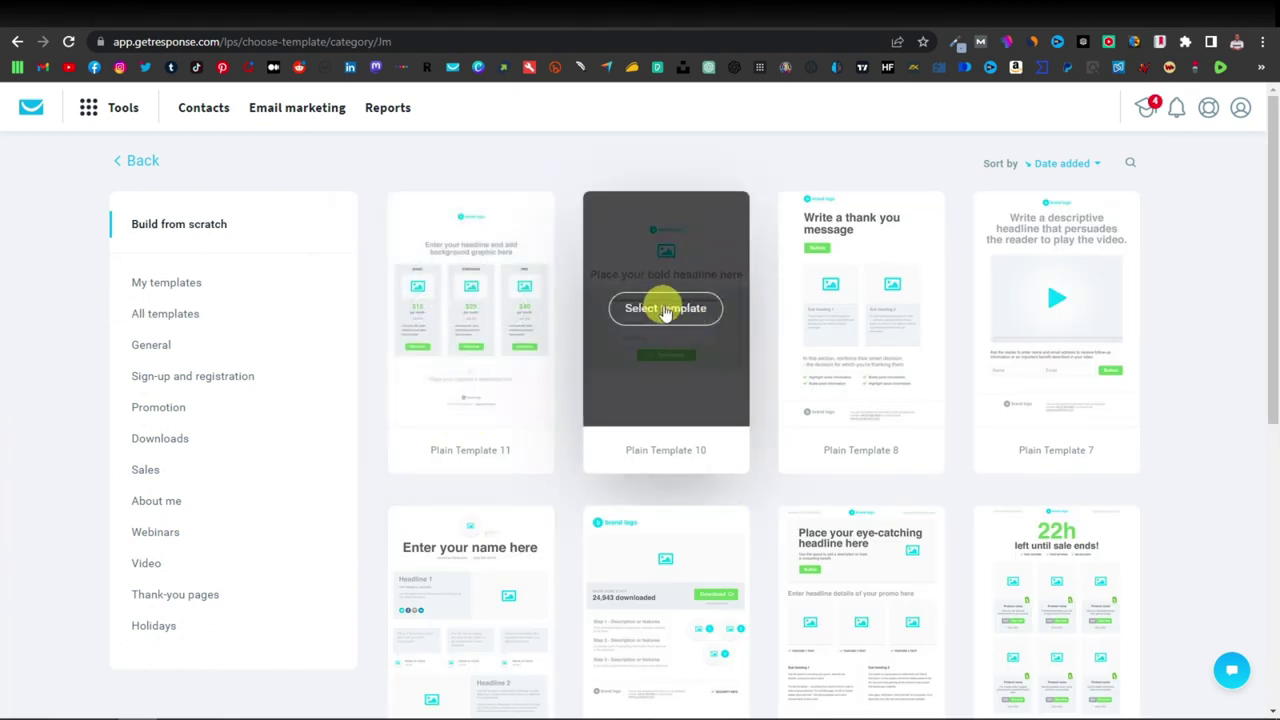
left_click(655, 307)
left_click(565, 230)
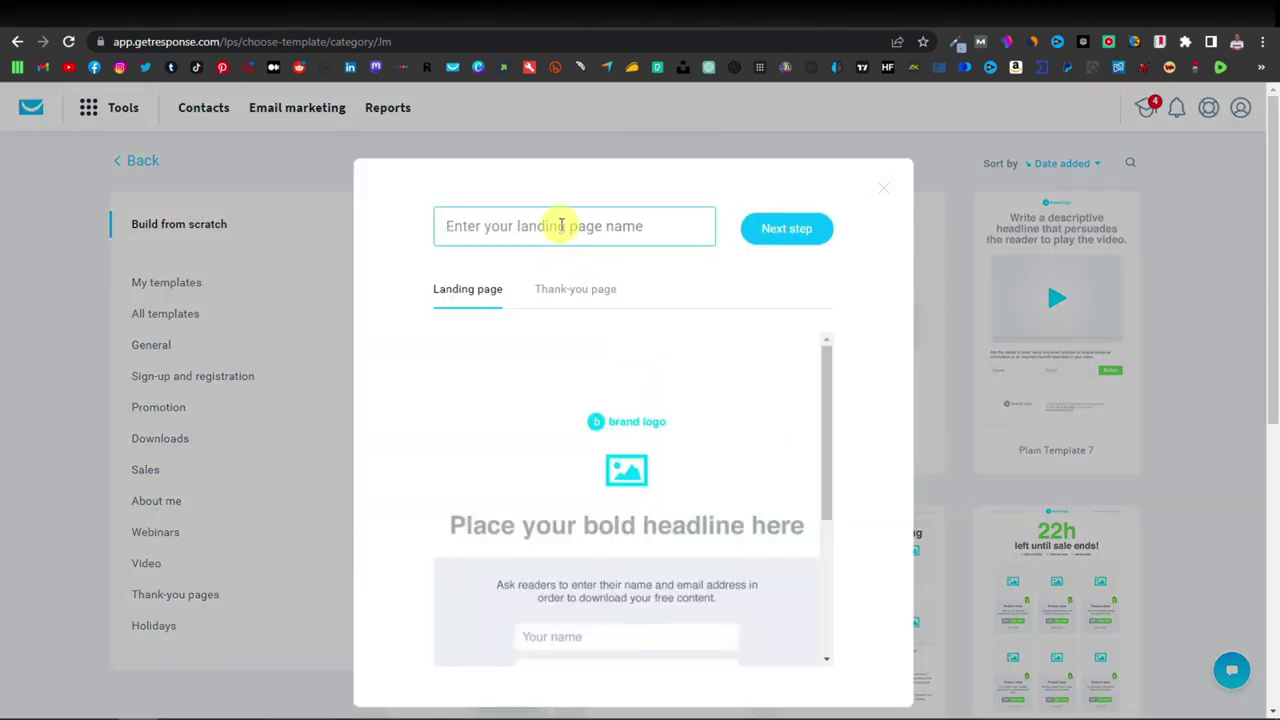
type("Cortexi")
left_click(785, 233)
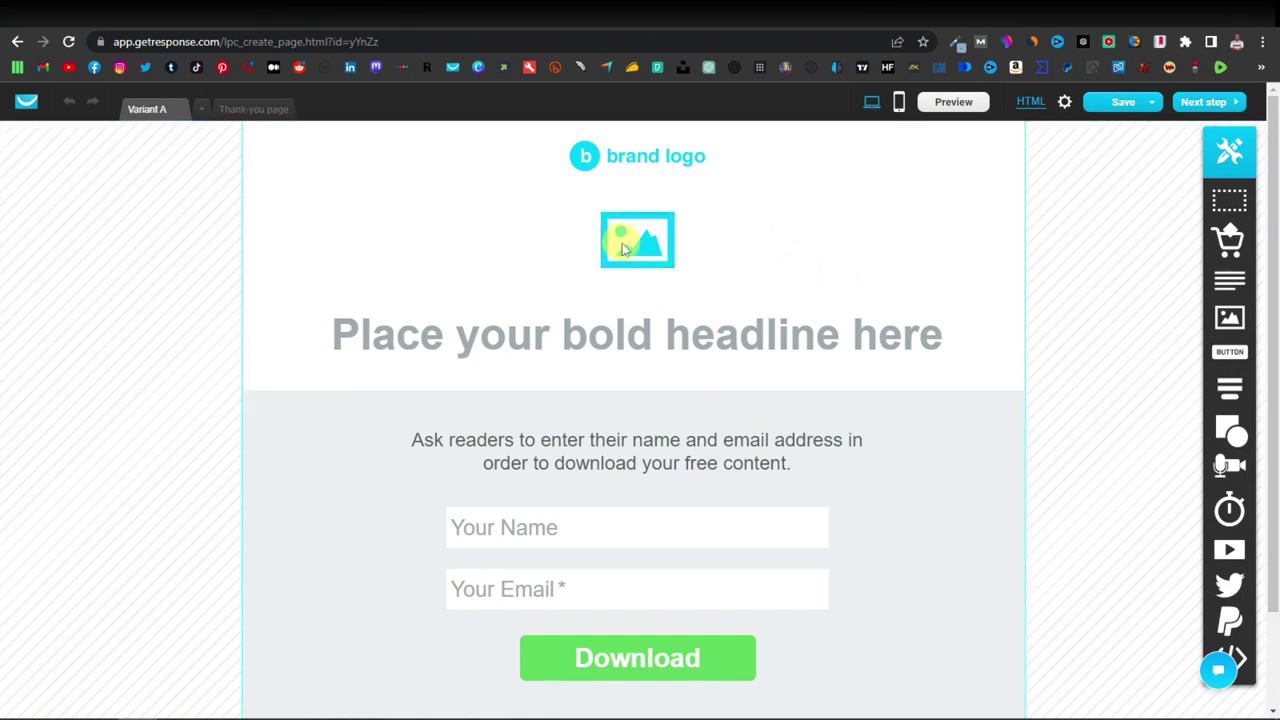
Delete the brand logo, move the image placeholder to the header's left above the headline, and start replacing it.
left_click(644, 160)
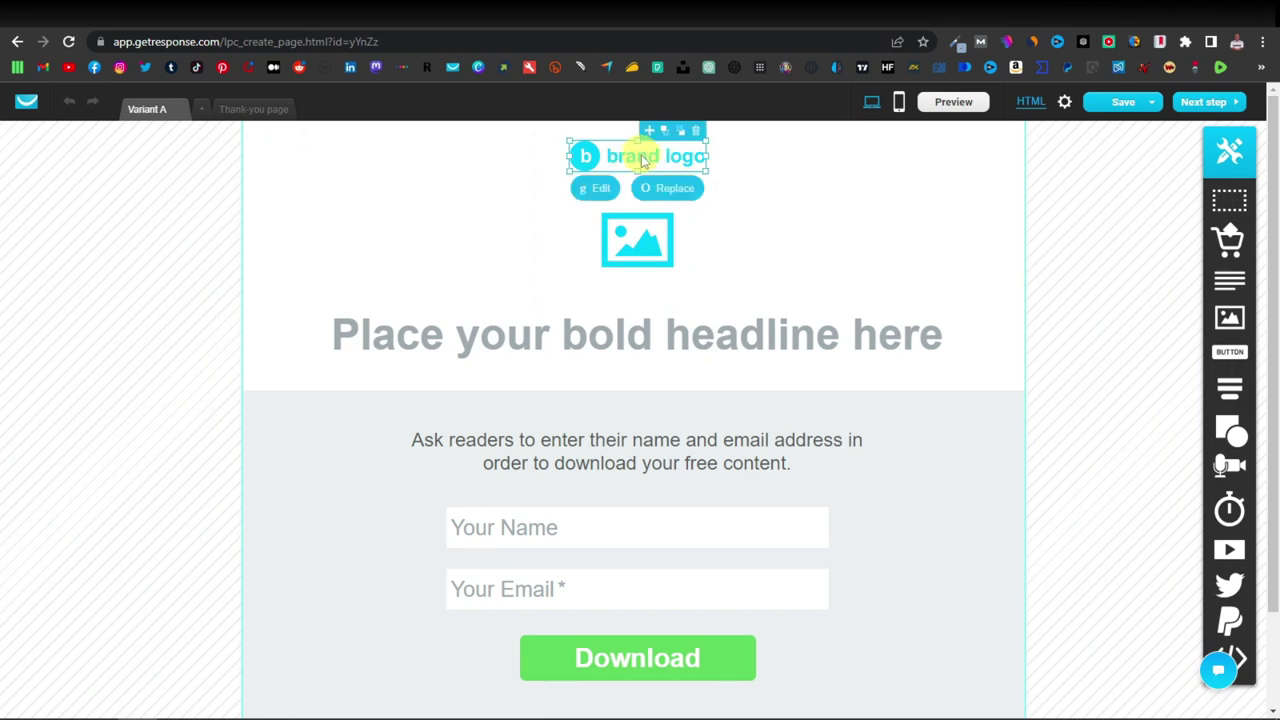
left_click(698, 134)
left_click_drag(634, 237, 560, 305)
left_click_drag(654, 334, 657, 371)
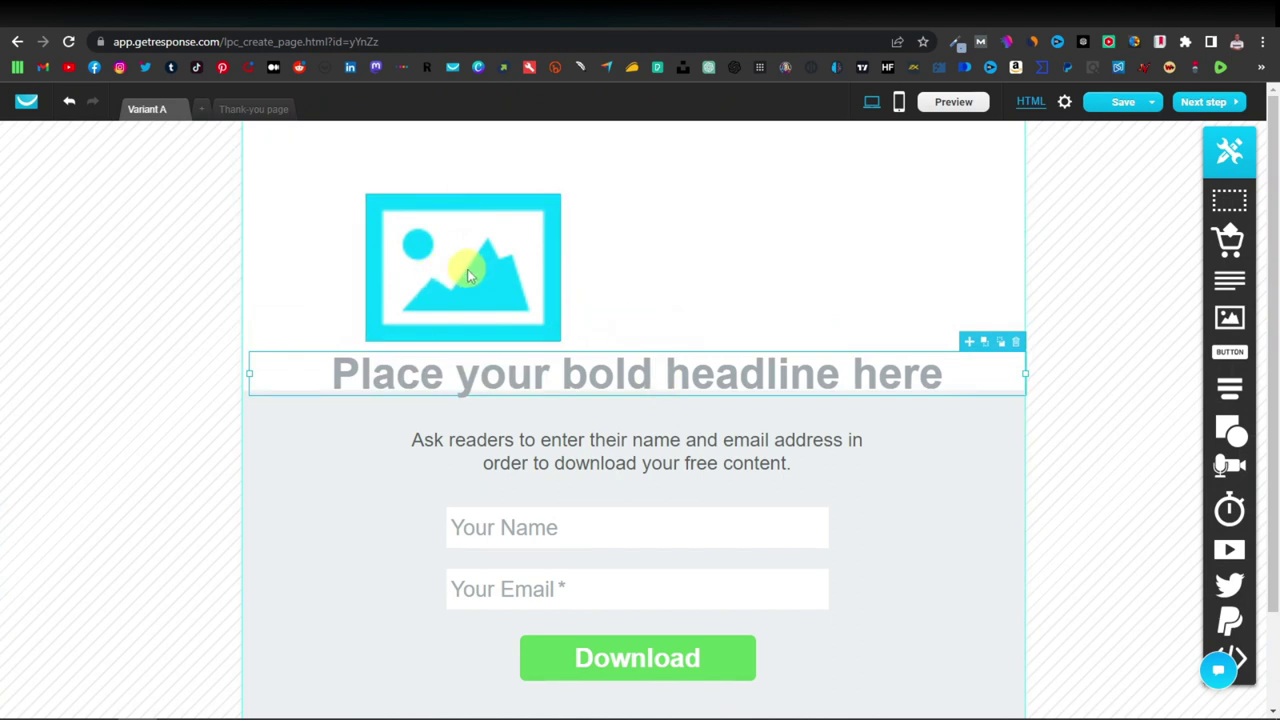
left_click_drag(467, 269, 437, 263)
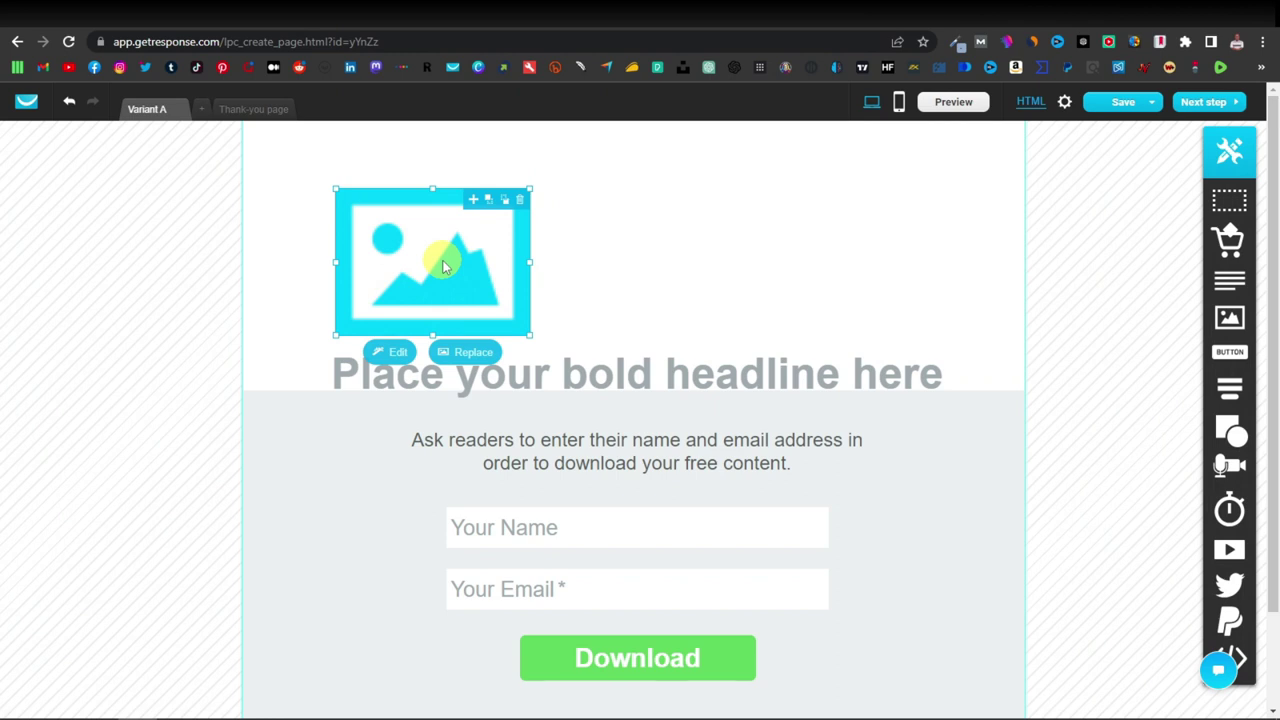
left_click(466, 353)
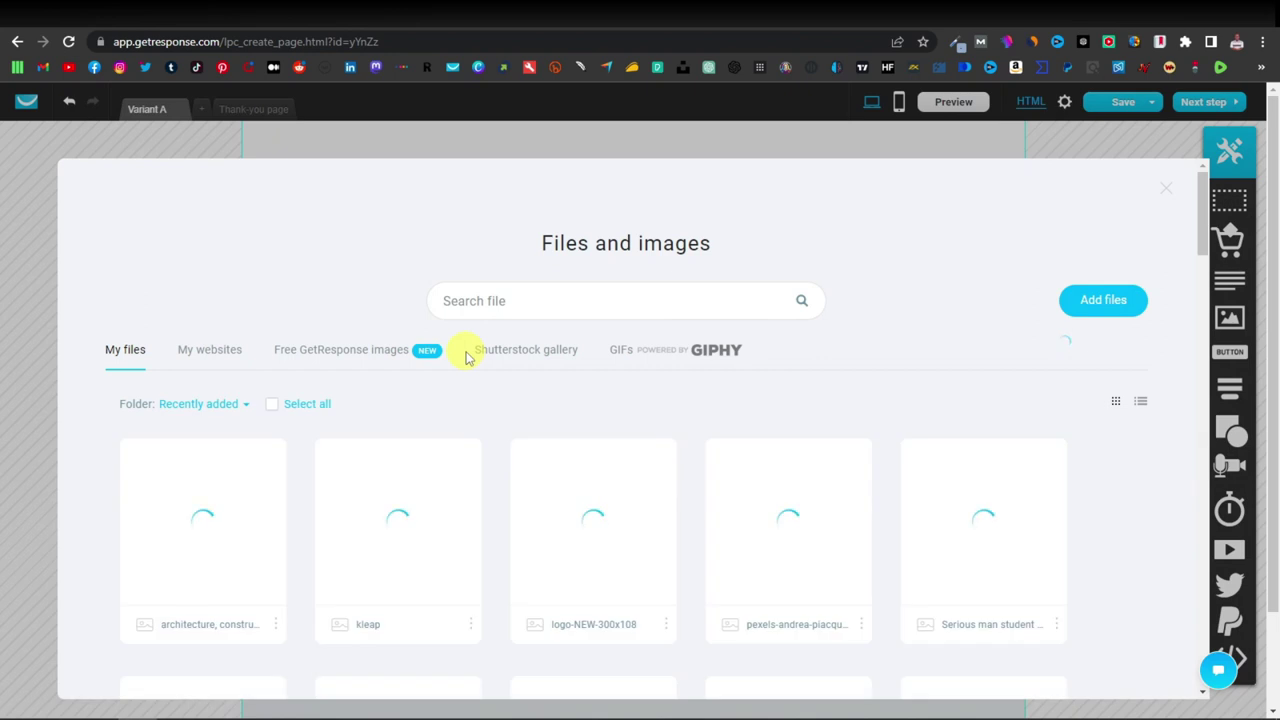
Upload Capture.JPG from the computer and use the bottle photo as the header image.
left_click(1103, 300)
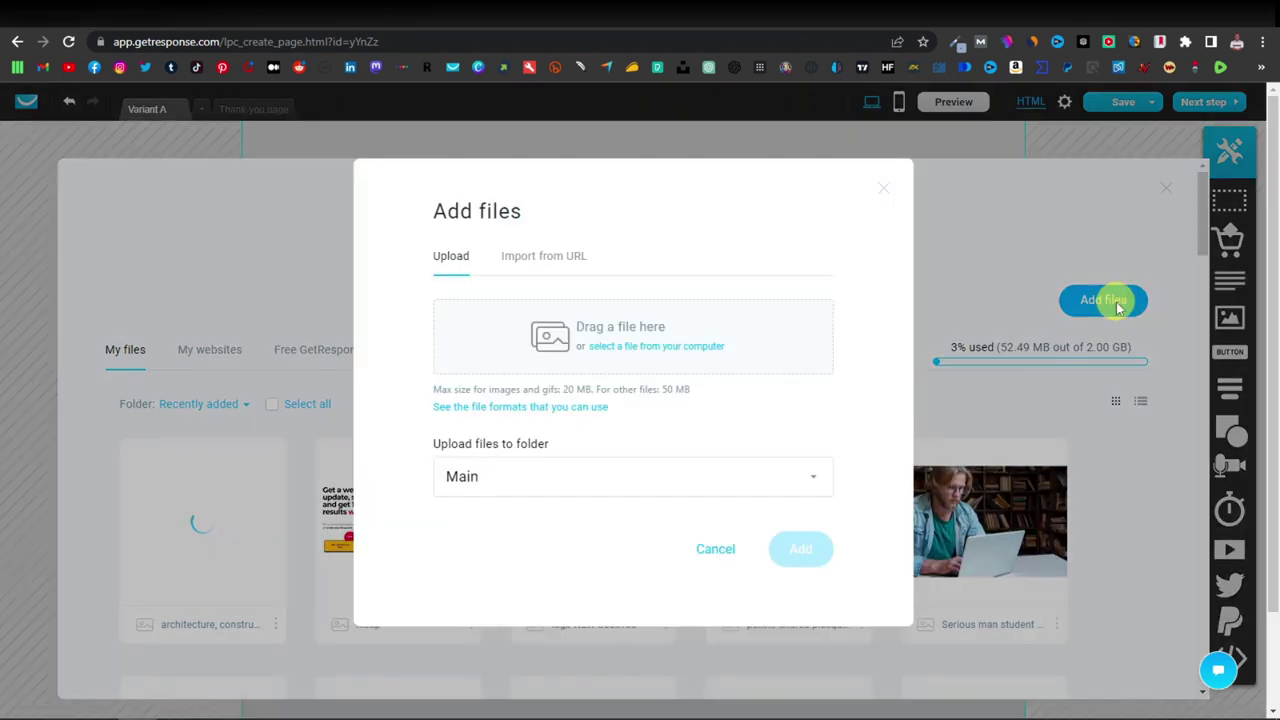
left_click(651, 348)
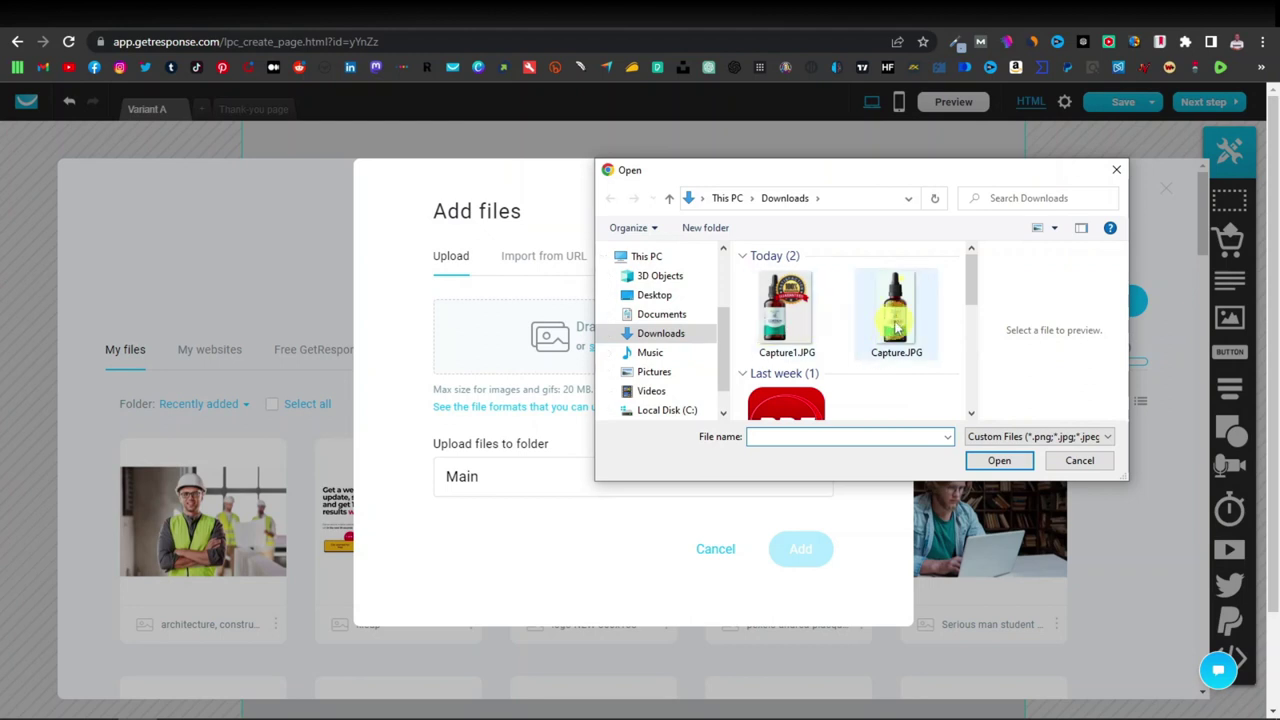
left_click(896, 318)
left_click(999, 460)
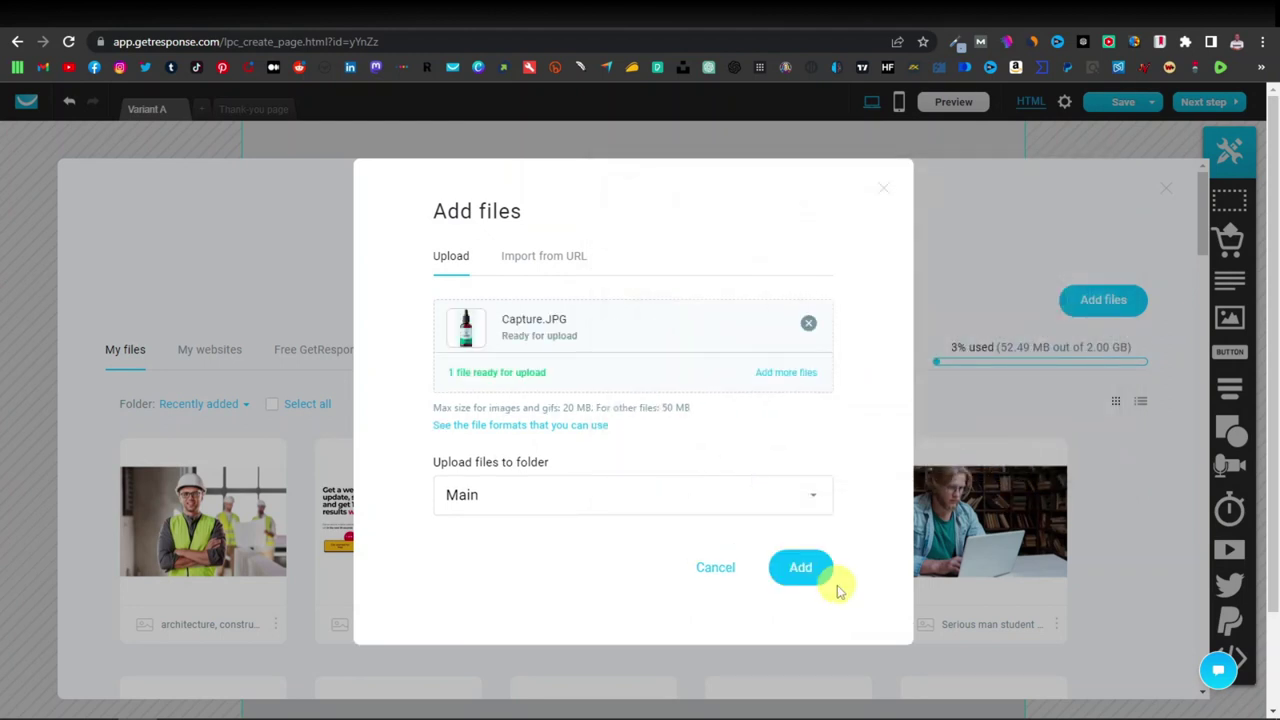
left_click(805, 567)
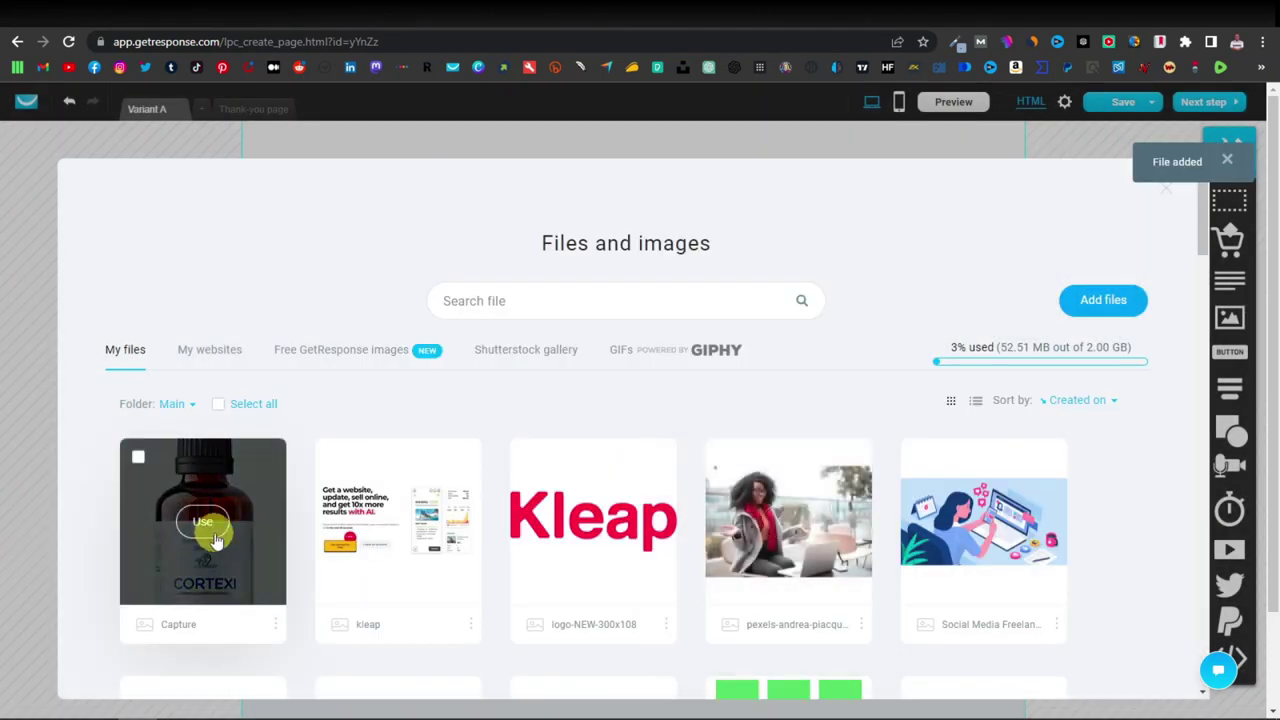
left_click(206, 528)
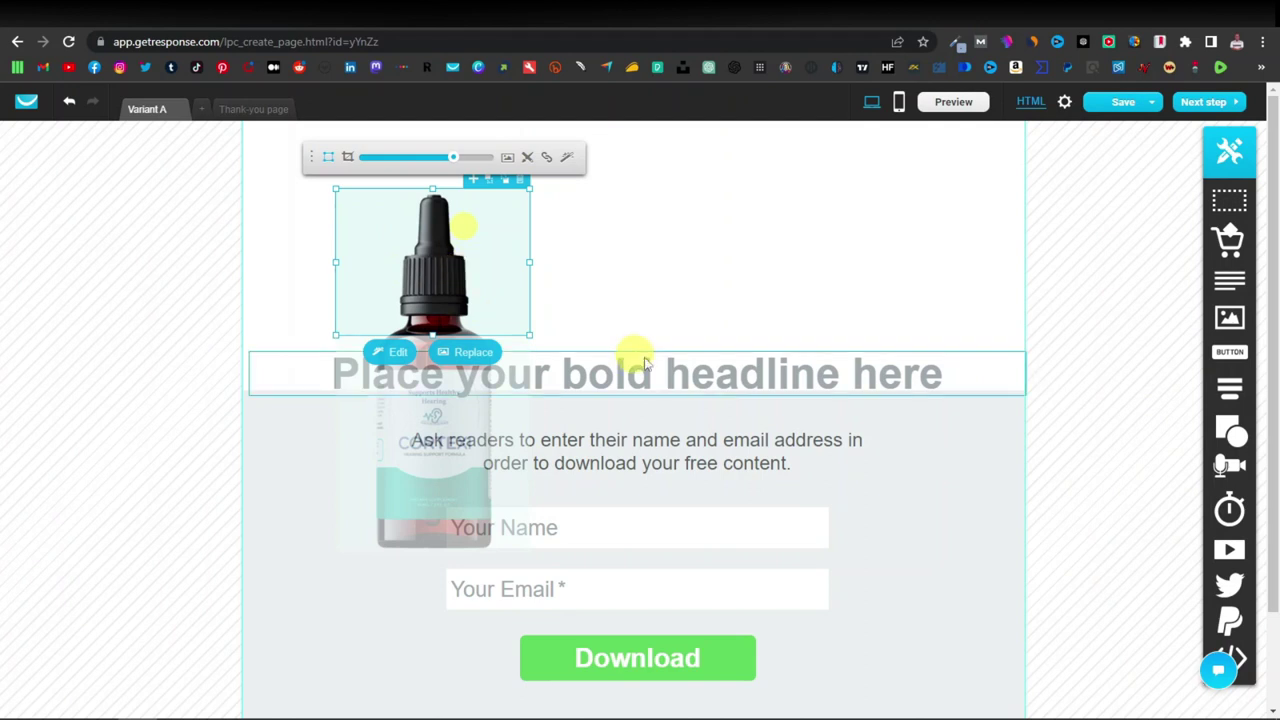
Move the headline, Ask readers text and signup form into the top section, then delete the emptied lower section.
left_click(740, 321)
left_click_drag(694, 357, 577, 234)
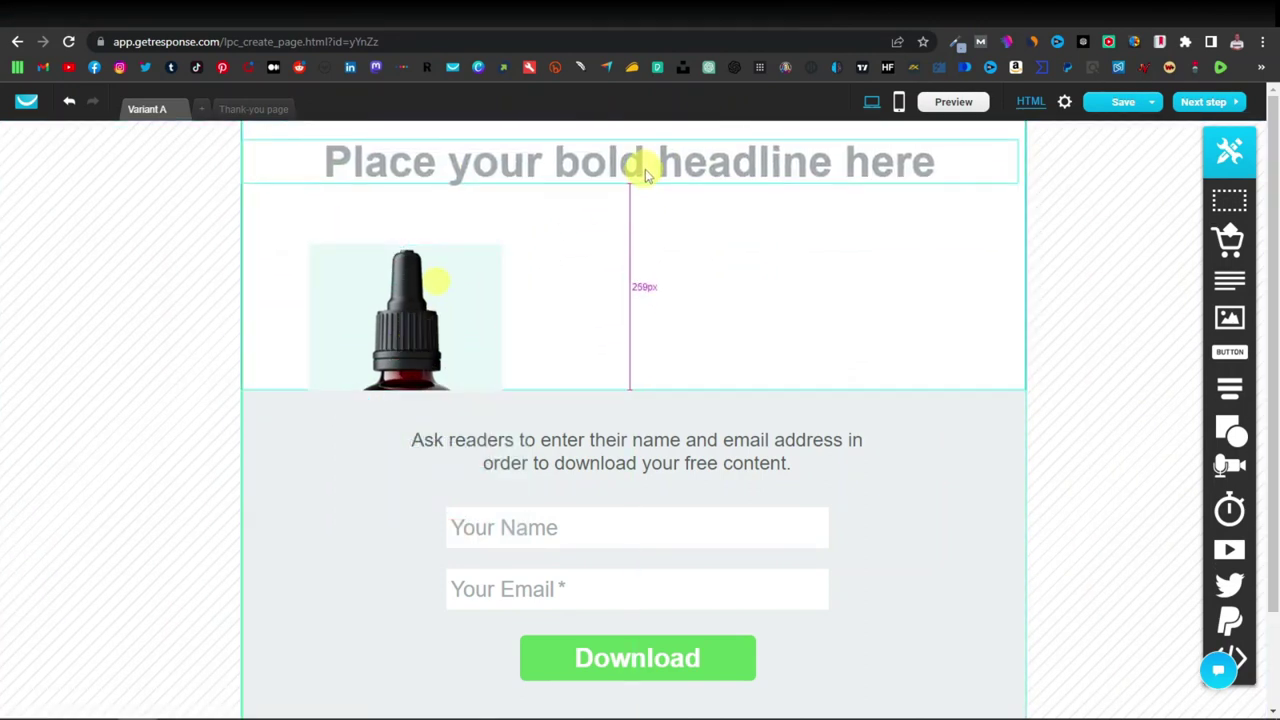
left_click_drag(808, 471, 788, 245)
left_click(690, 560)
left_click_drag(648, 632, 763, 449)
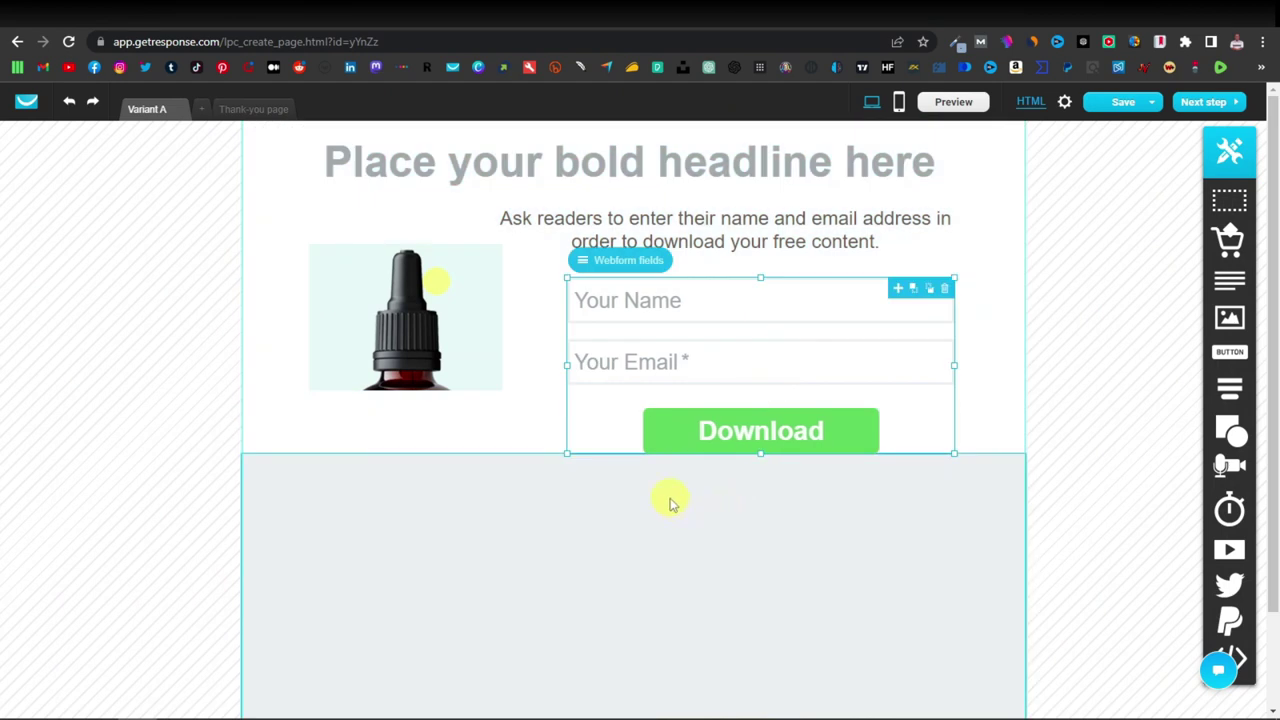
left_click(987, 619)
left_click(1018, 588)
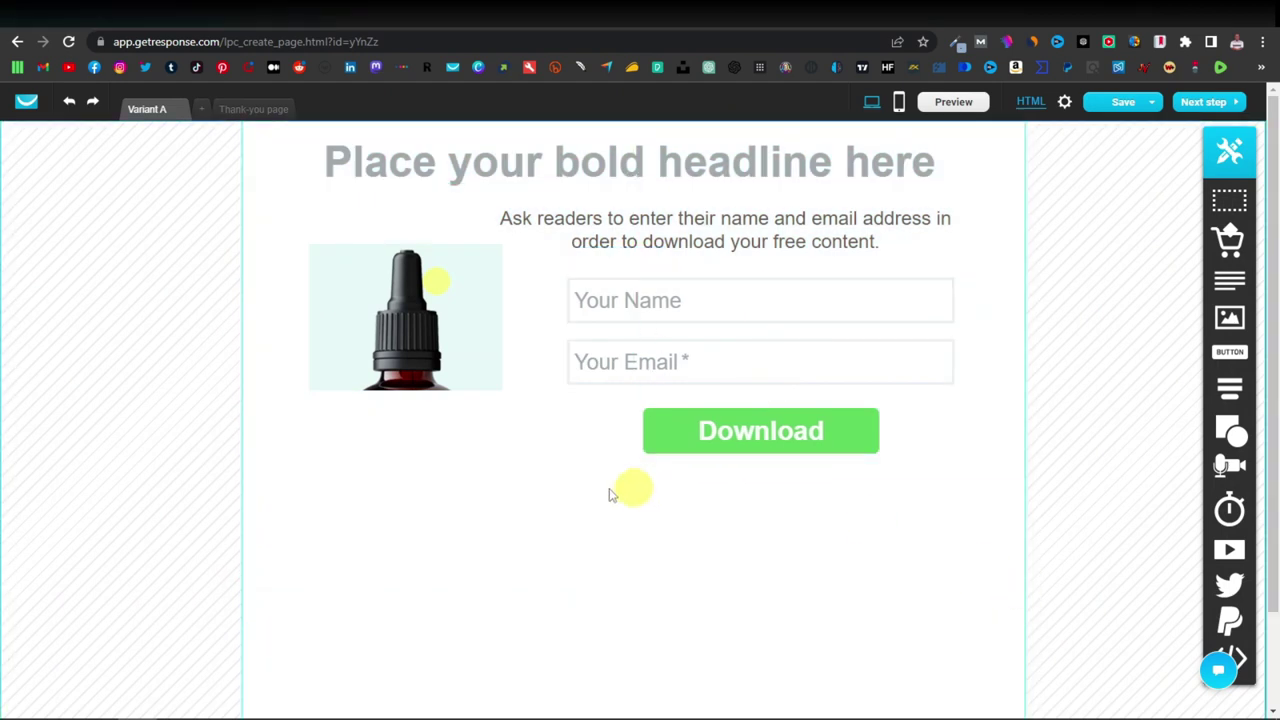
Extend the bottle image's crop downward so the whole Cortexi bottle and label show.
left_click(412, 351)
left_click(412, 351)
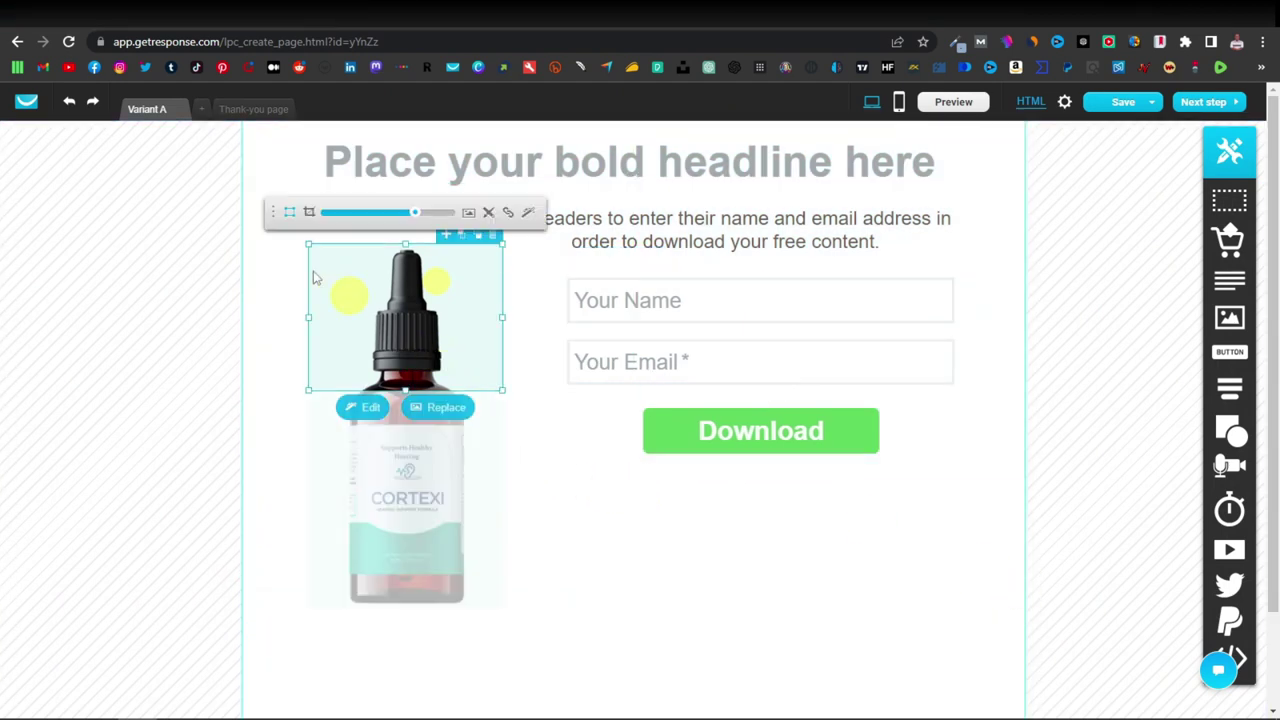
left_click(309, 212)
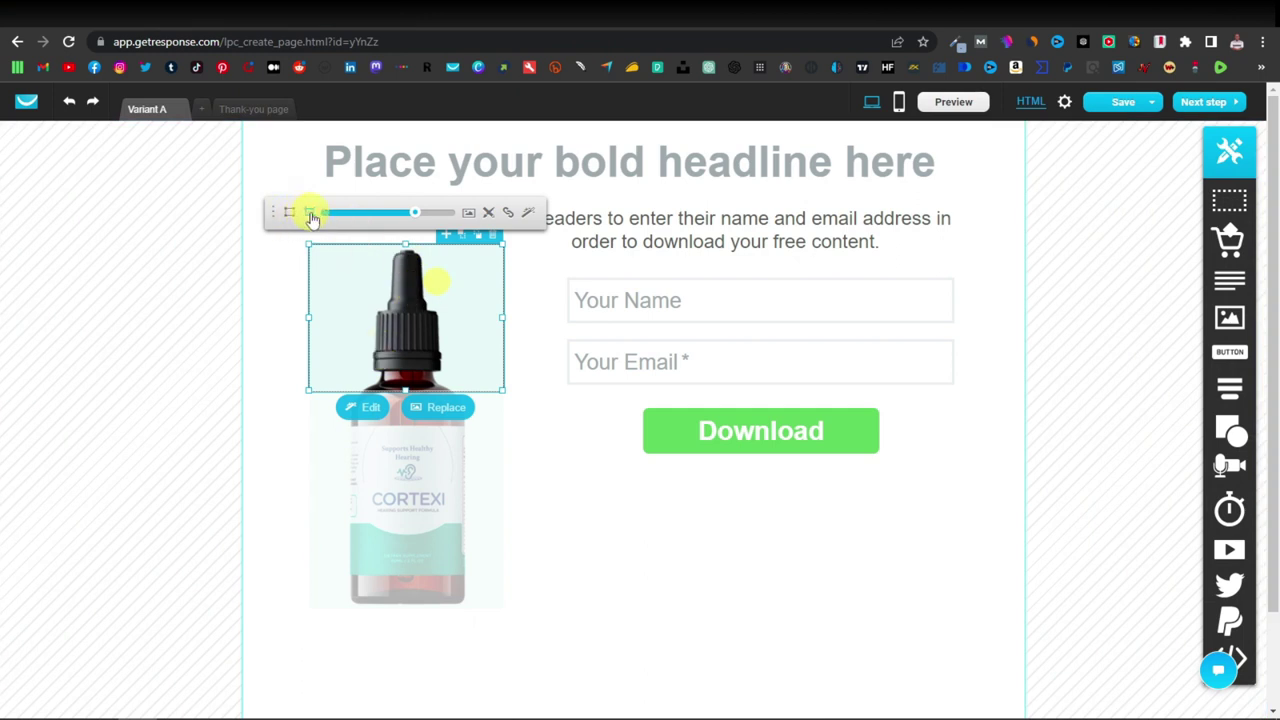
left_click_drag(405, 390, 398, 618)
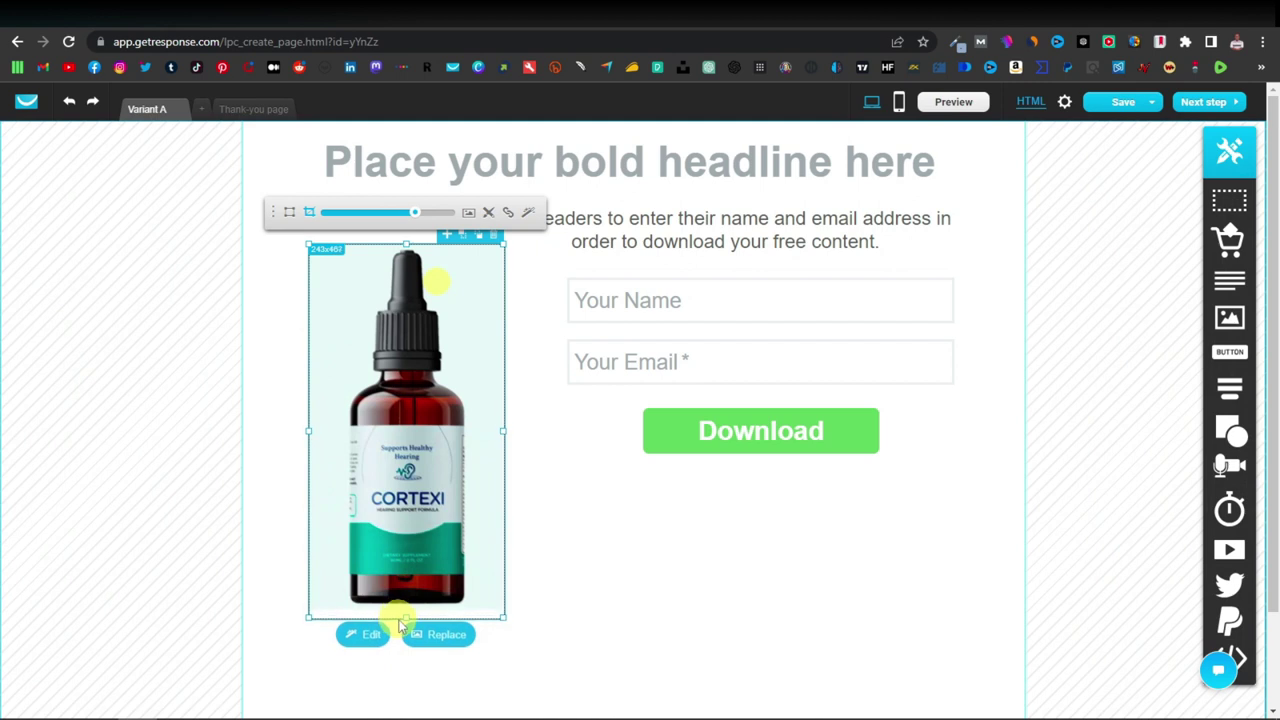
left_click(646, 620)
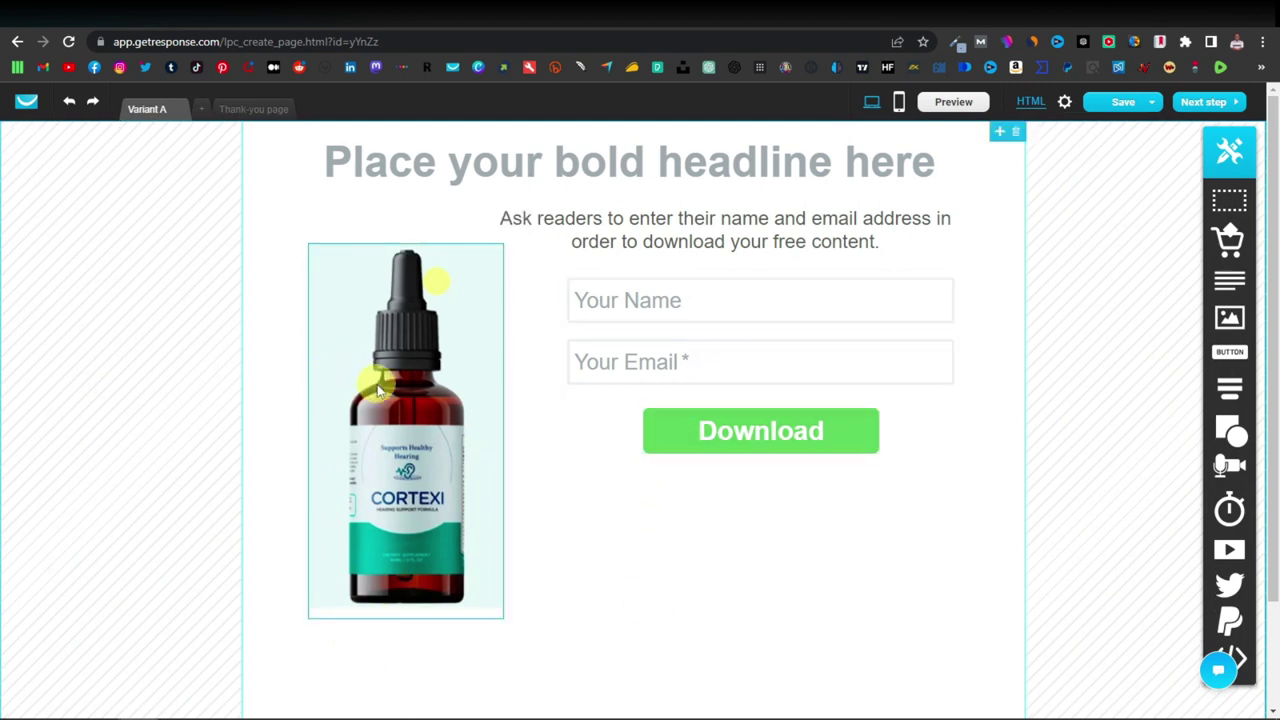
left_click(755, 352)
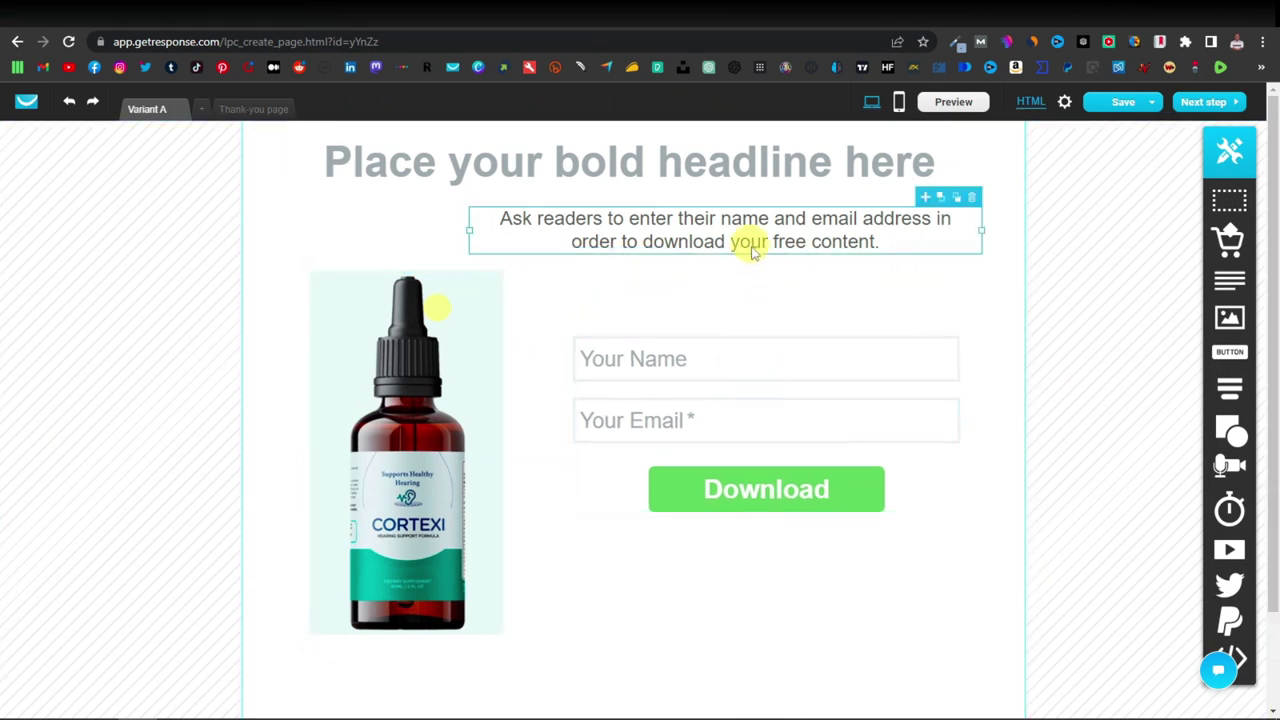
Retype the headline as 'Improve Your Hearing and Mental Focus' and colour it light blue #8ECFF0.
left_click(715, 166)
double_click(671, 192)
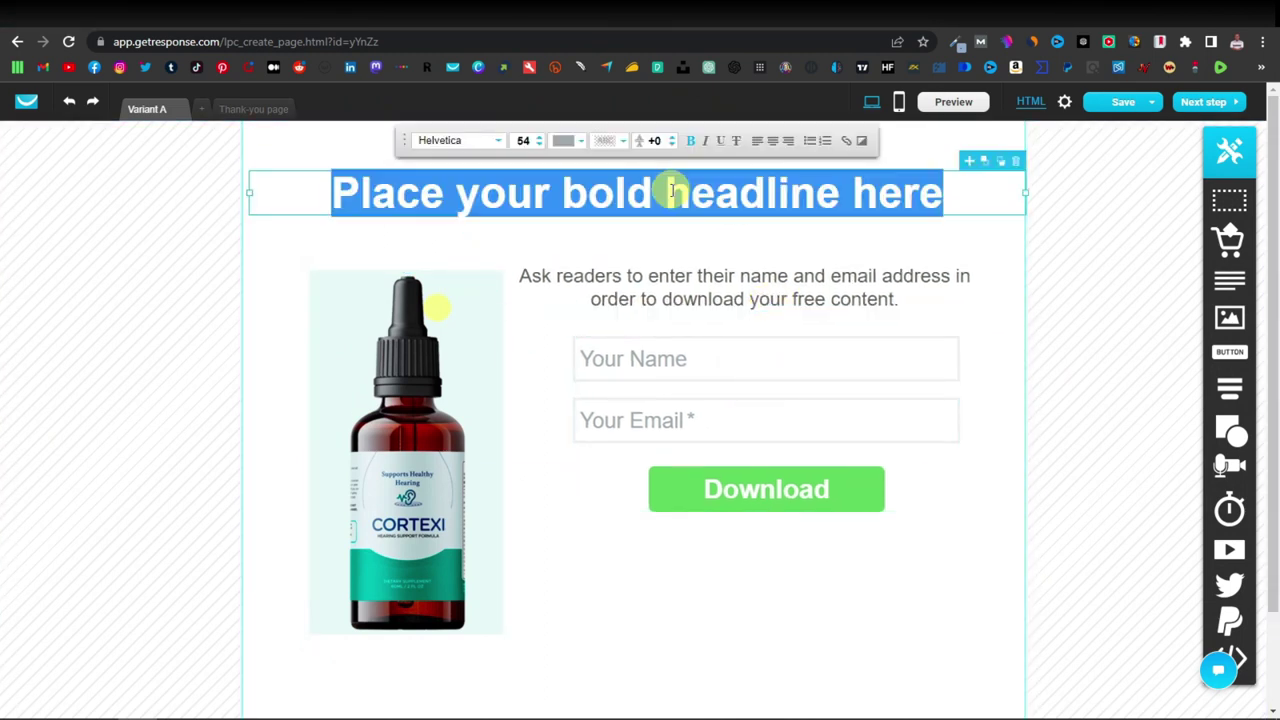
type("Improve")
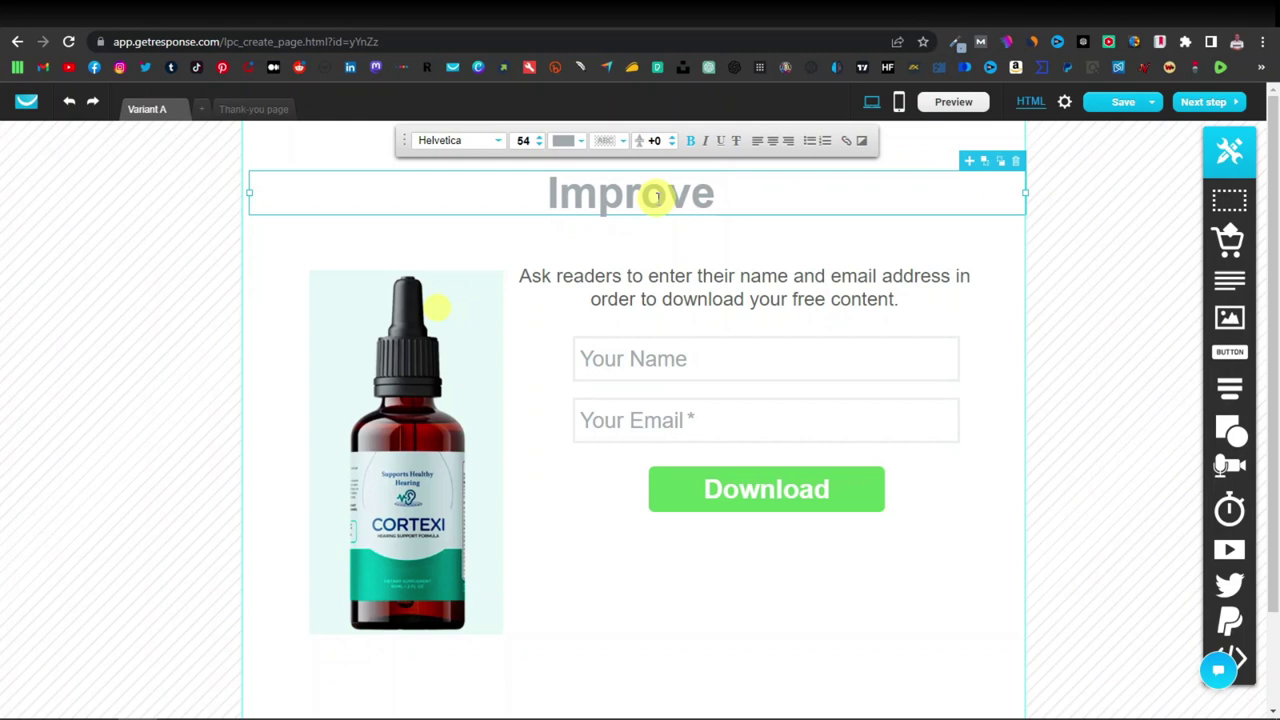
type(" Your Hearing a")
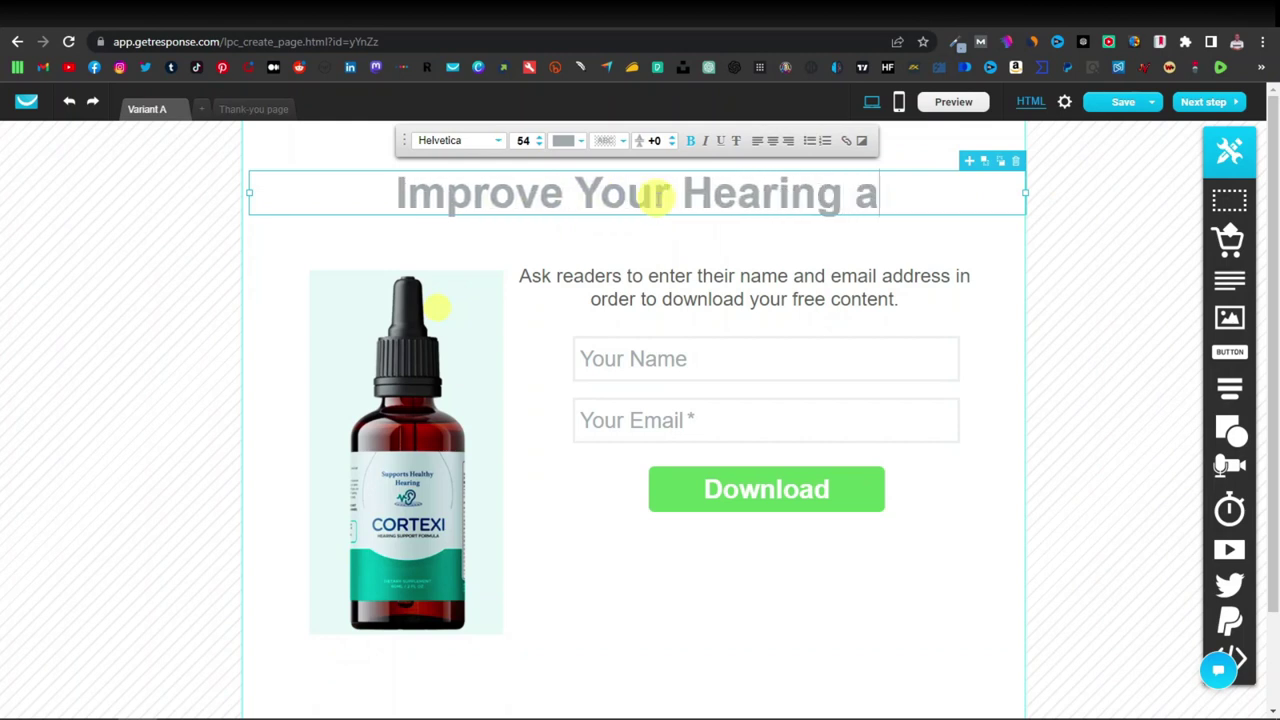
type("nd Mental Focus")
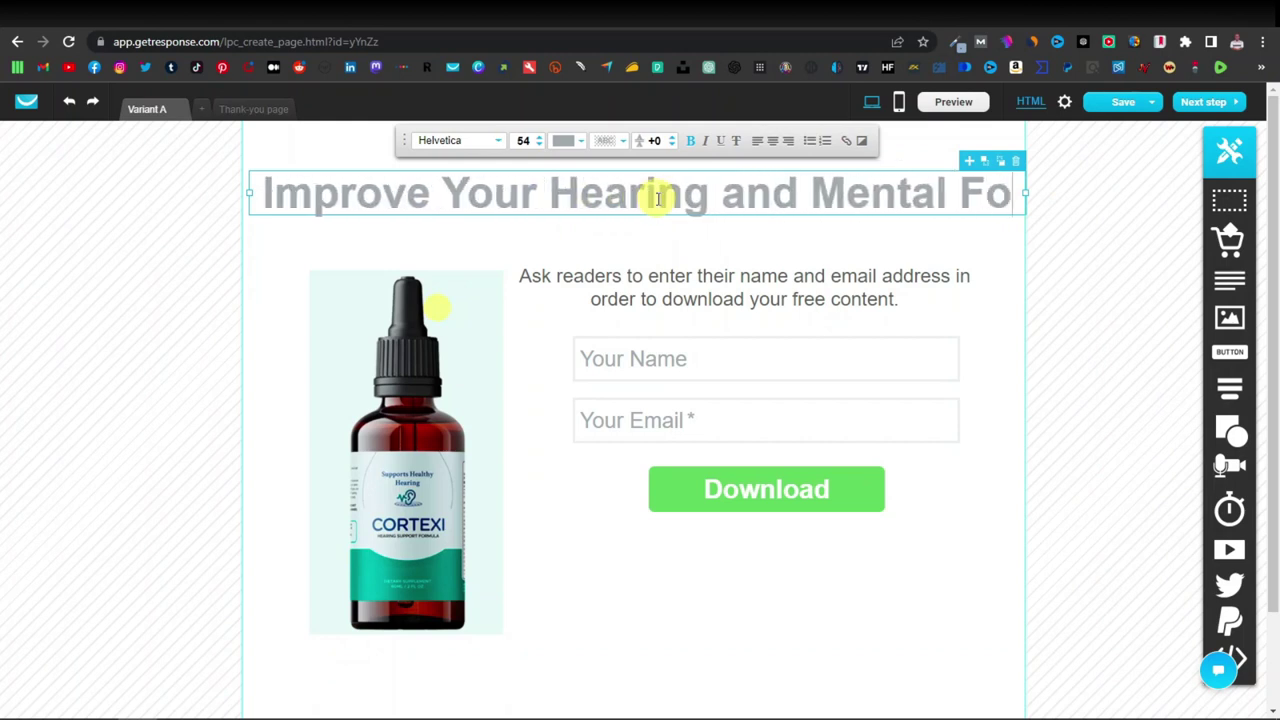
triple_click(664, 222)
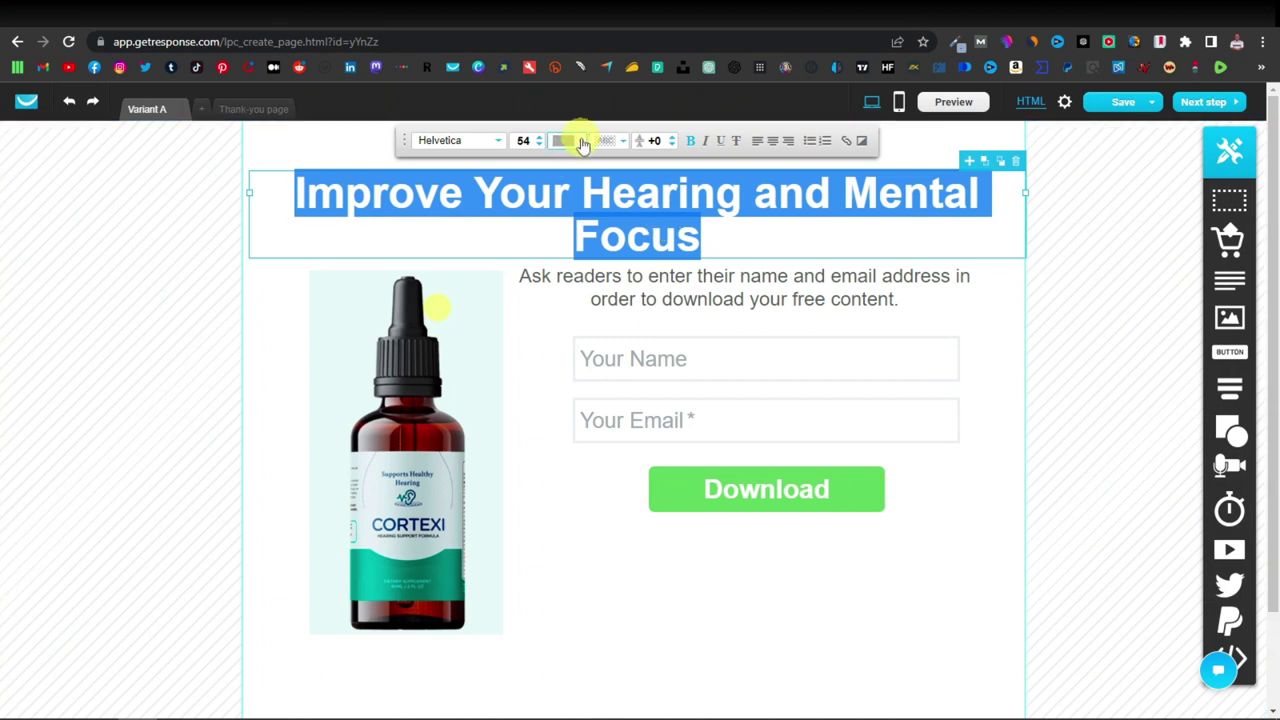
left_click(582, 143)
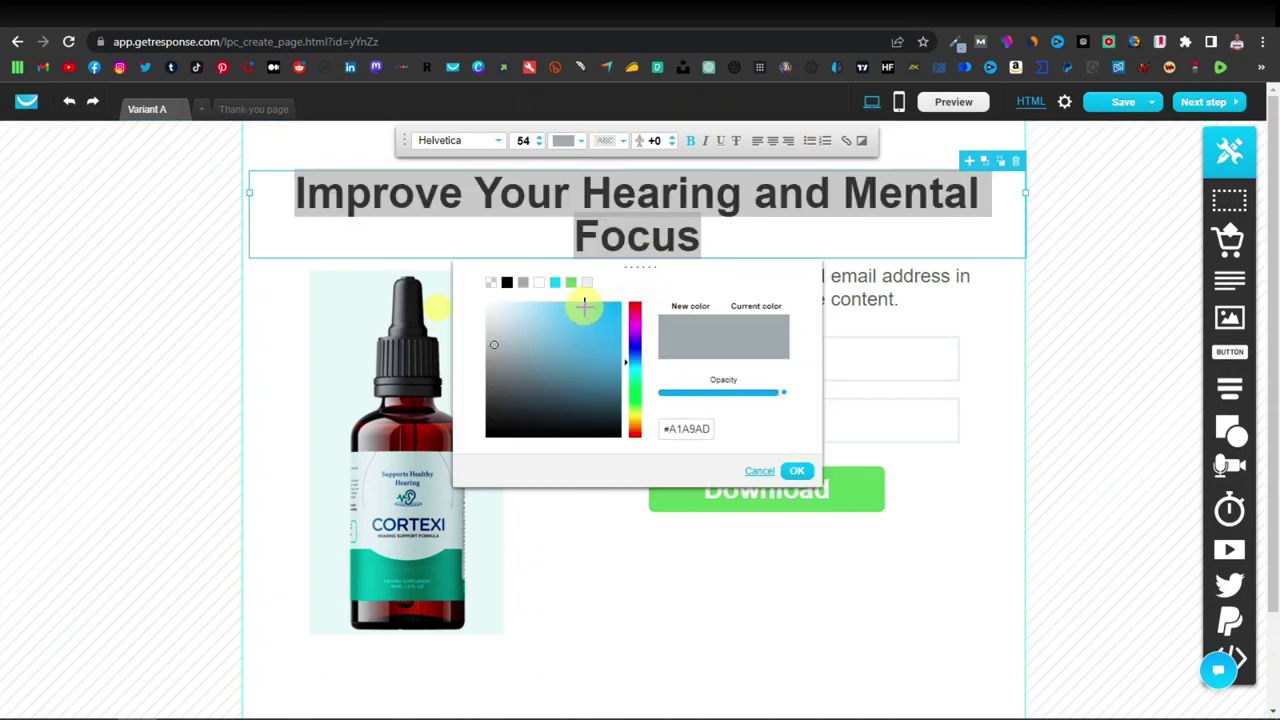
left_click(590, 308)
left_click_drag(596, 317, 540, 309)
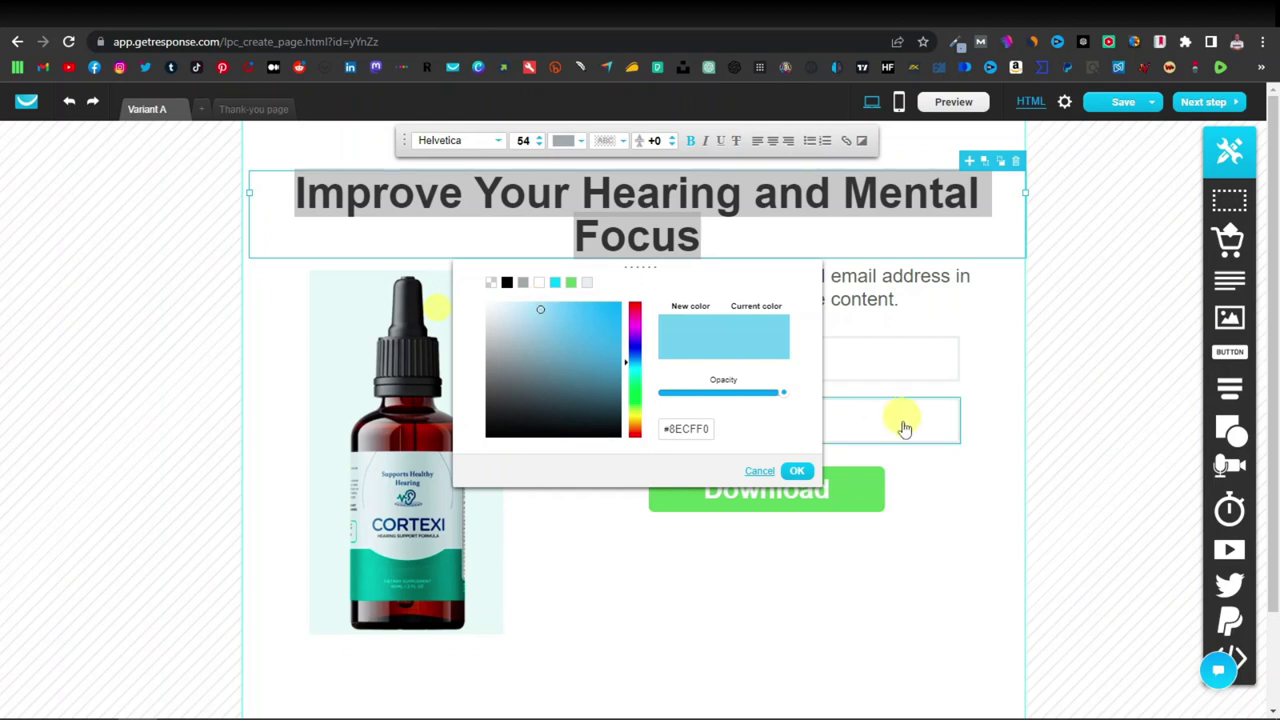
left_click(797, 470)
Replace the intro paragraph's text with 'Enter your name' and left-align it.
left_click(630, 605)
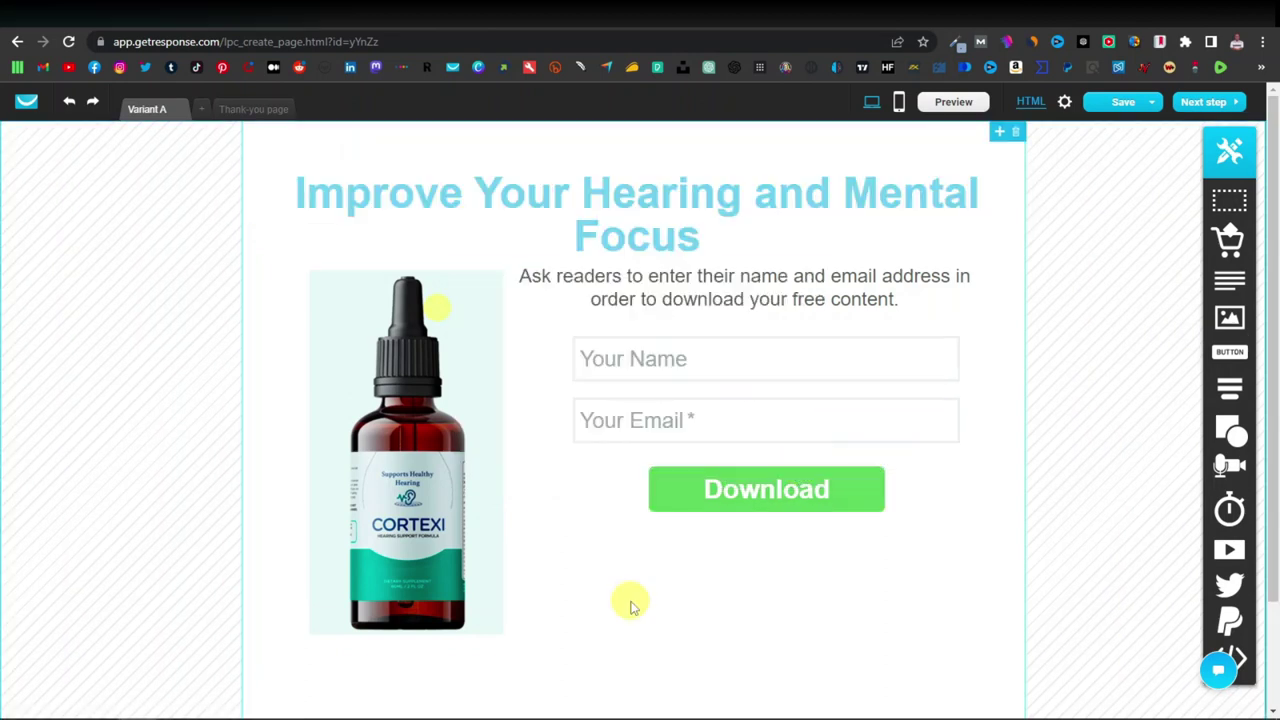
left_click(751, 280)
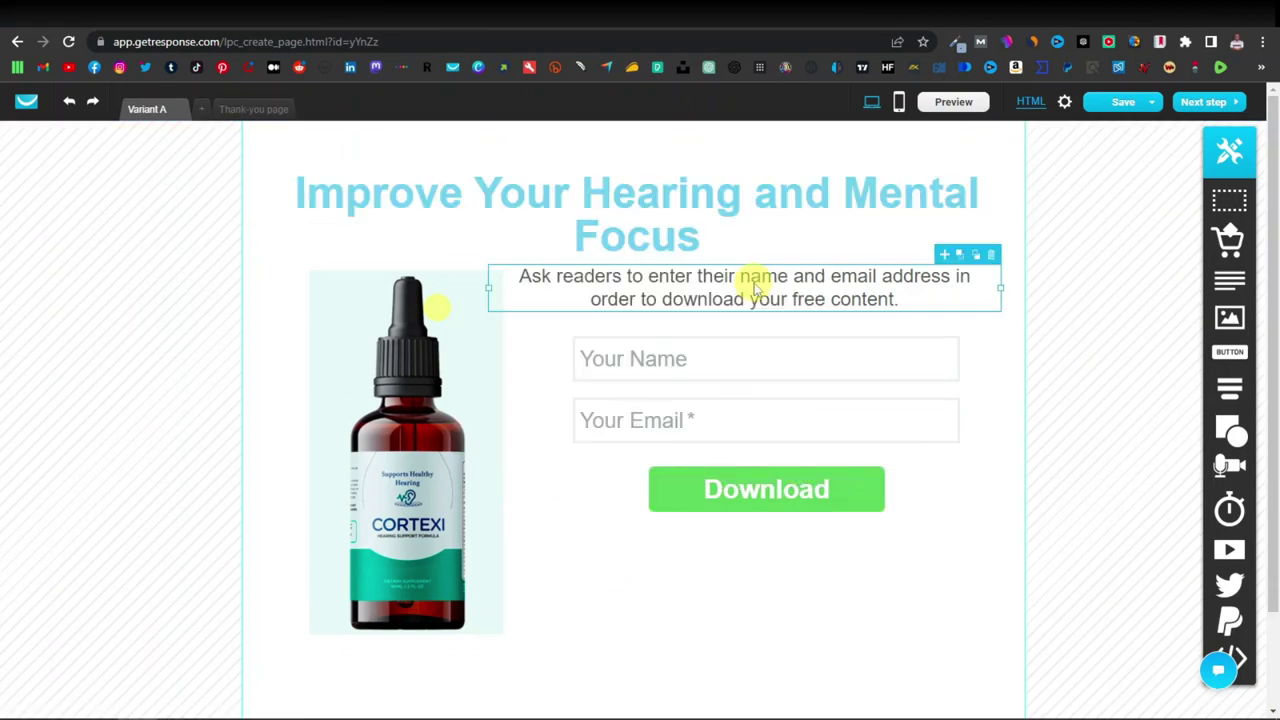
left_click(751, 283)
left_click(751, 286)
key("ctrl+a")
type("Enter your name")
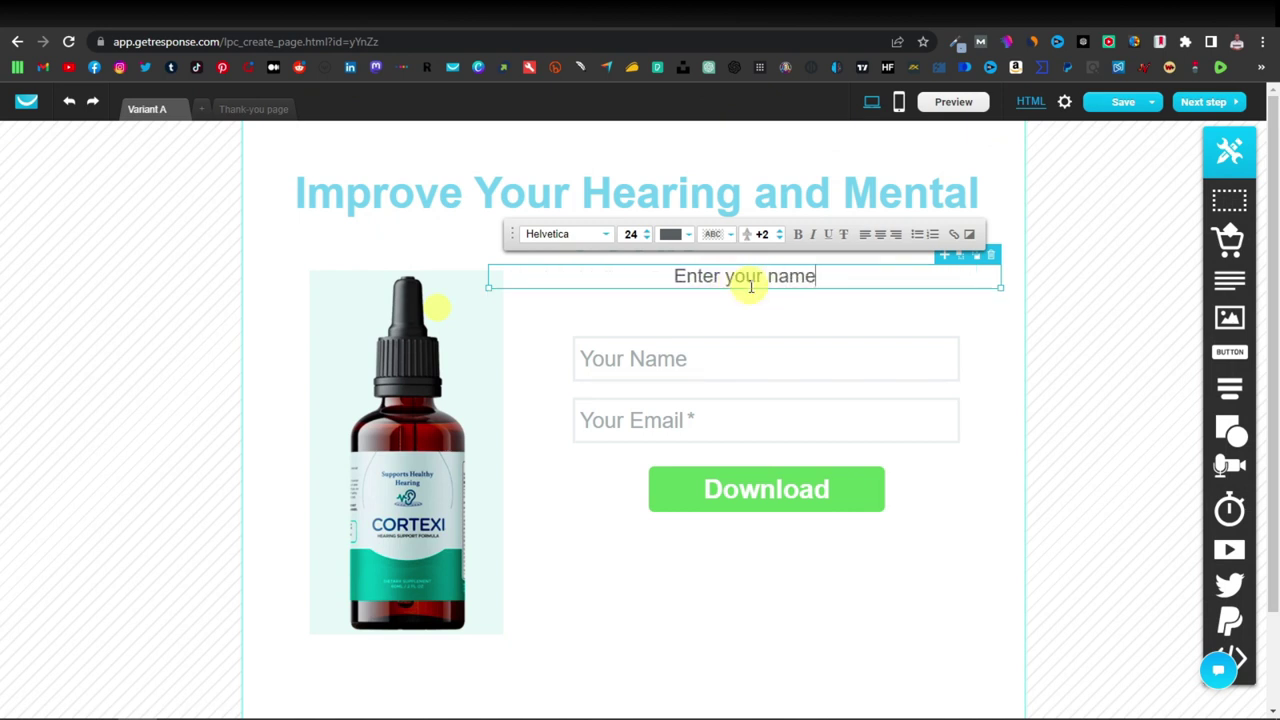
left_click(866, 236)
Narrow the intro block, complete it with 'for your free daily consultation', and nudge the signup fields down.
left_click_drag(894, 286, 716, 310)
double_click(720, 305)
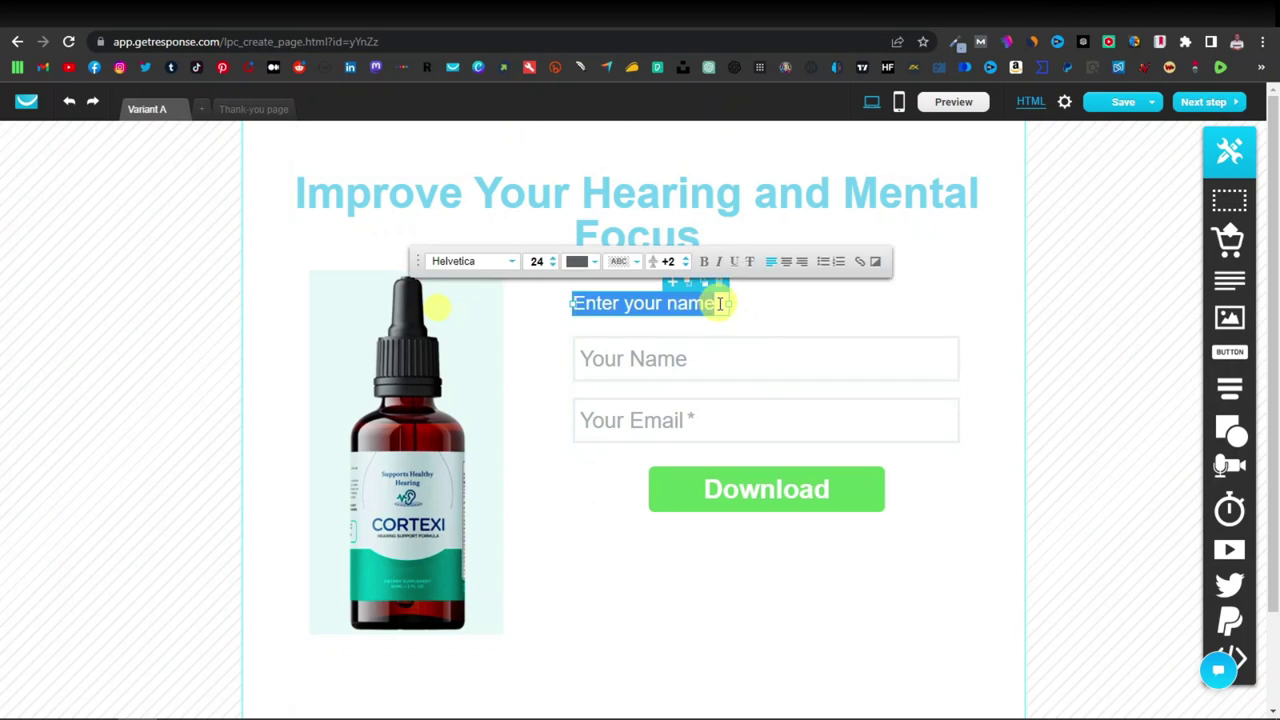
left_click(717, 304)
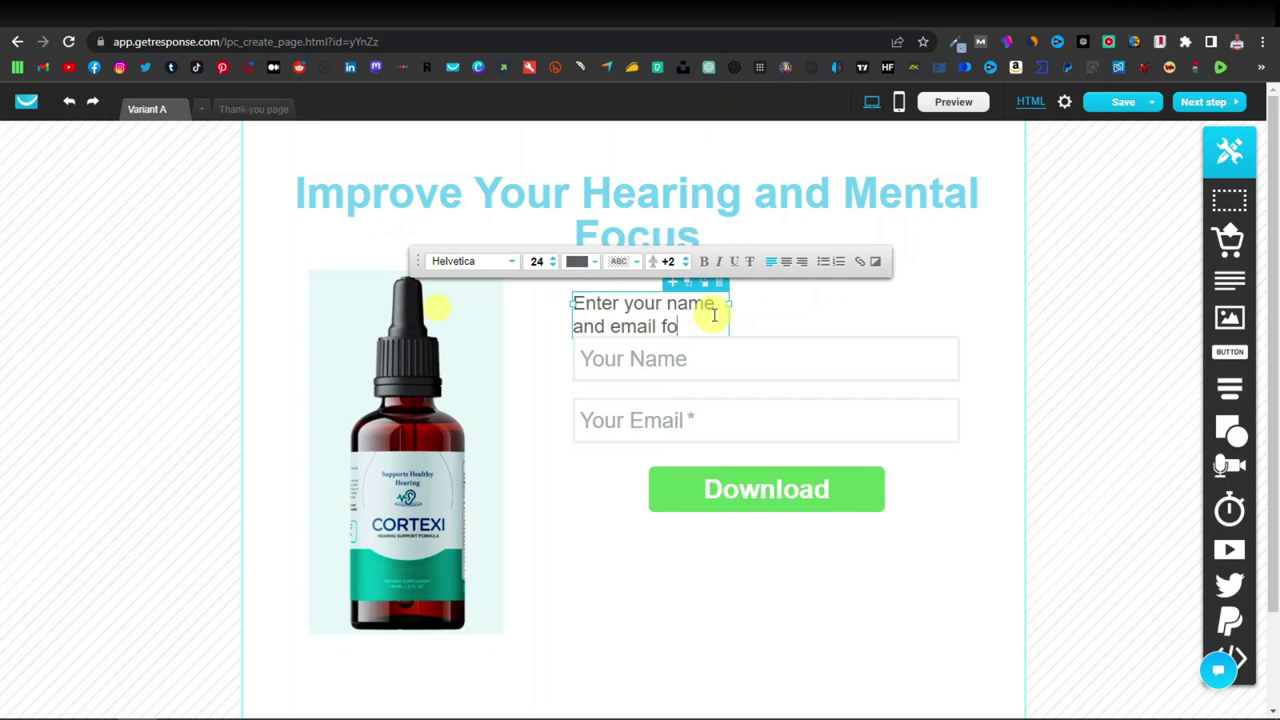
type("r your free daily consultation")
left_click_drag(754, 391, 752, 427)
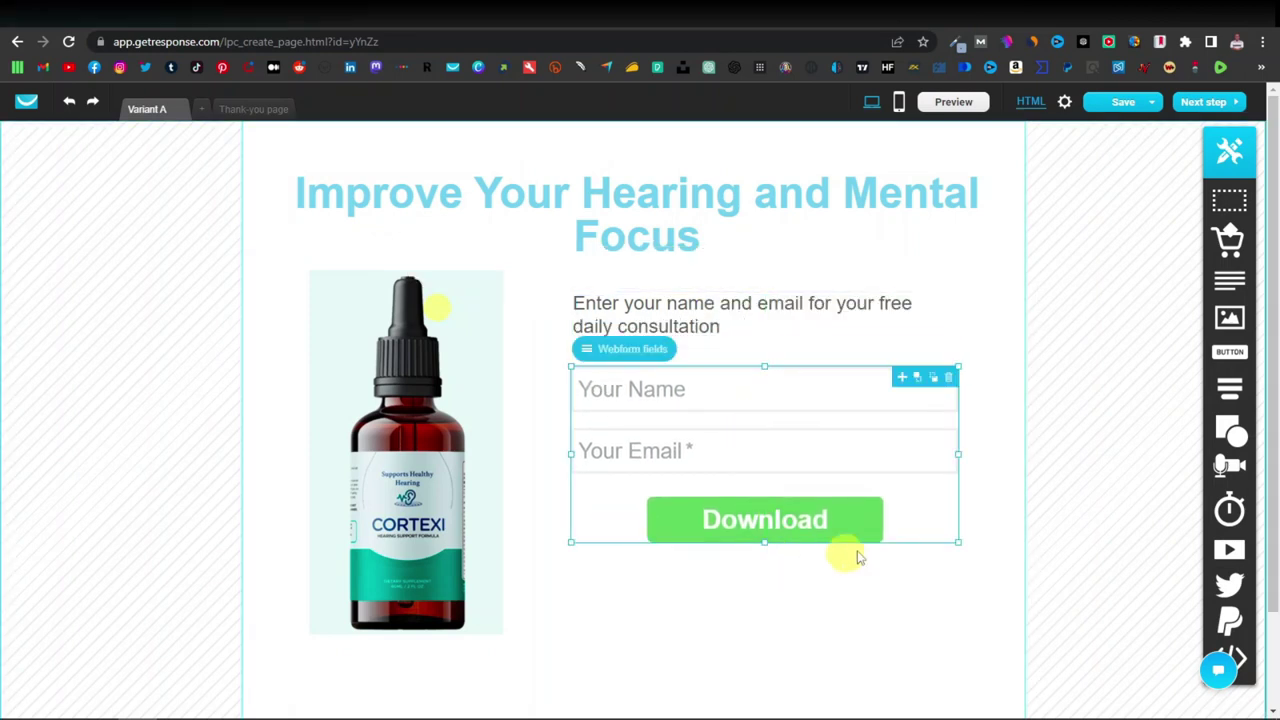
Relabel the form's Download button to 'Sign up'.
left_click(854, 531)
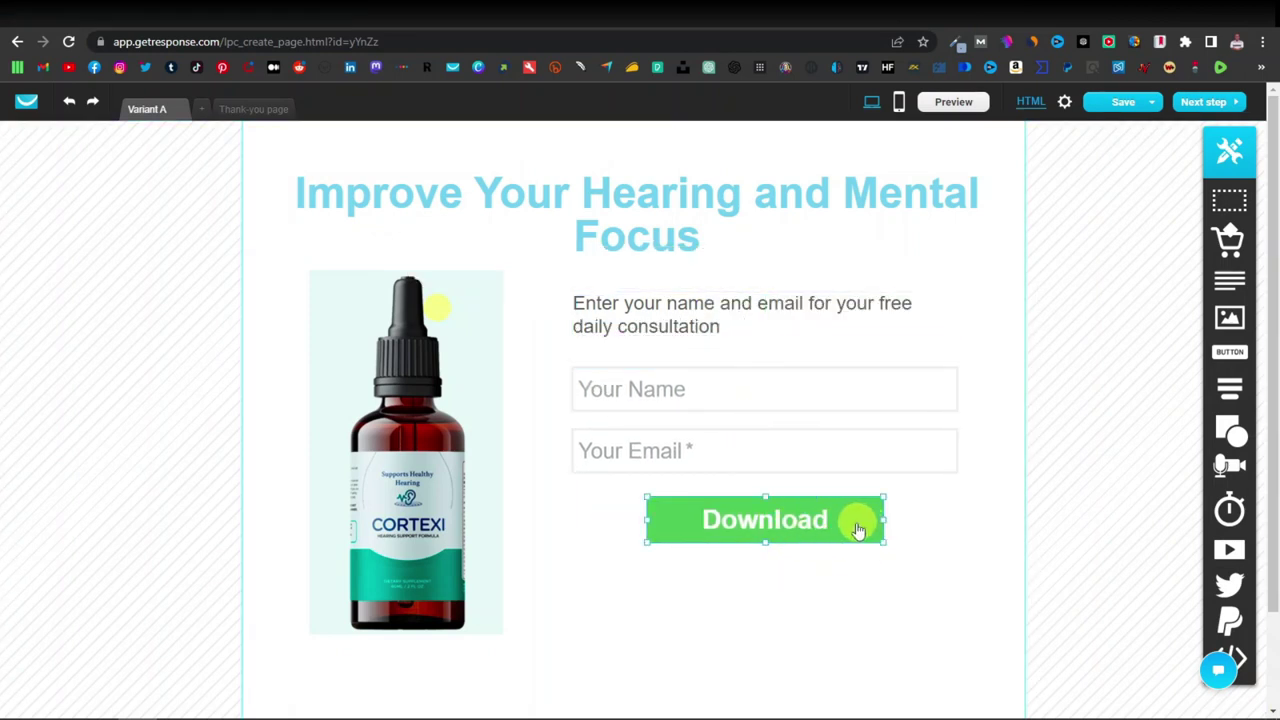
double_click(775, 530)
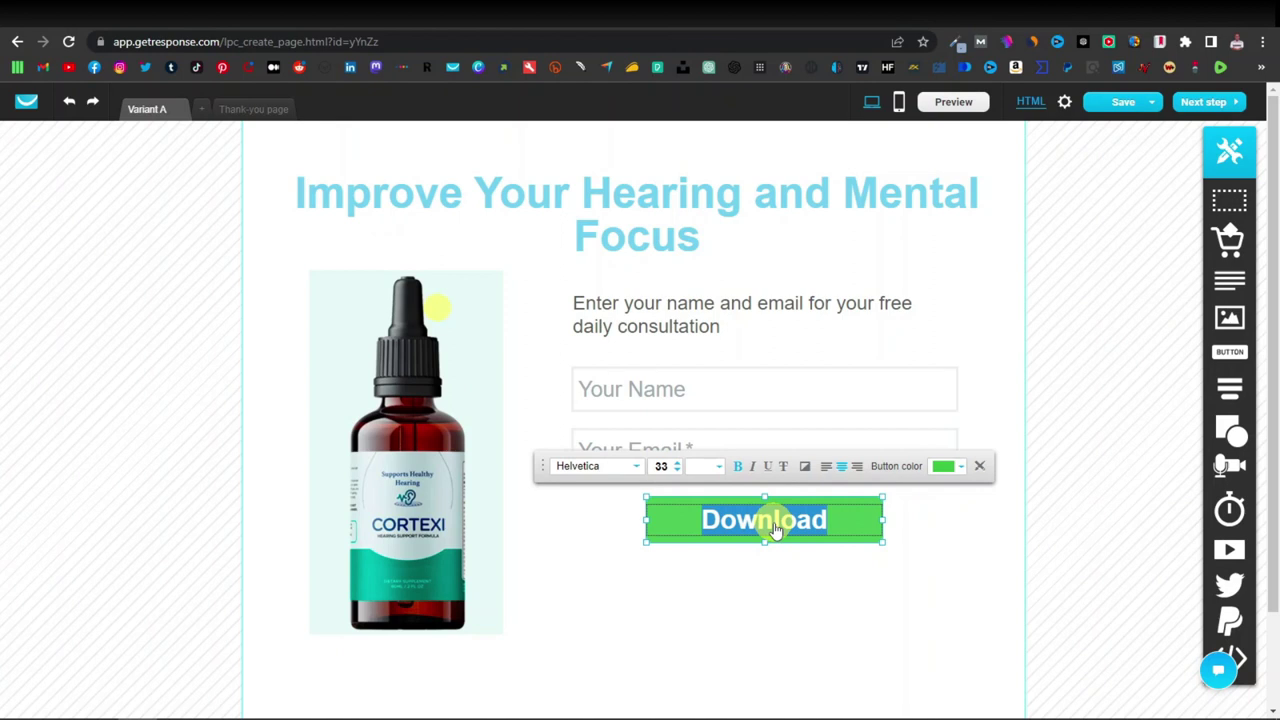
type("Sign up")
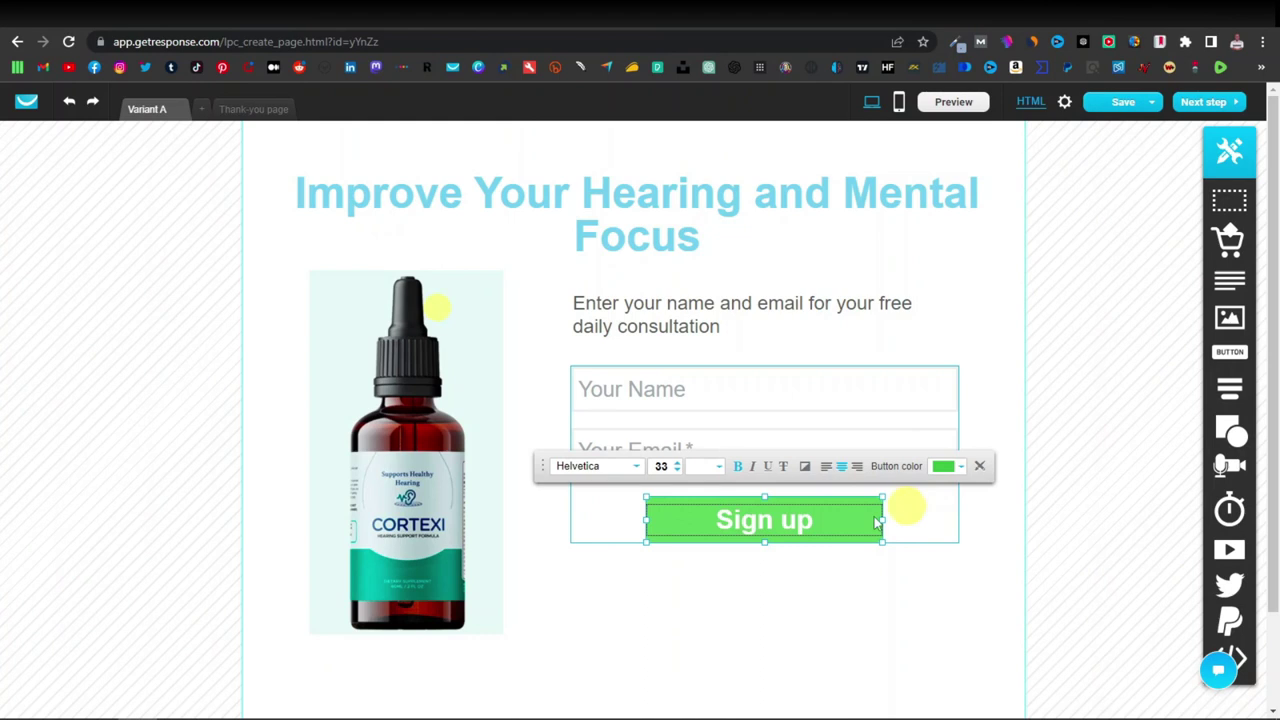
left_click(877, 543)
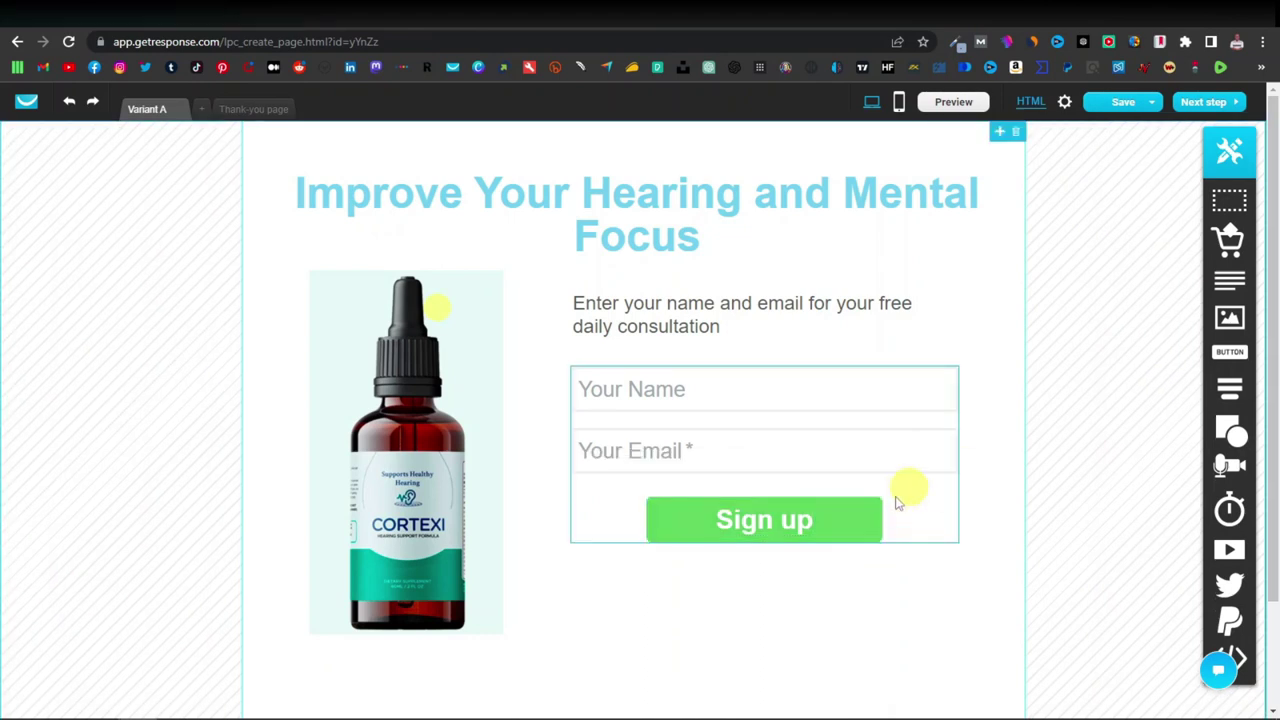
Change the Sign up button colour from green to dark red.
left_click(872, 524)
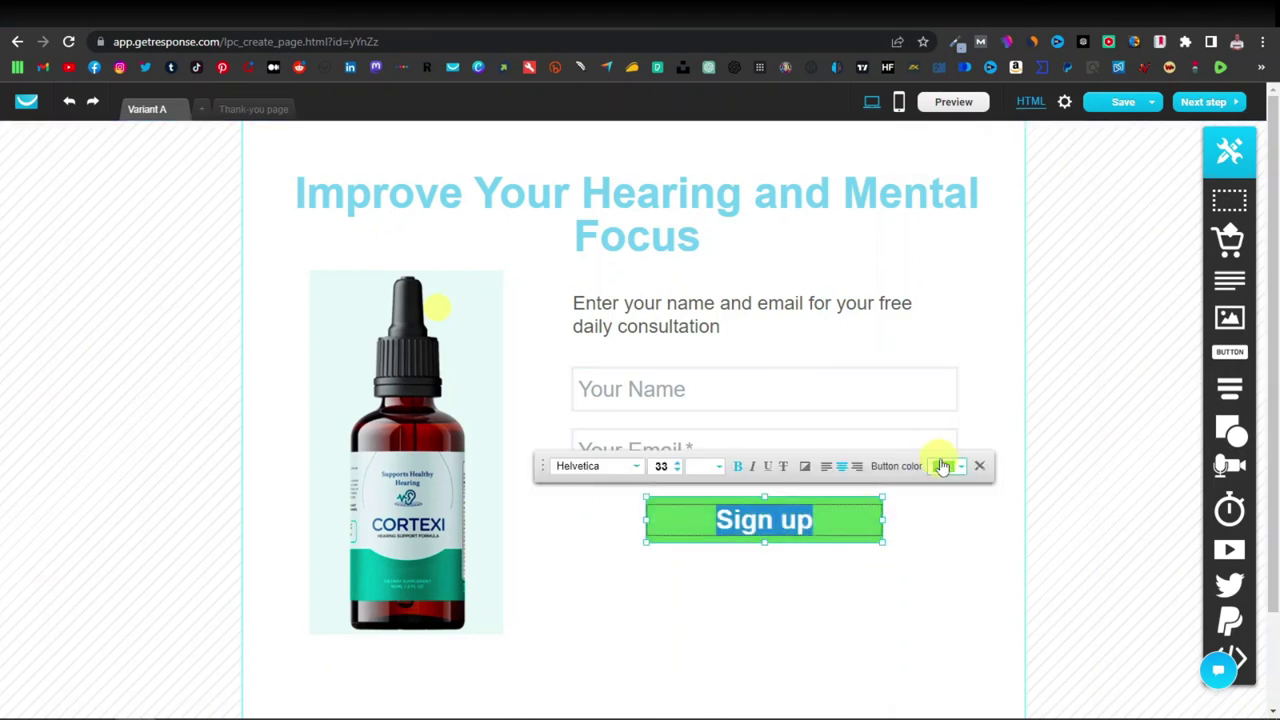
left_click(963, 468)
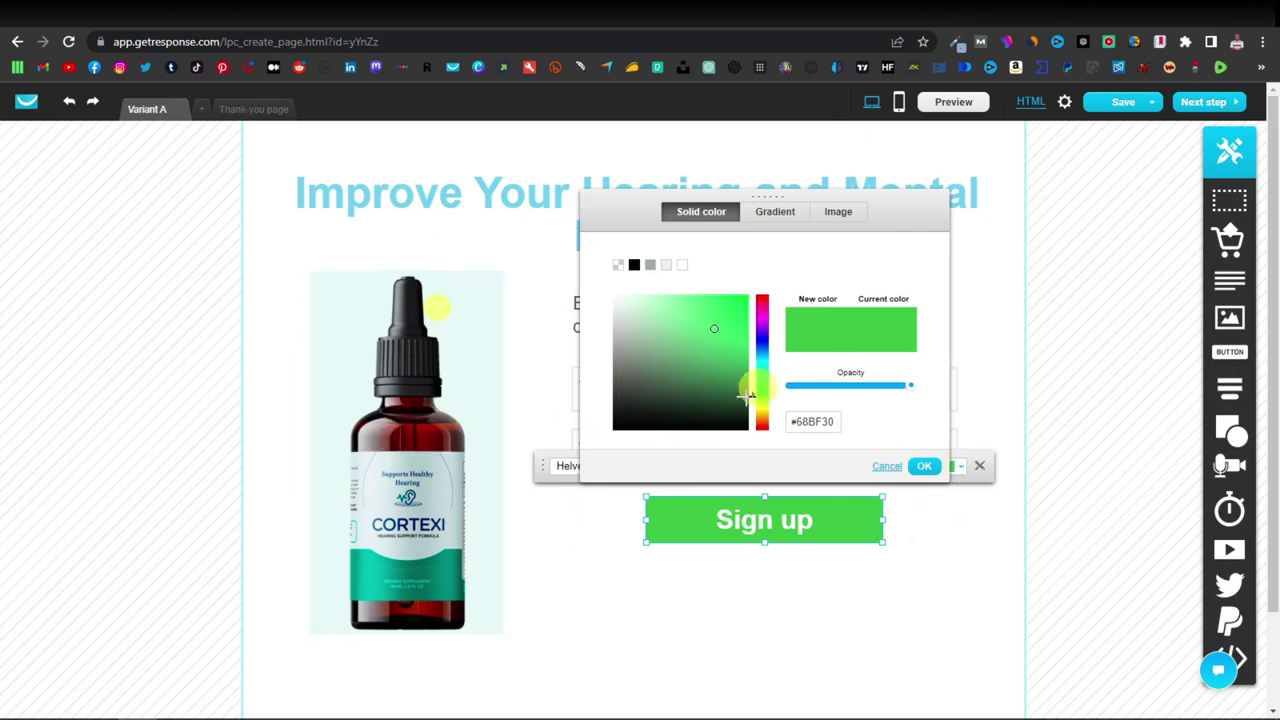
left_click(766, 425)
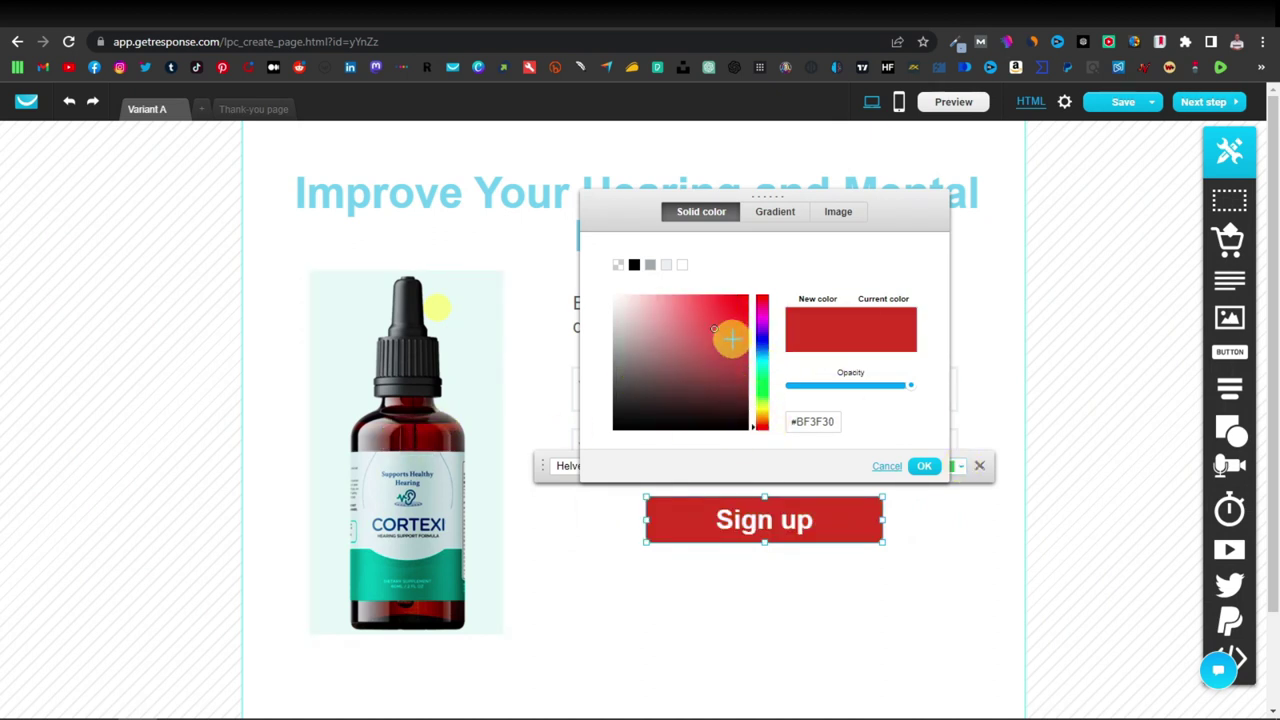
left_click(734, 381)
left_click(928, 467)
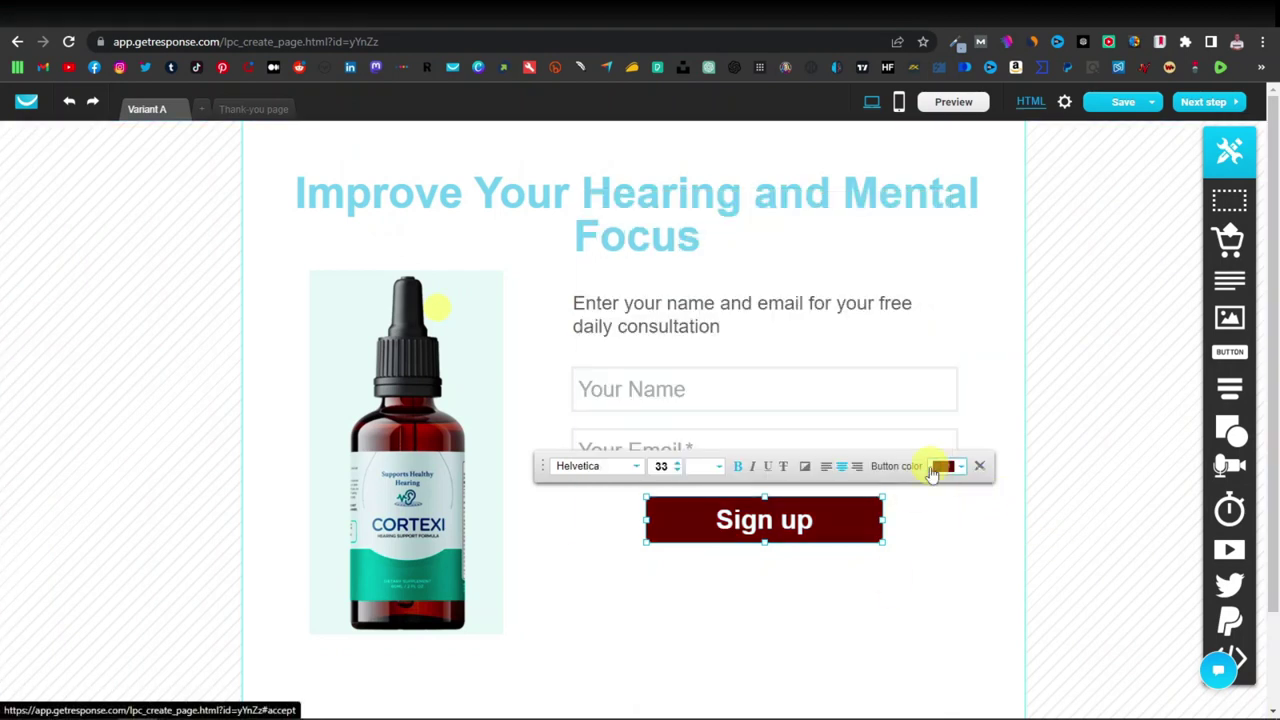
left_click(874, 590)
Create a mobile version of the page and scroll through its stacked layout.
left_click(901, 110)
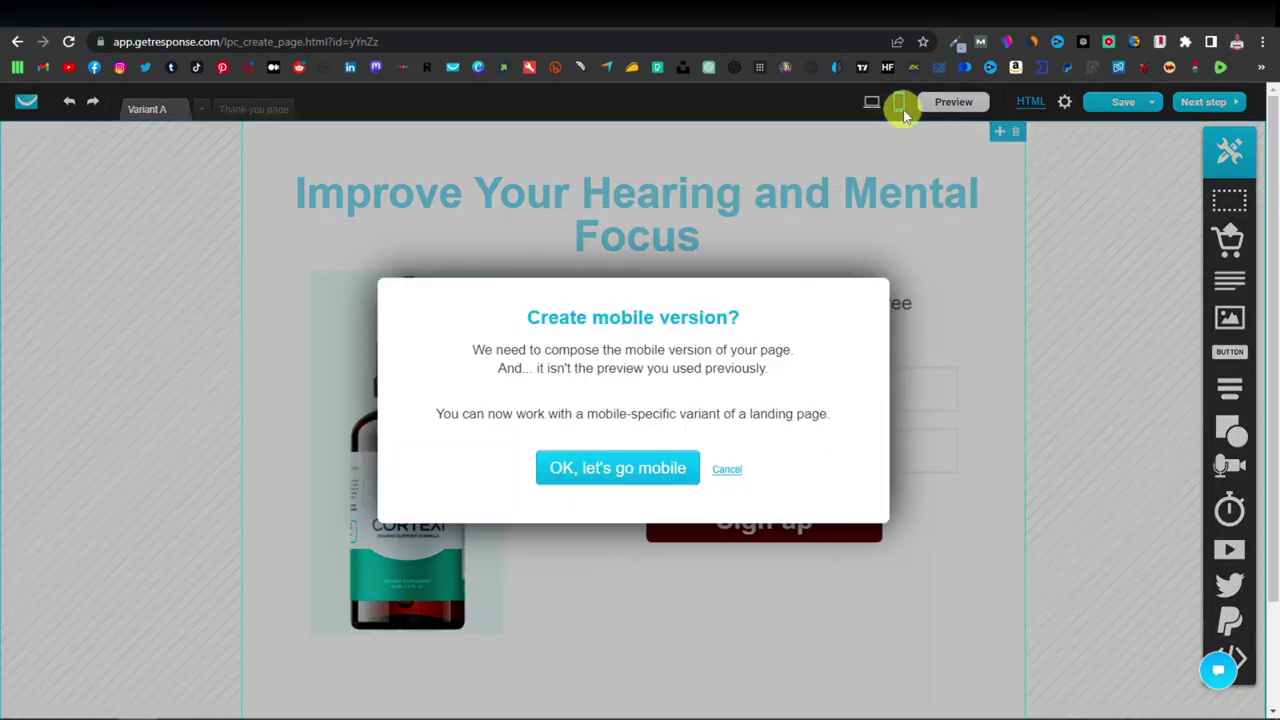
left_click(621, 468)
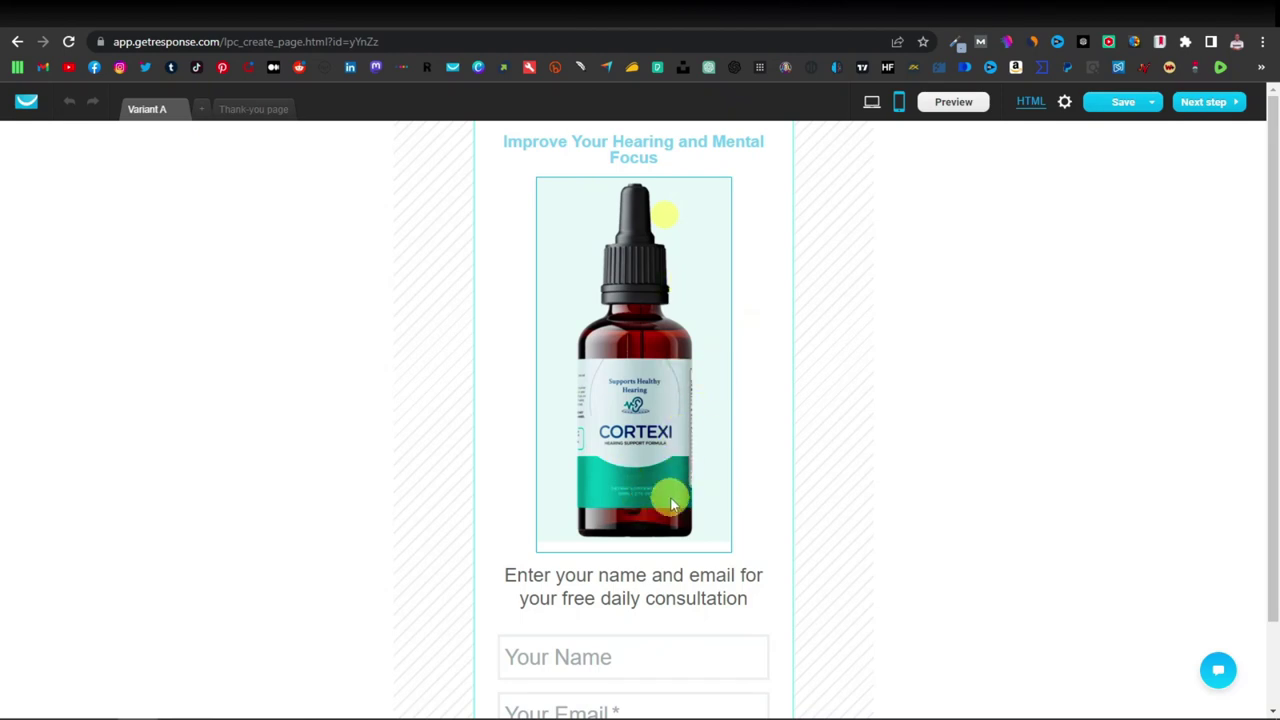
scroll(665, 540, "down", 1)
scroll(655, 570, "up", 1)
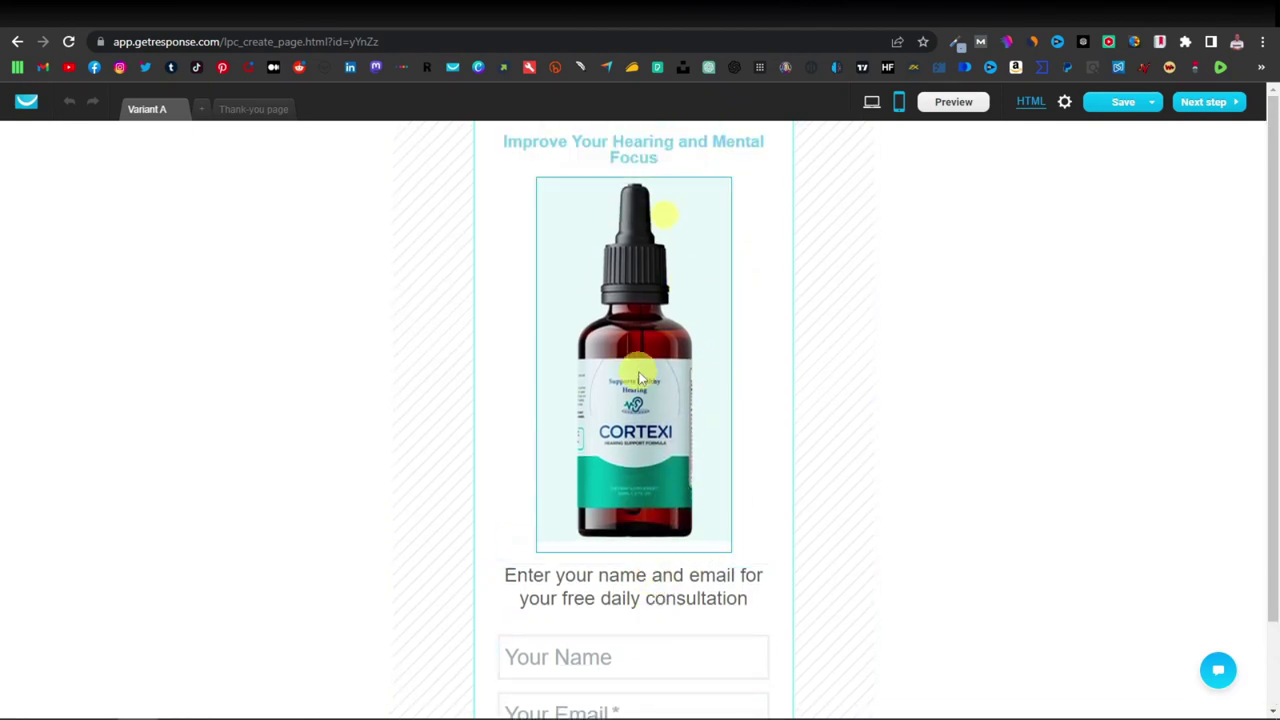
scroll(632, 426, "down", 1)
scroll(654, 523, "up", 1)
Return to the desktop layout and move the landing page on to the next step.
scroll(677, 580, "down", 1)
scroll(678, 583, "up", 1)
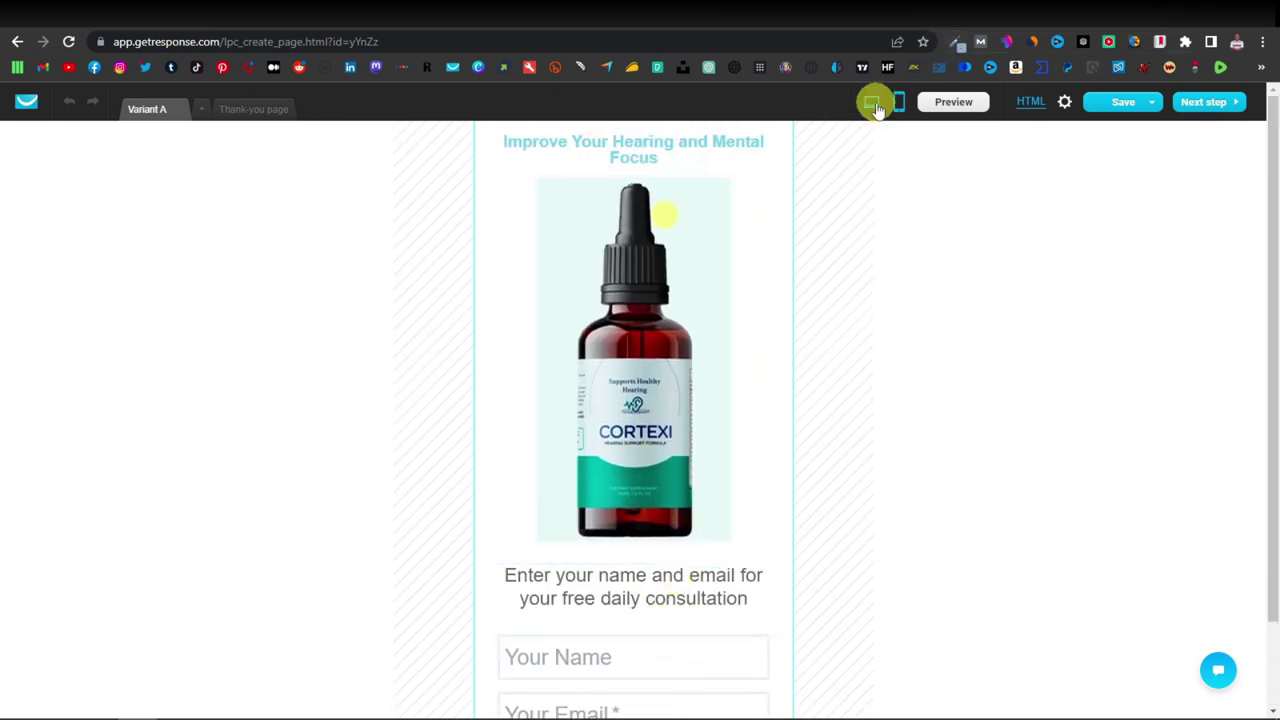
left_click(873, 104)
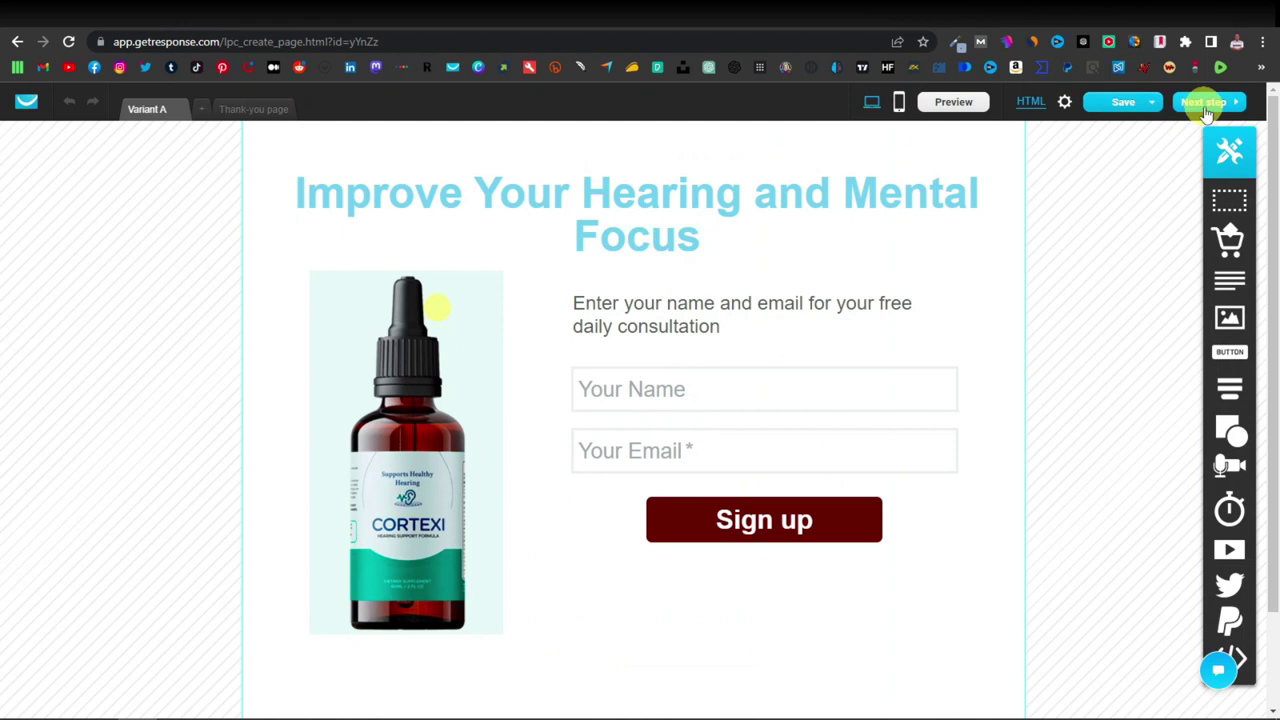
left_click(1206, 104)
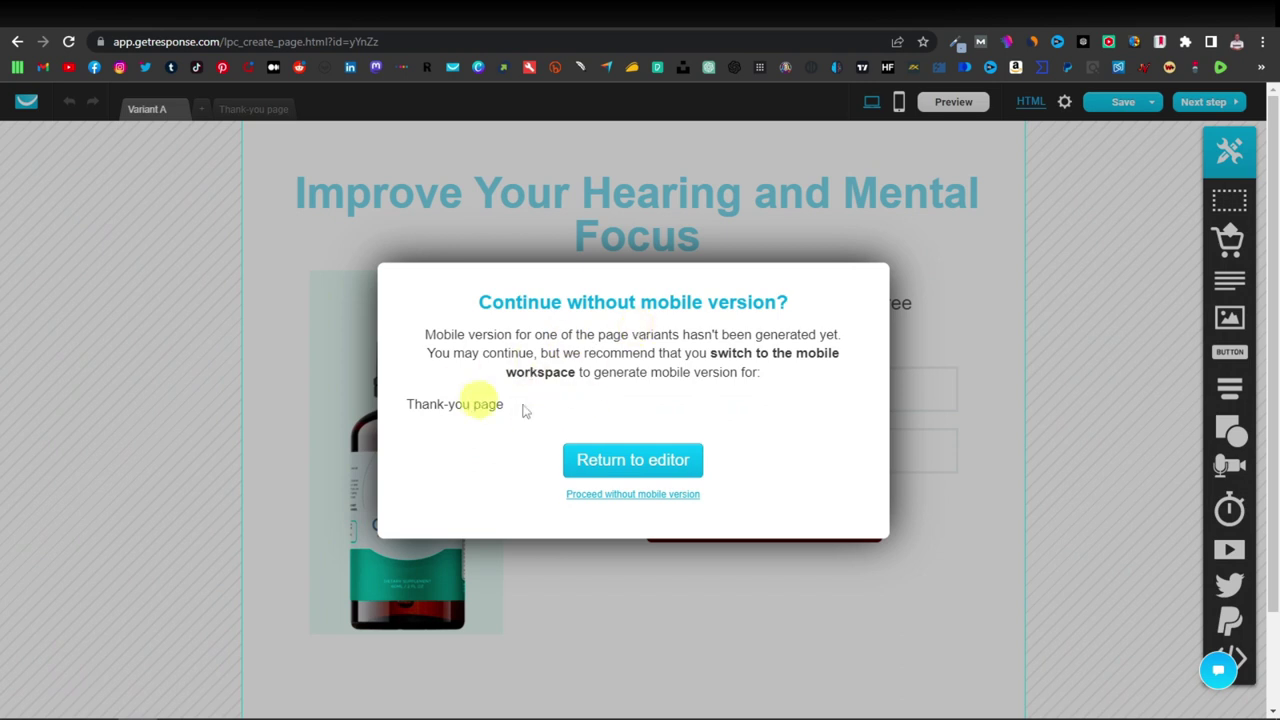
Proceed without a mobile version and scroll to the subscription settings.
left_click(633, 494)
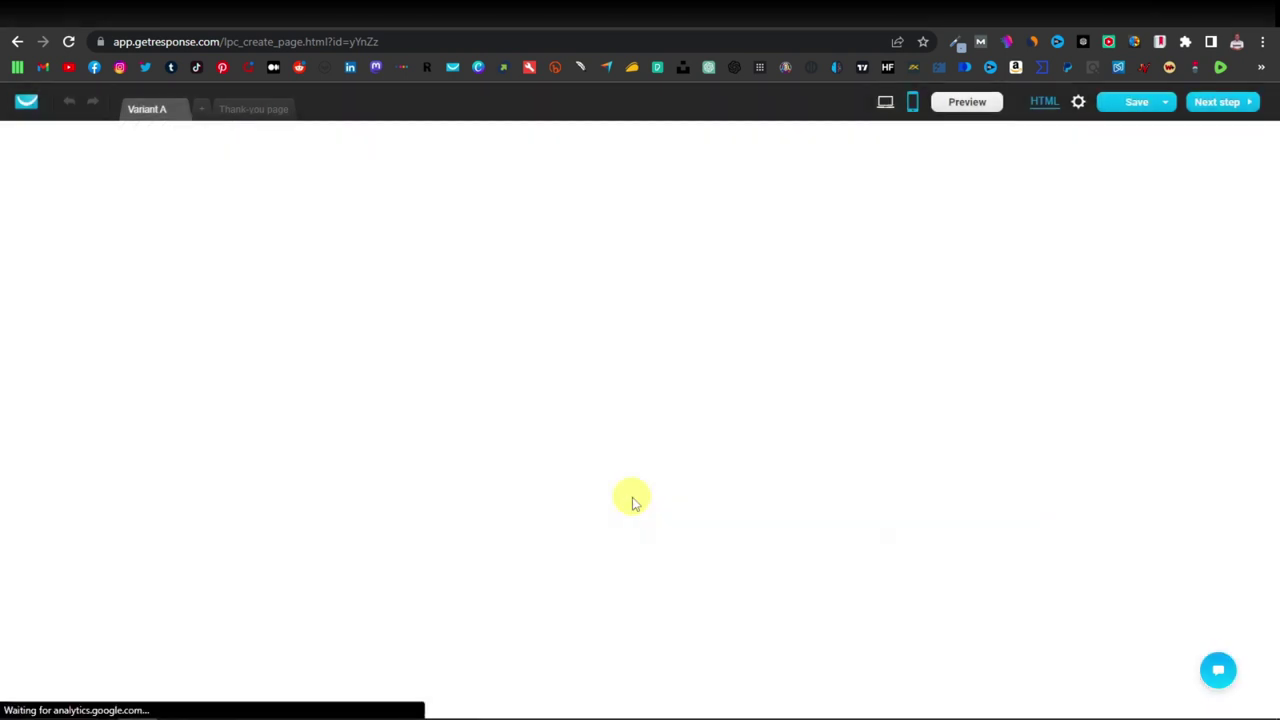
scroll(531, 320, "down", 1)
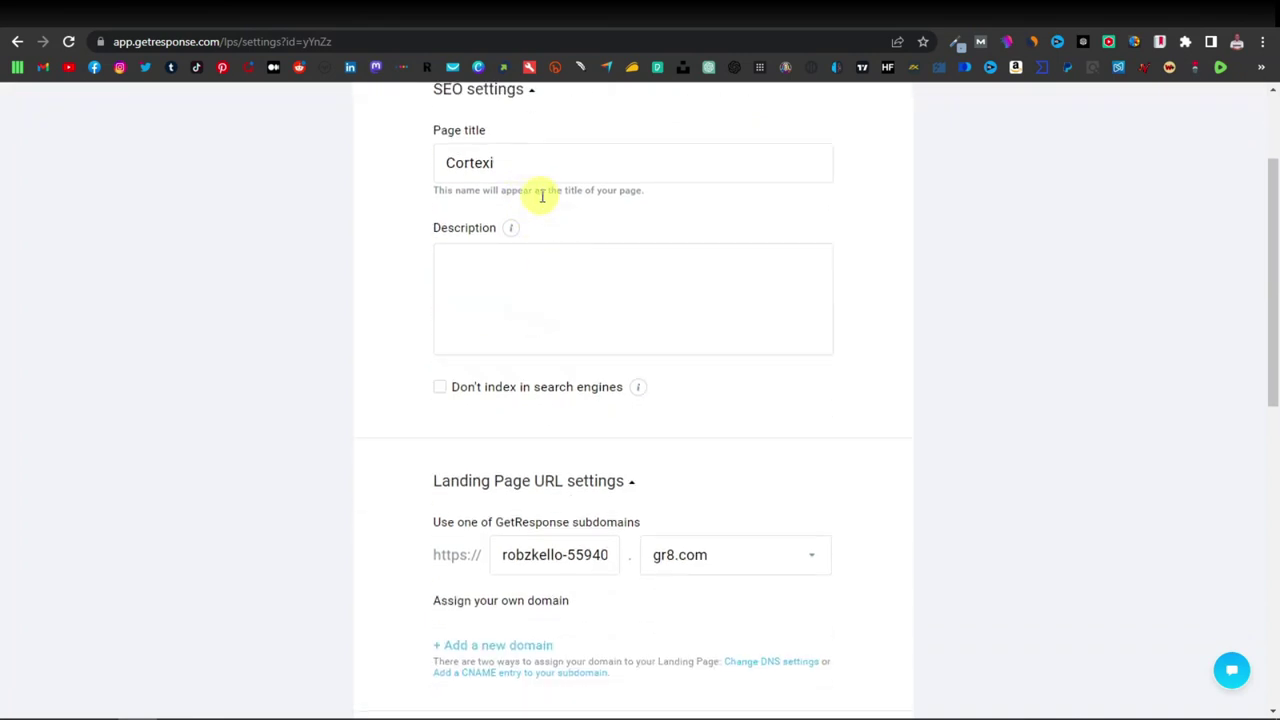
scroll(554, 429, "down", 4)
scroll(538, 397, "up", 2)
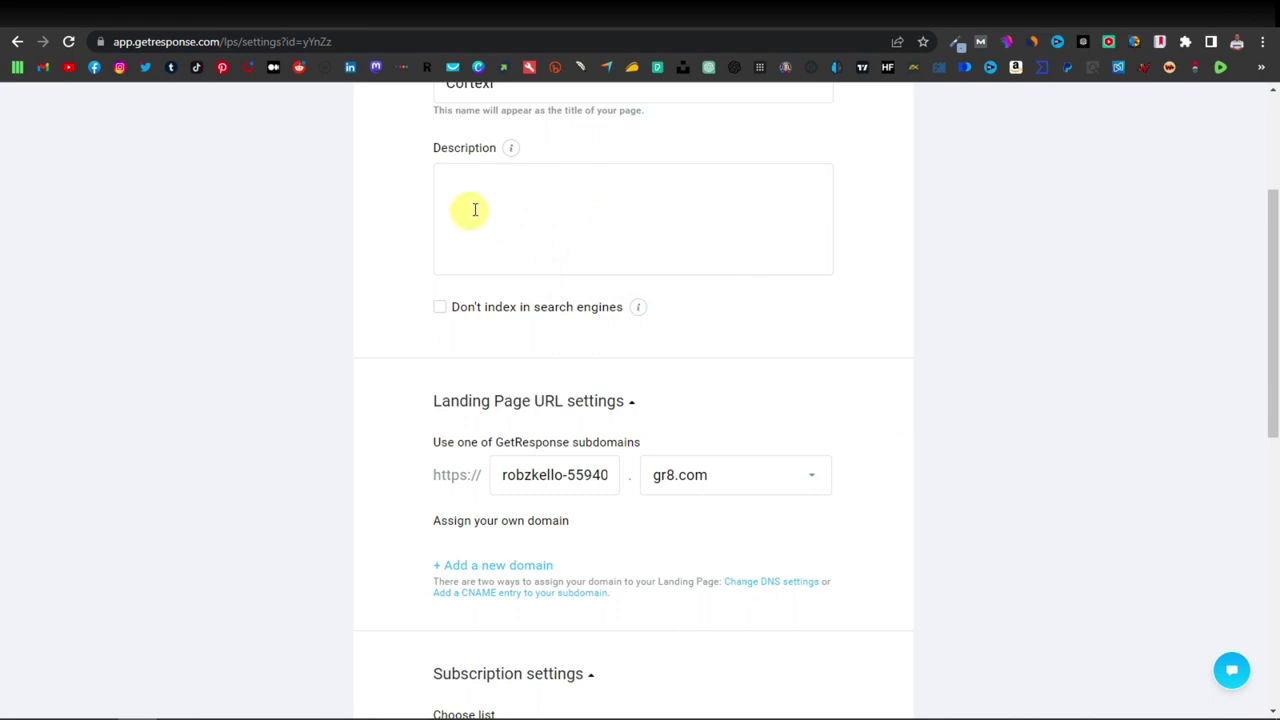
scroll(532, 225, "down", 5)
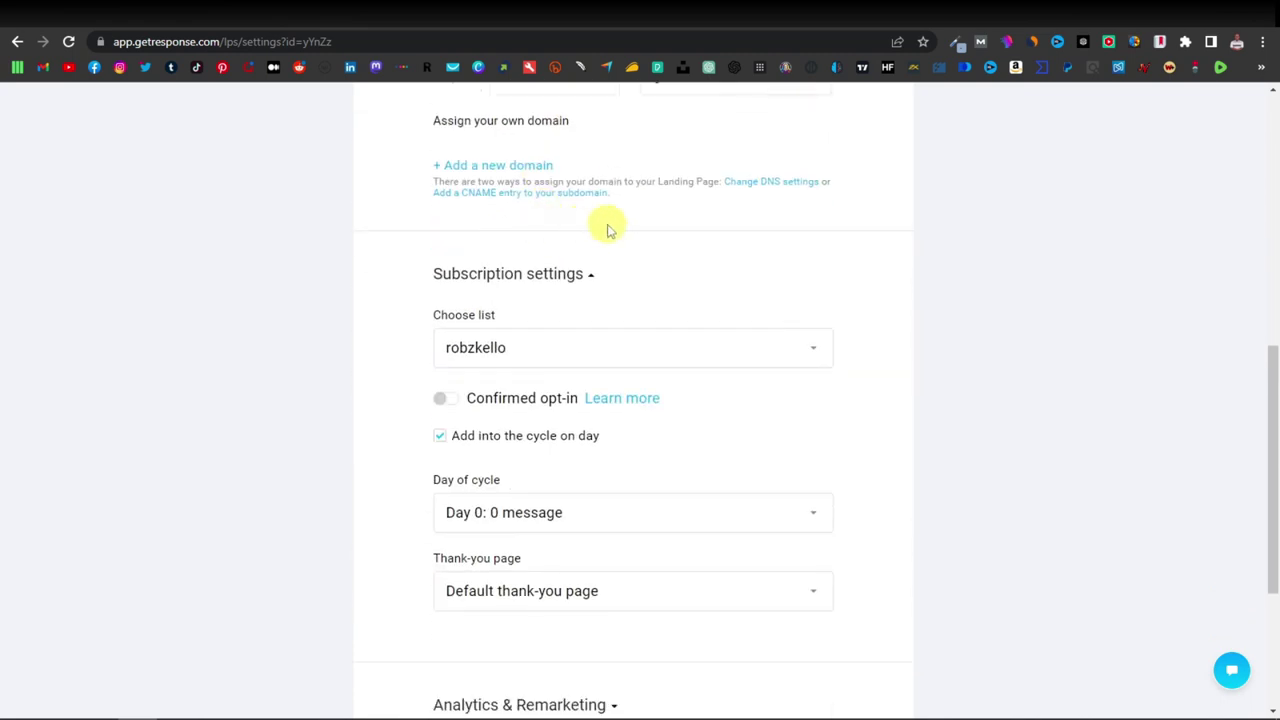
scroll(606, 224, "up", 2)
scroll(606, 226, "down", 3)
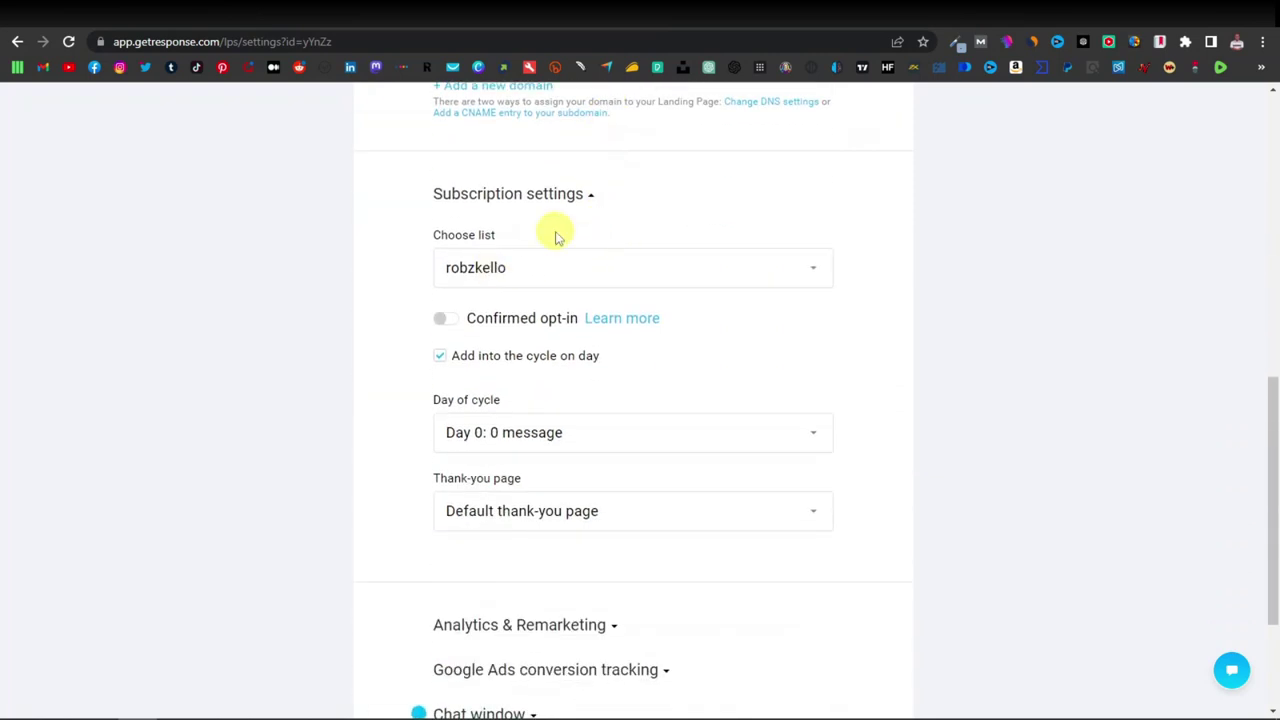
Send sign-ups to the Cortexi list and use a custom thank-you page.
left_click(557, 273)
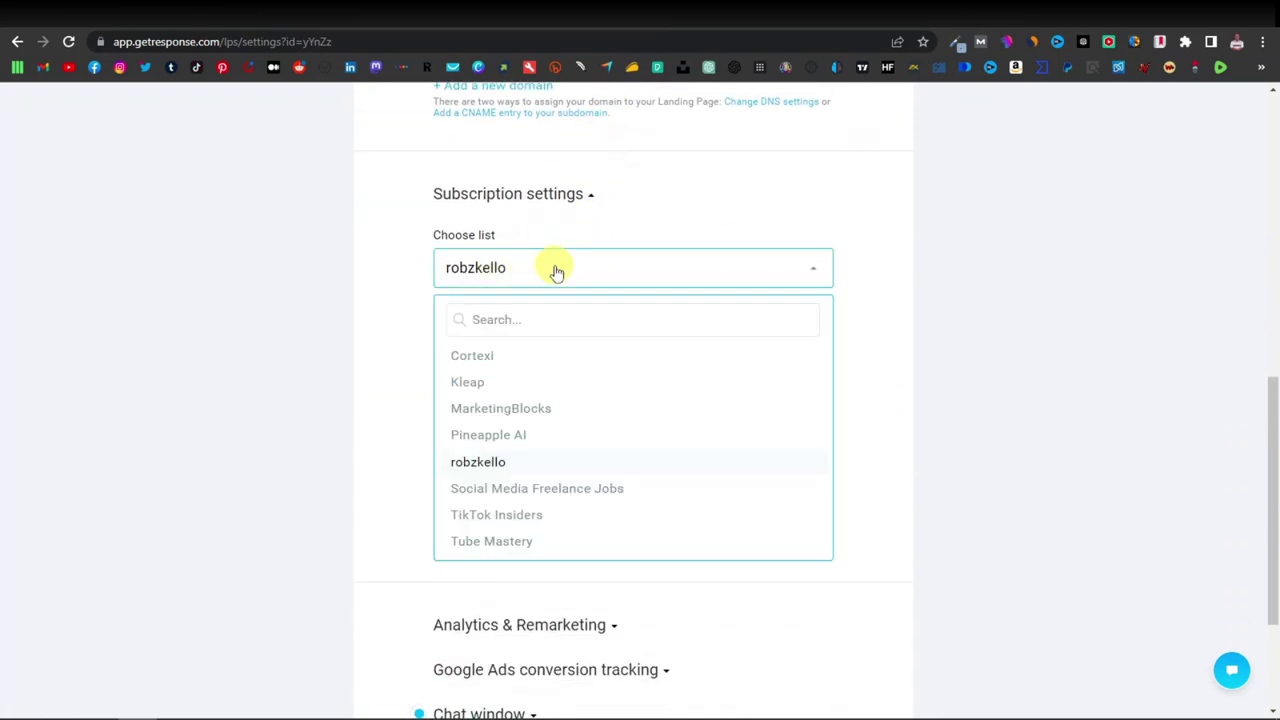
left_click(497, 364)
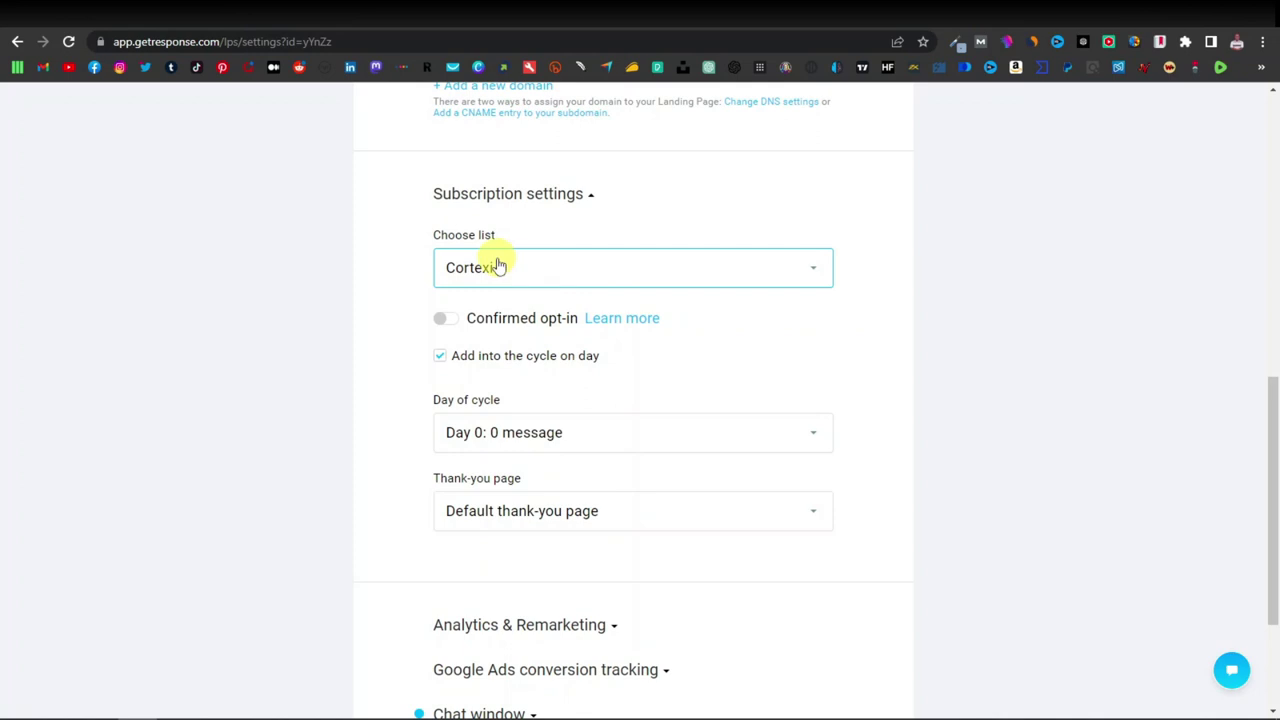
scroll(508, 309, "down", 2)
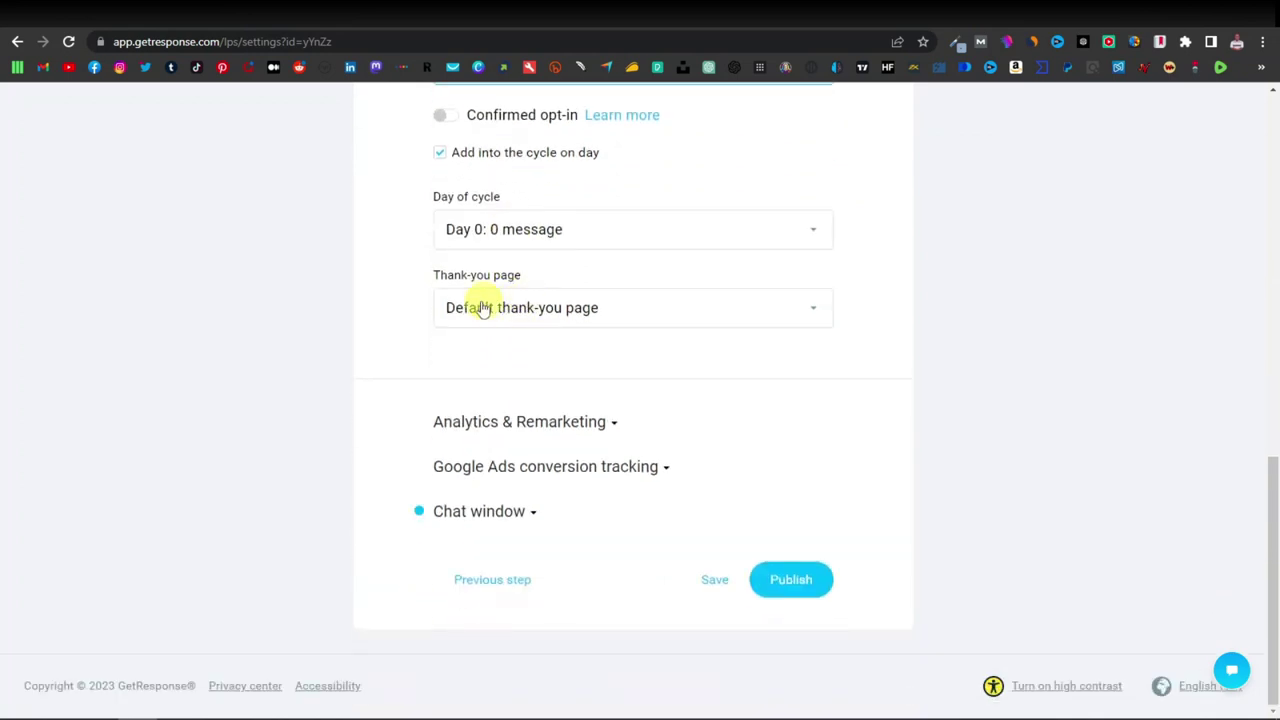
left_click(540, 315)
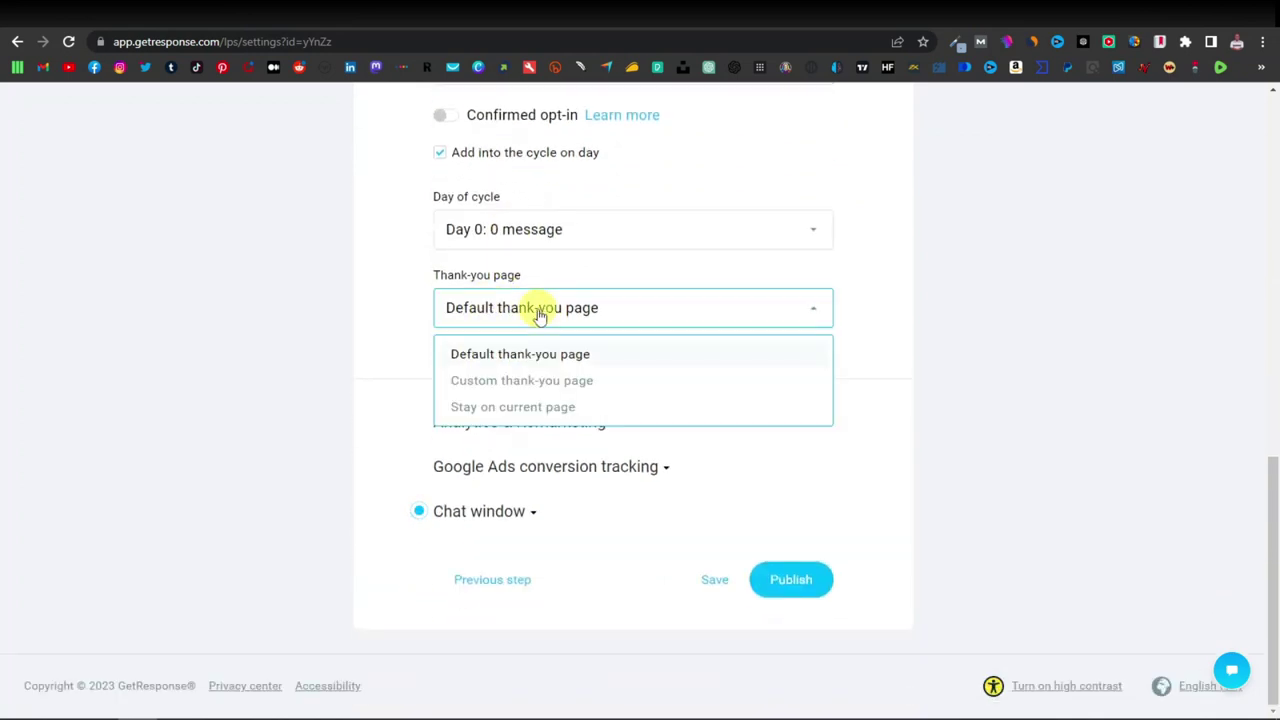
left_click(553, 382)
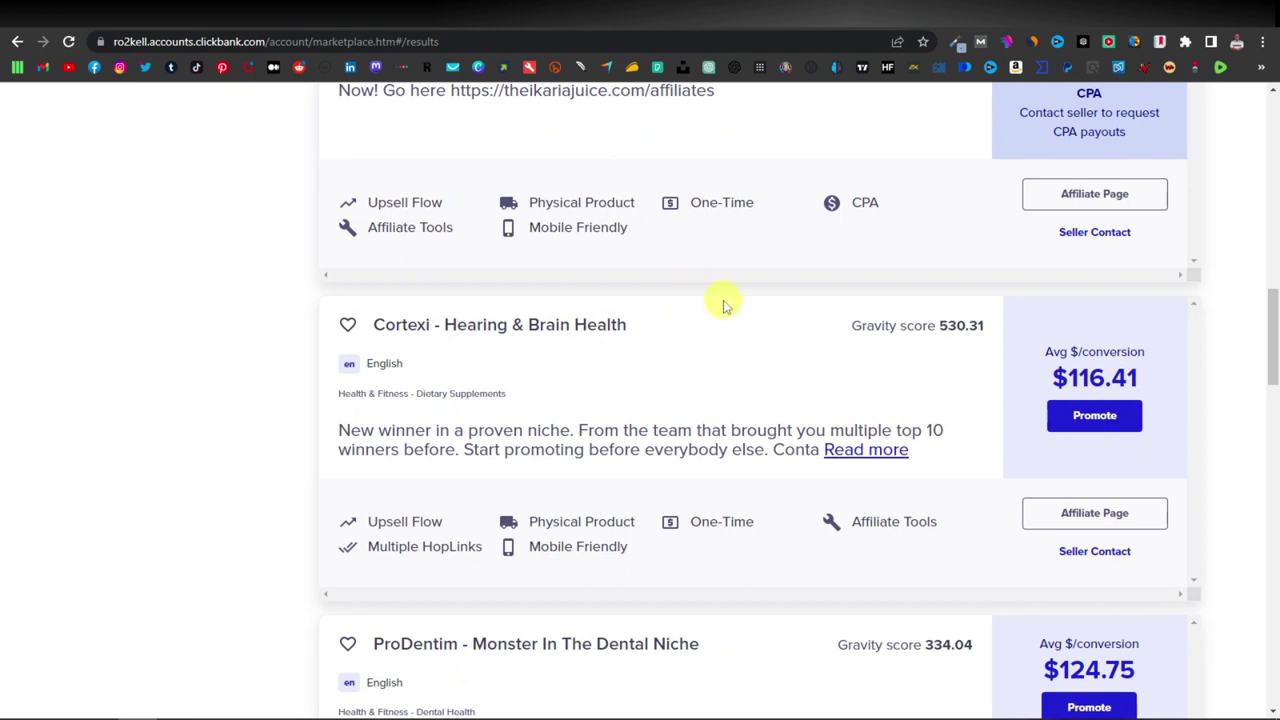
Generate an encrypted ClickBank HopLink for Cortexi and paste it as the custom thank-you URL.
left_click(1104, 428)
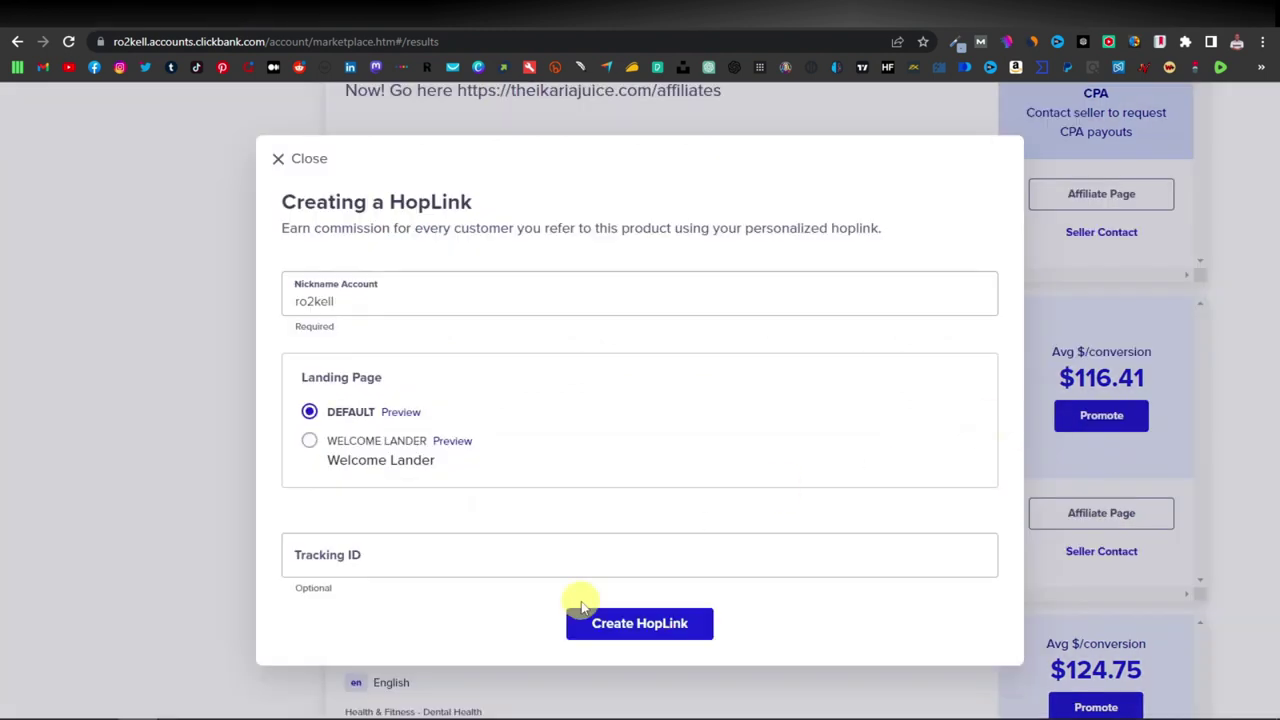
left_click(647, 628)
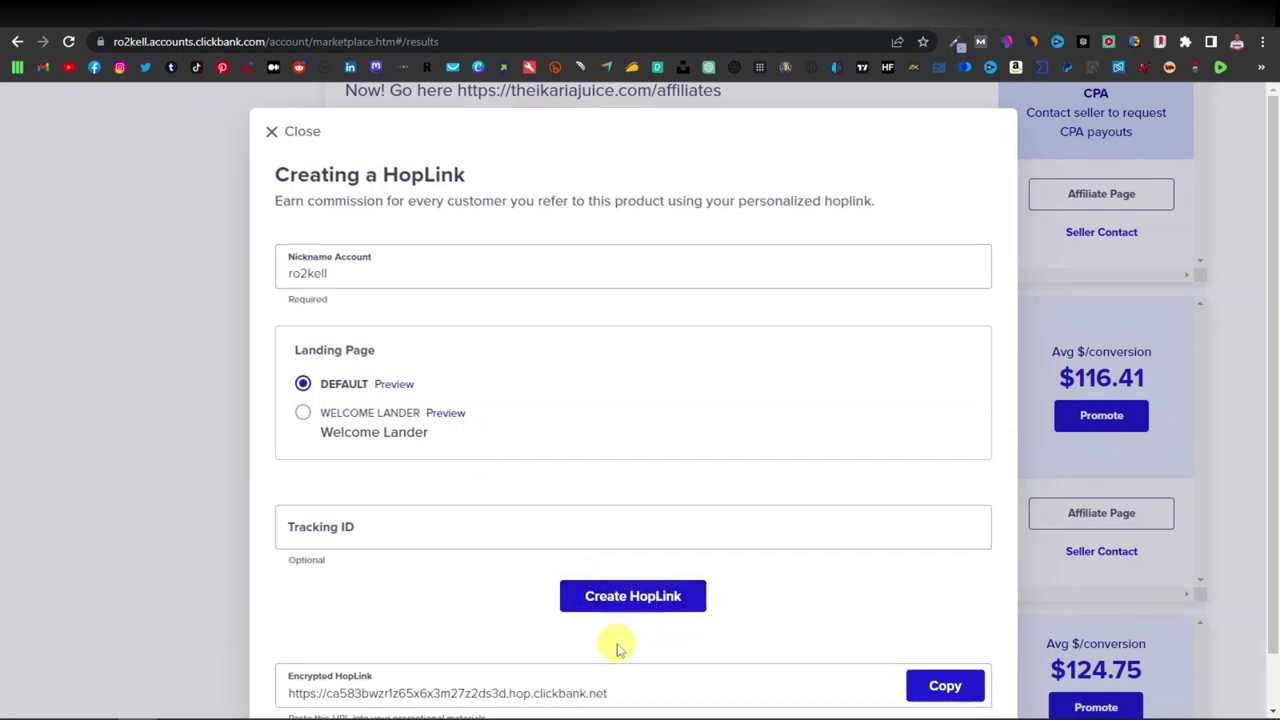
left_click(940, 684)
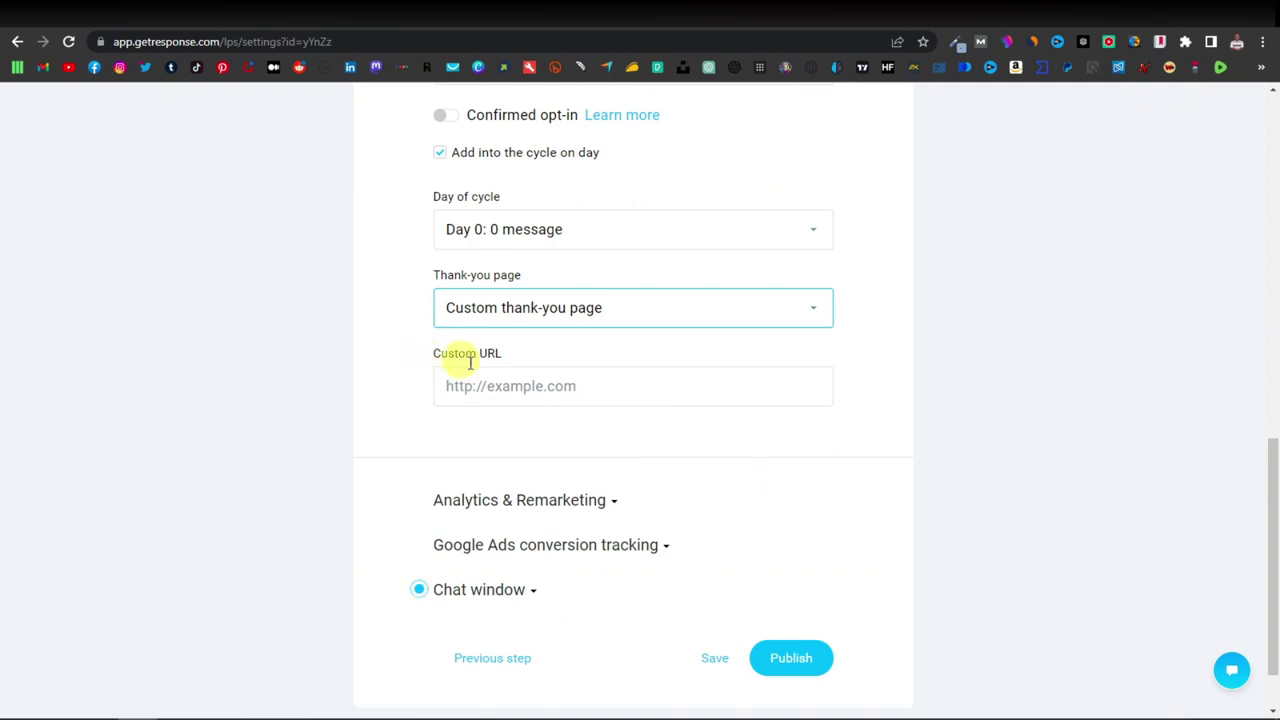
left_click(500, 386)
key("ctrl+v")
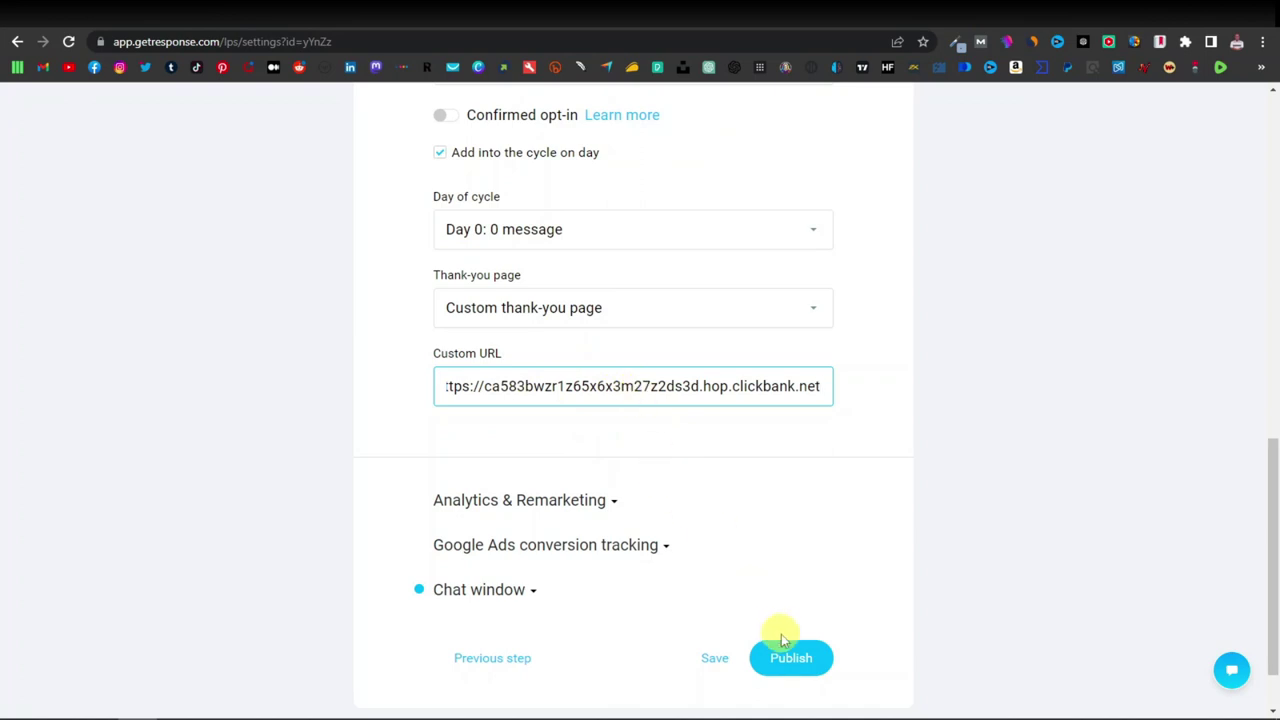
Publish the Cortexi landing page and open its live URL in a new tab.
scroll(614, 537, "down", 2)
left_click(802, 582)
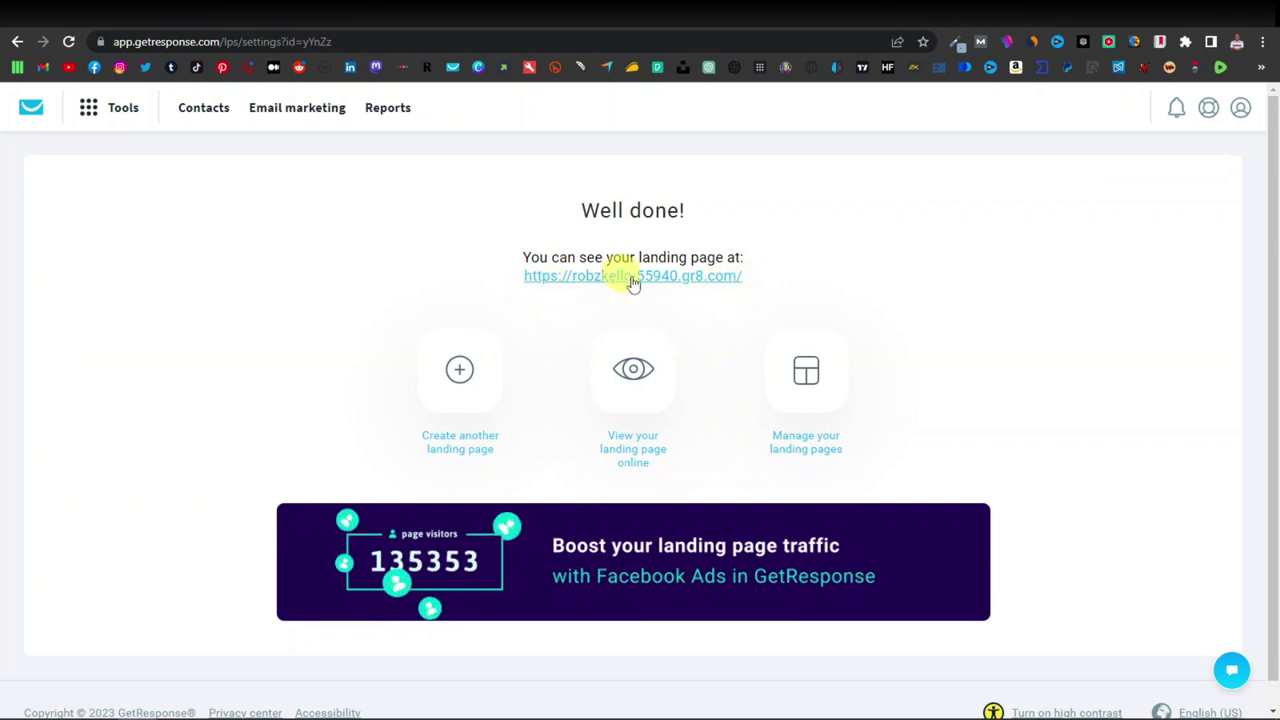
right_click(632, 279)
left_click(786, 288)
On the live landing page, submit a test sign-up with a name and email address.
left_click(212, 30)
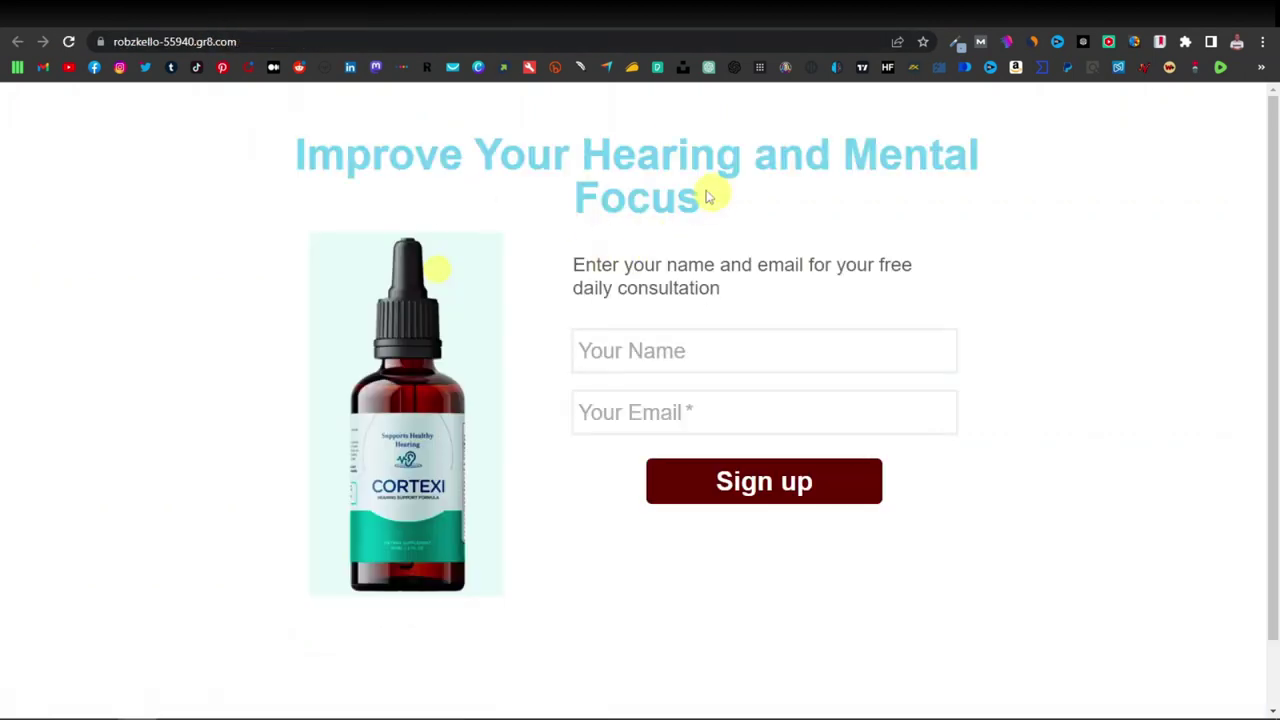
left_click(700, 348)
type("Robert")
key("Tab")
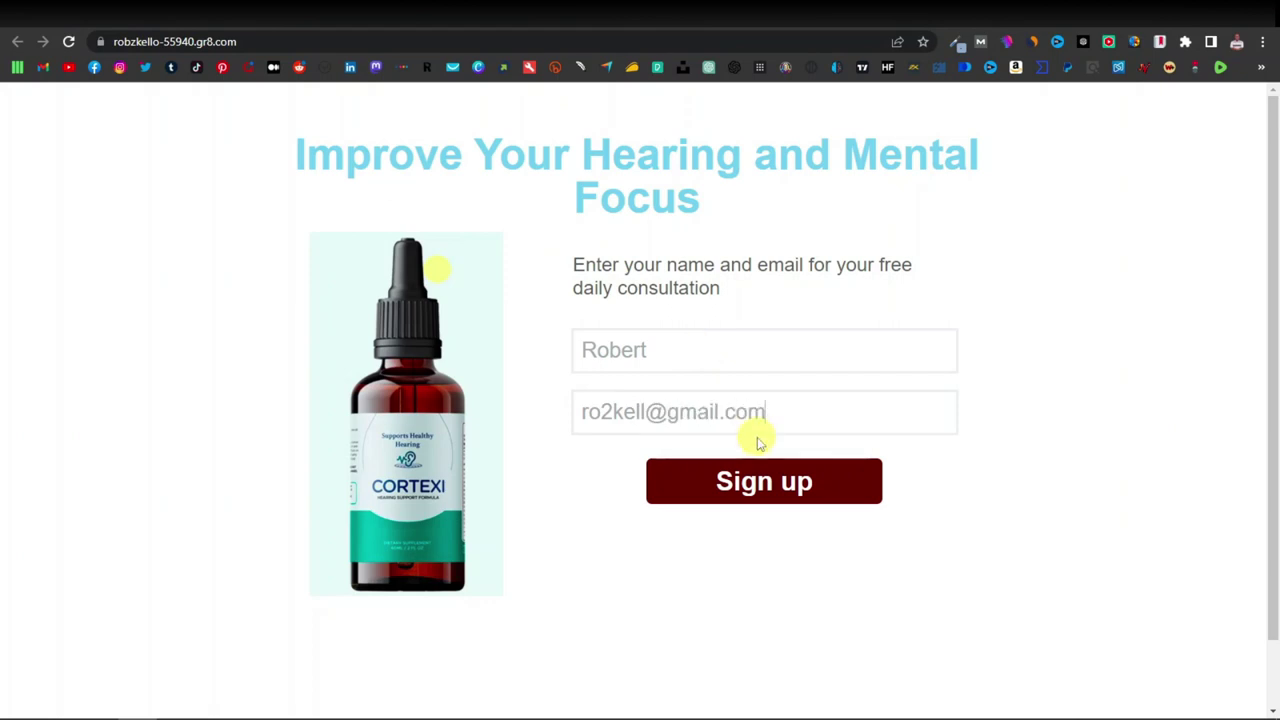
left_click(766, 484)
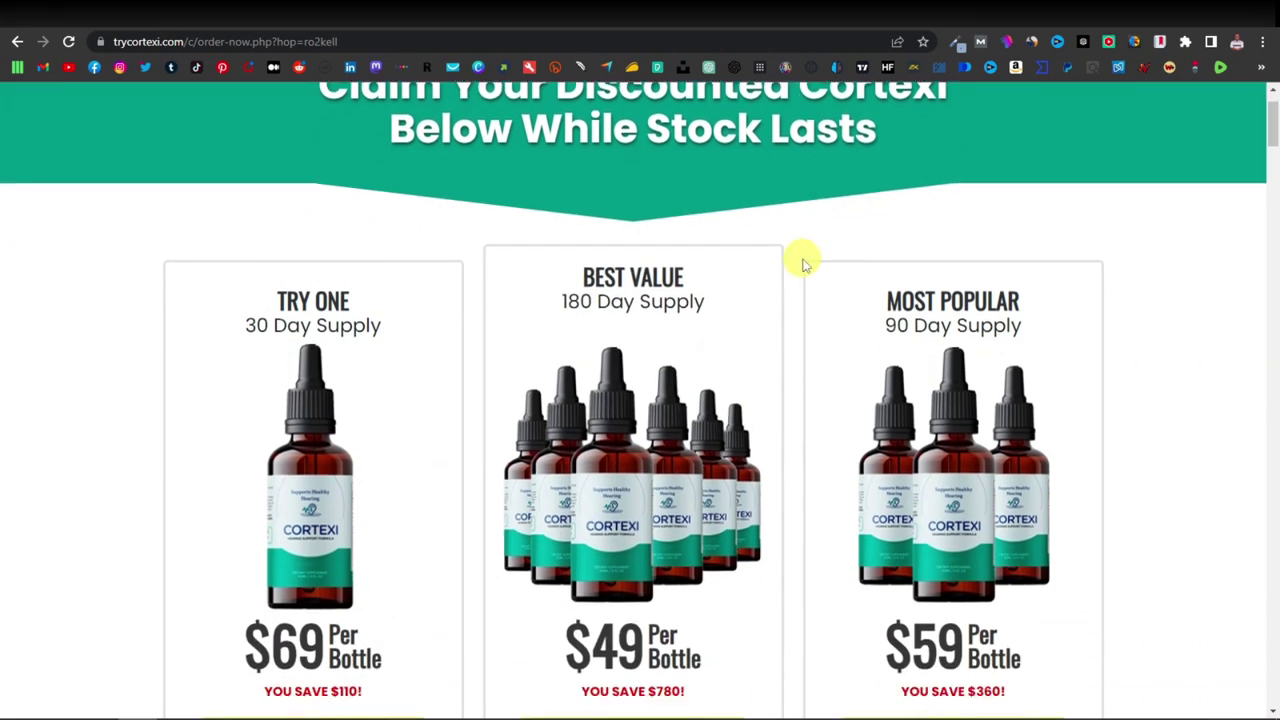
Scroll through the Cortexi order page, then return to GetResponse and show its Tools list.
scroll(798, 262, "down", 3)
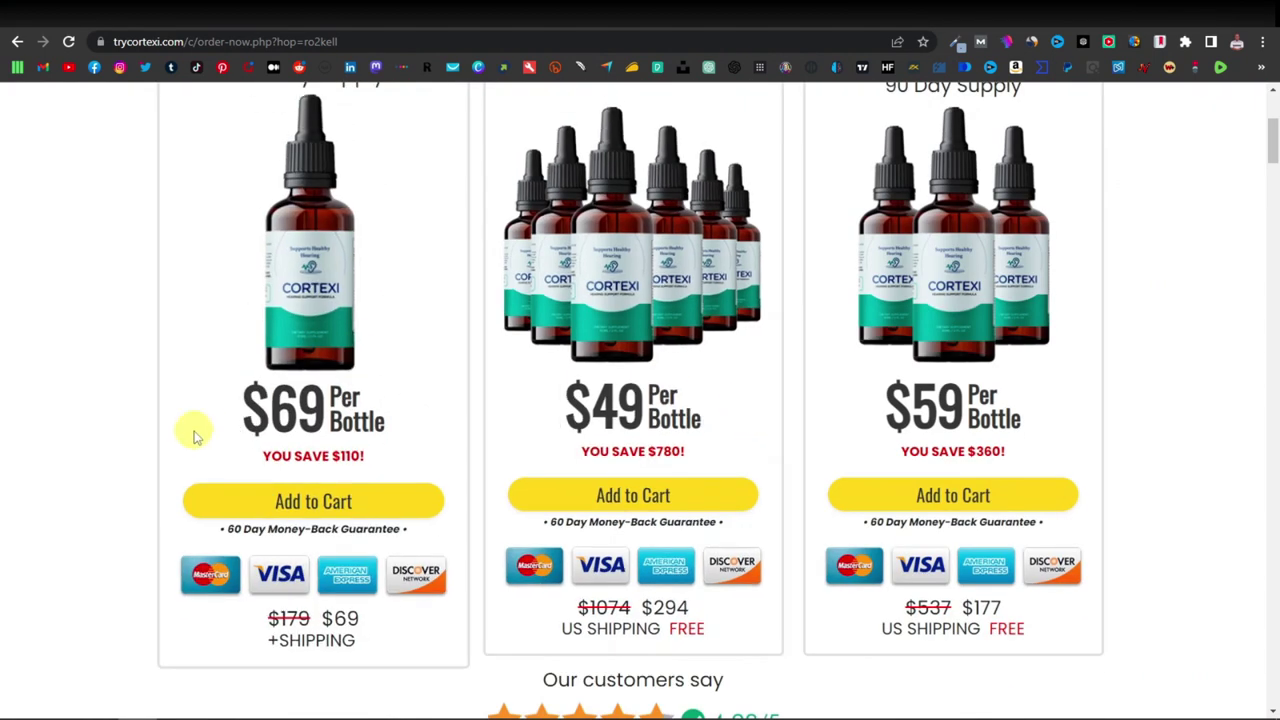
scroll(729, 470, "up", 3)
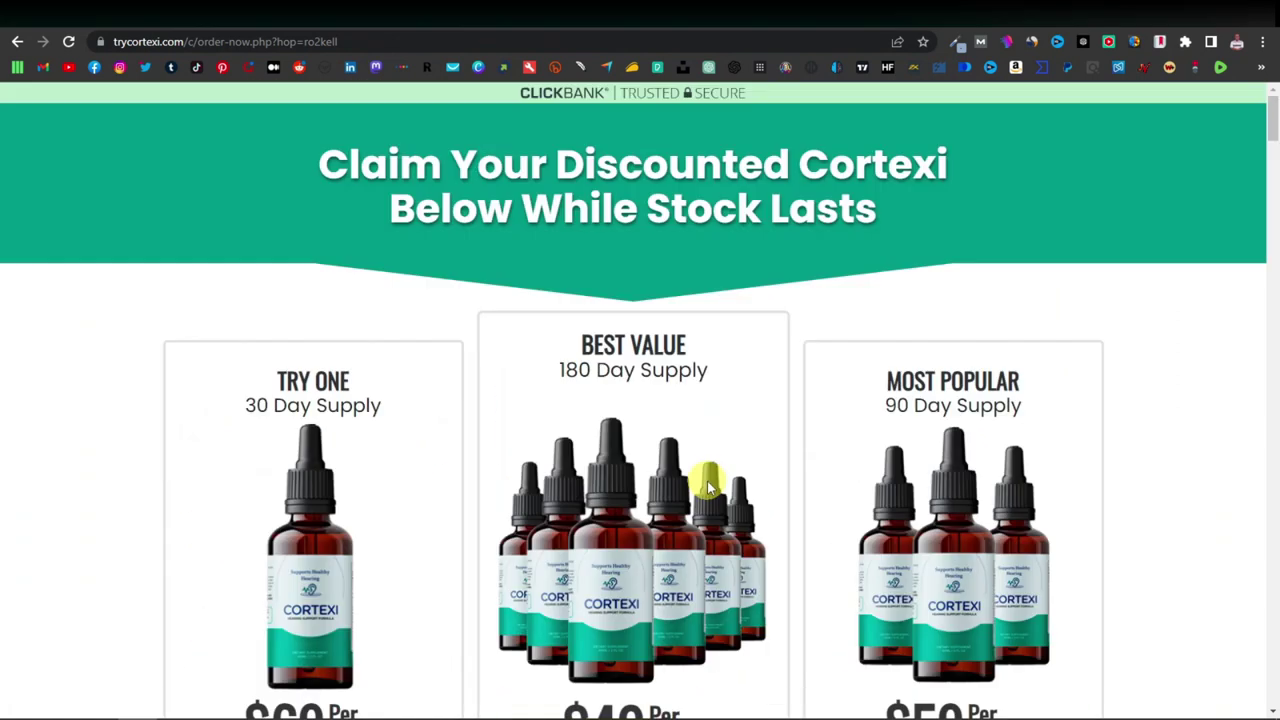
left_click(860, 14)
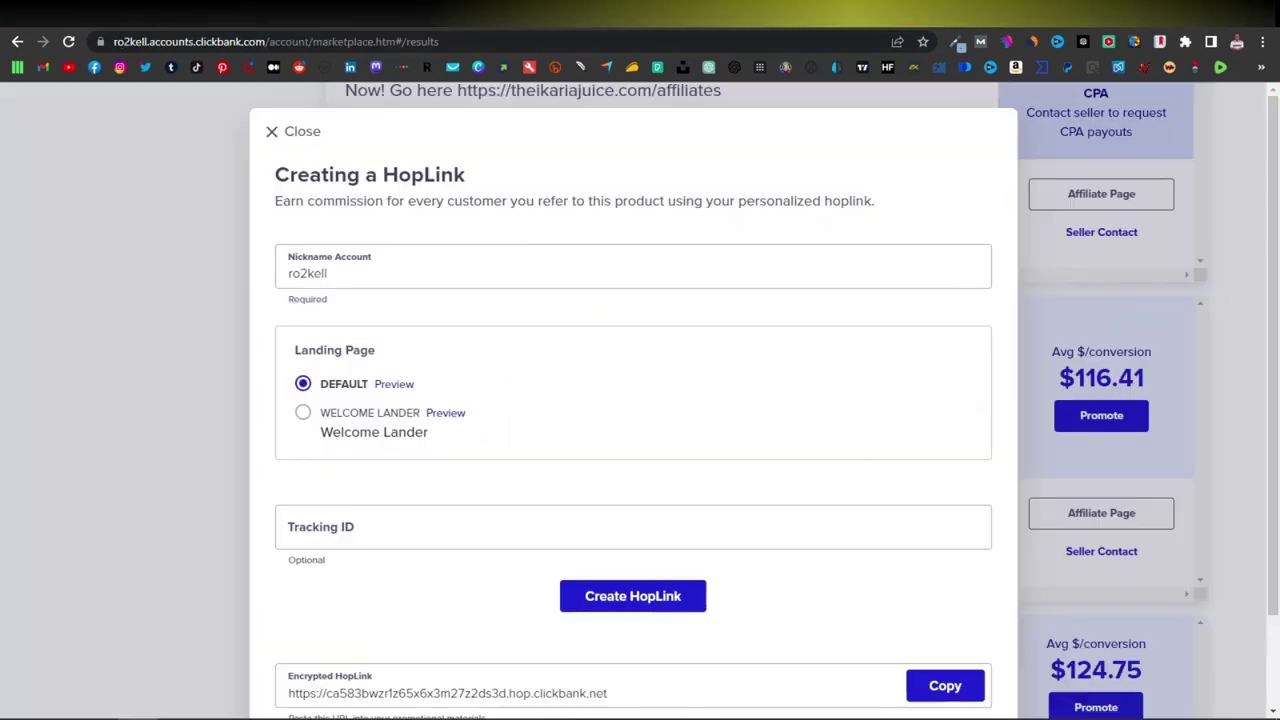
mouse_move(1100, 380)
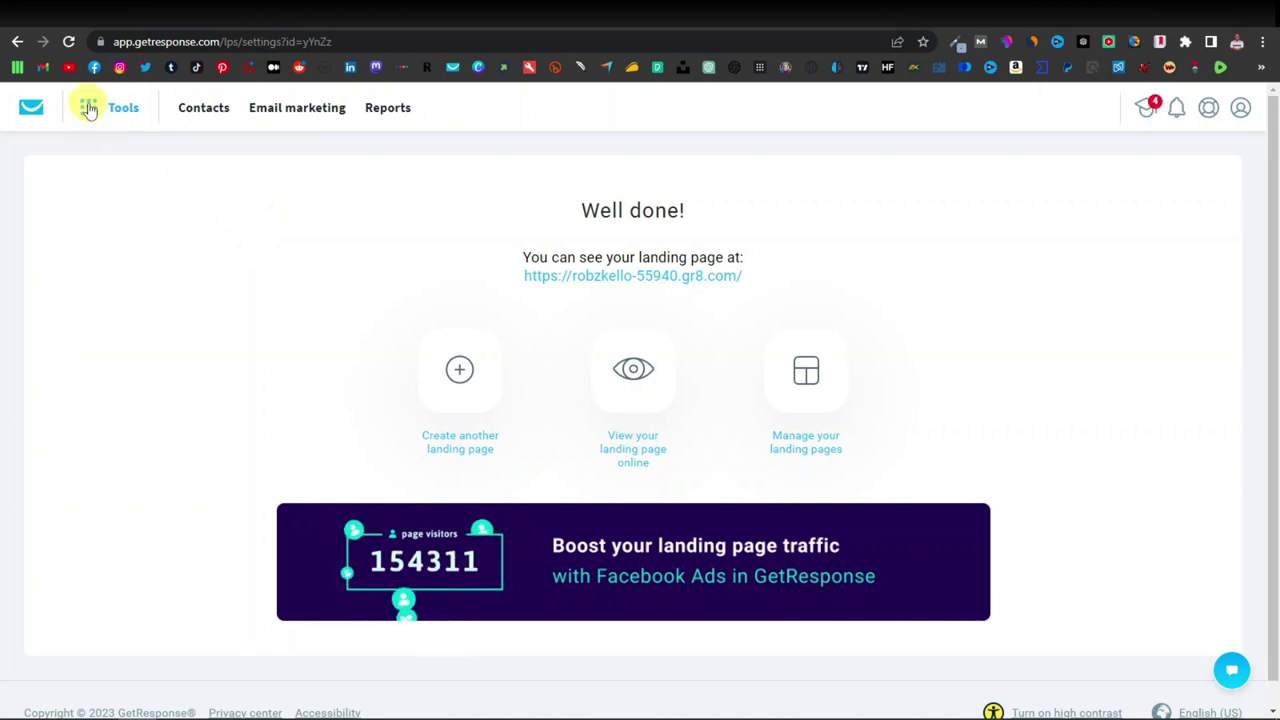
left_click(85, 113)
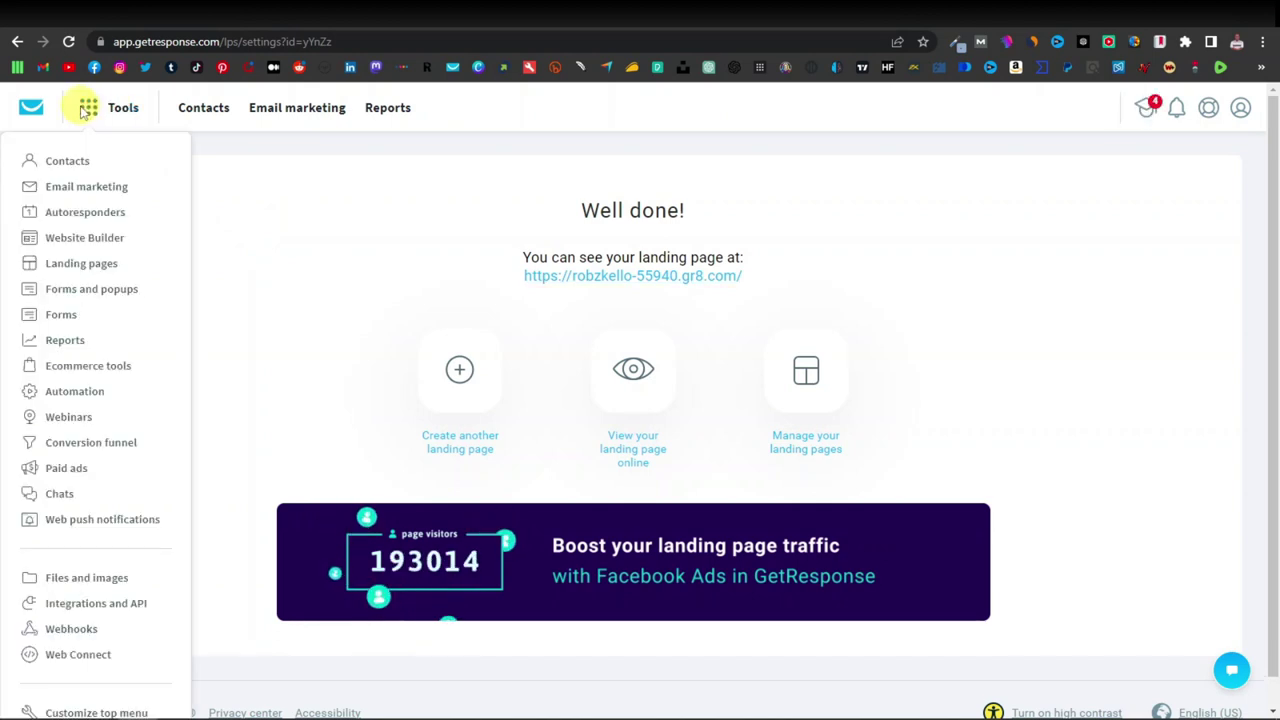
Open Manage autoresponders from Tools and start creating a new autoresponder.
right_click(85, 215)
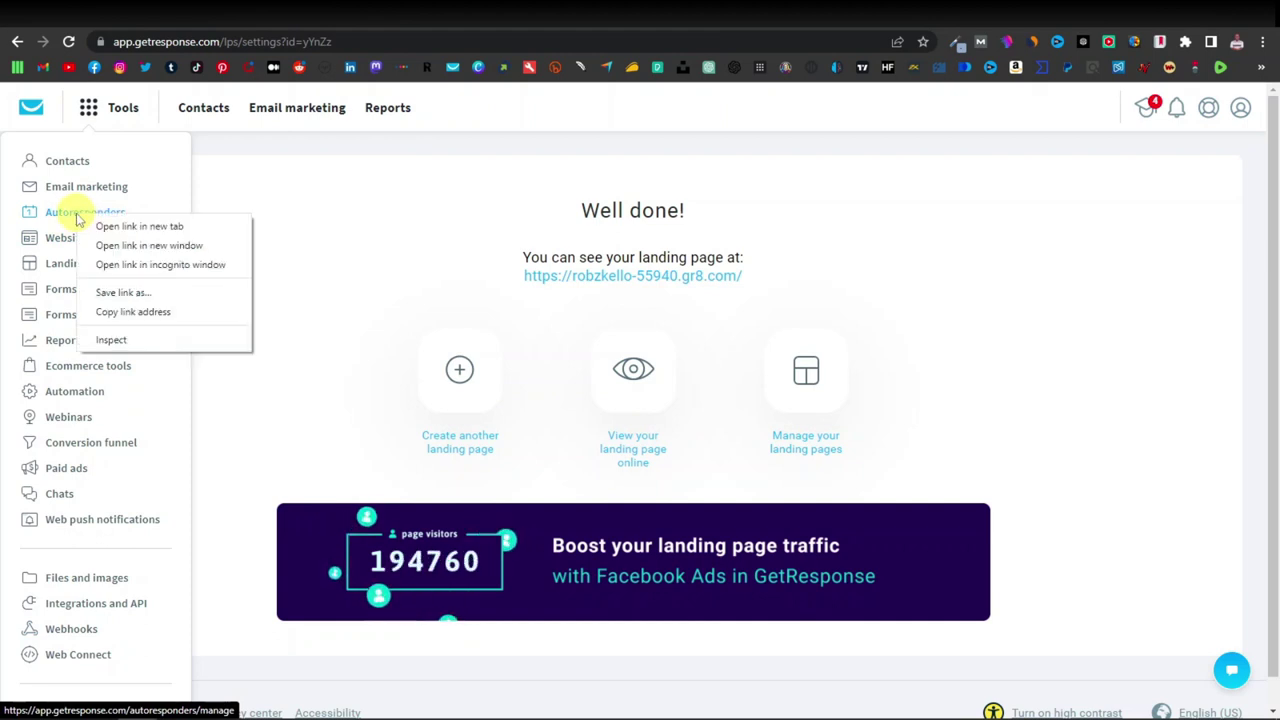
left_click(158, 228)
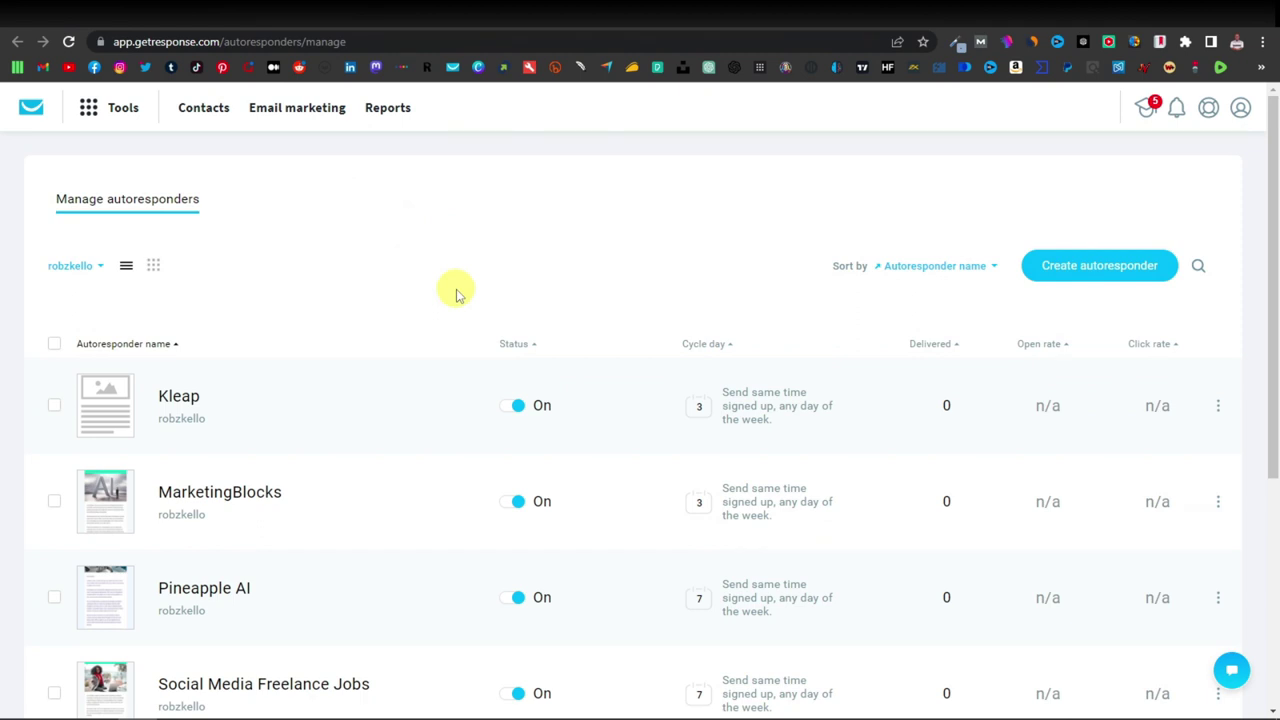
left_click(1096, 268)
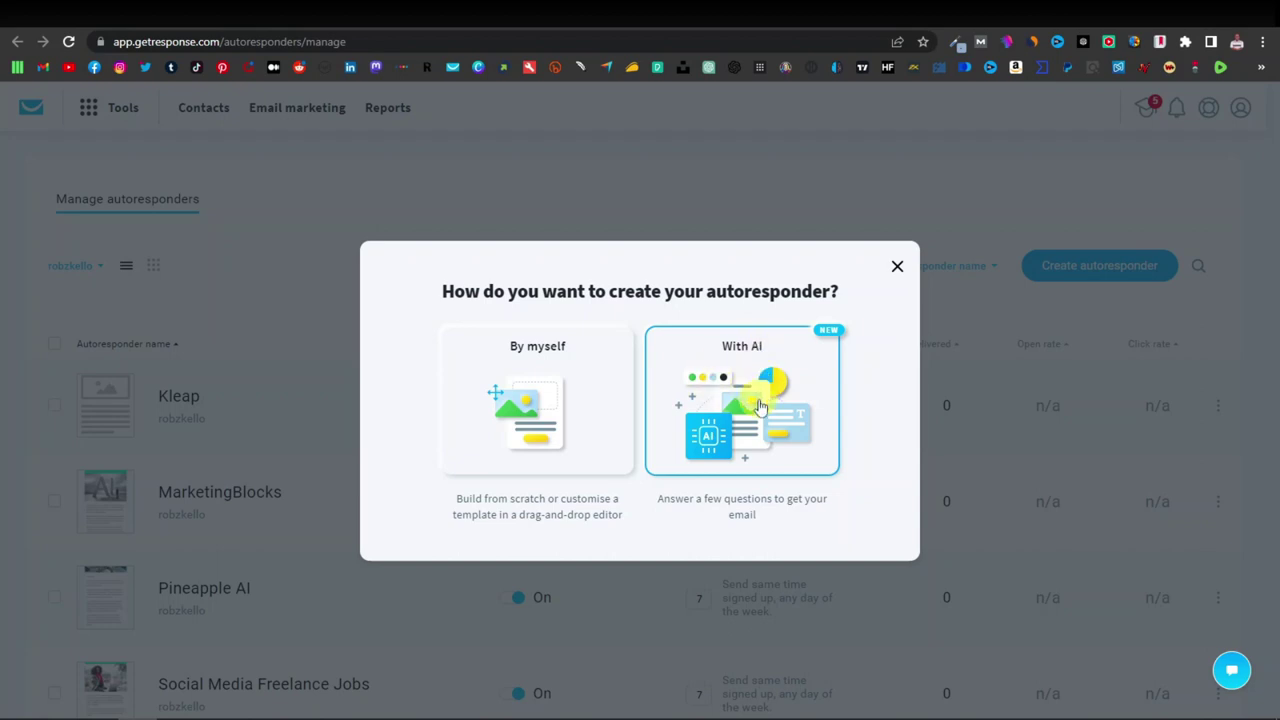
Have AI write the email, with key points 'improve your hearing and mental sharpness with Cortex'.
left_click(760, 405)
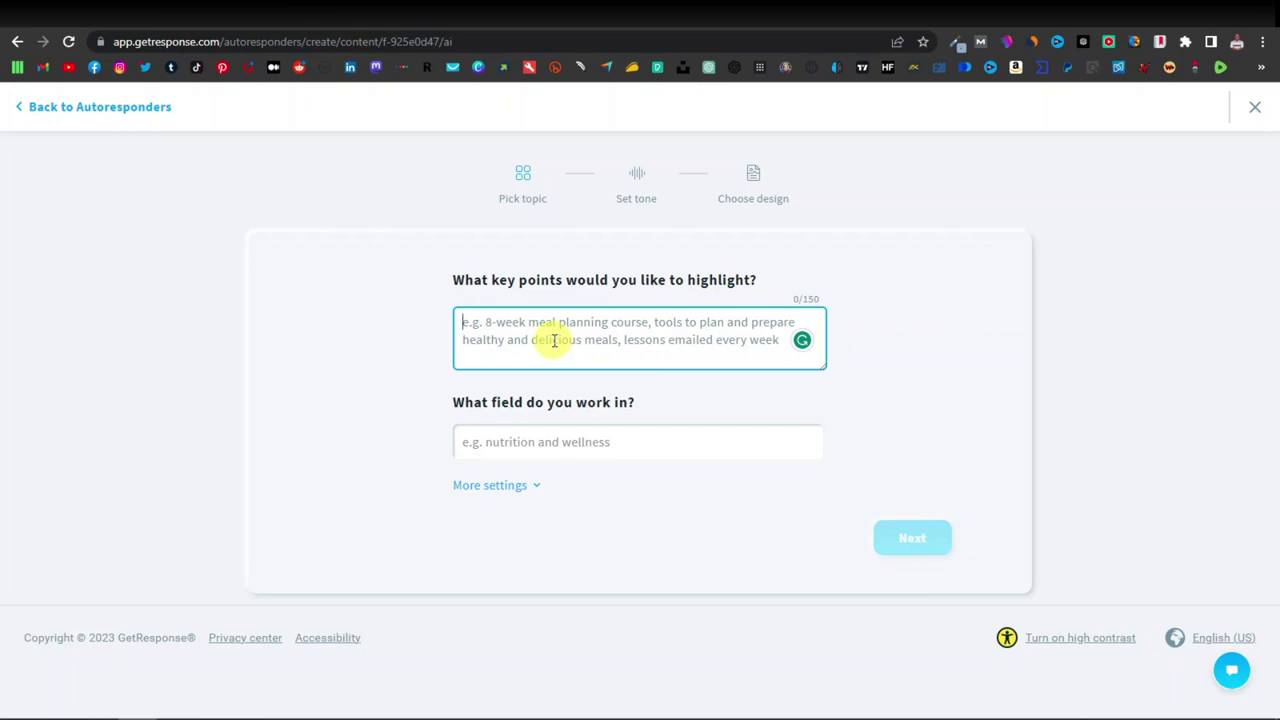
type("im")
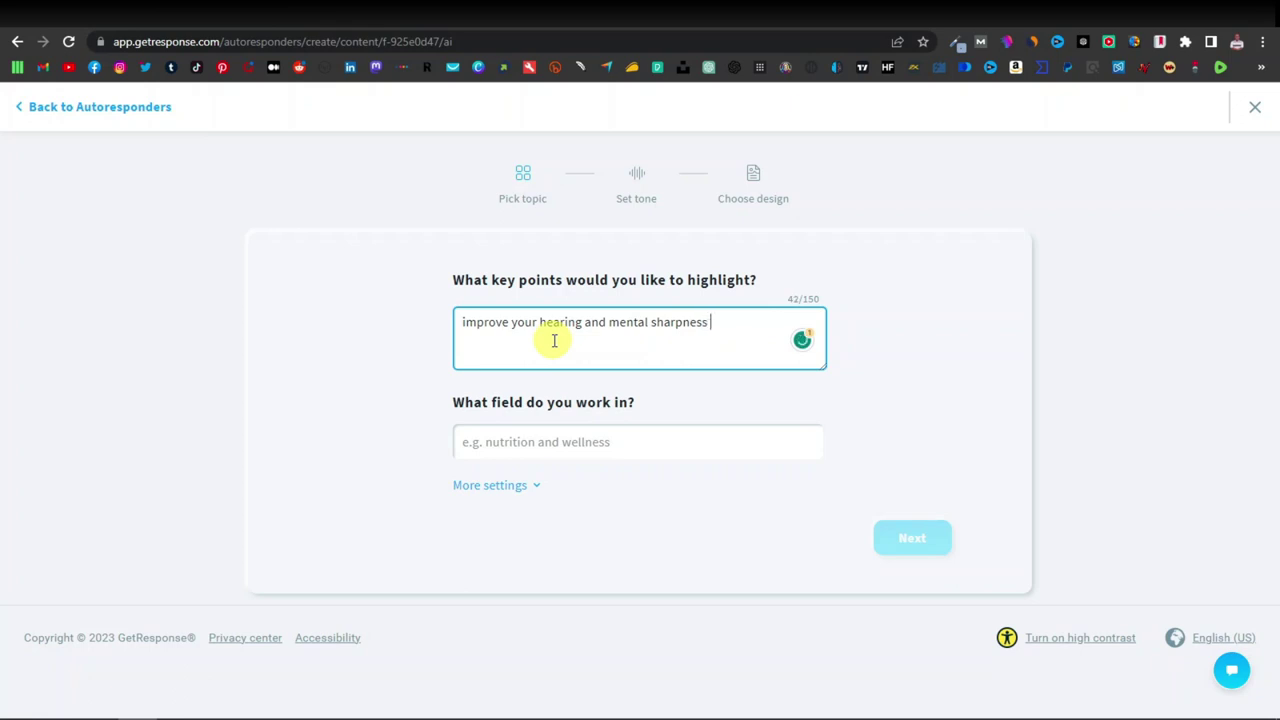
type("rtex")
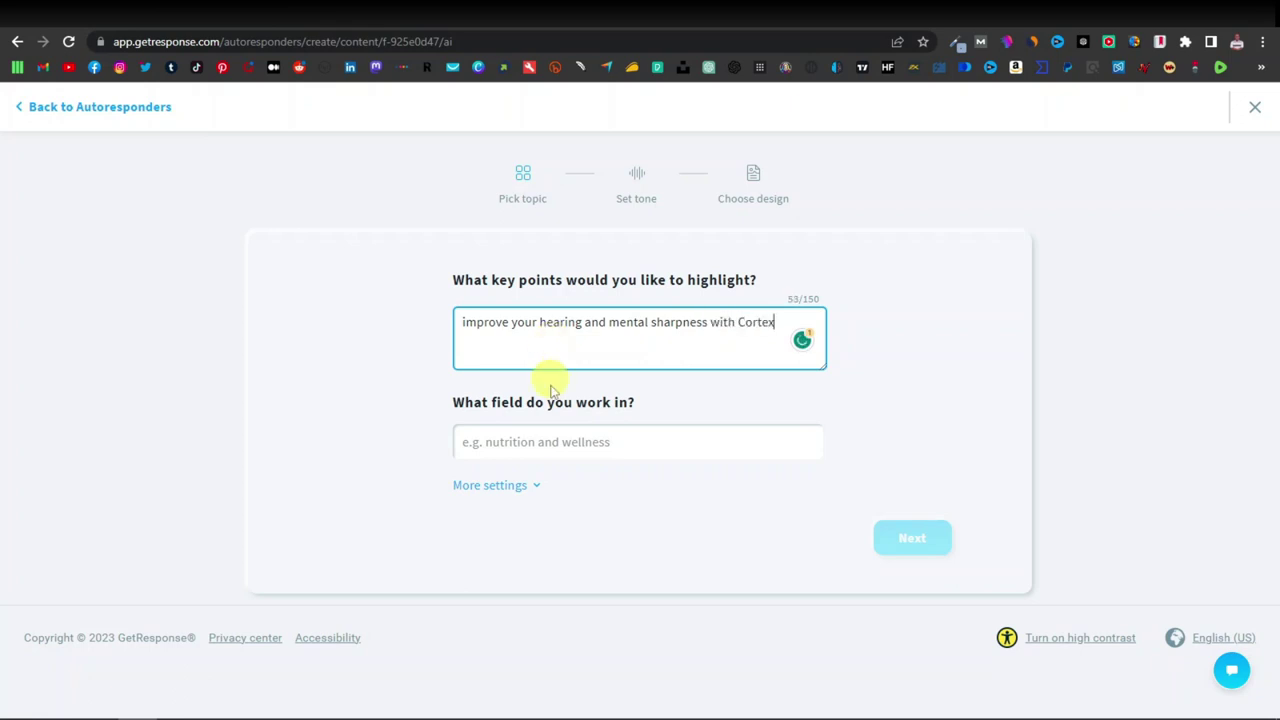
Set the field of work to Drugs & Medications by searching 'medical'.
left_click(497, 442)
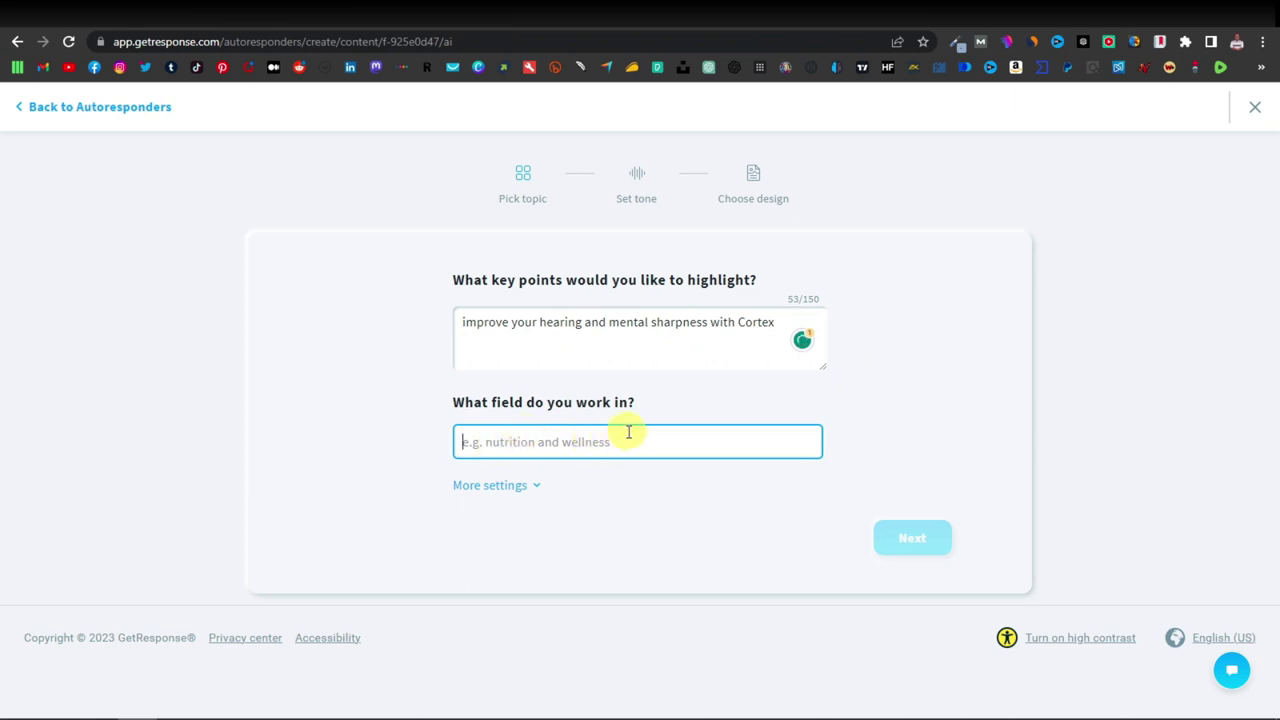
type("medical")
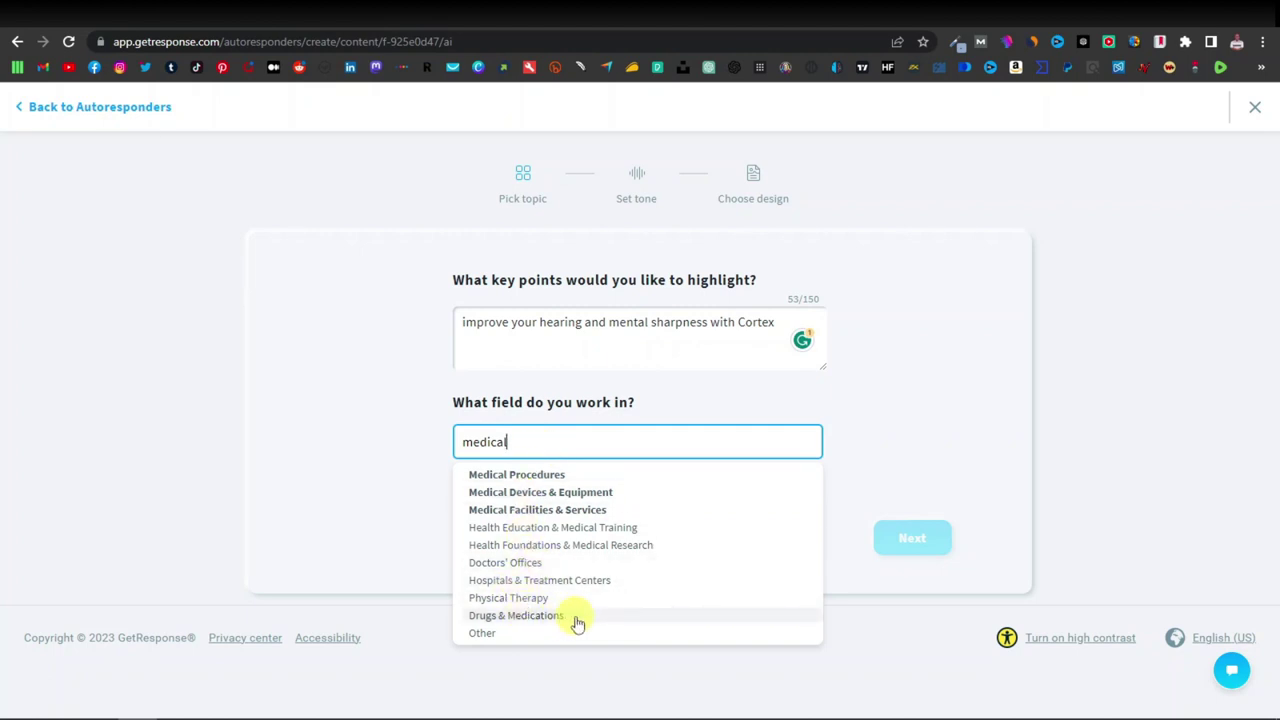
left_click(548, 616)
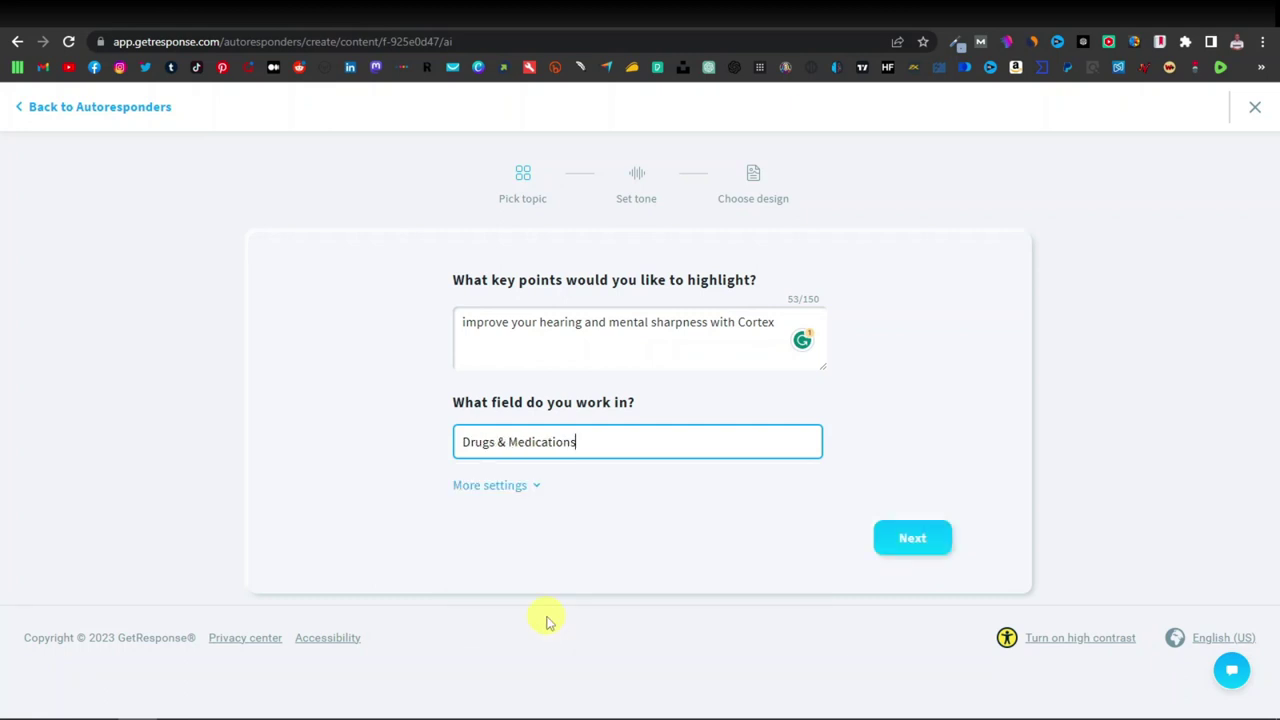
Skip past topic and tone, then pick the 1 column layout and Joyful colour scheme.
left_click(915, 543)
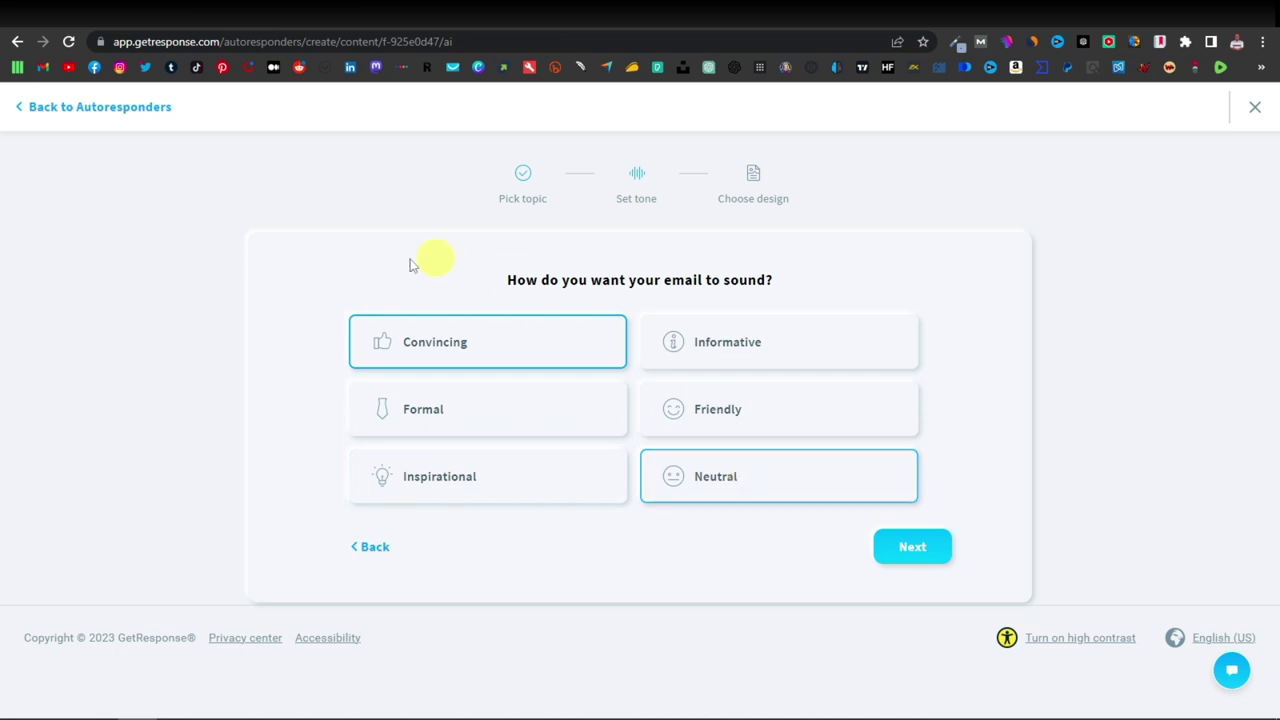
left_click(913, 546)
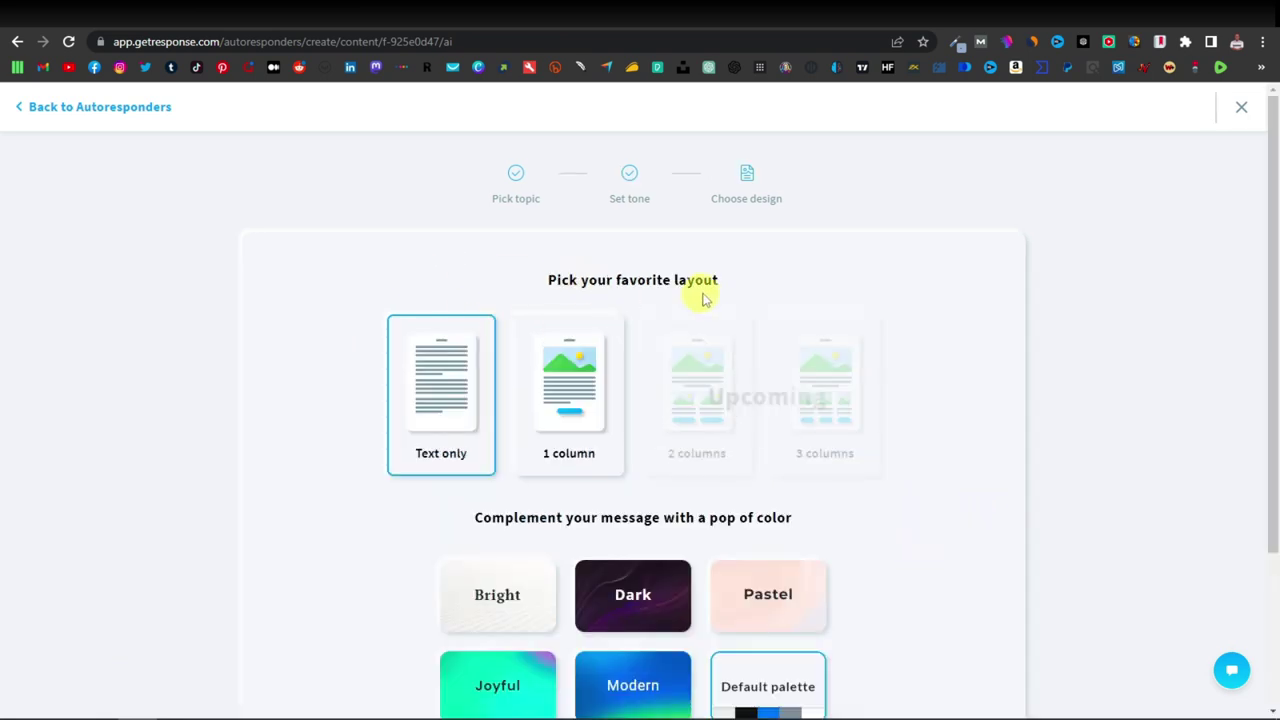
left_click(585, 407)
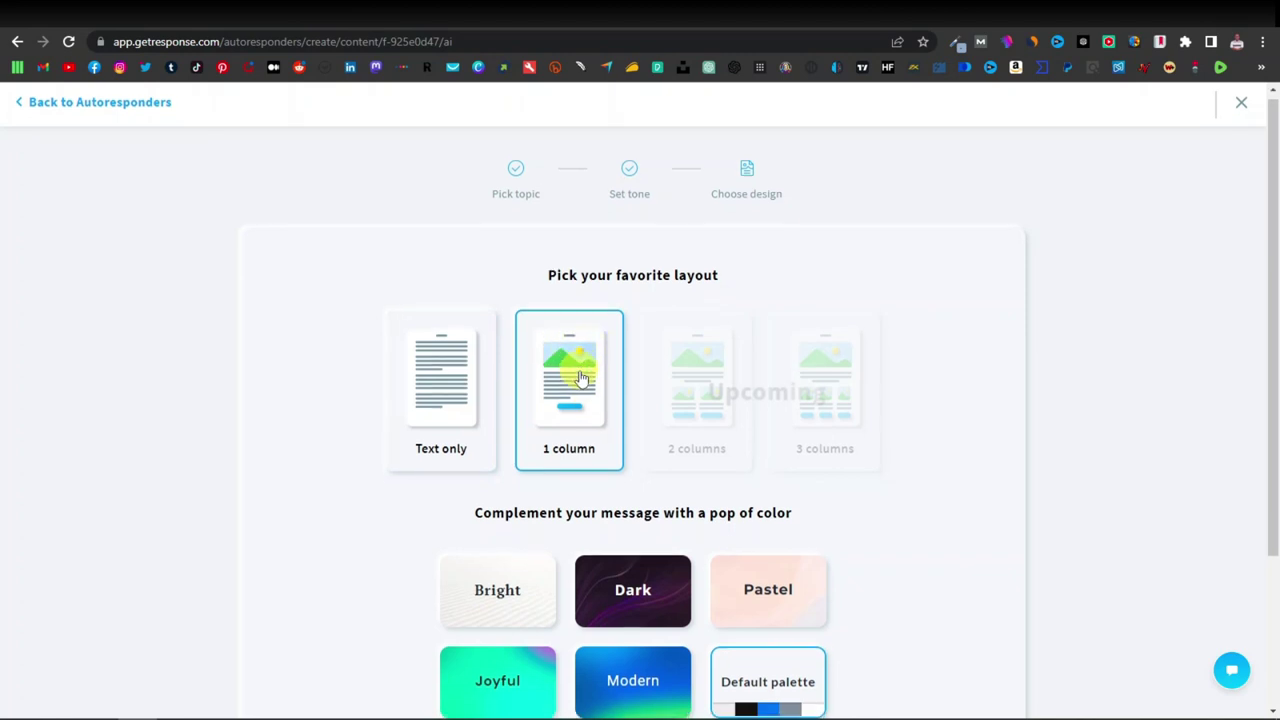
scroll(580, 400, "down", 2)
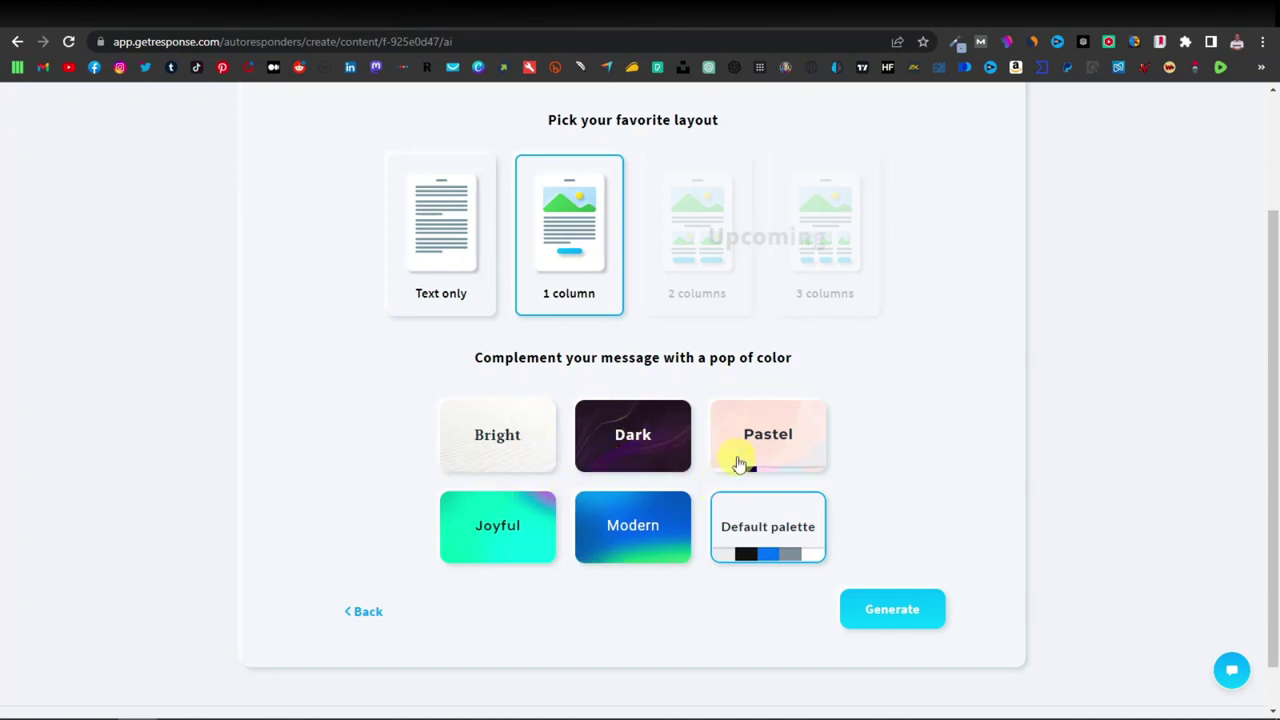
left_click(634, 512)
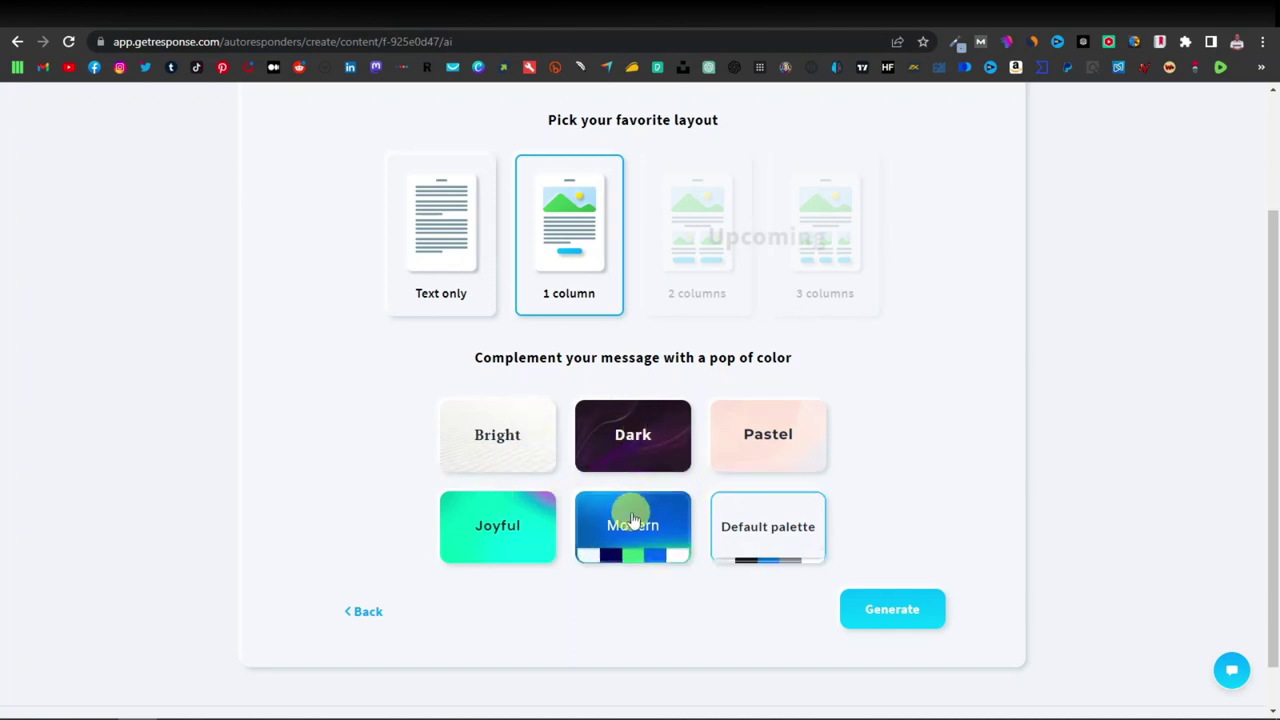
left_click(493, 522)
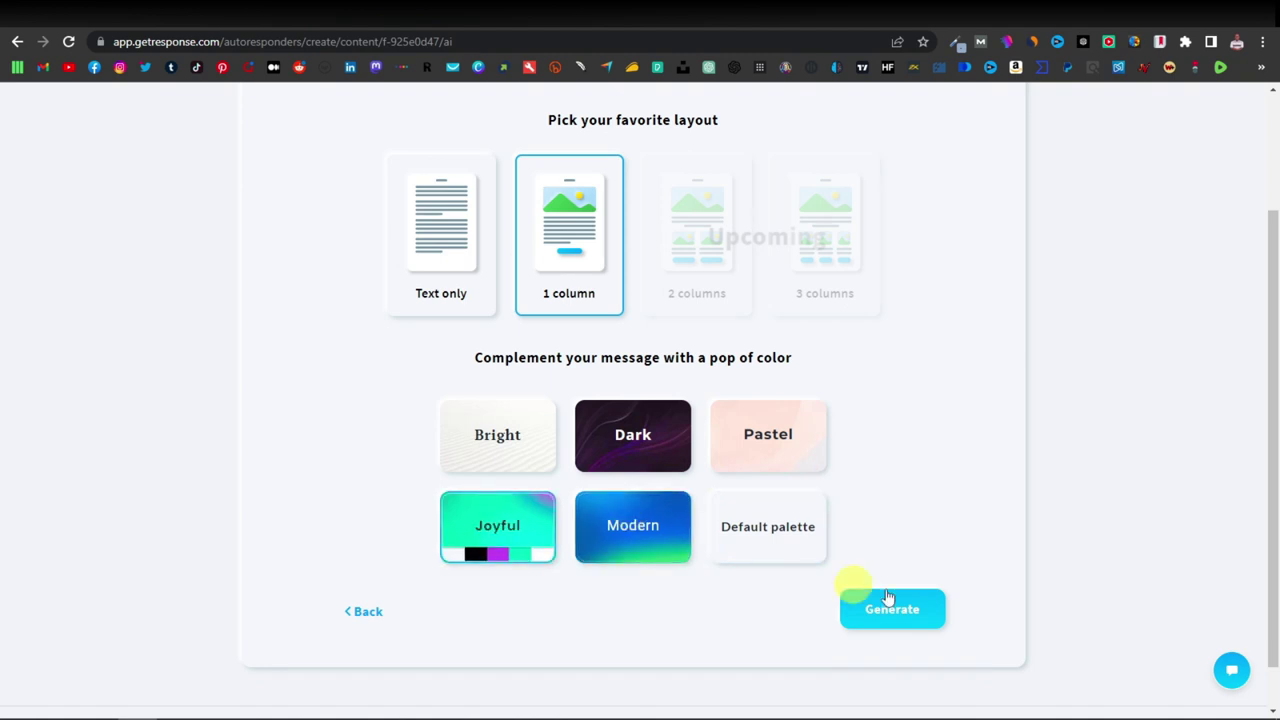
Generate the Cortex email and review its hero photo, body copy, signature and Get started button.
left_click(893, 611)
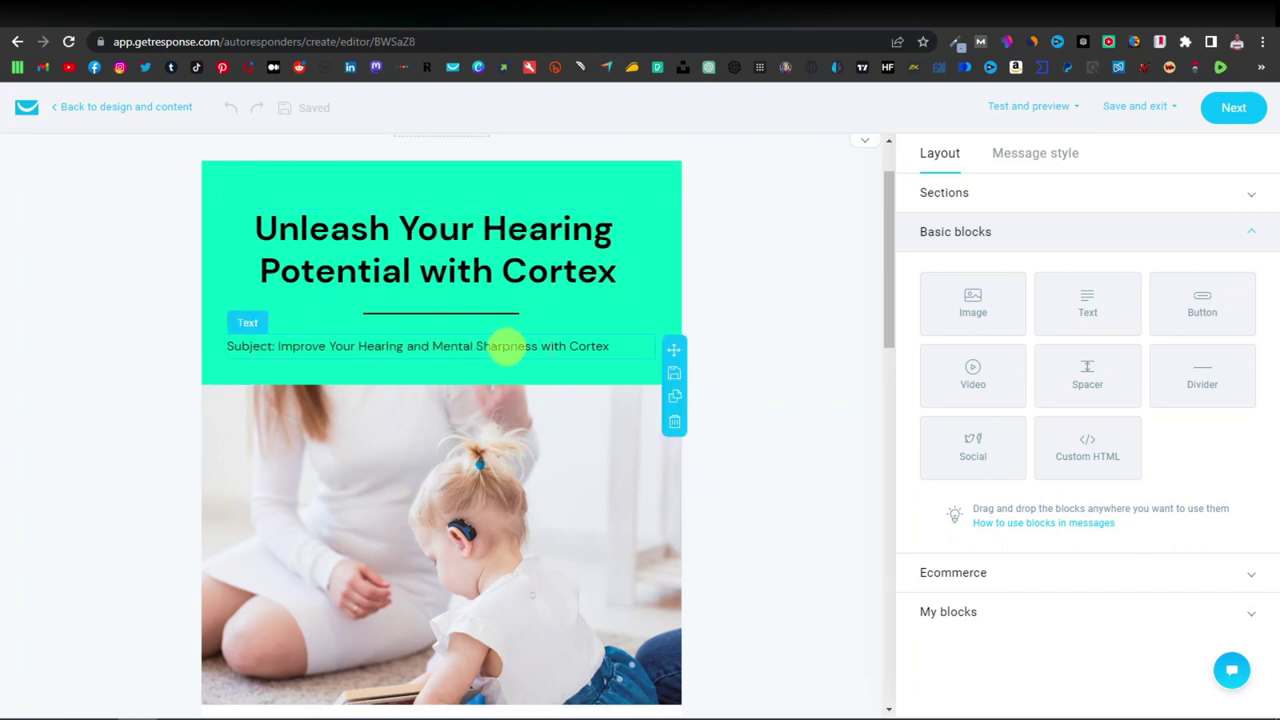
scroll(574, 360, "down", 4)
scroll(363, 294, "up", 2)
scroll(363, 294, "down", 2)
scroll(298, 388, "down", 1)
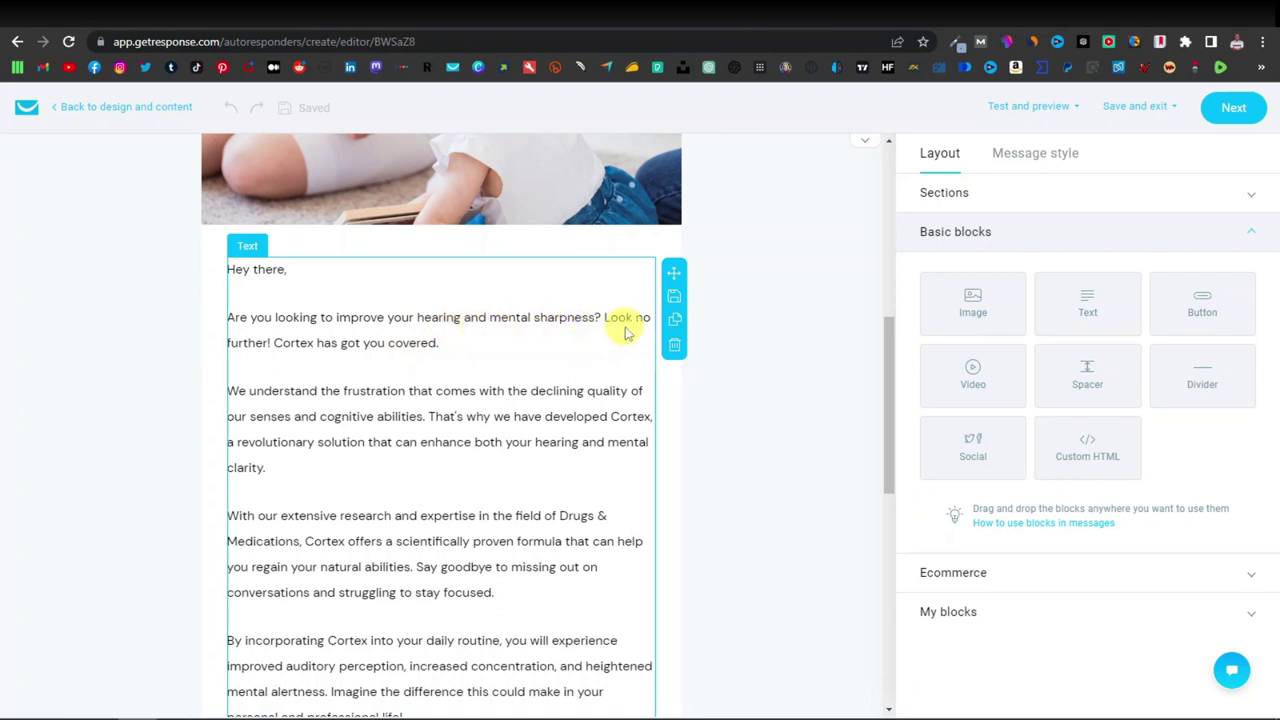
scroll(327, 345, "down", 2)
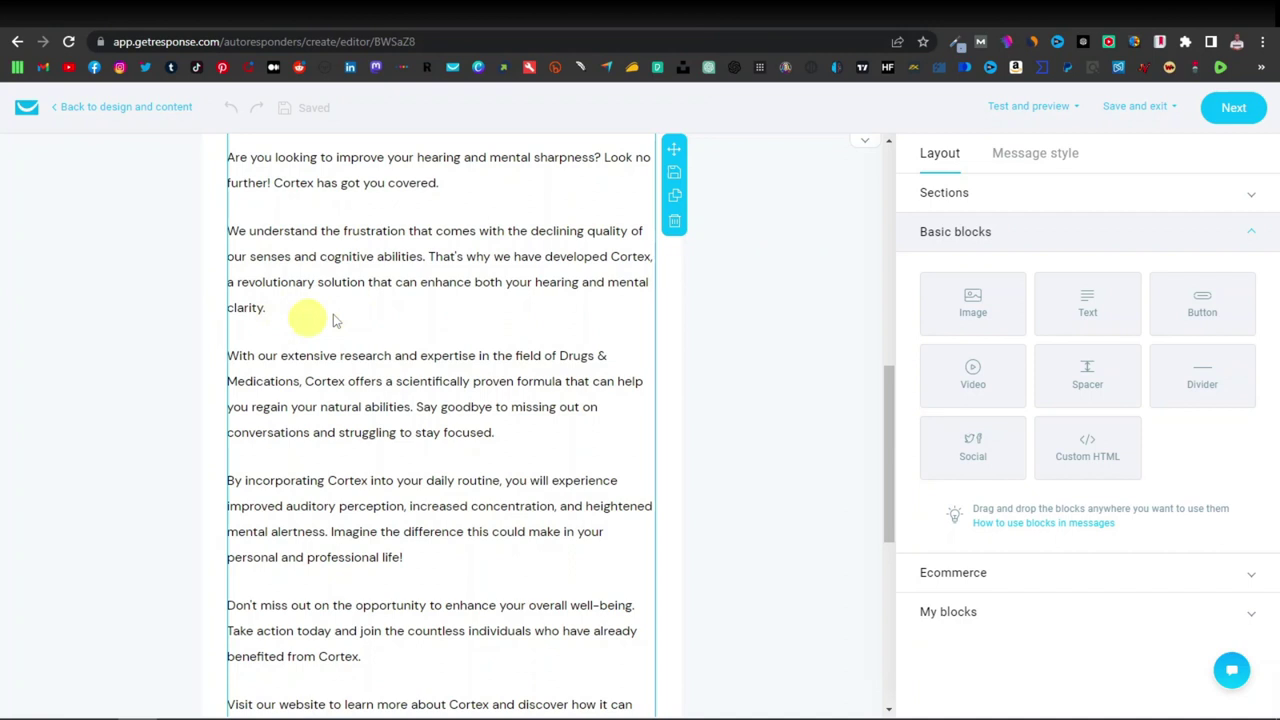
scroll(352, 312, "down", 5)
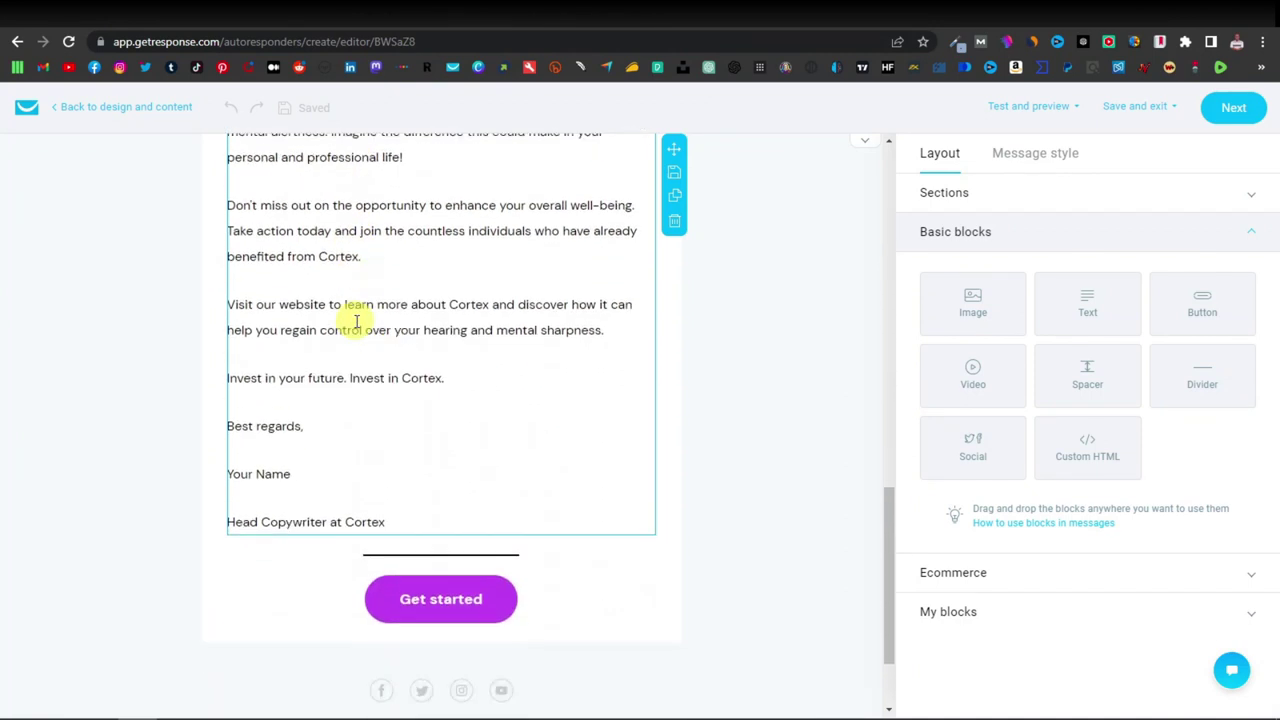
scroll(355, 320, "up", 10)
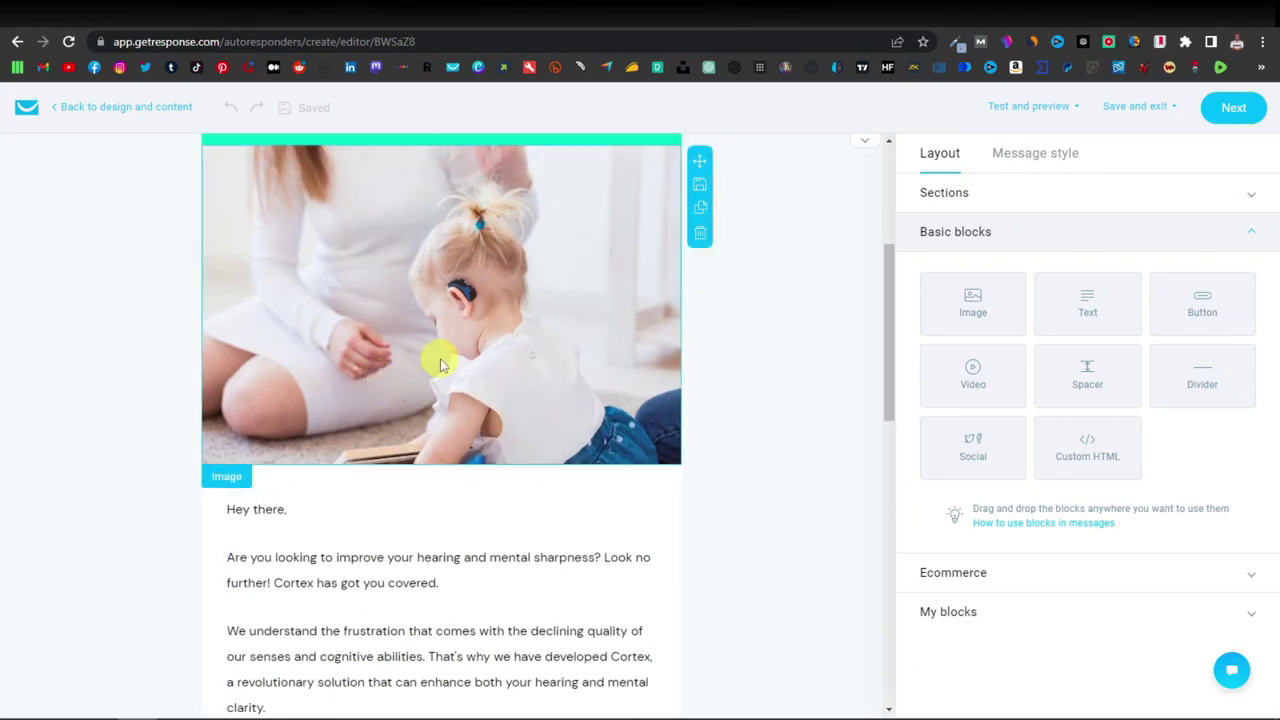
scroll(440, 365, "up", 3)
scroll(551, 354, "down", 7)
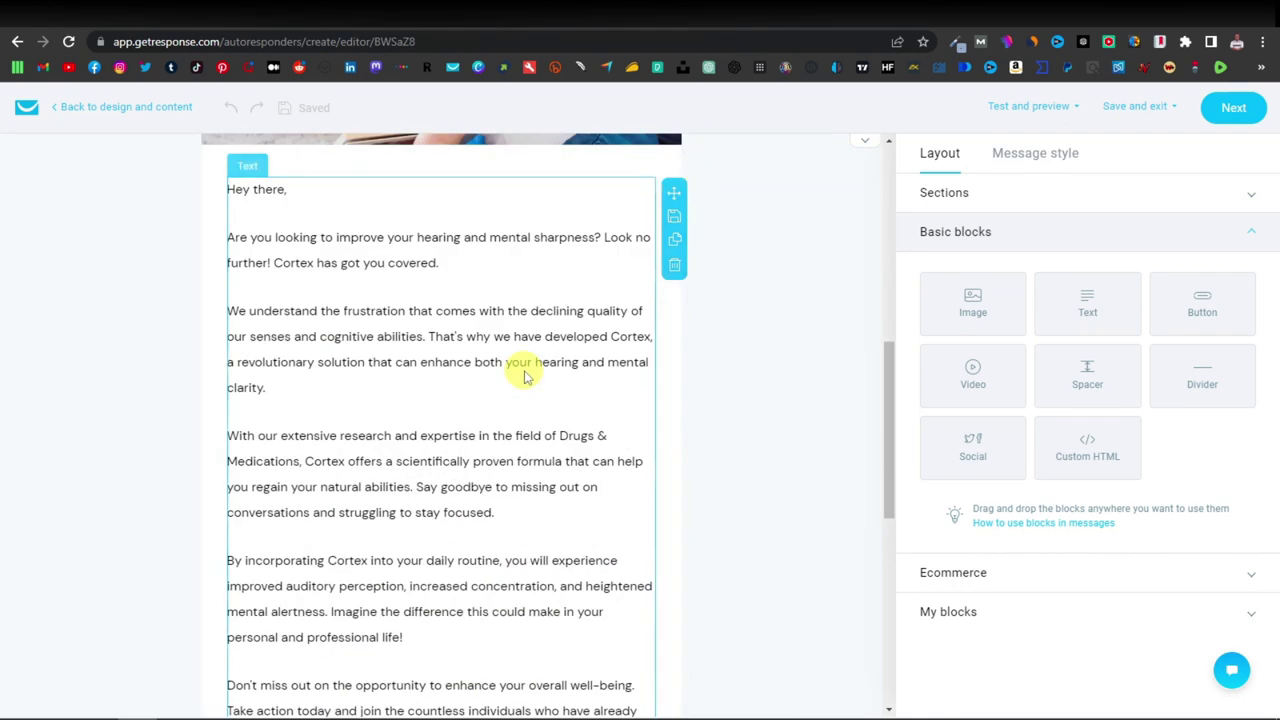
scroll(525, 375, "down", 2)
scroll(340, 310, "down", 3)
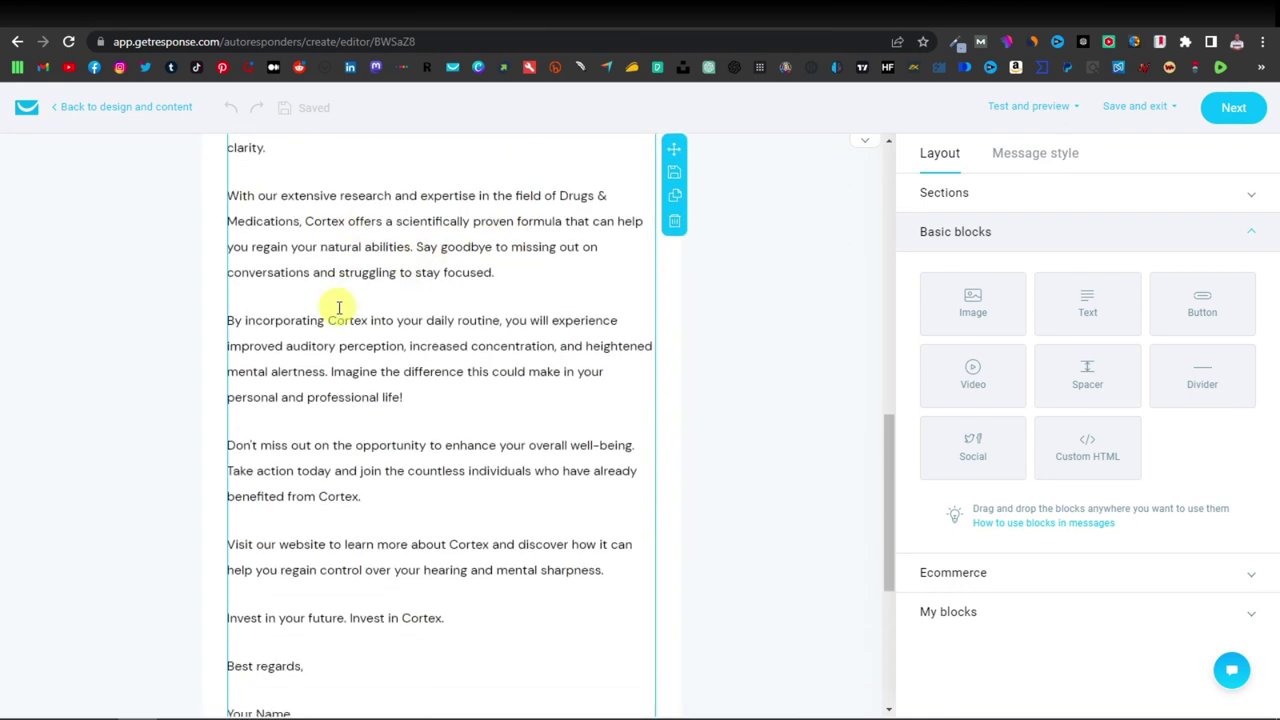
scroll(414, 343, "down", 3)
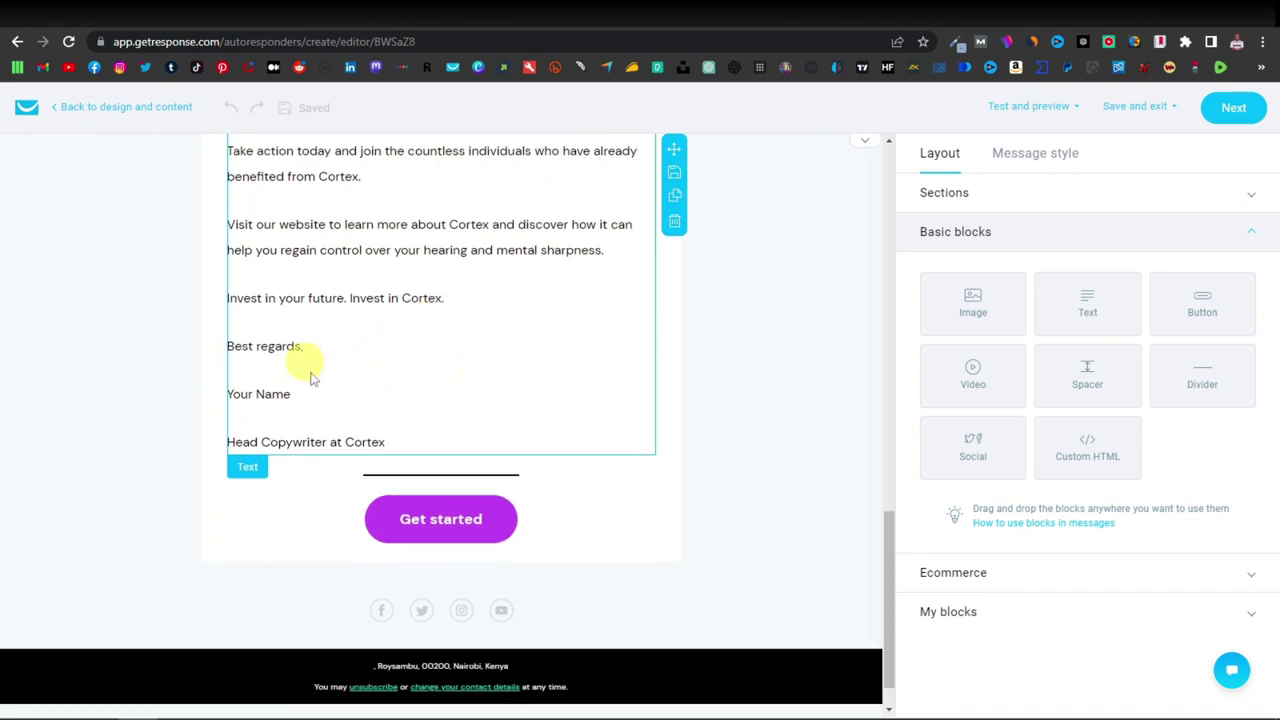
Replace the 'Your Name' signature with Cortex and delete the 'Head Copywriter at Cortex' line.
left_click(272, 396)
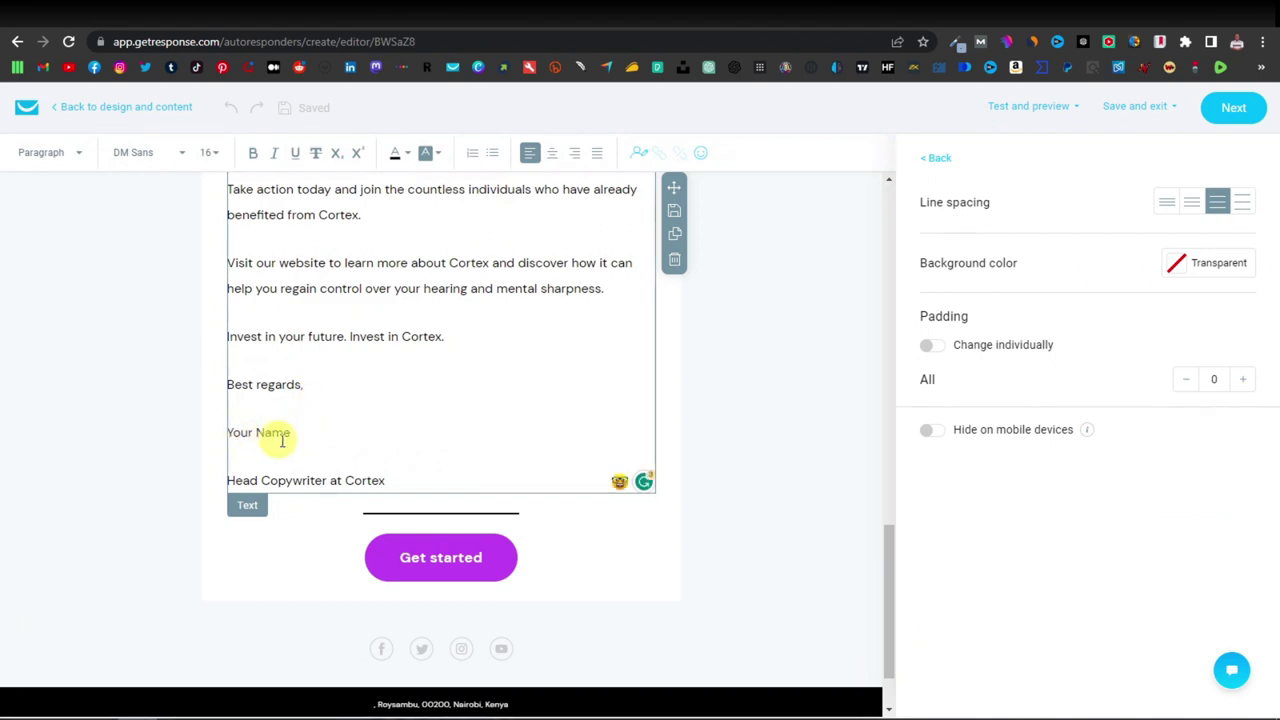
left_click_drag(293, 437, 238, 433)
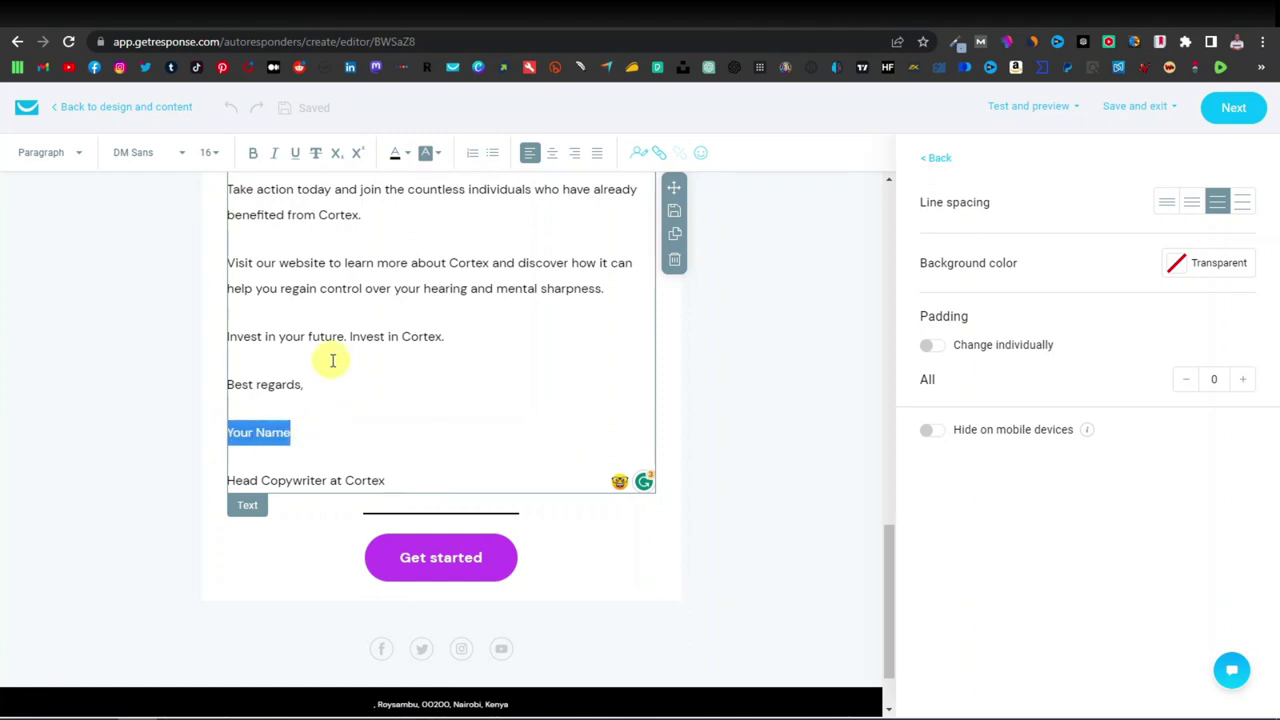
type("Cortex")
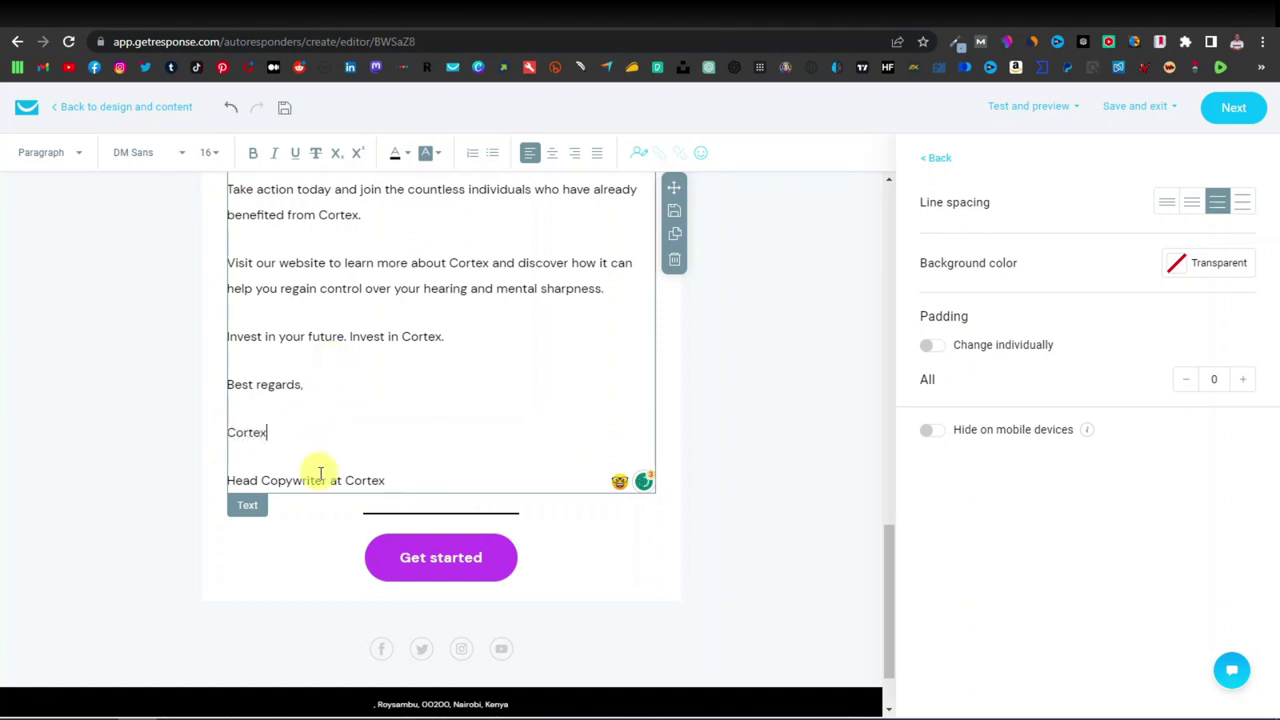
triple_click(313, 480)
key("BackSpace")
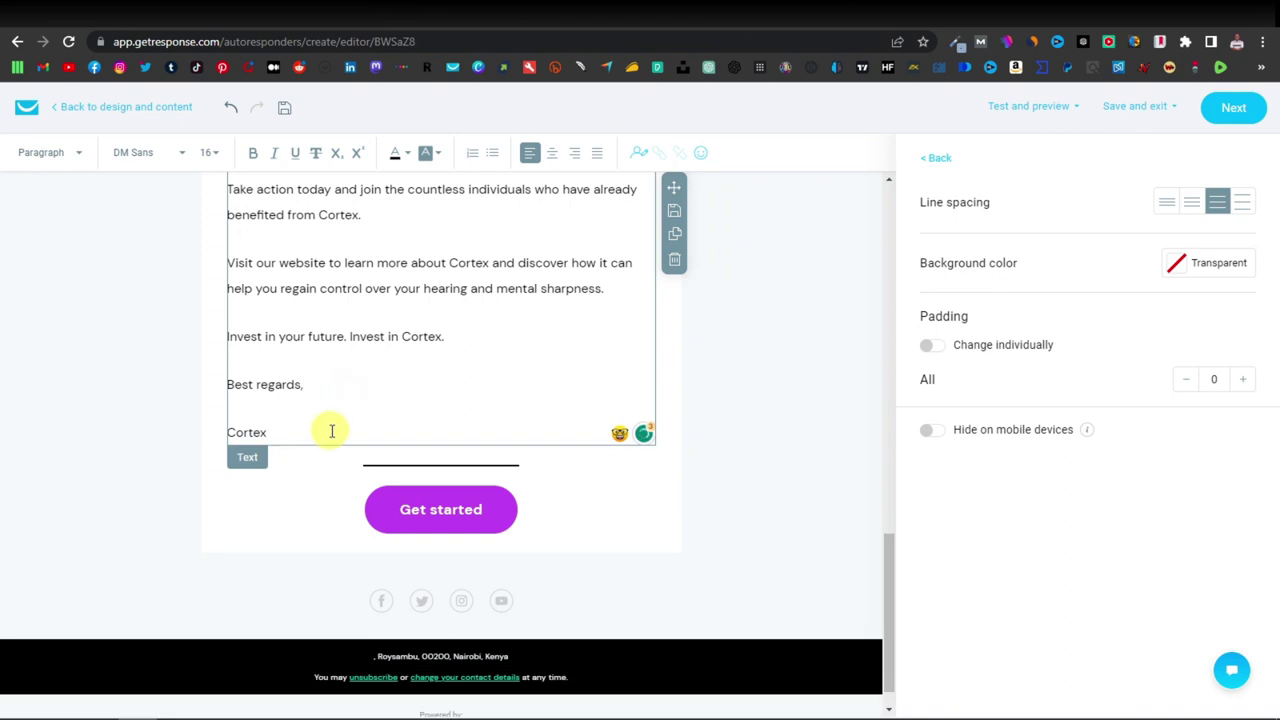
Paste the ClickBank hoplink as the Get started button's URL.
left_click(503, 524)
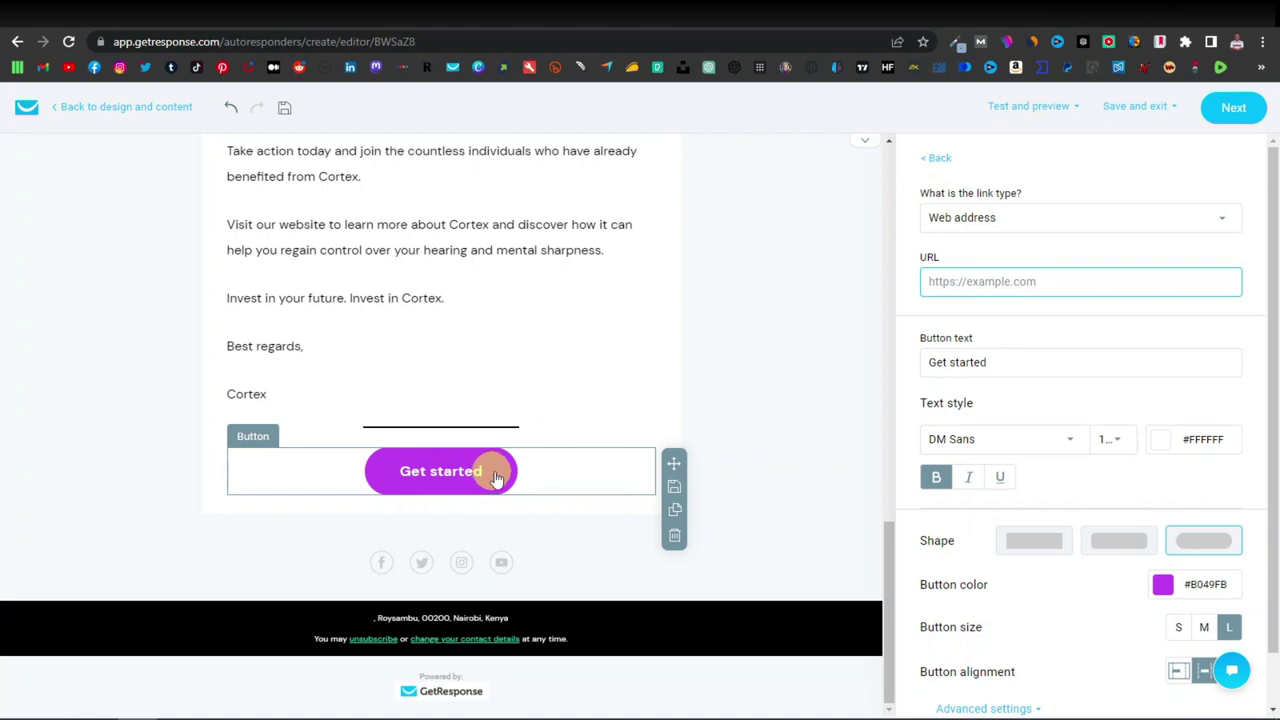
right_click(966, 281)
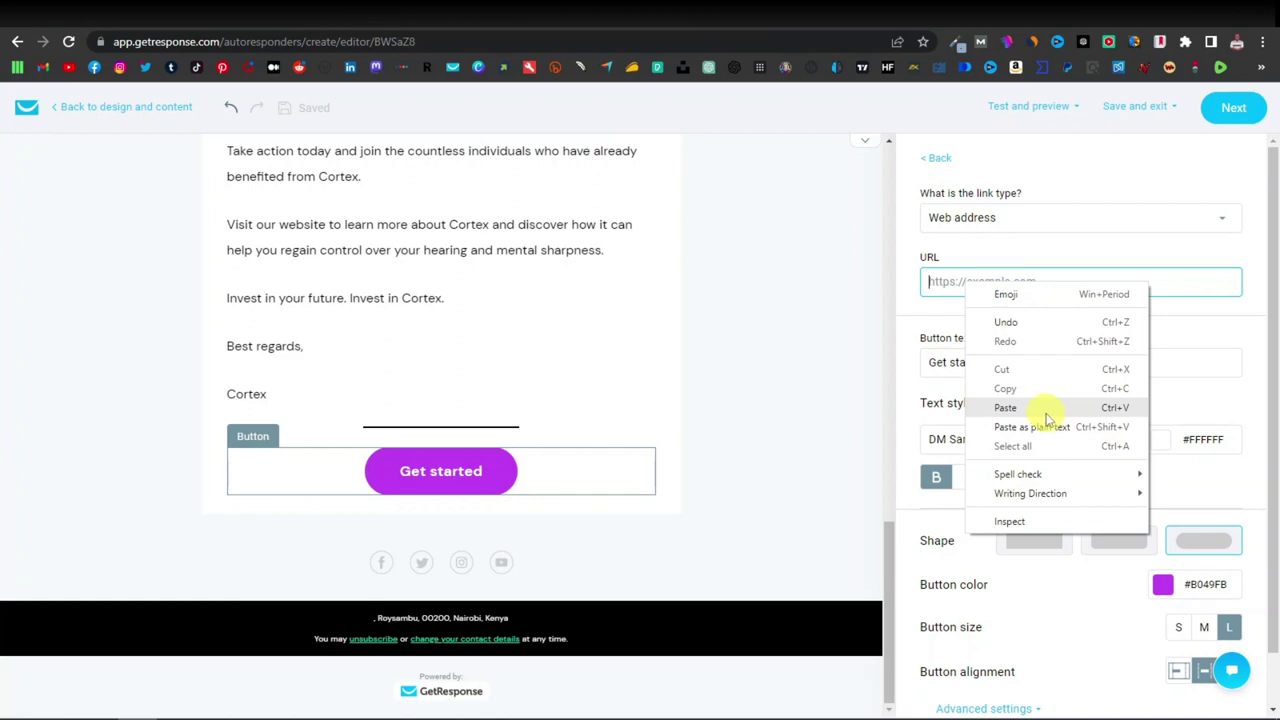
left_click(1005, 407)
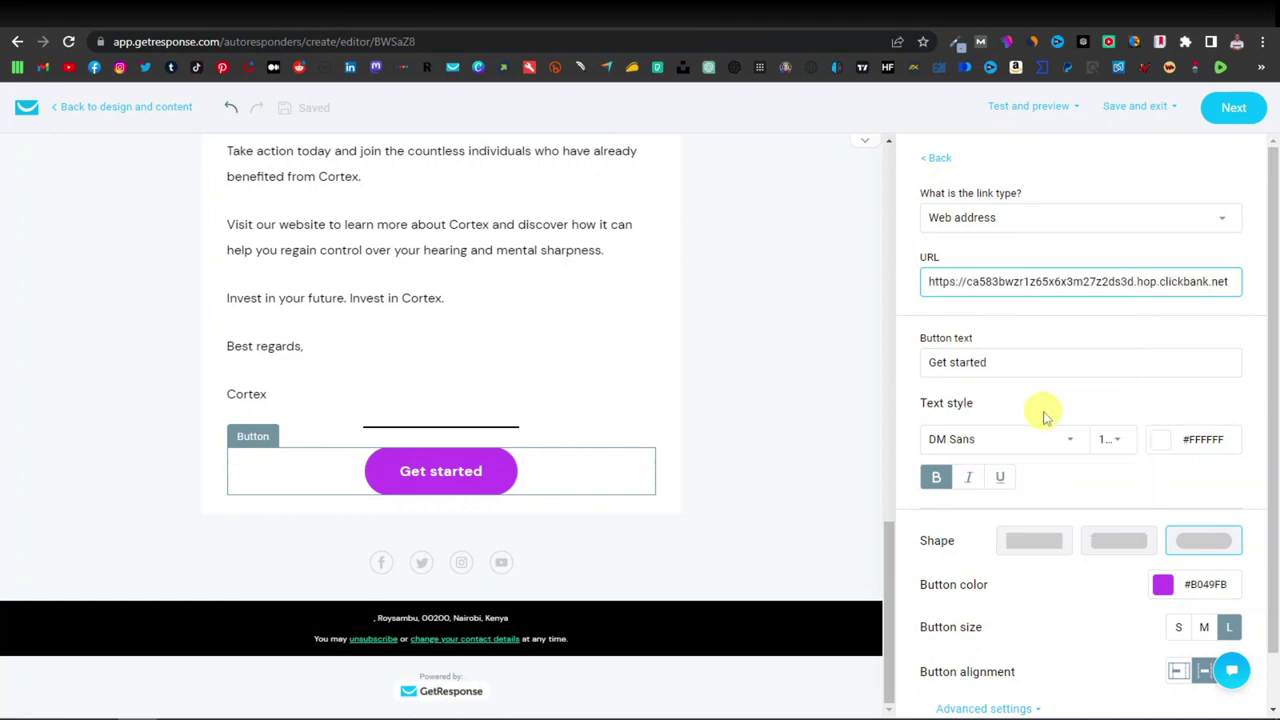
scroll(743, 486, "up", 15)
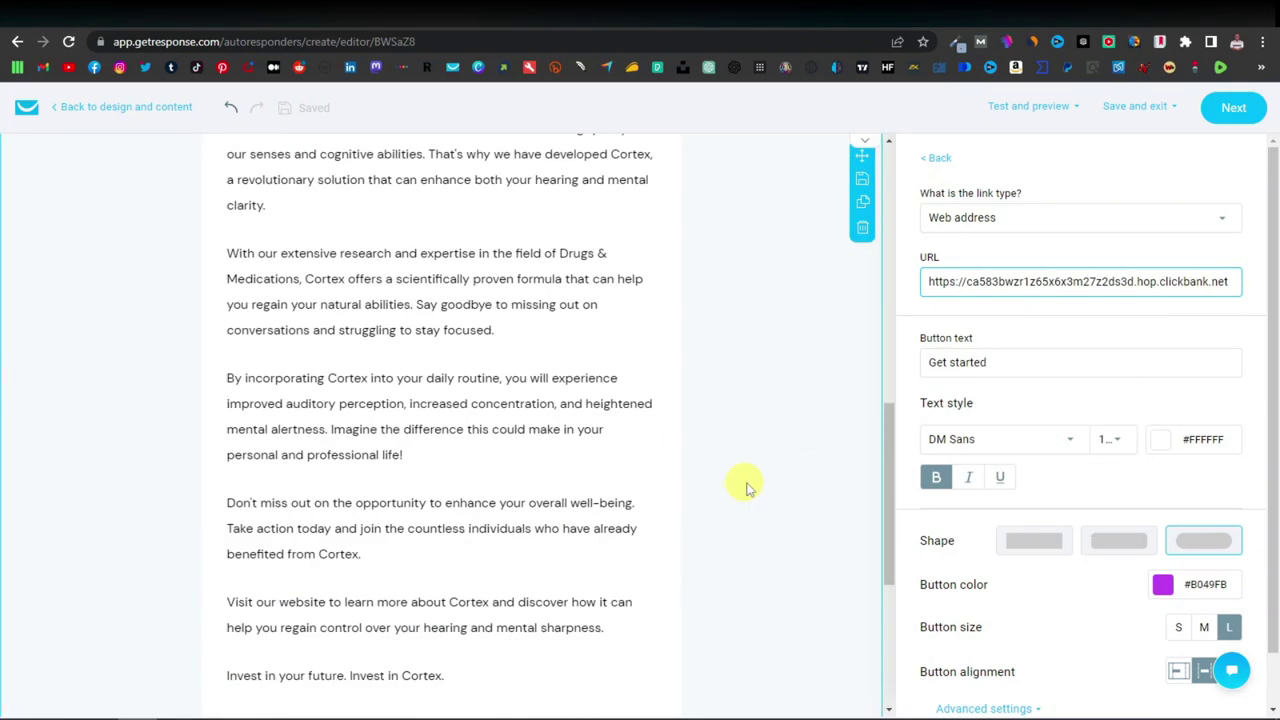
scroll(757, 488, "up", 2)
scroll(757, 488, "down", 1)
scroll(757, 488, "up", 2)
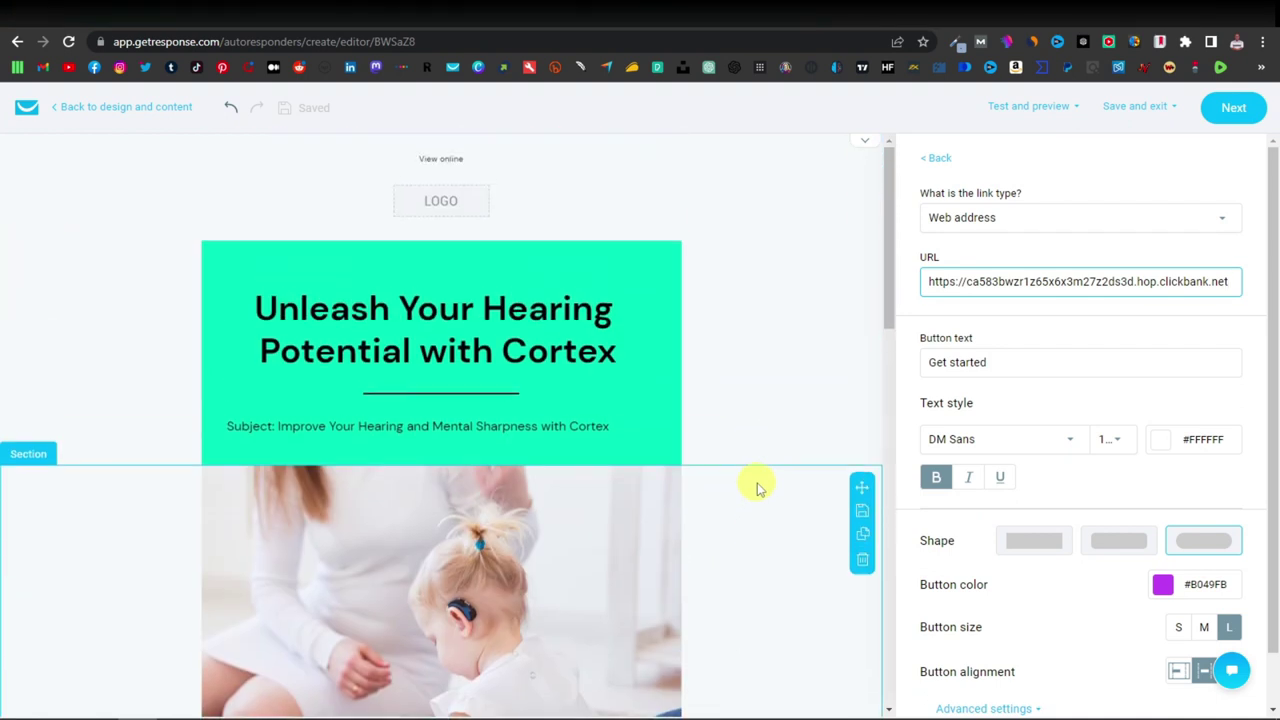
Continue to autoresponder settings and rename 'Untitled autoresponder' to Cortex.
left_click(1235, 108)
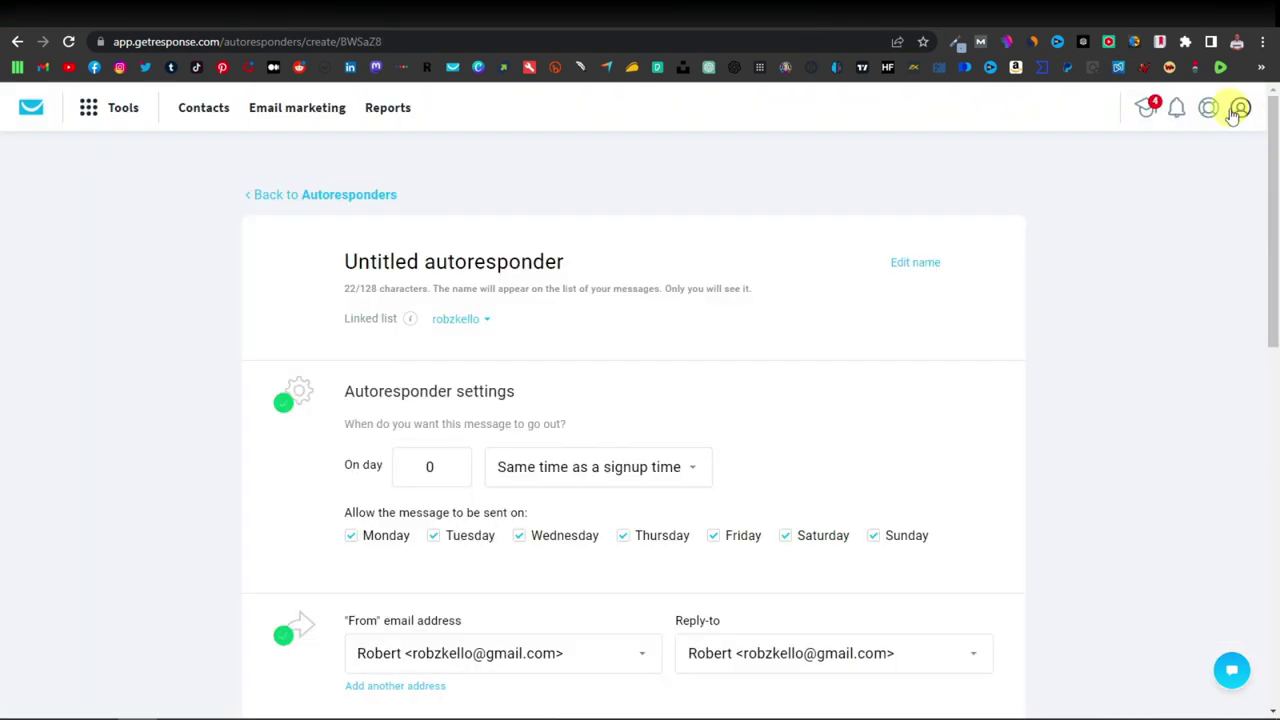
triple_click(465, 261)
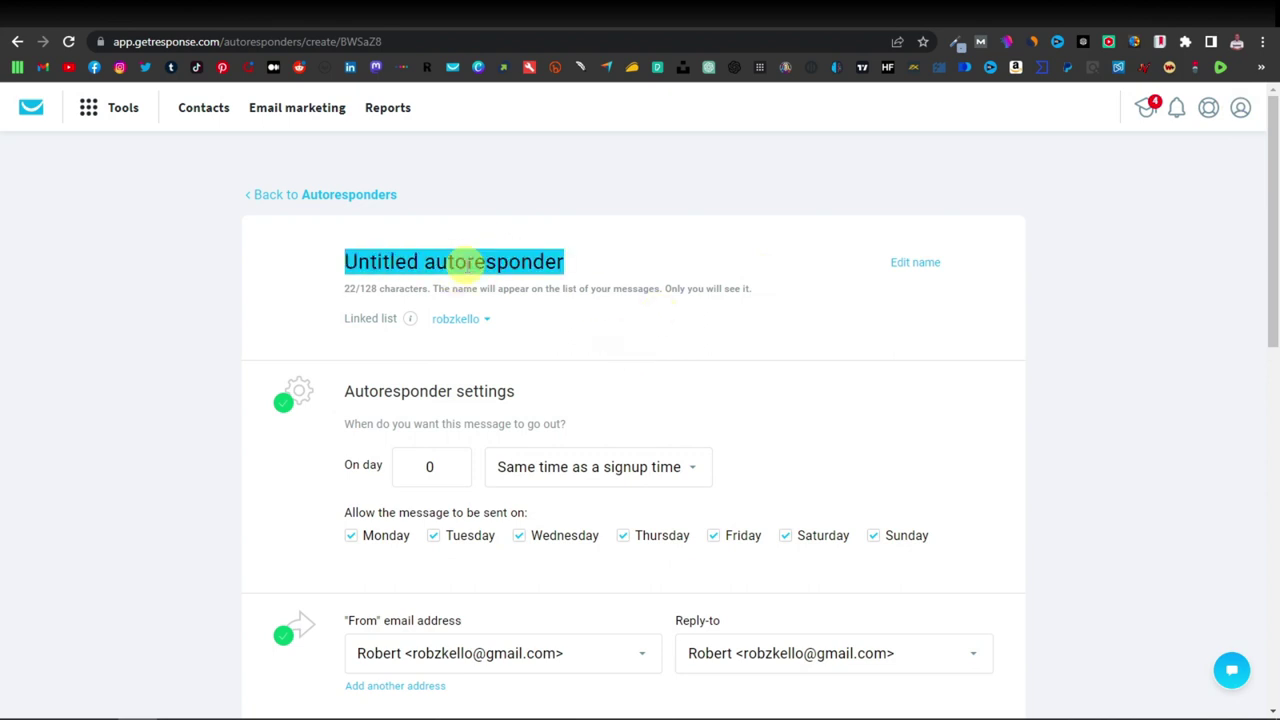
type("Cortex")
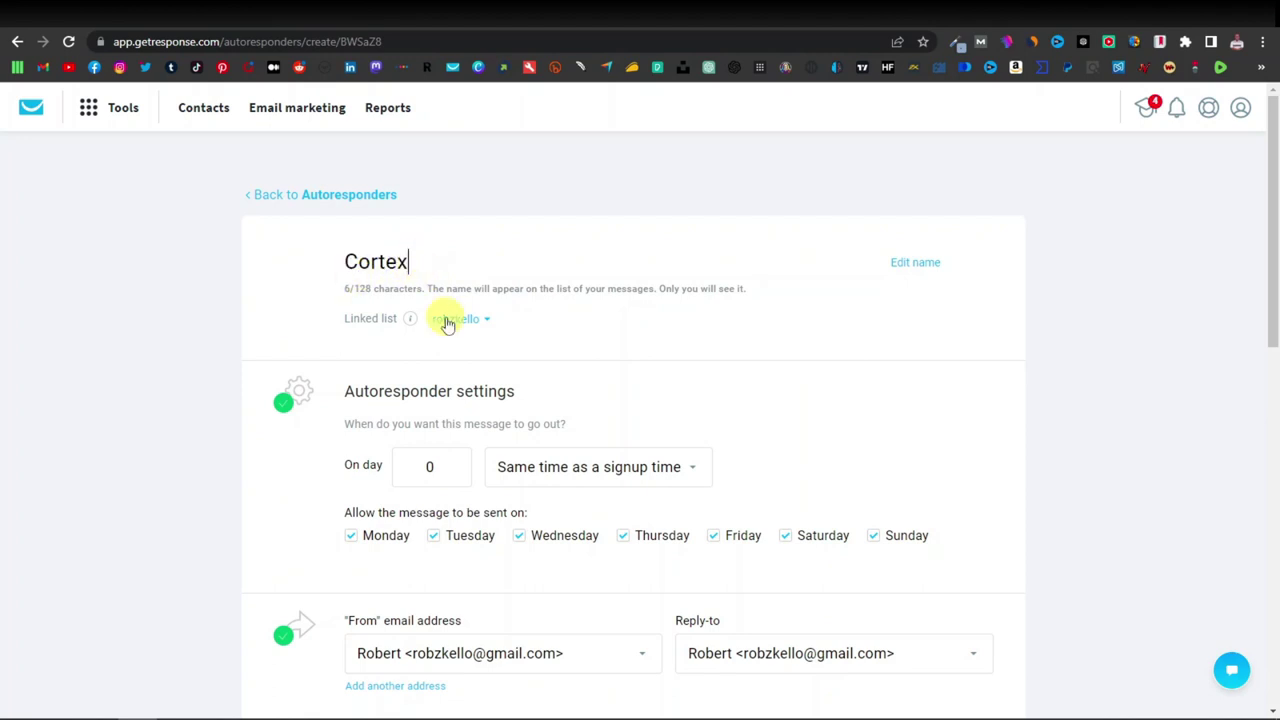
scroll(445, 317, "down", 2)
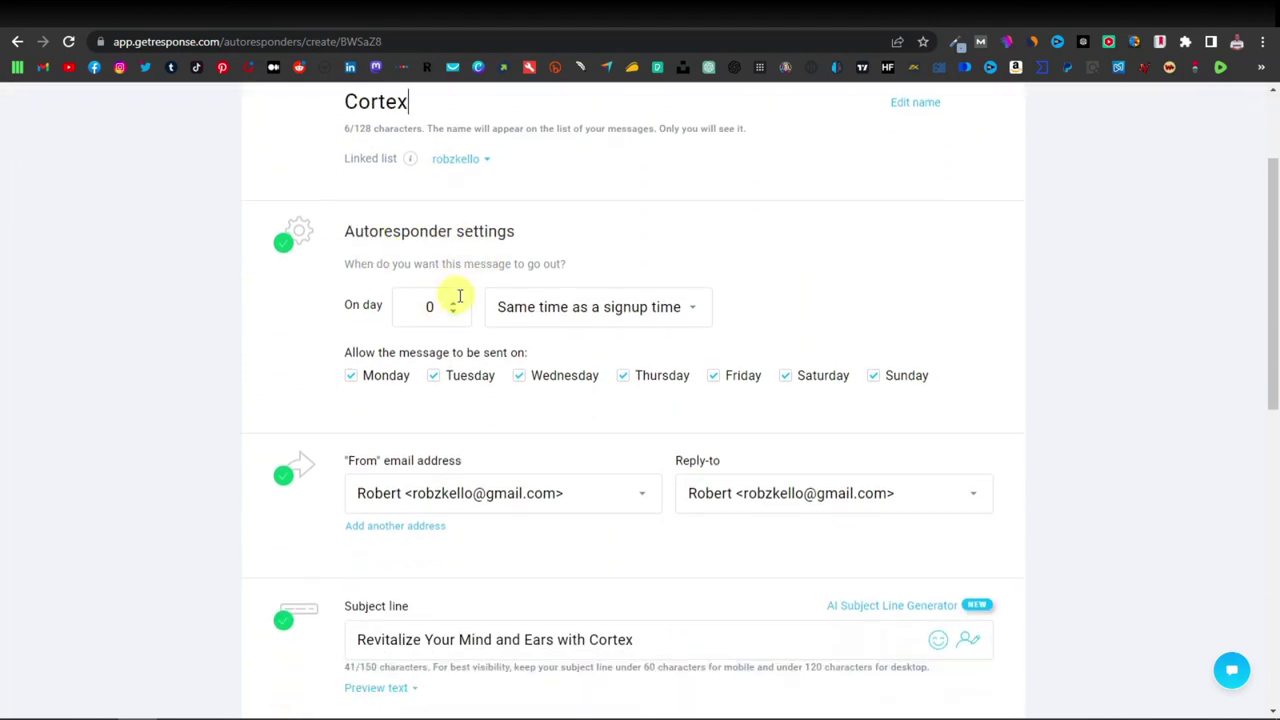
left_click(433, 308)
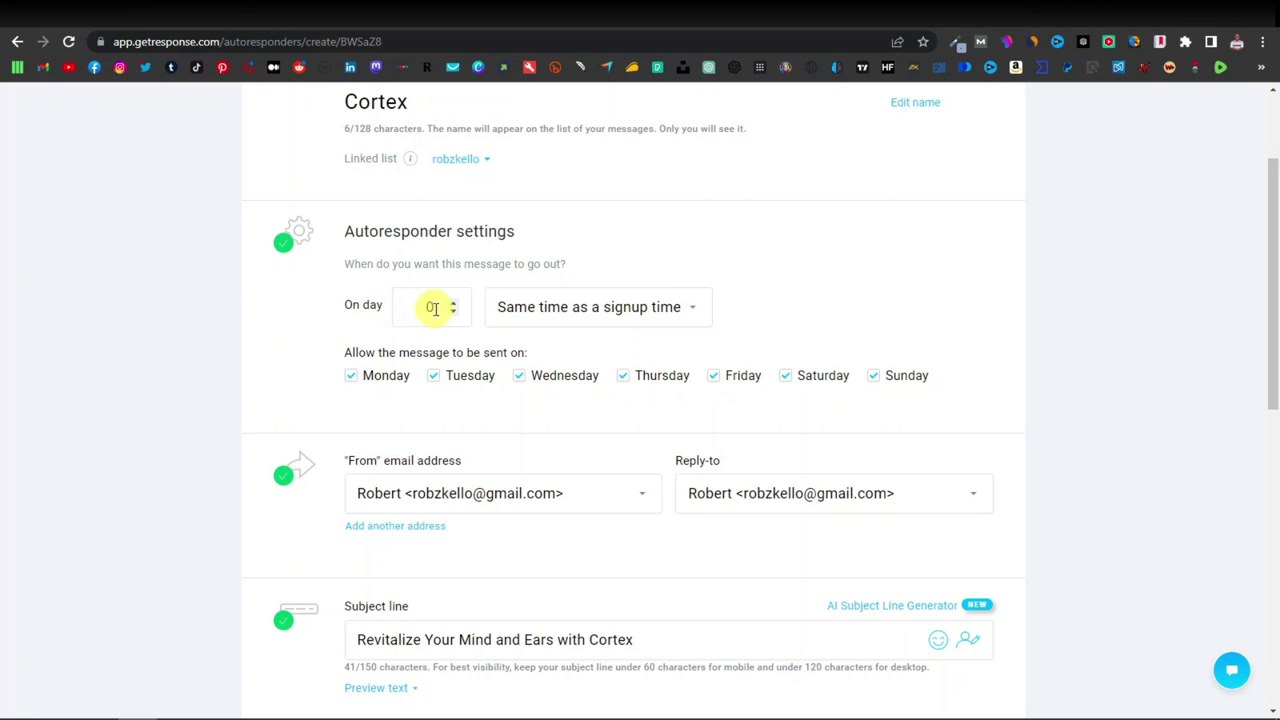
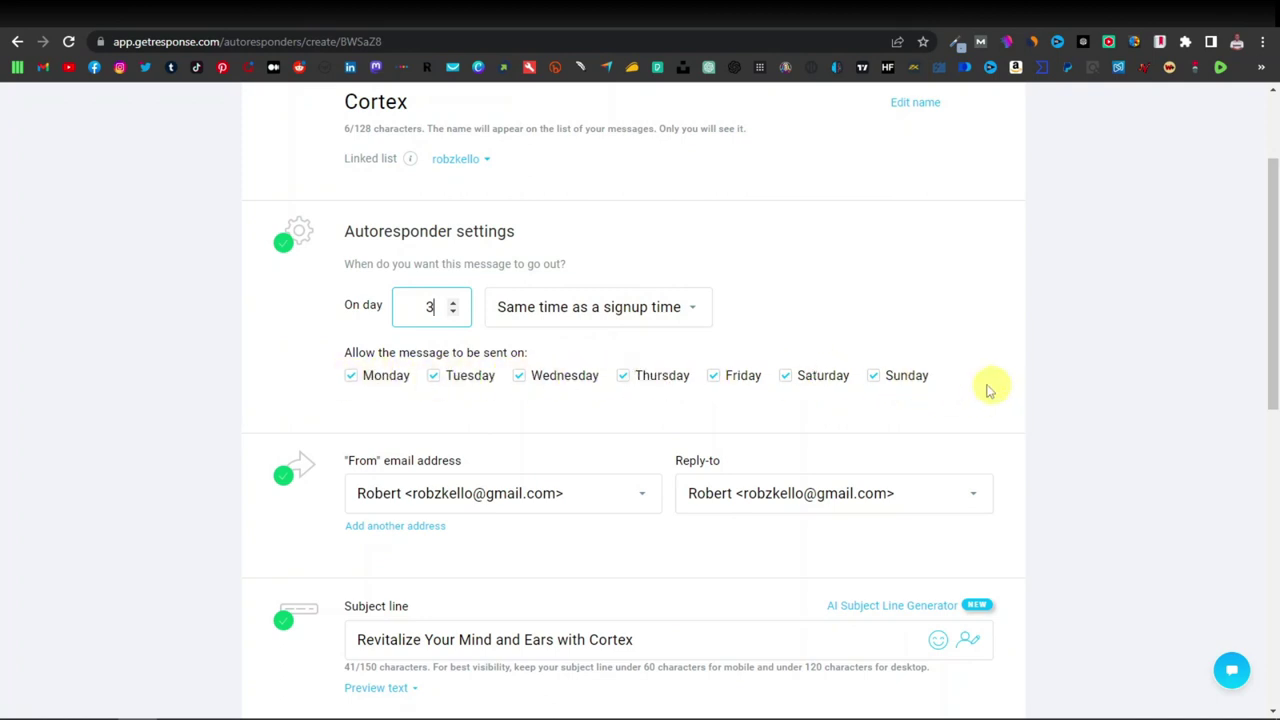
Re-tick Sunday and Saturday so Cortex can send all seven days, then review the message design.
left_click(875, 381)
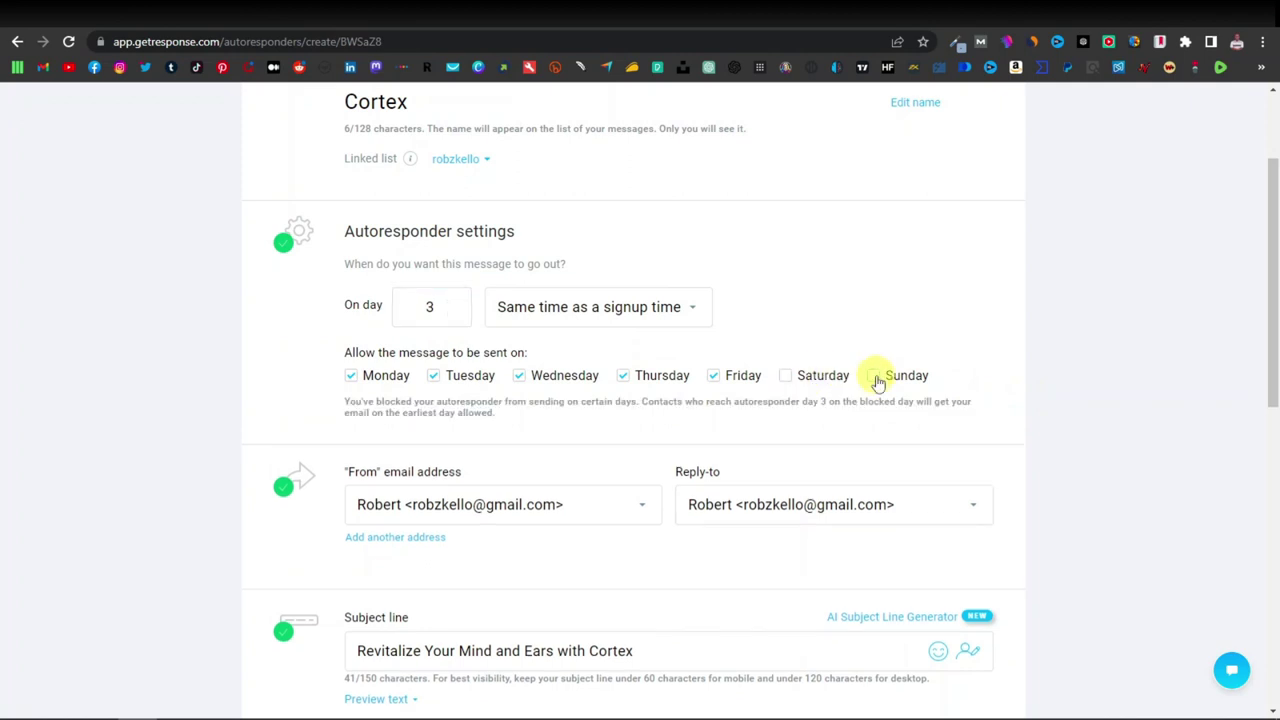
left_click(876, 380)
left_click(788, 378)
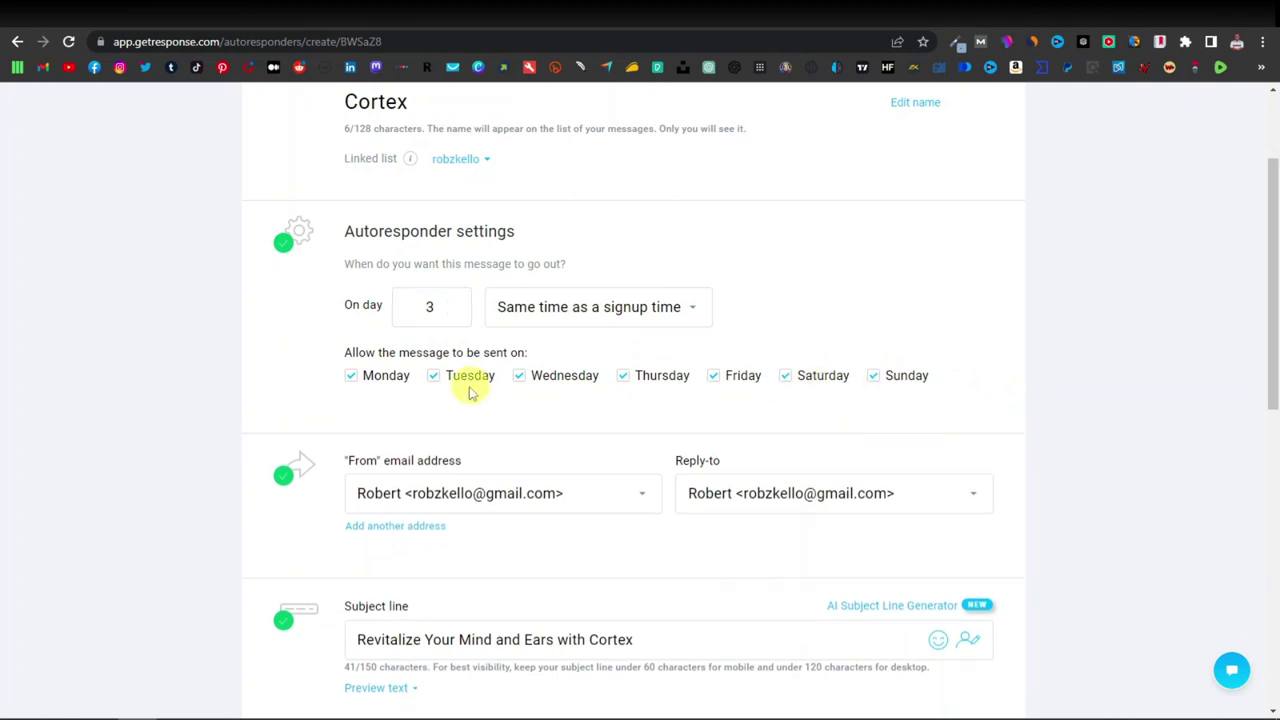
scroll(380, 429, "down", 3)
scroll(380, 435, "down", 3)
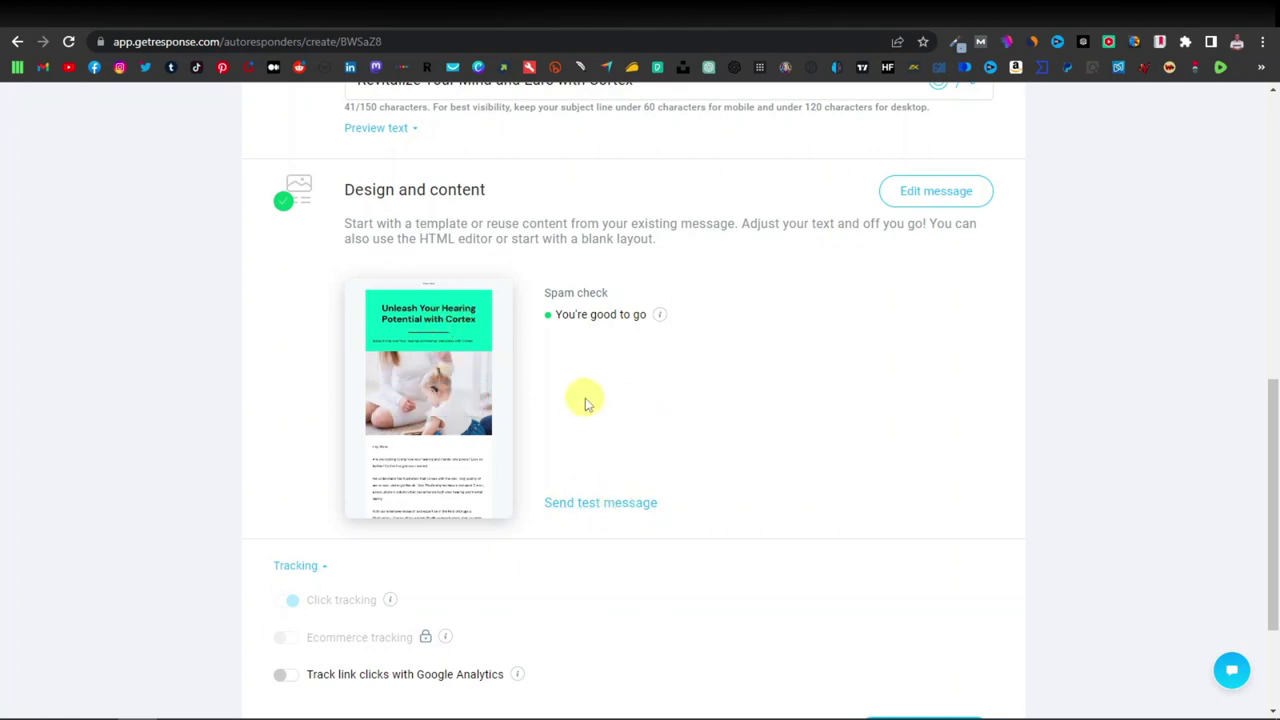
scroll(586, 400, "up", 2)
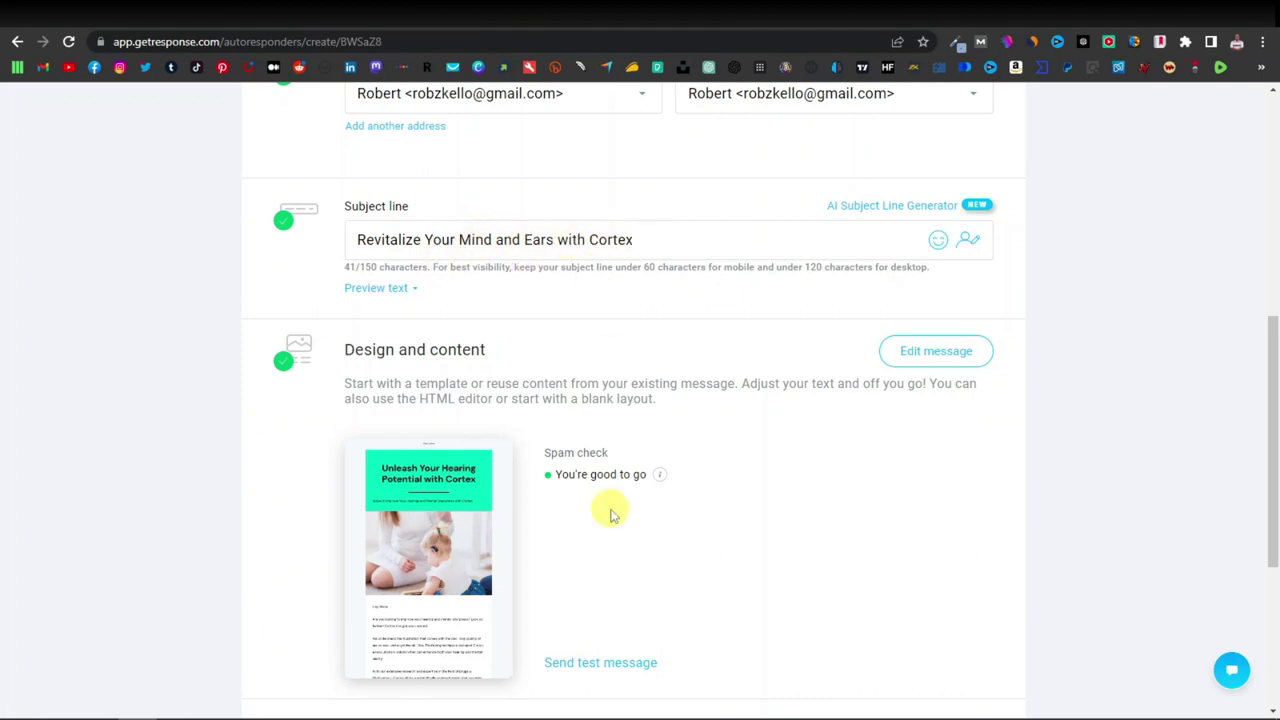
scroll(604, 512, "down", 3)
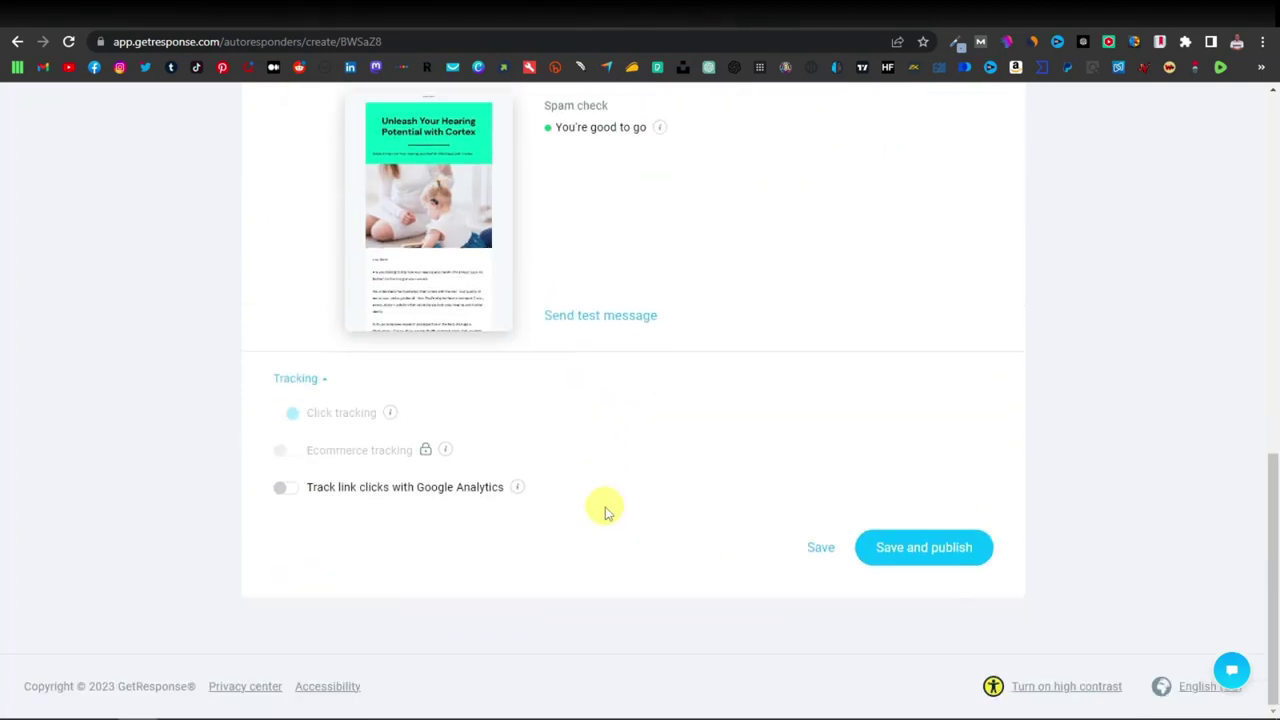
Save and publish the Cortex autoresponder and dismiss the published notice.
left_click(935, 552)
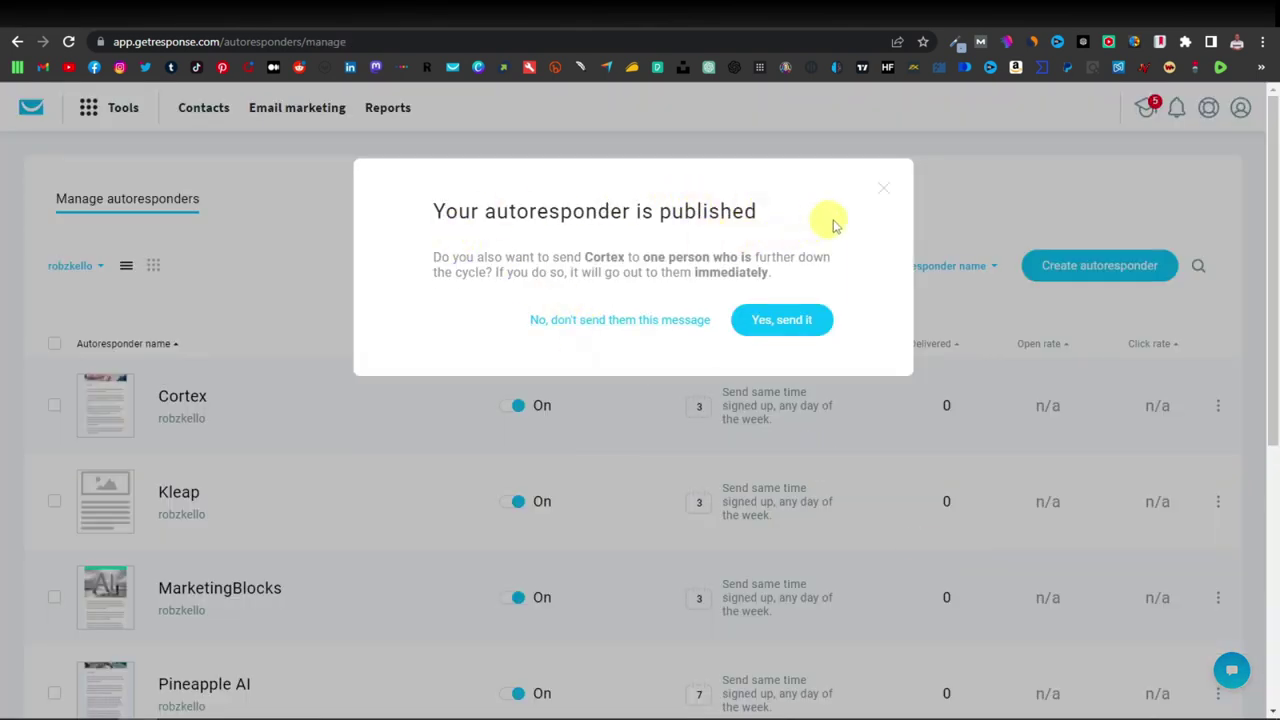
left_click(886, 191)
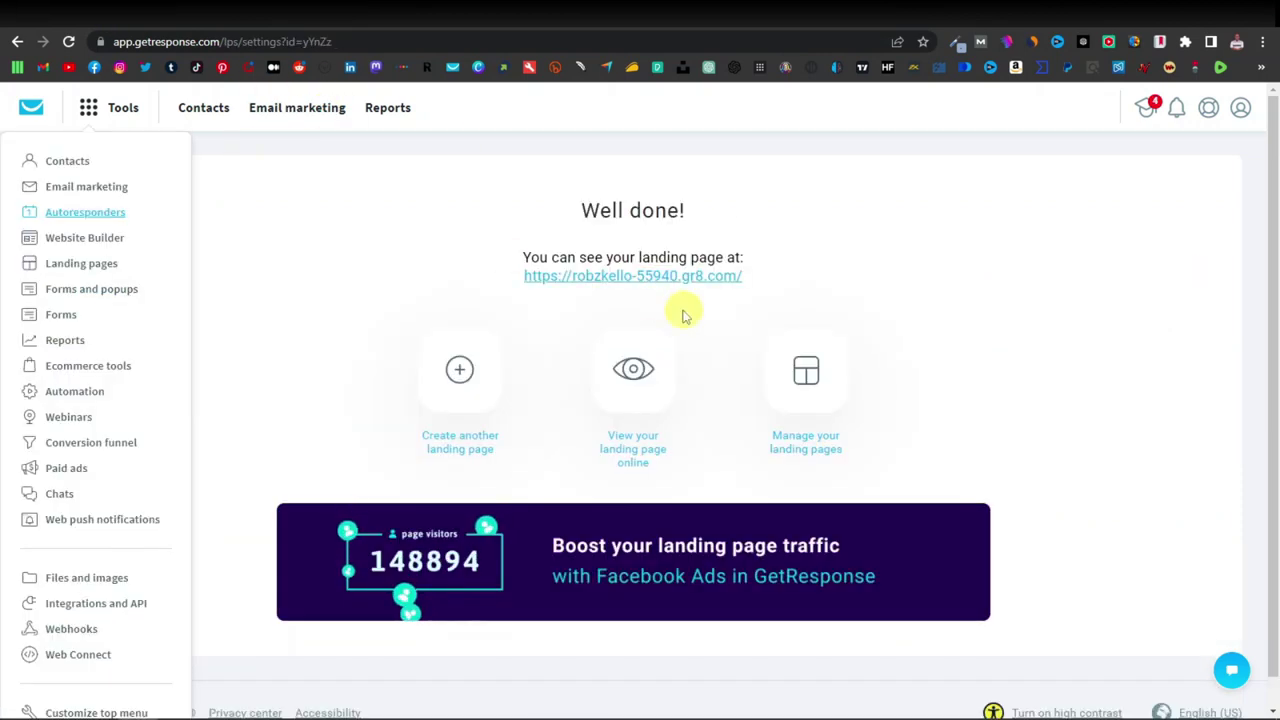
Copy the link address of the published landing page from the Well done! page.
left_click(440, 236)
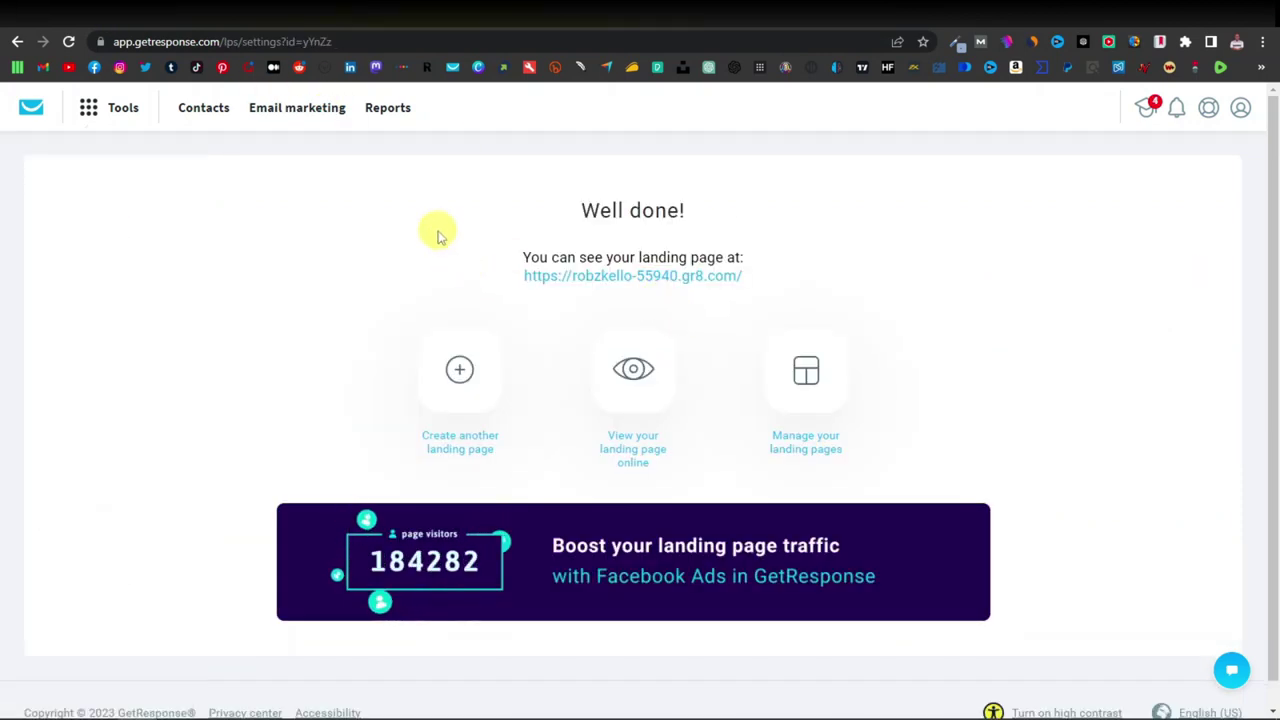
right_click(633, 284)
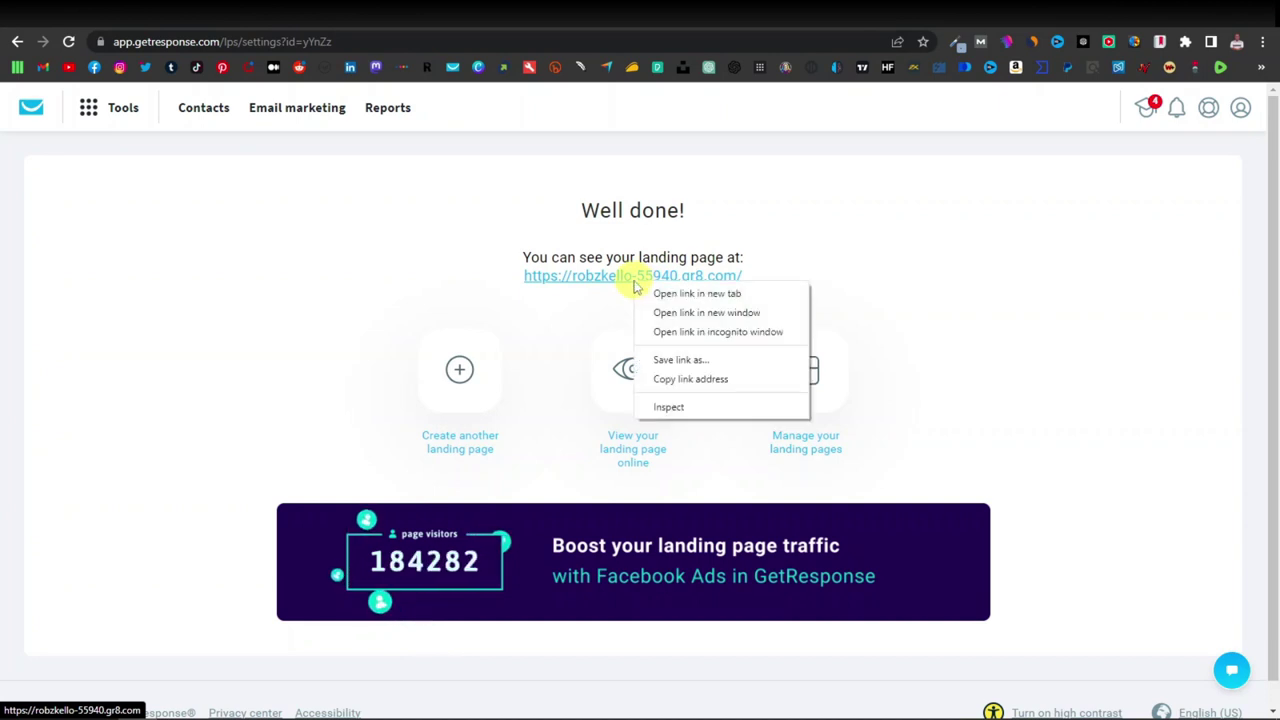
left_click(705, 378)
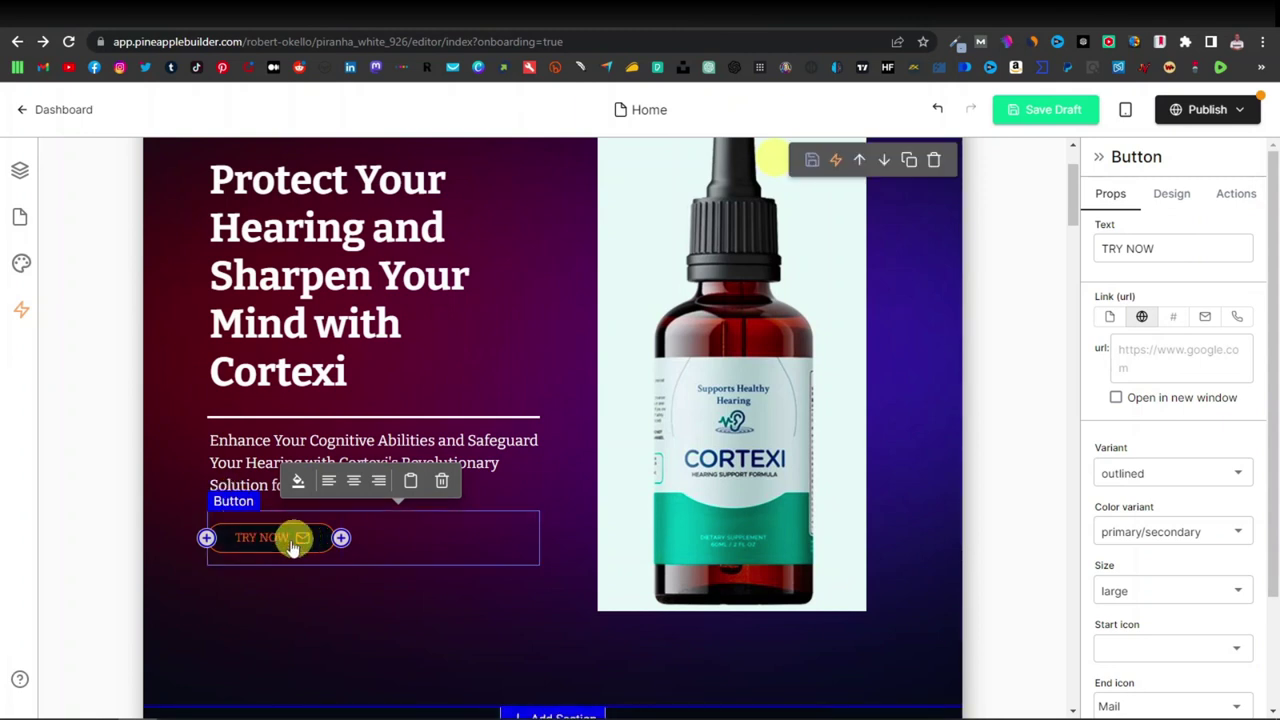
Paste the GetResponse landing page link into the TRY NOW button's url field.
left_click(1131, 355)
right_click(1137, 357)
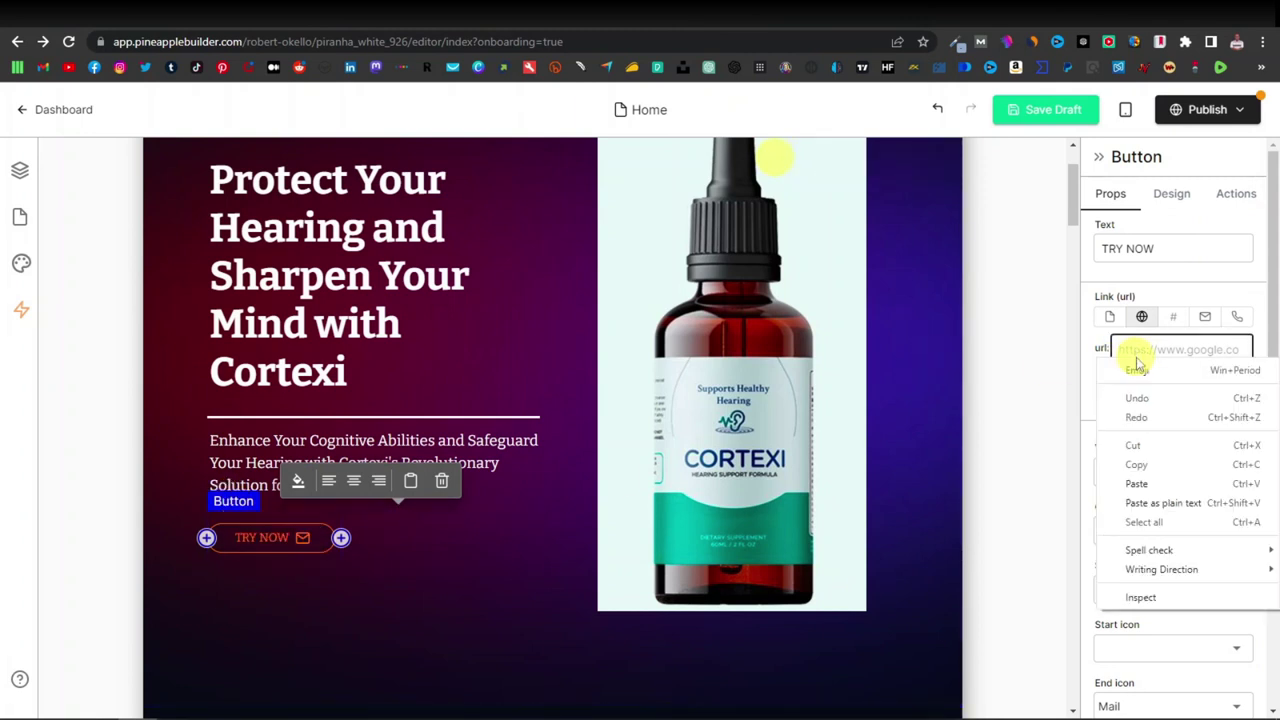
left_click(1140, 486)
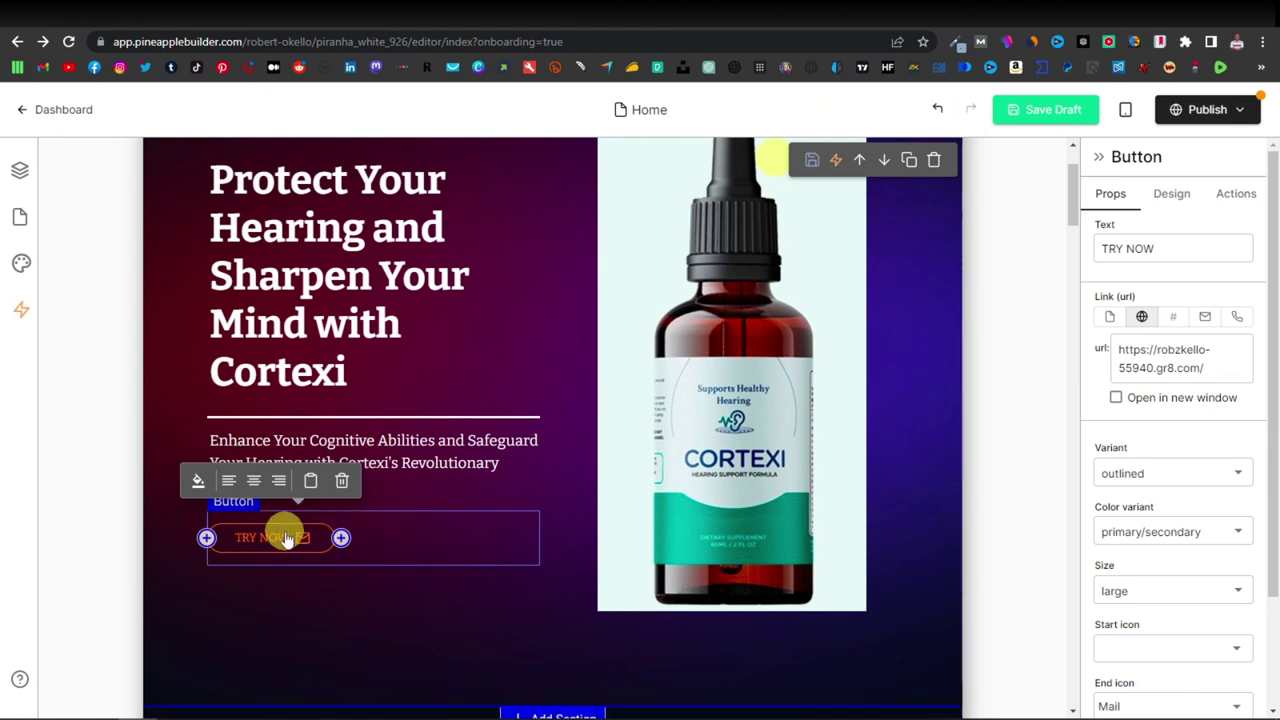
scroll(286, 529, "down", 1)
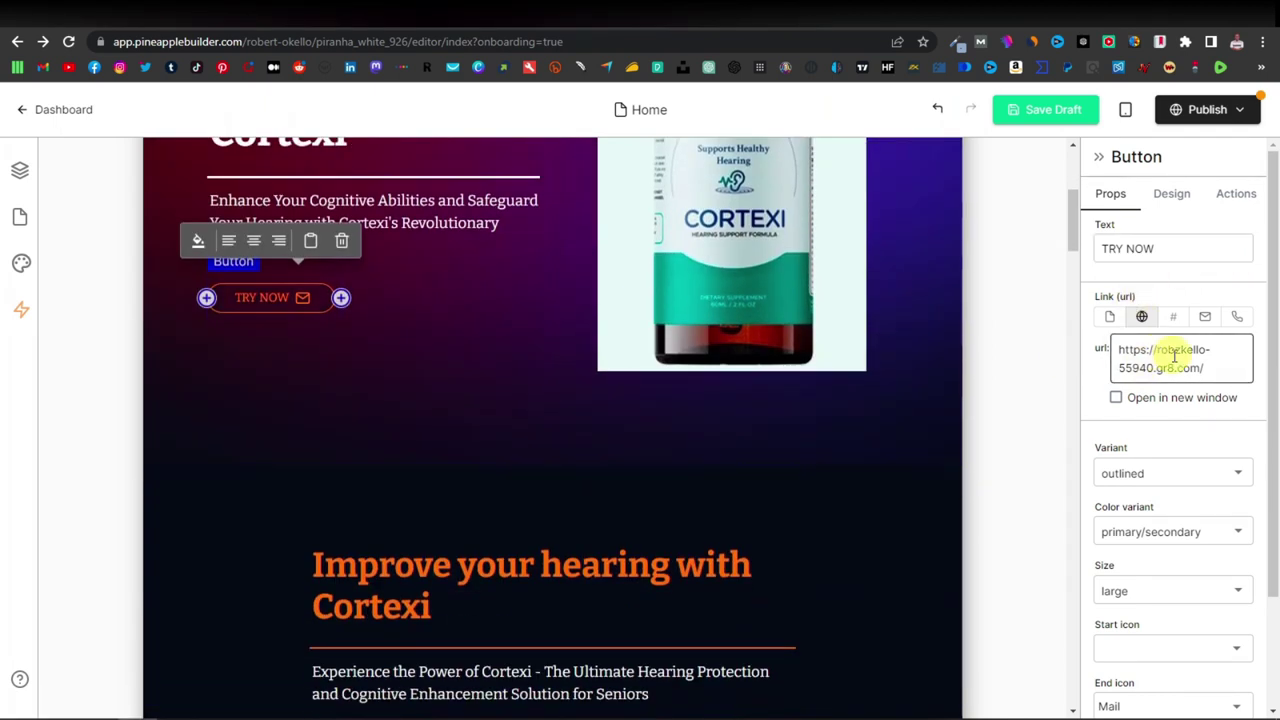
scroll(277, 371, "up", 1)
scroll(330, 400, "down", 6)
scroll(395, 421, "down", 20)
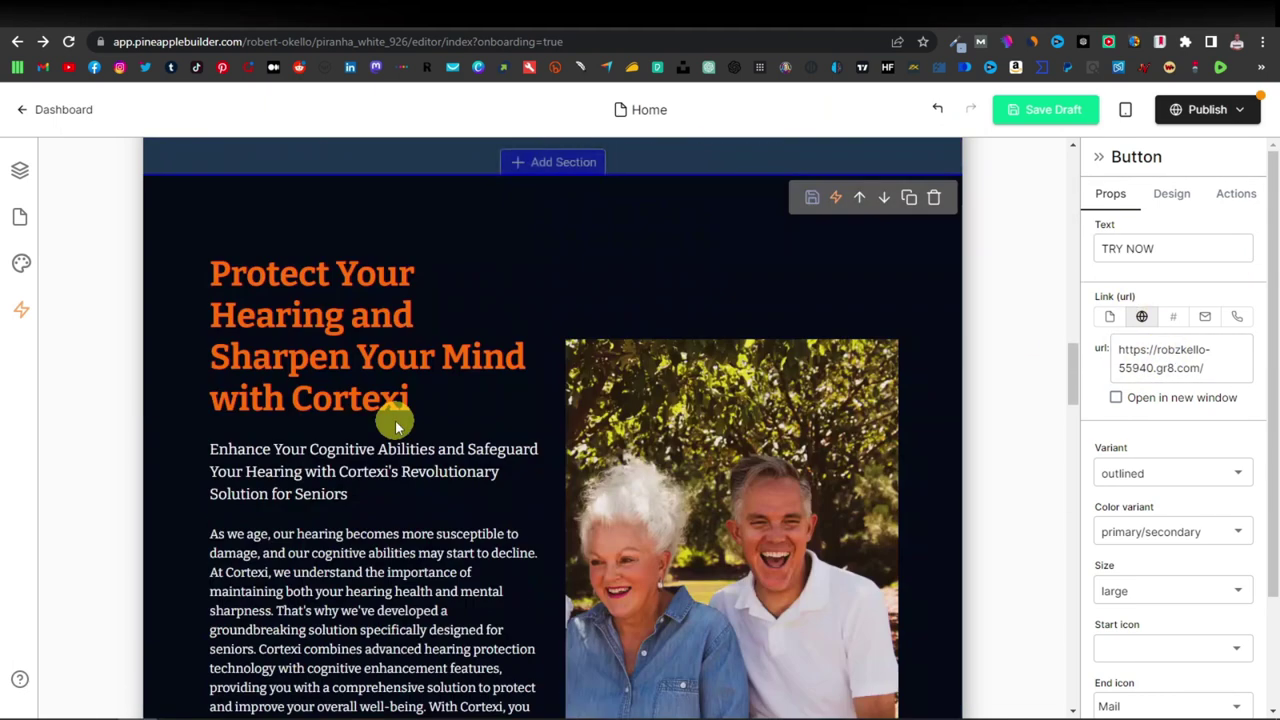
scroll(395, 421, "down", 10)
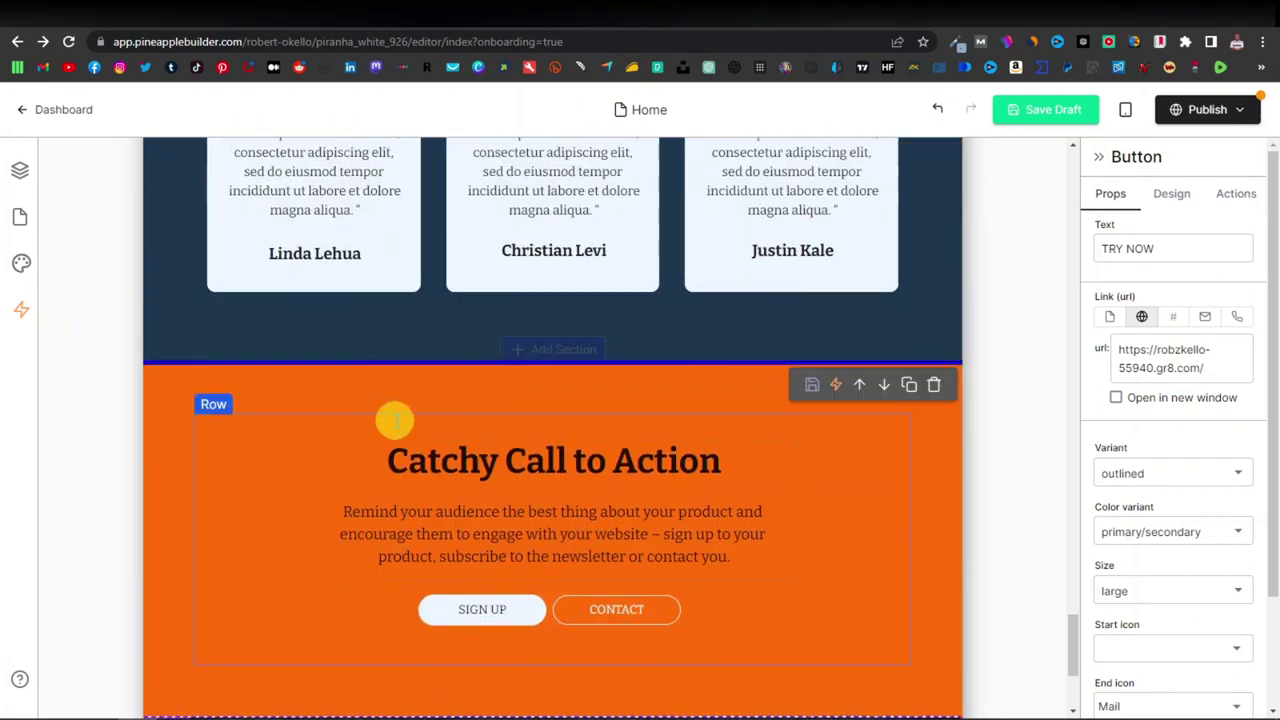
scroll(395, 421, "up", 2)
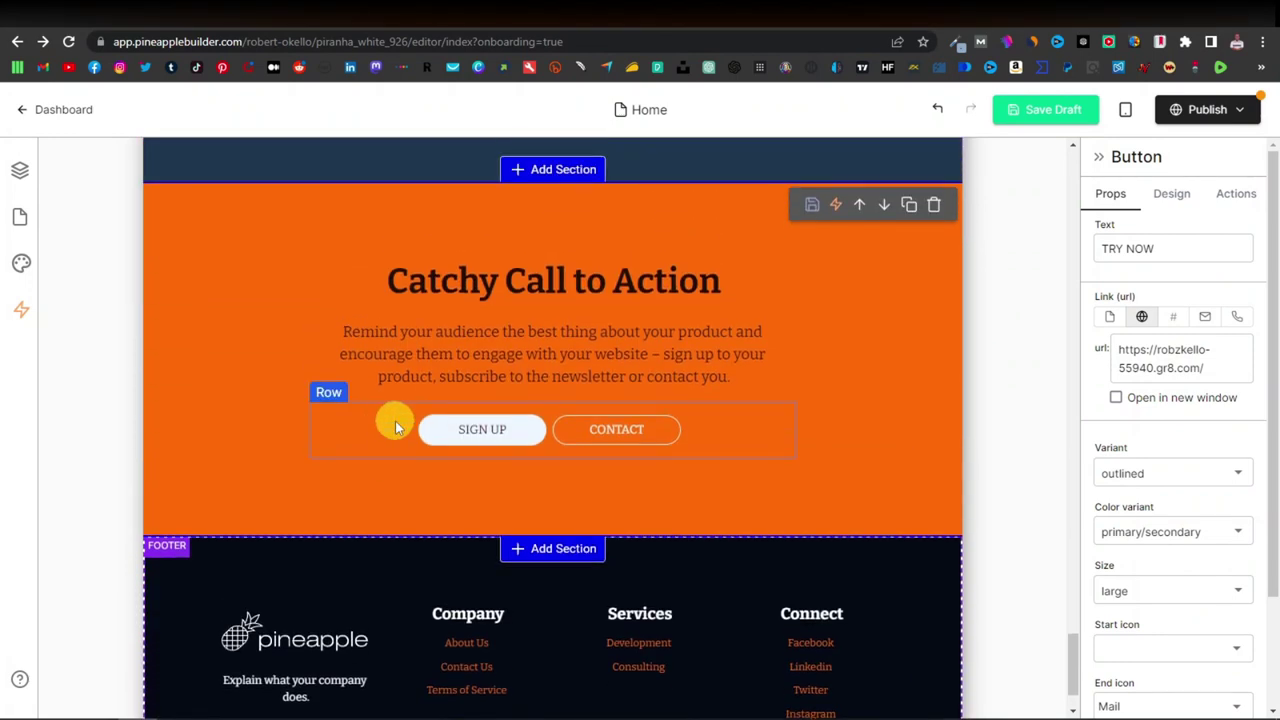
Link the SIGN UP button to the same landing page and delete the CONTACT button.
left_click(517, 437)
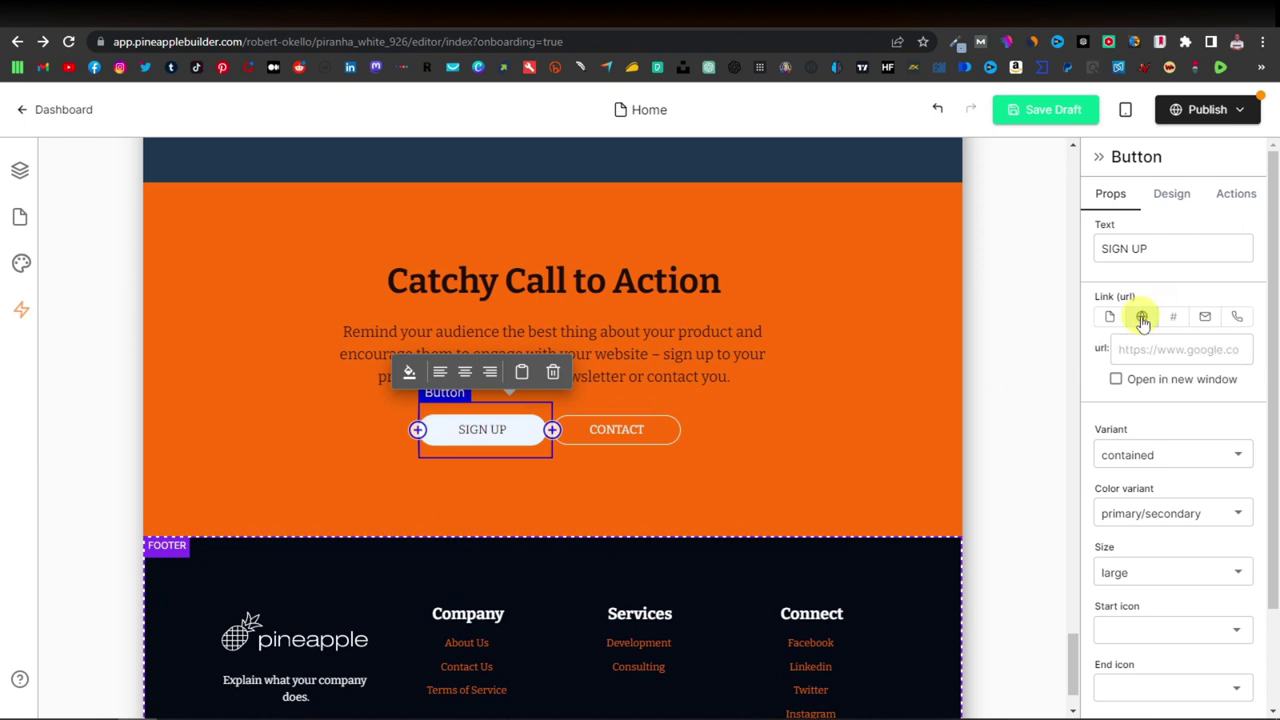
right_click(1152, 356)
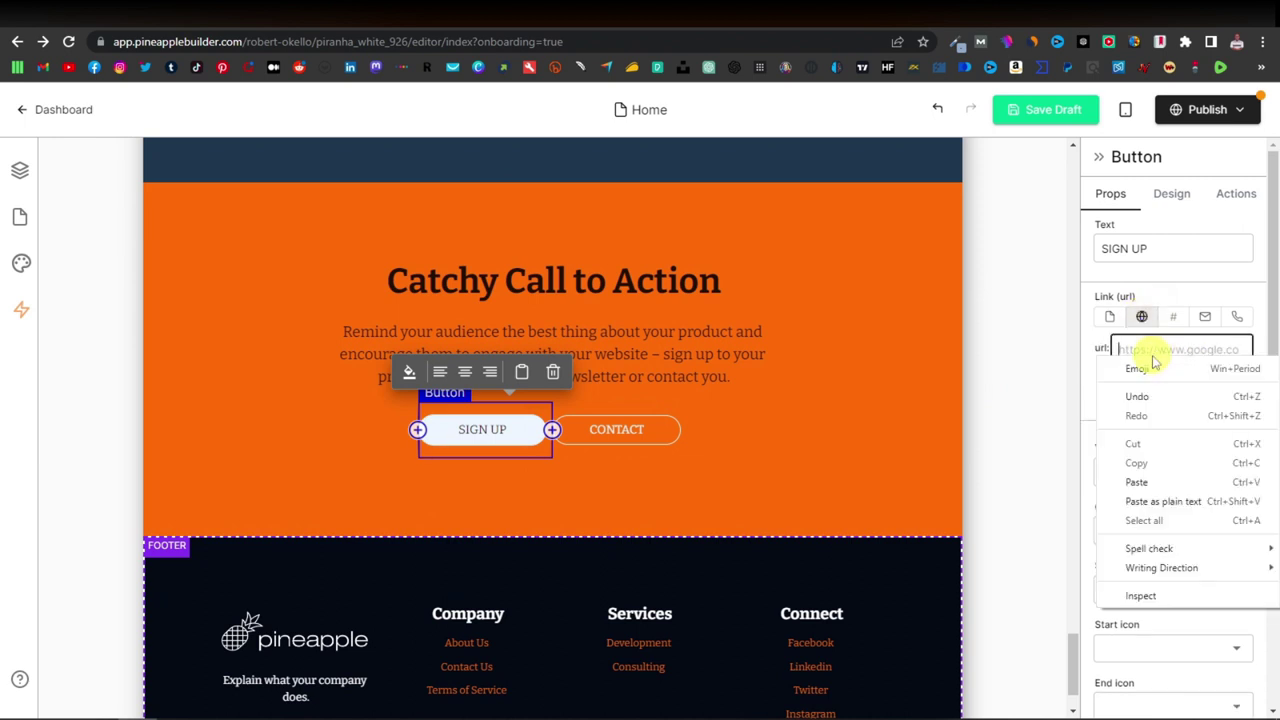
left_click(1137, 482)
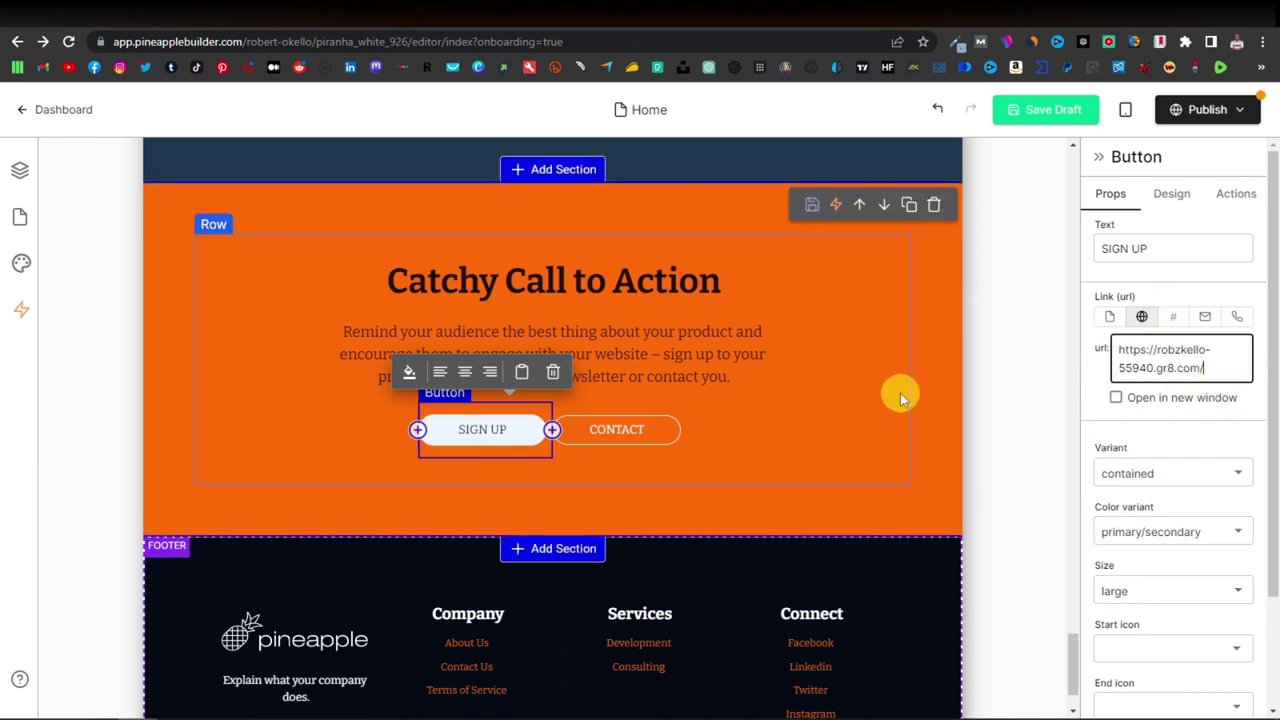
left_click(650, 430)
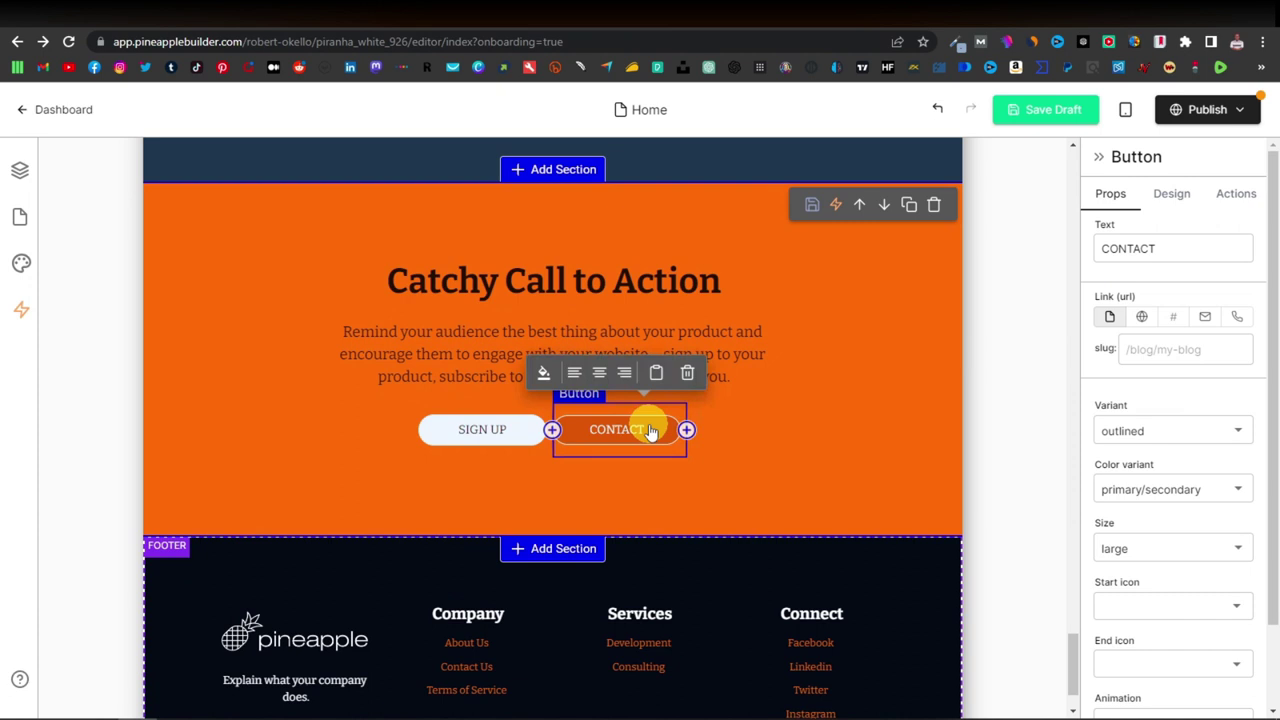
left_click(688, 374)
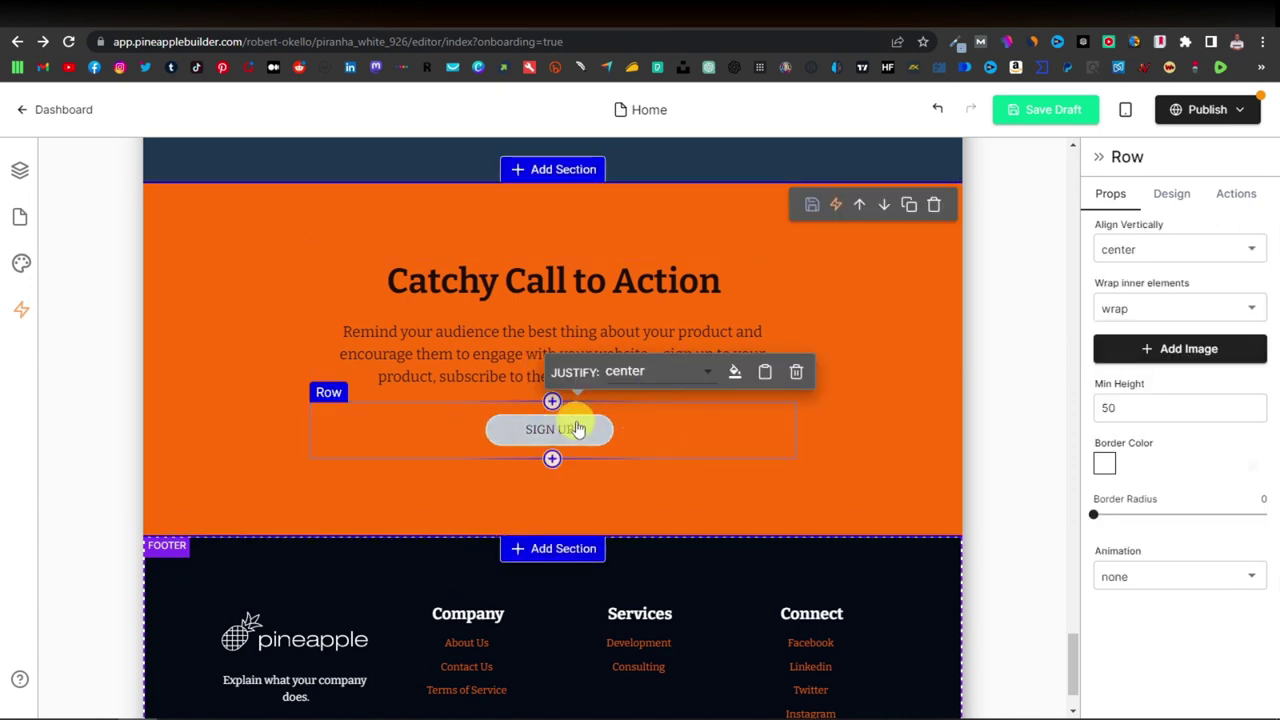
Publish the Cortexi landing page live from the Publish menu.
scroll(577, 436, "down", 1)
scroll(871, 460, "up", 15)
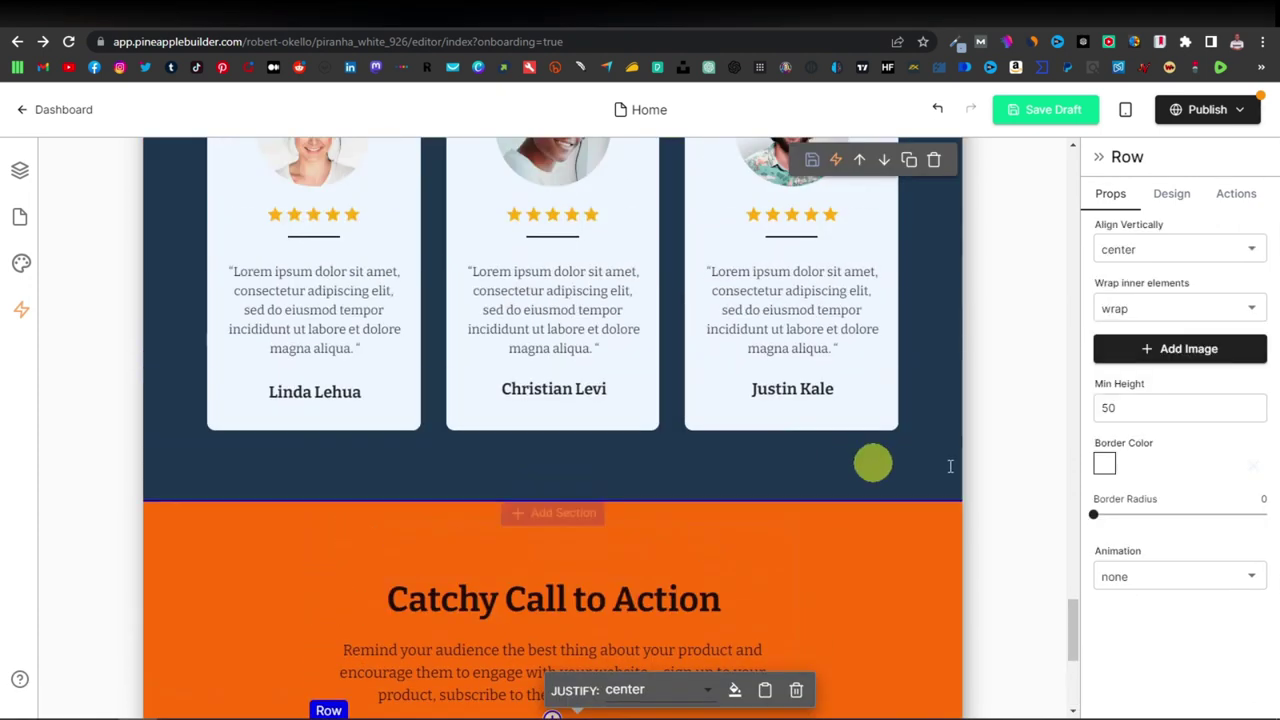
scroll(771, 406, "up", 15)
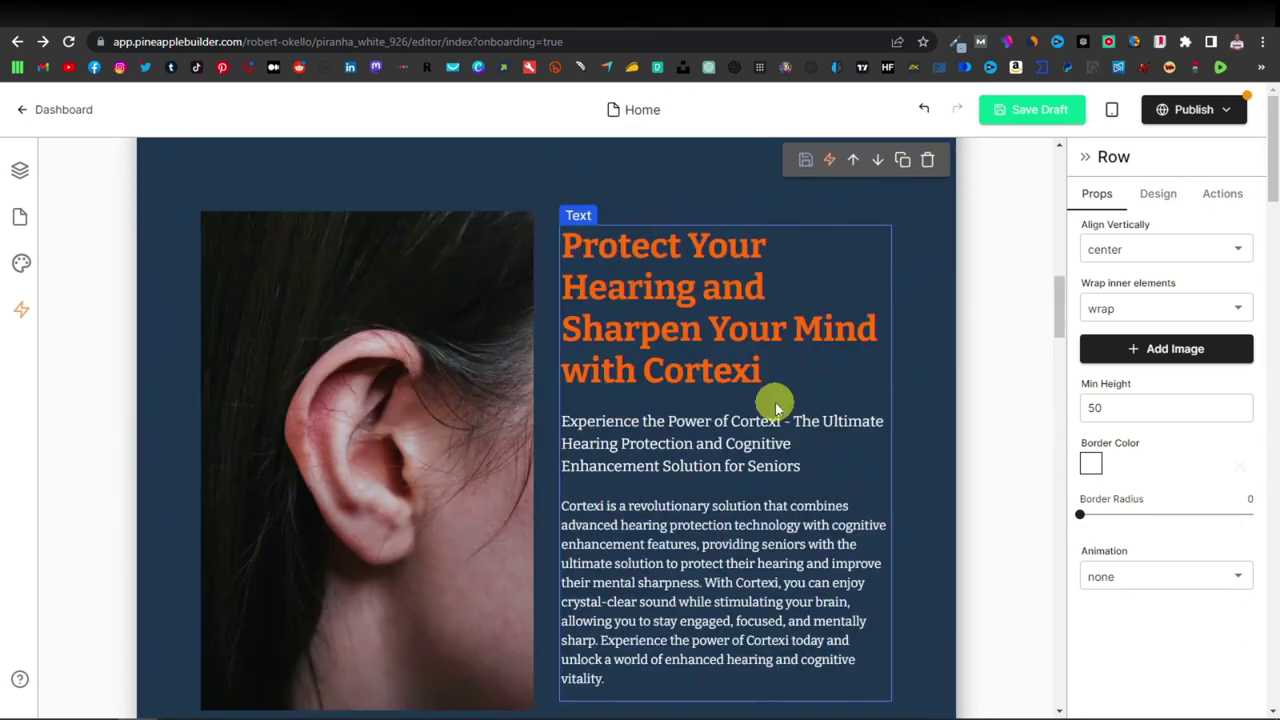
scroll(773, 404, "up", 5)
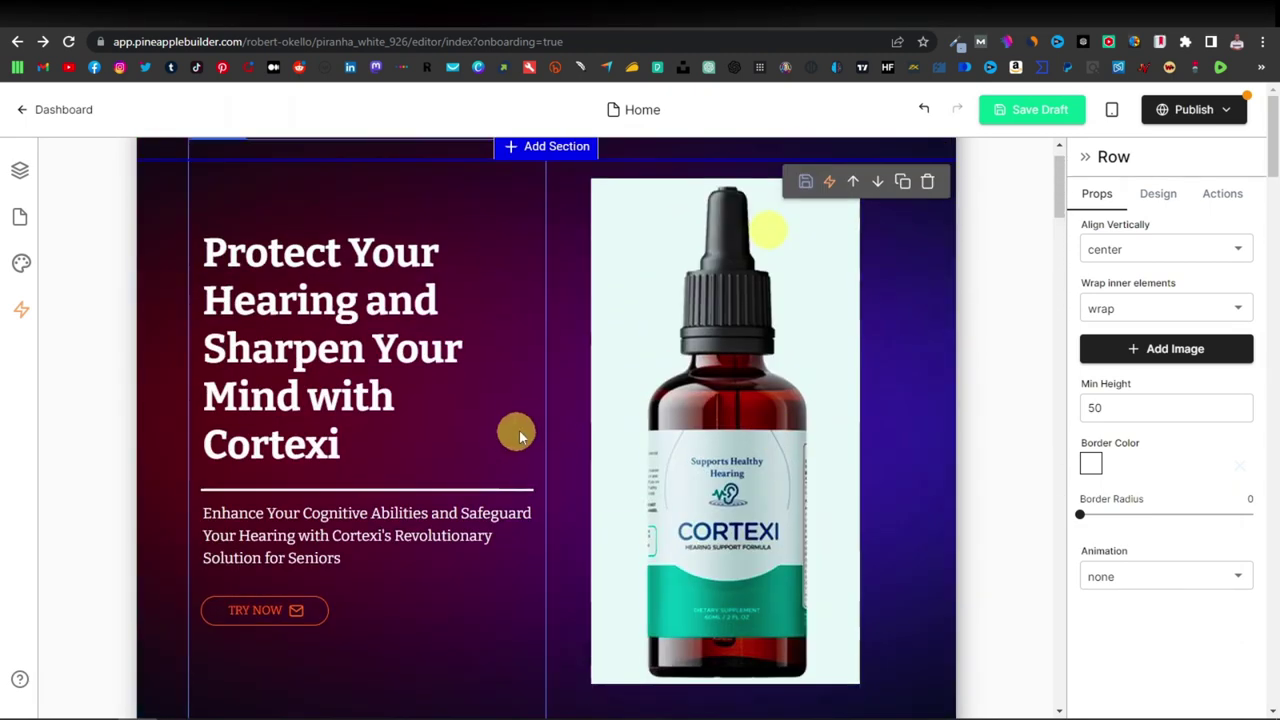
left_click(1228, 111)
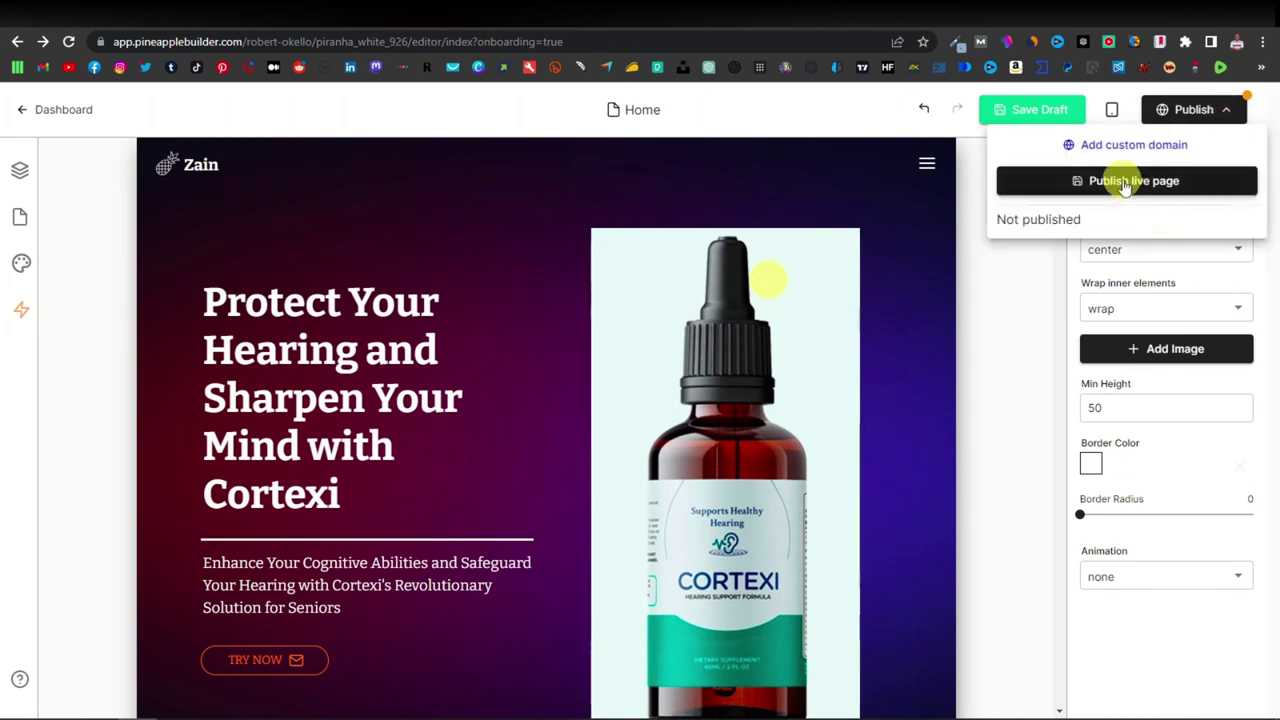
left_click(1126, 183)
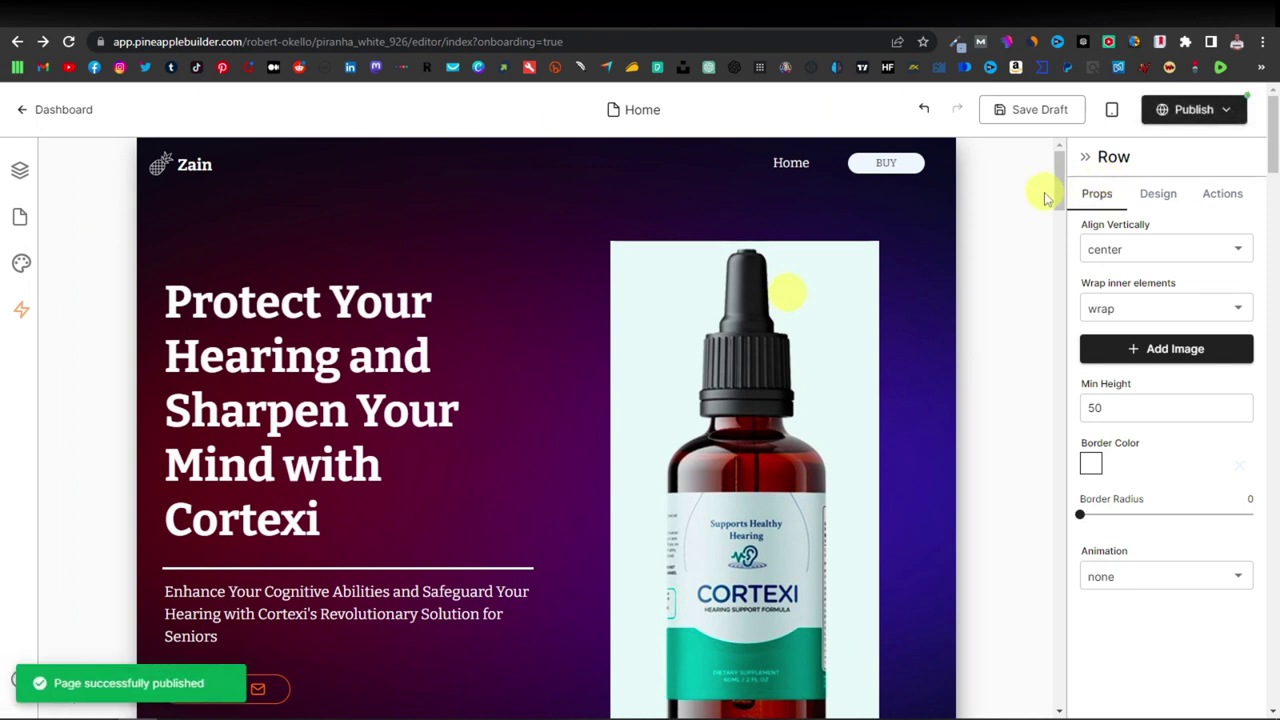
Open the live pineapplebuilder.com subdomain site in a new browser tab.
left_click(1224, 110)
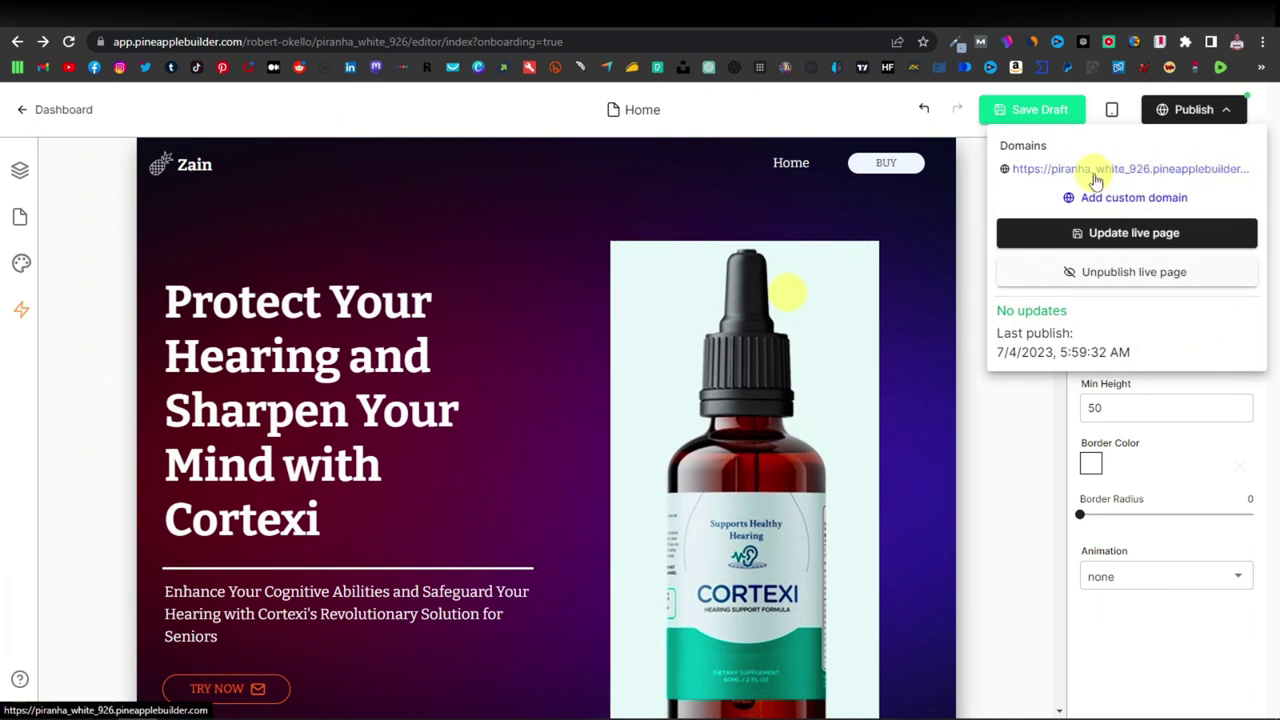
right_click(1102, 174)
left_click(1147, 186)
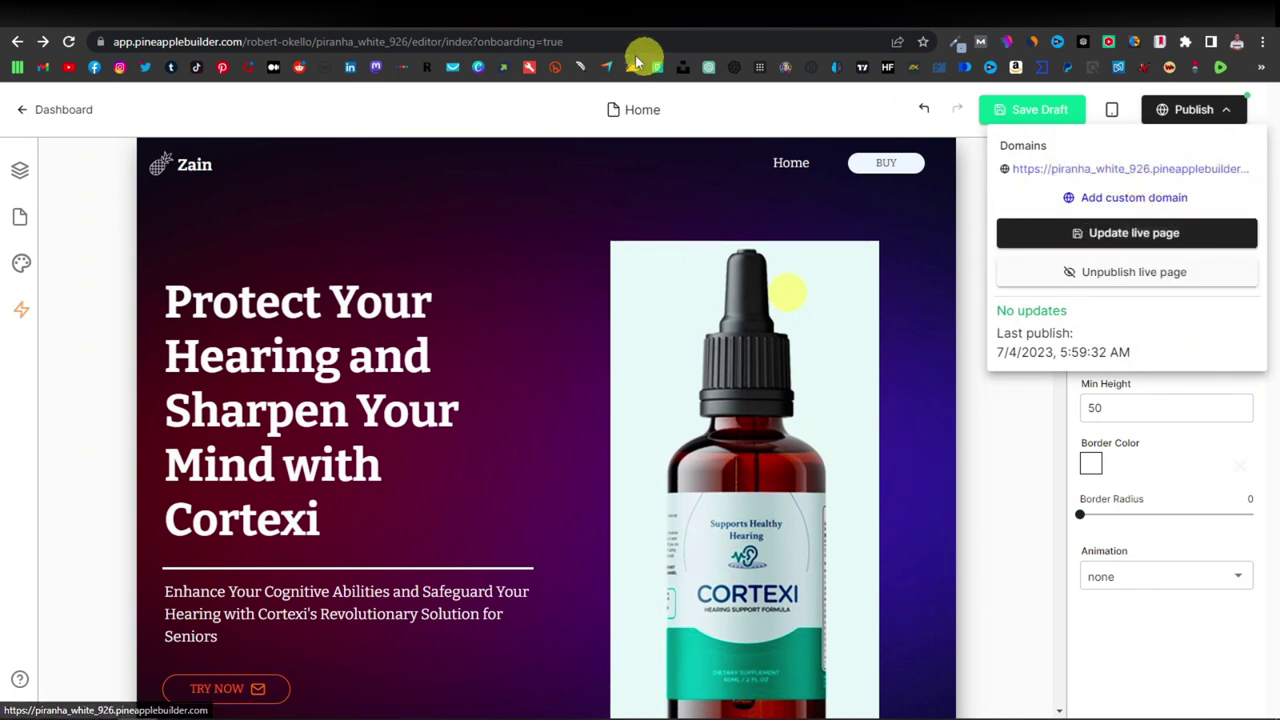
left_click(636, 25)
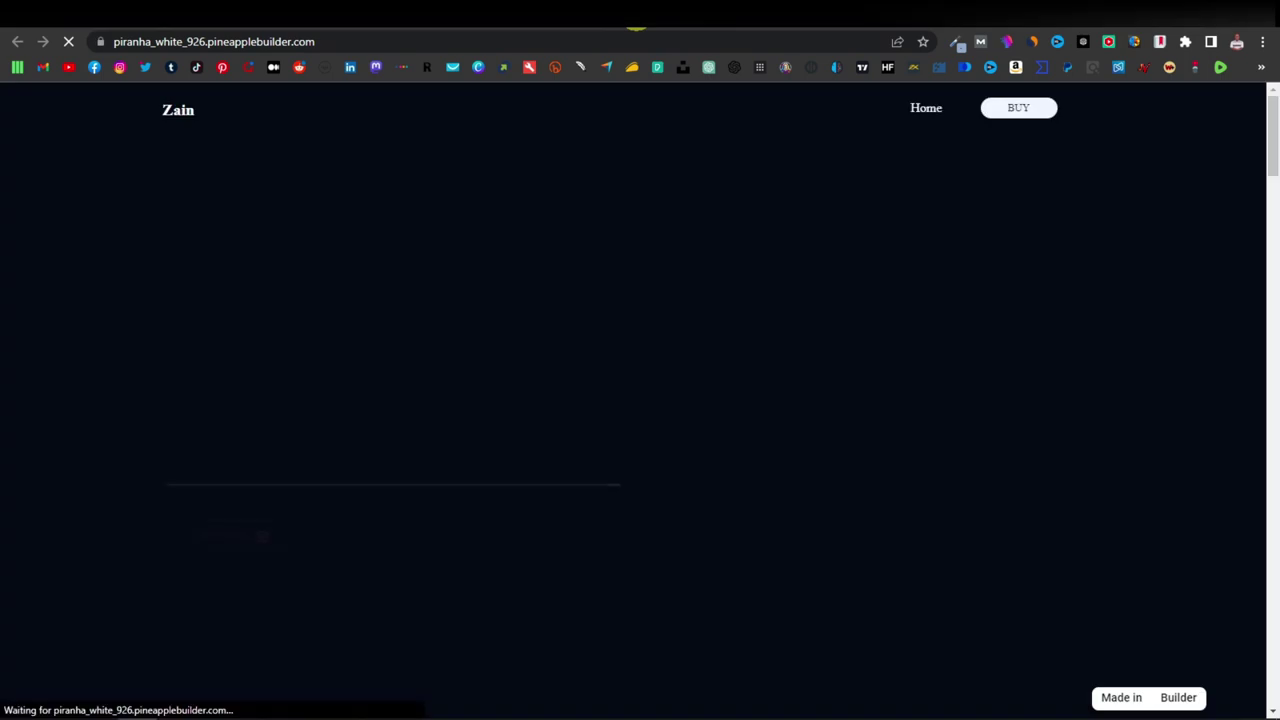
Scroll the live Cortexi site down to the footer and back up, then return to the editor.
scroll(598, 220, "down", 5)
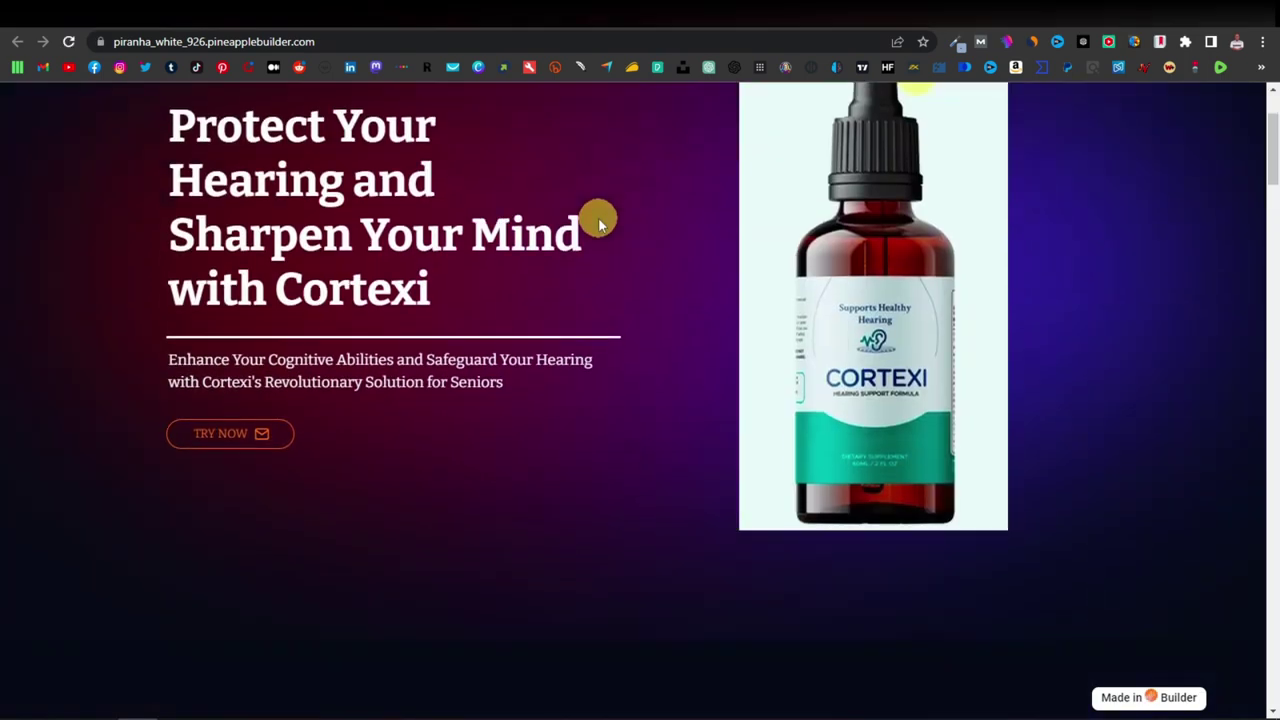
scroll(598, 220, "down", 10)
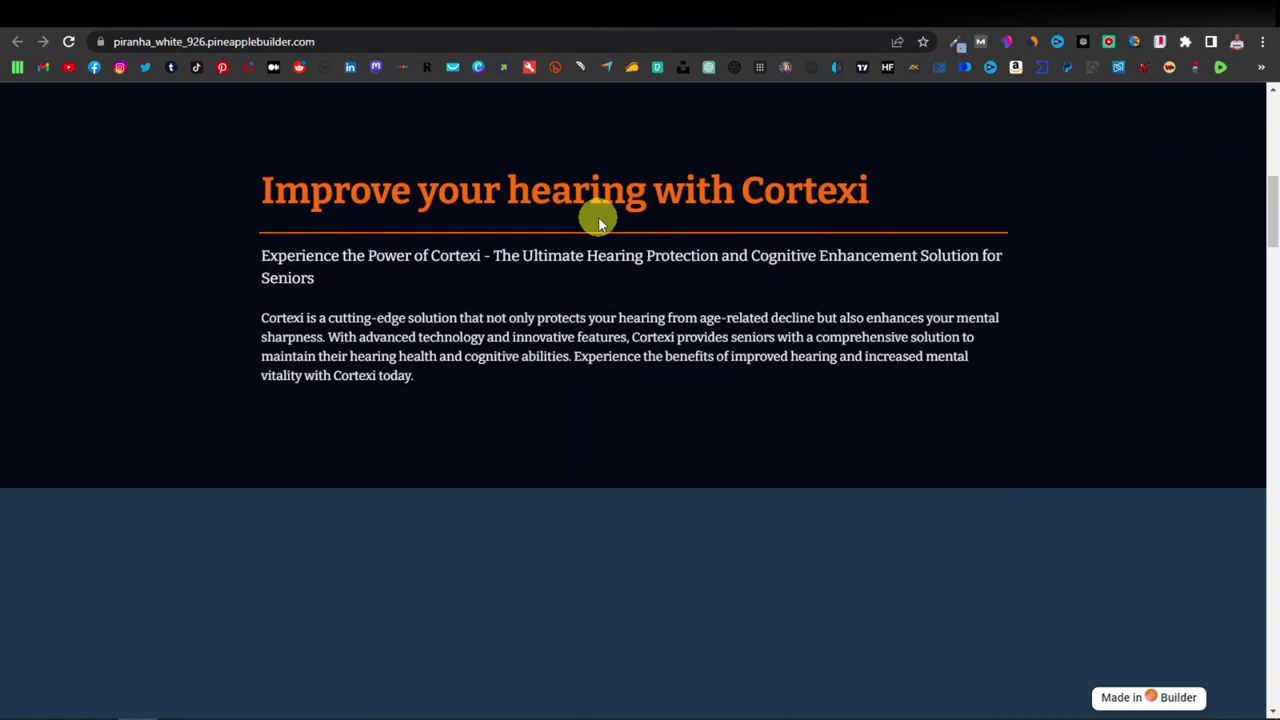
scroll(598, 218, "down", 15)
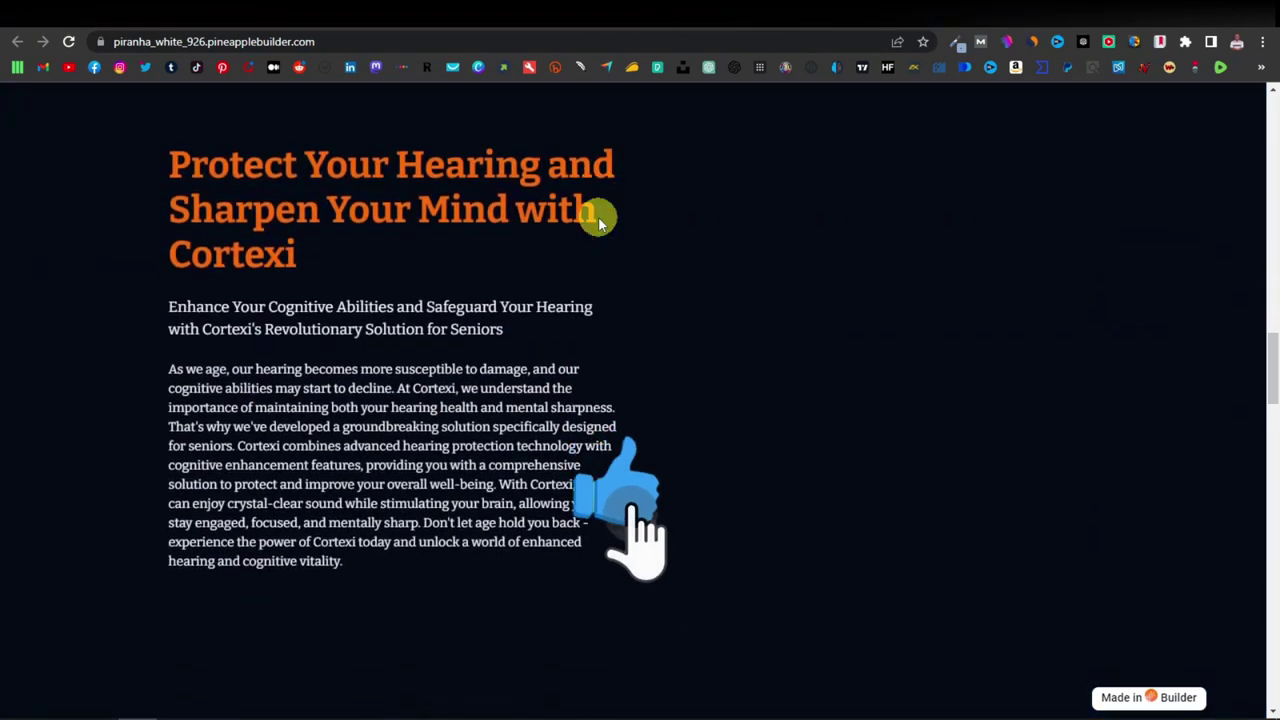
scroll(598, 218, "down", 6)
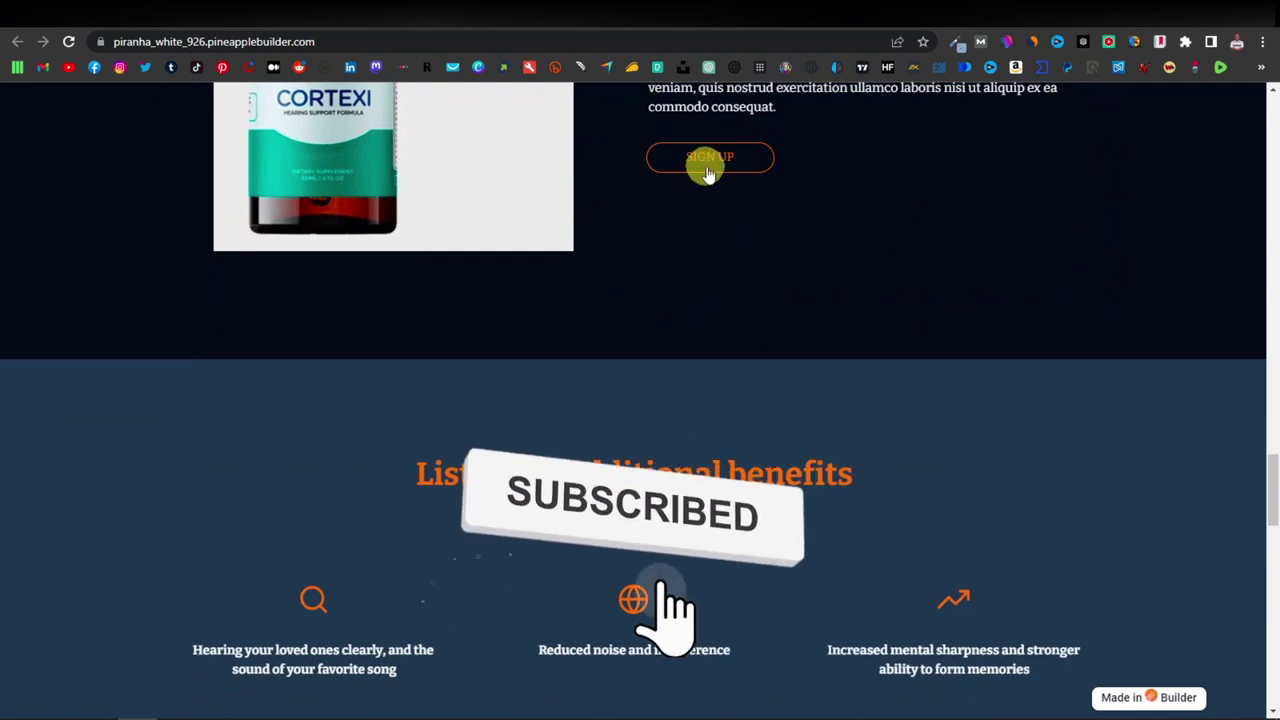
scroll(700, 166, "down", 6)
scroll(667, 199, "down", 10)
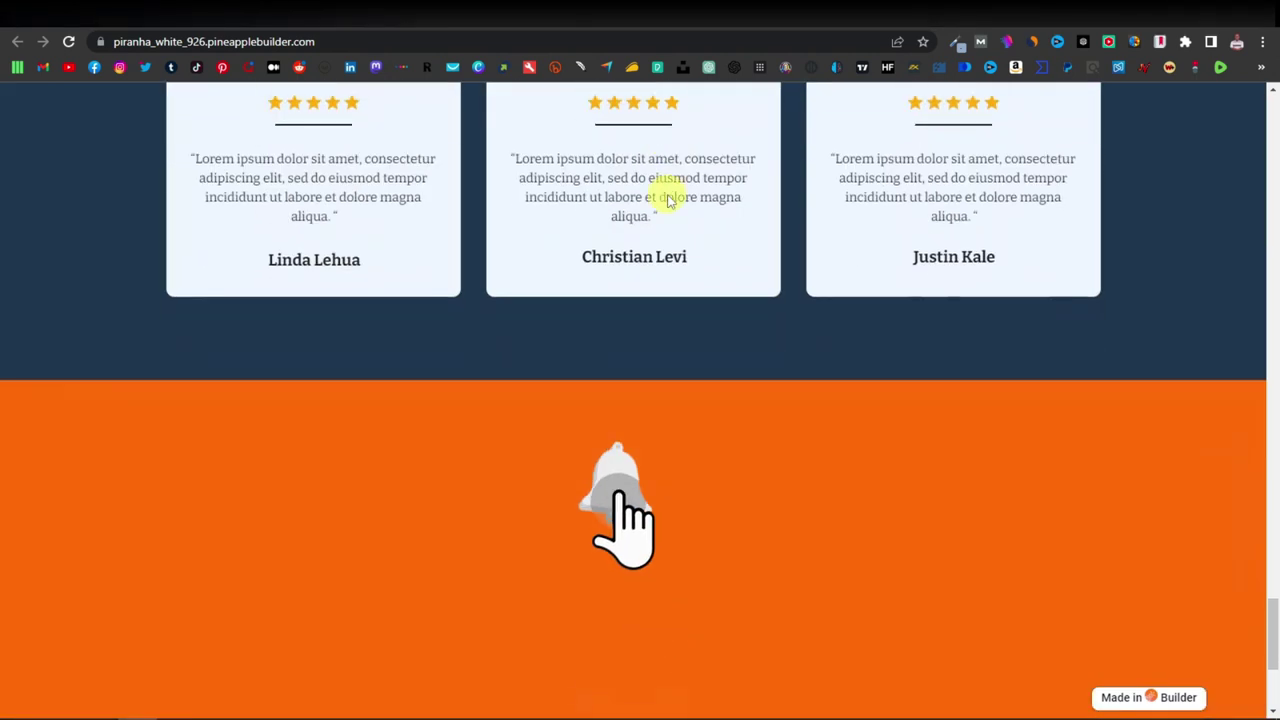
scroll(629, 297, "up", 15)
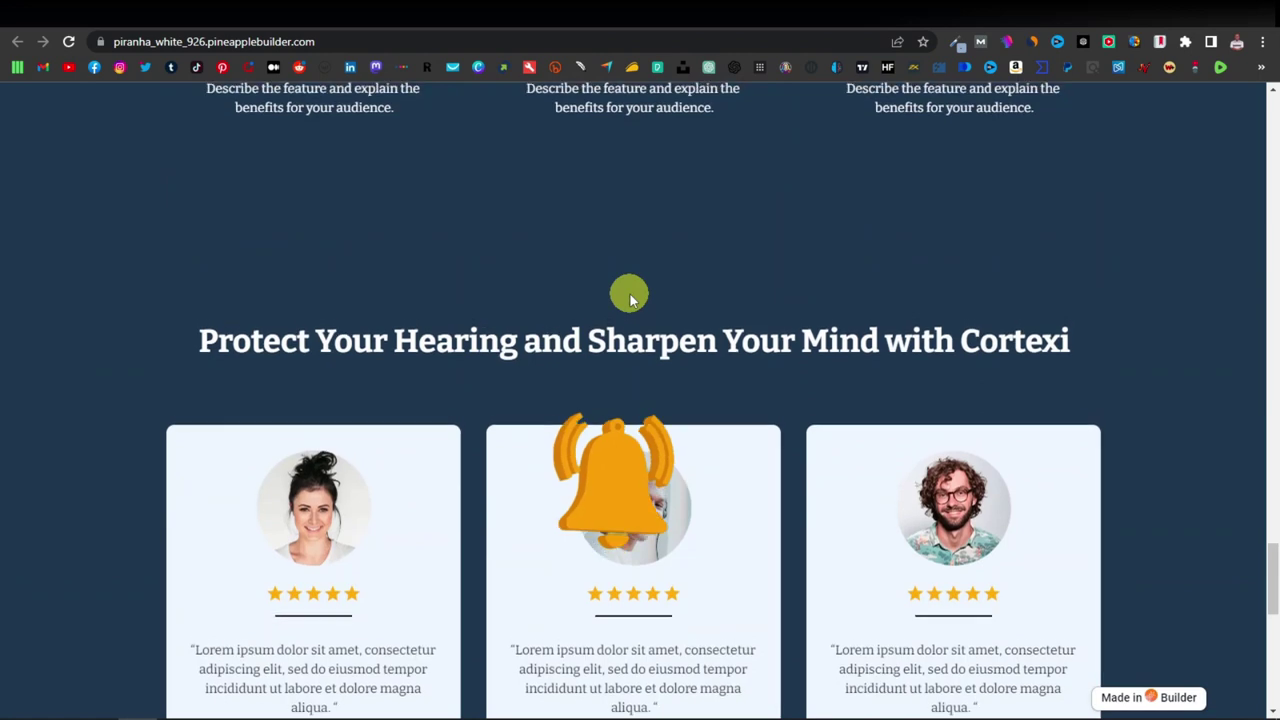
scroll(629, 297, "up", 10)
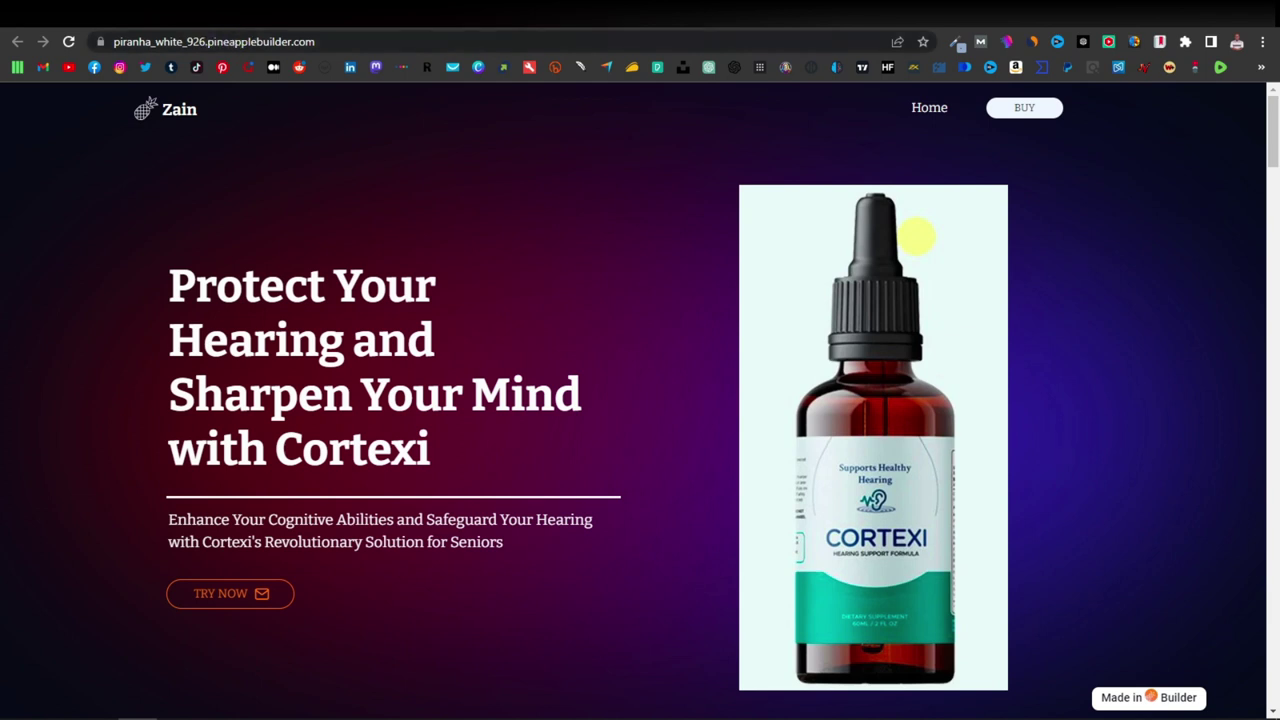
left_click(518, 14)
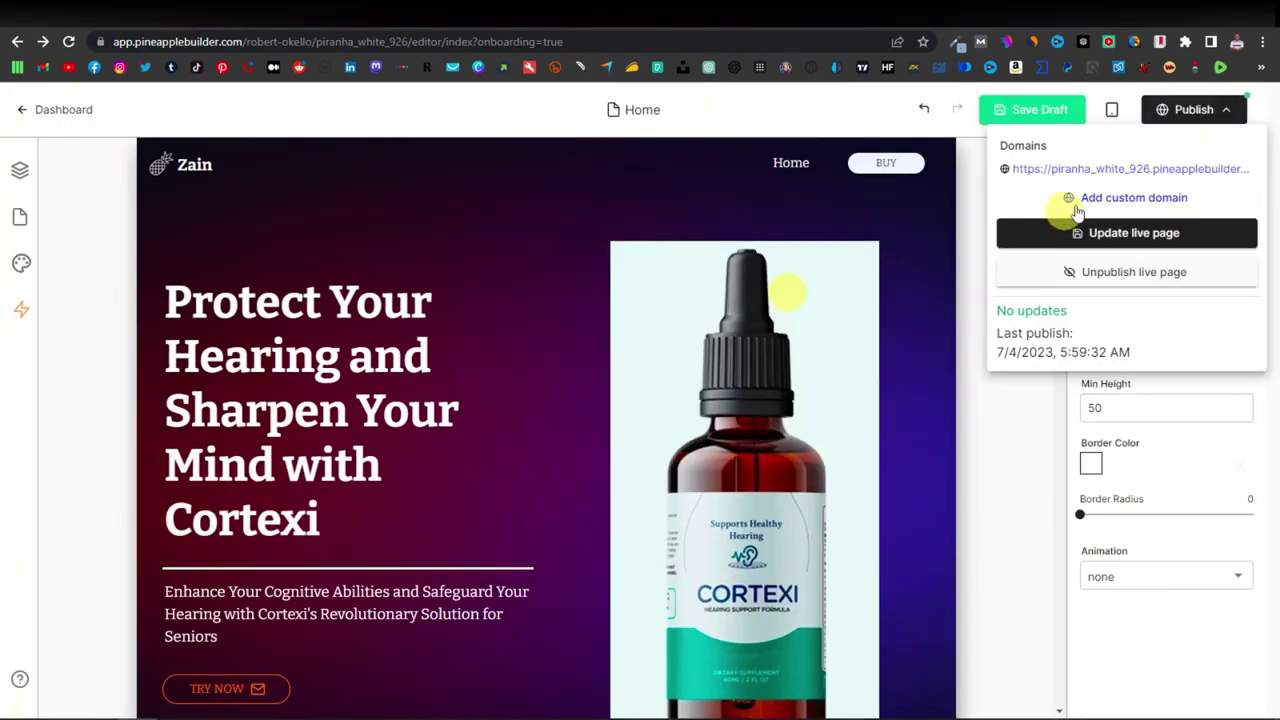
Enter hearingdrops.com as the website's custom domain name and view the subscription plans.
left_click(1125, 200)
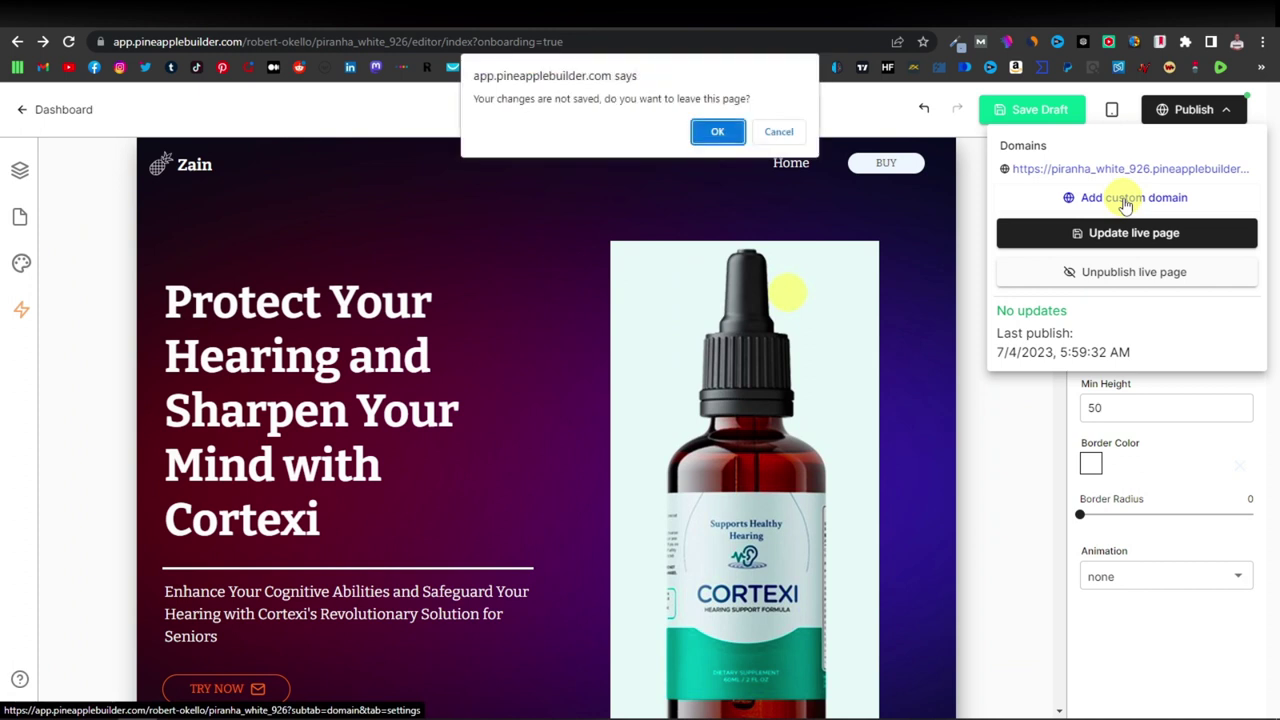
left_click(718, 130)
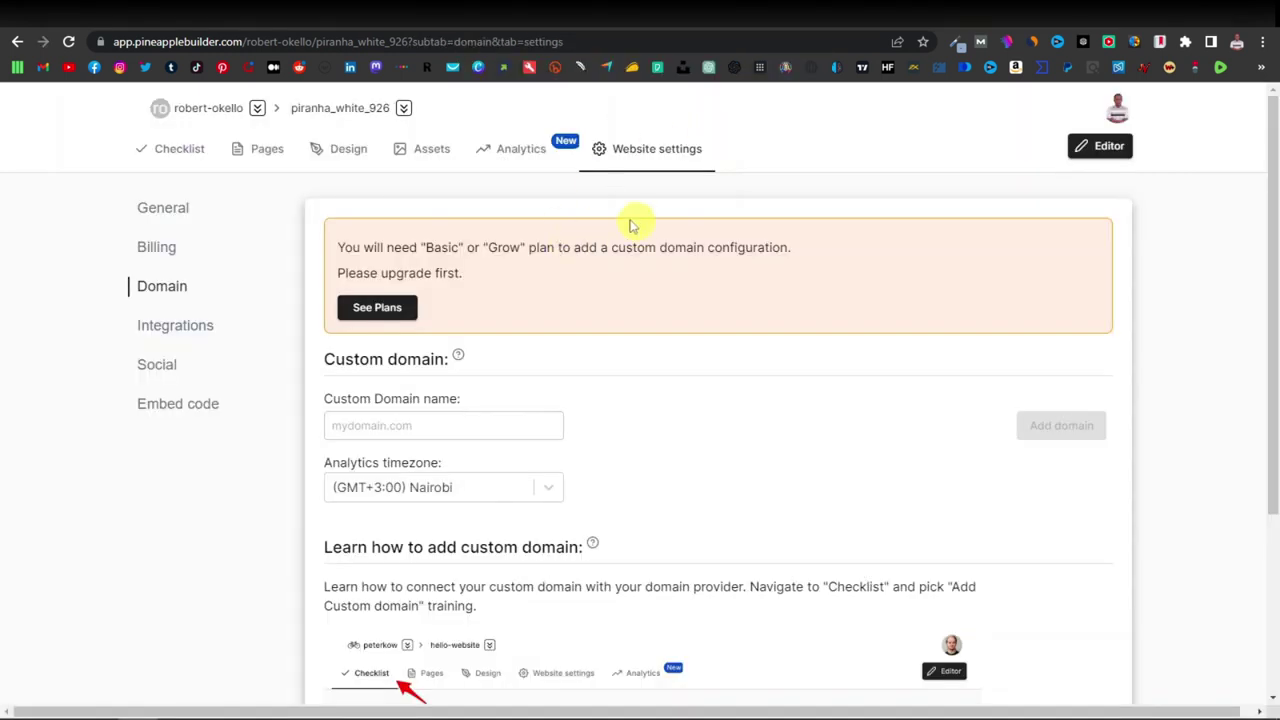
left_click(392, 426)
left_click(392, 426)
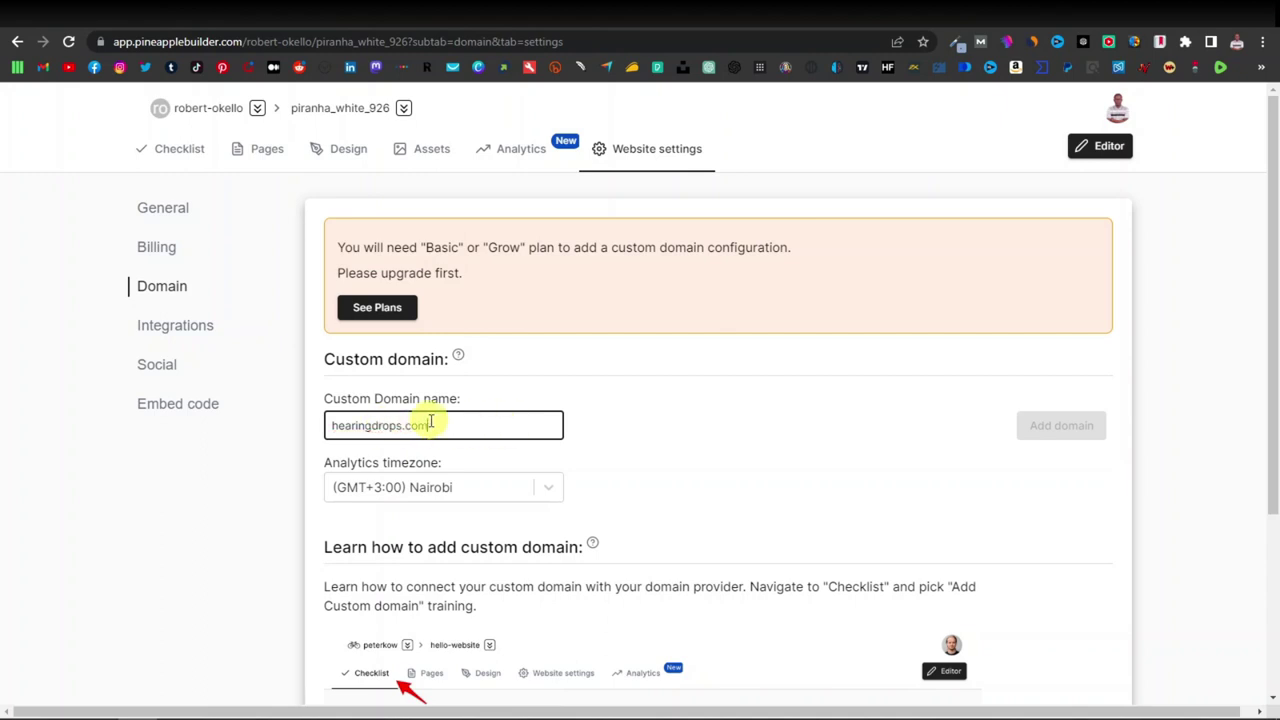
left_click_drag(428, 426, 331, 426)
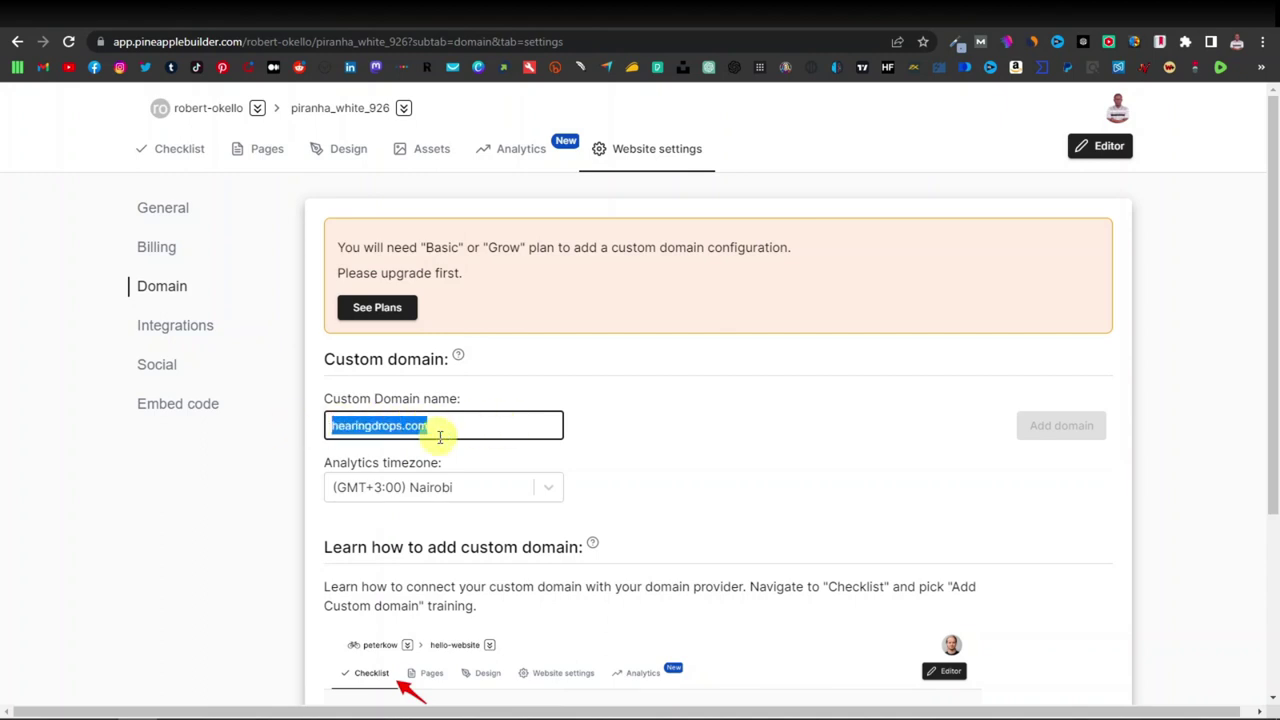
left_click(449, 426)
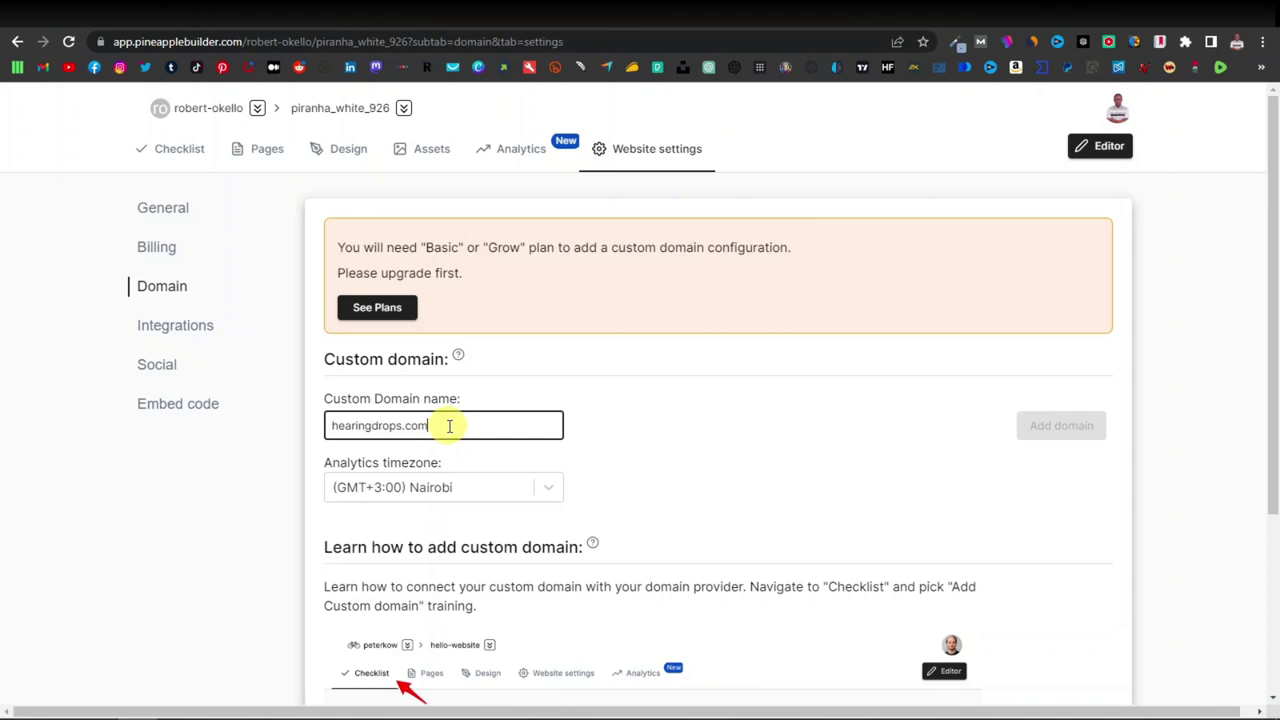
left_click(379, 312)
Review the monthly billing plans, highlighting the $15 Basic price.
scroll(640, 409, "down", 1)
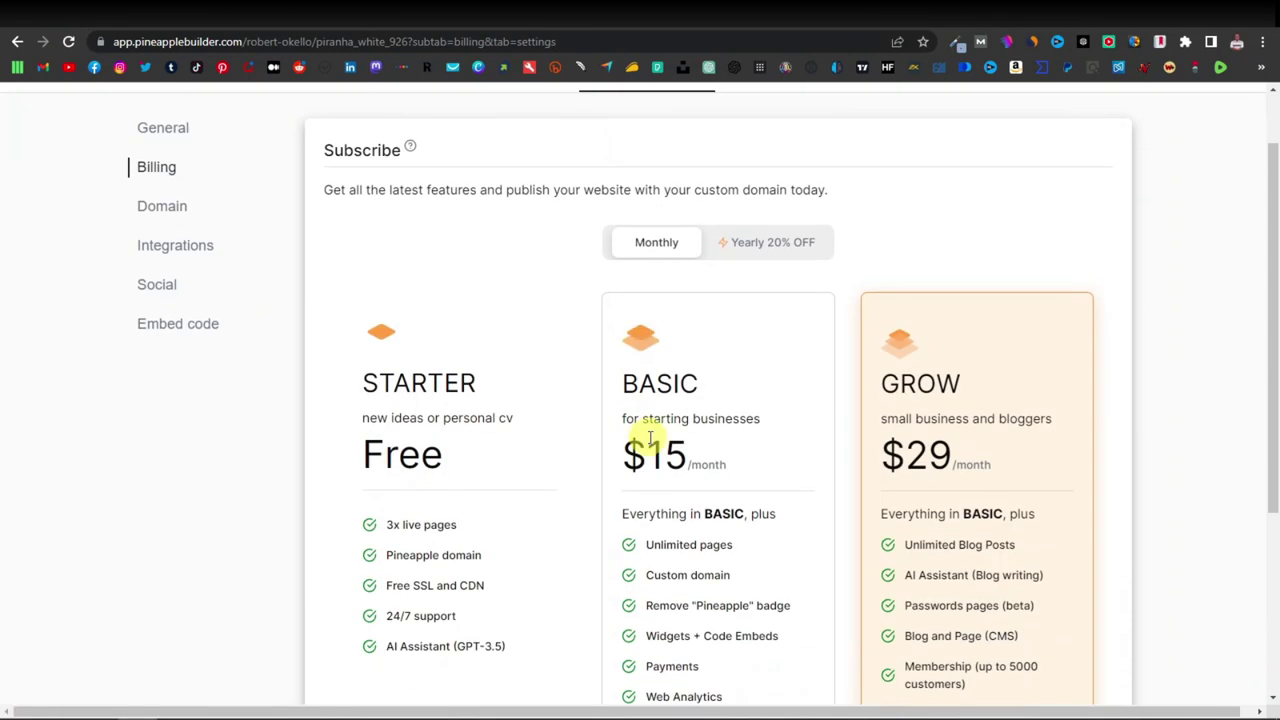
left_click_drag(626, 455, 726, 457)
scroll(745, 365, "down", 1)
left_click(744, 365)
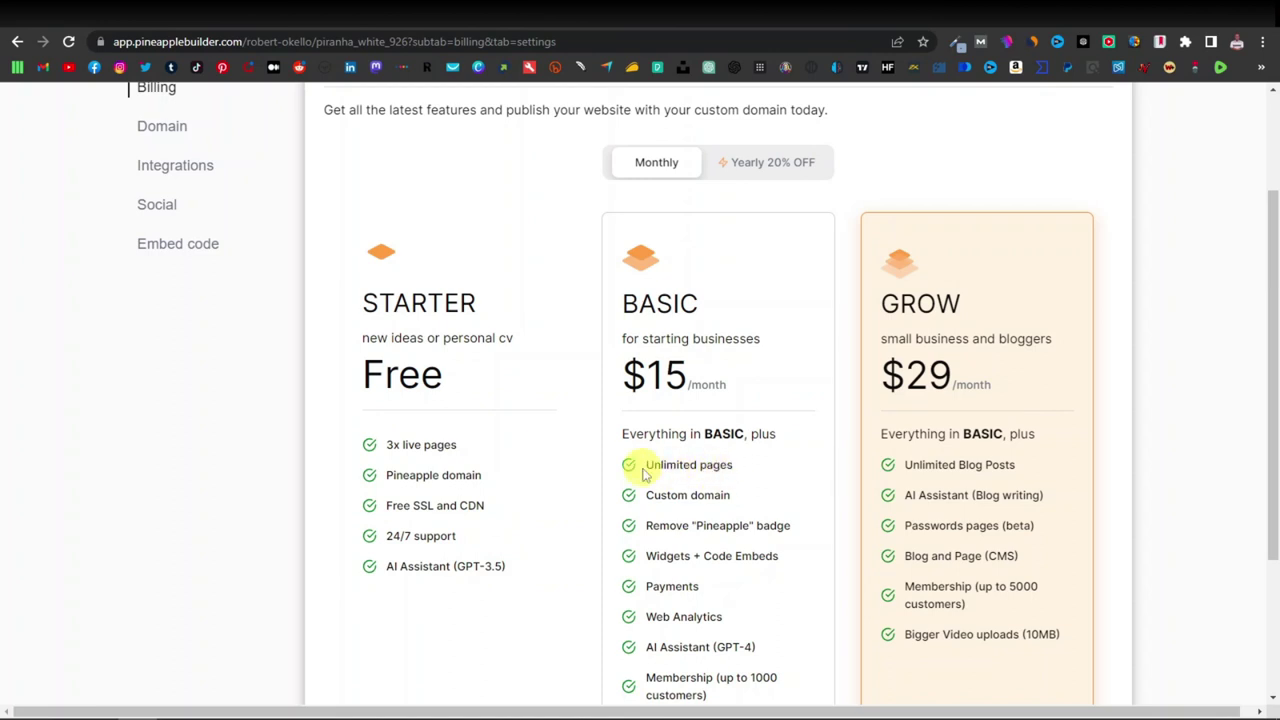
Switch to Yearly 20% OFF pricing ($12 Basic, $24 Grow), then return to the live site.
scroll(720, 490, "up", 1)
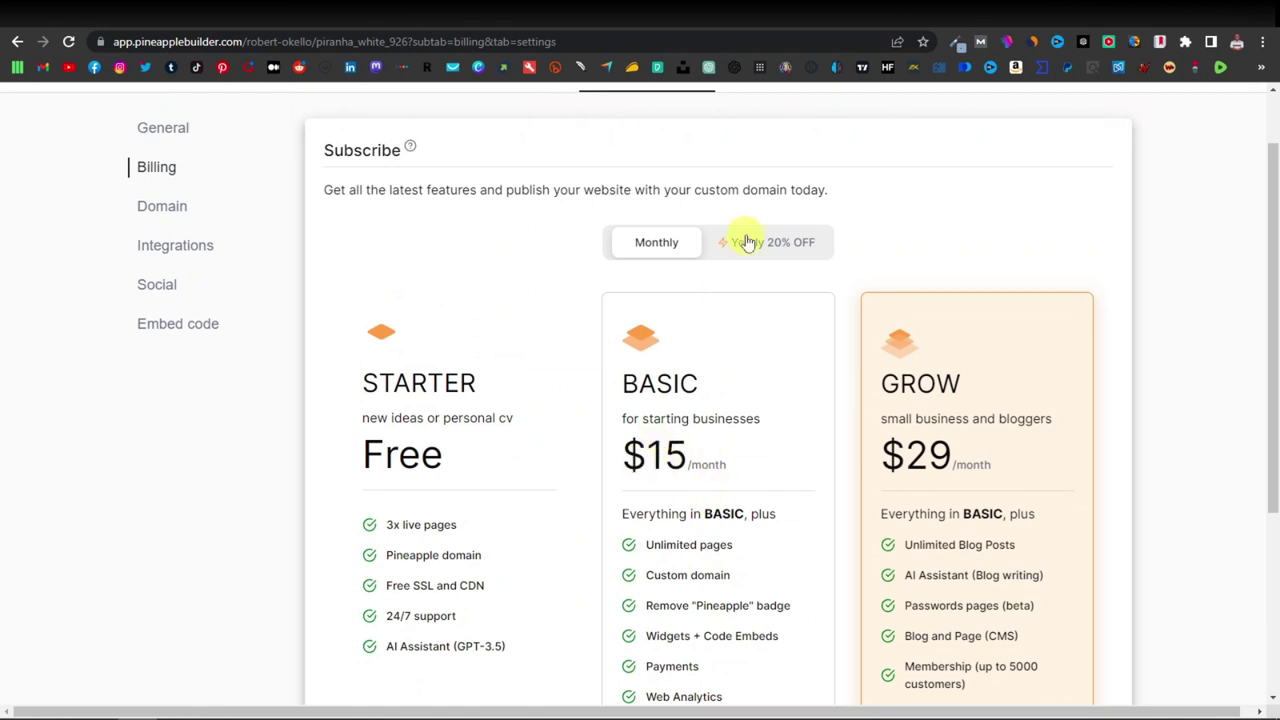
left_click(778, 250)
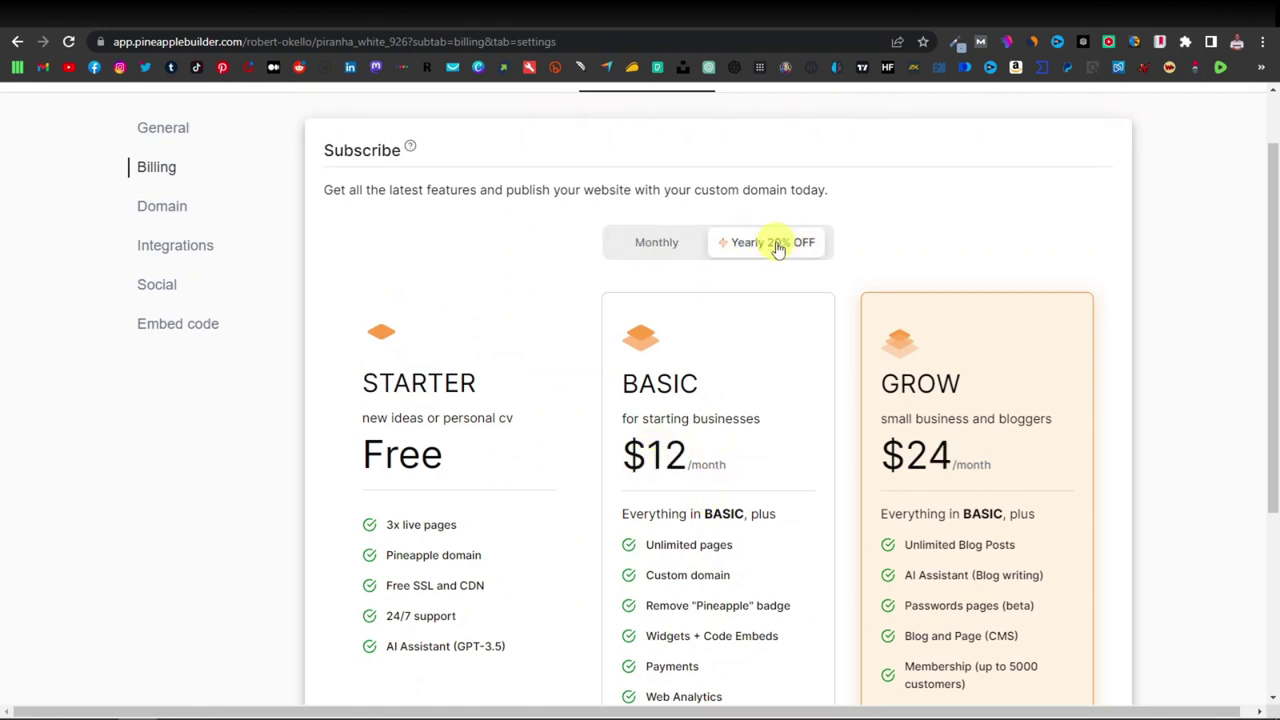
left_click_drag(626, 458, 686, 457)
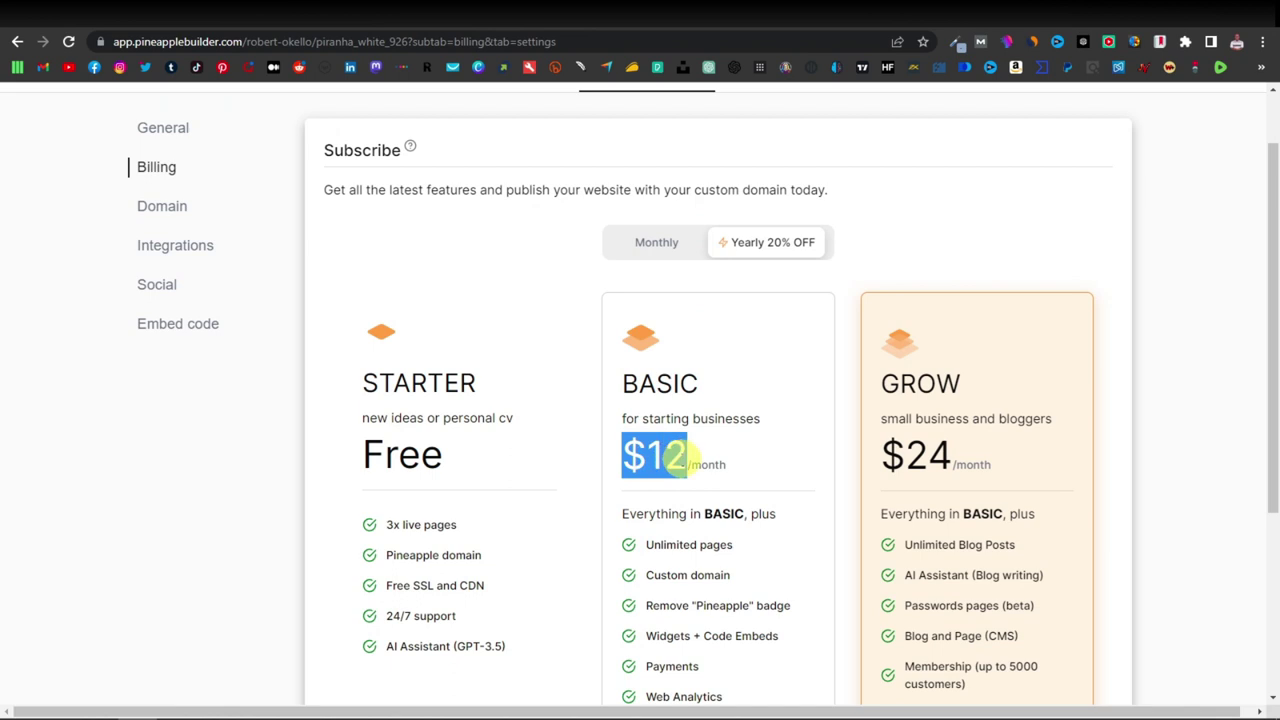
left_click(767, 474)
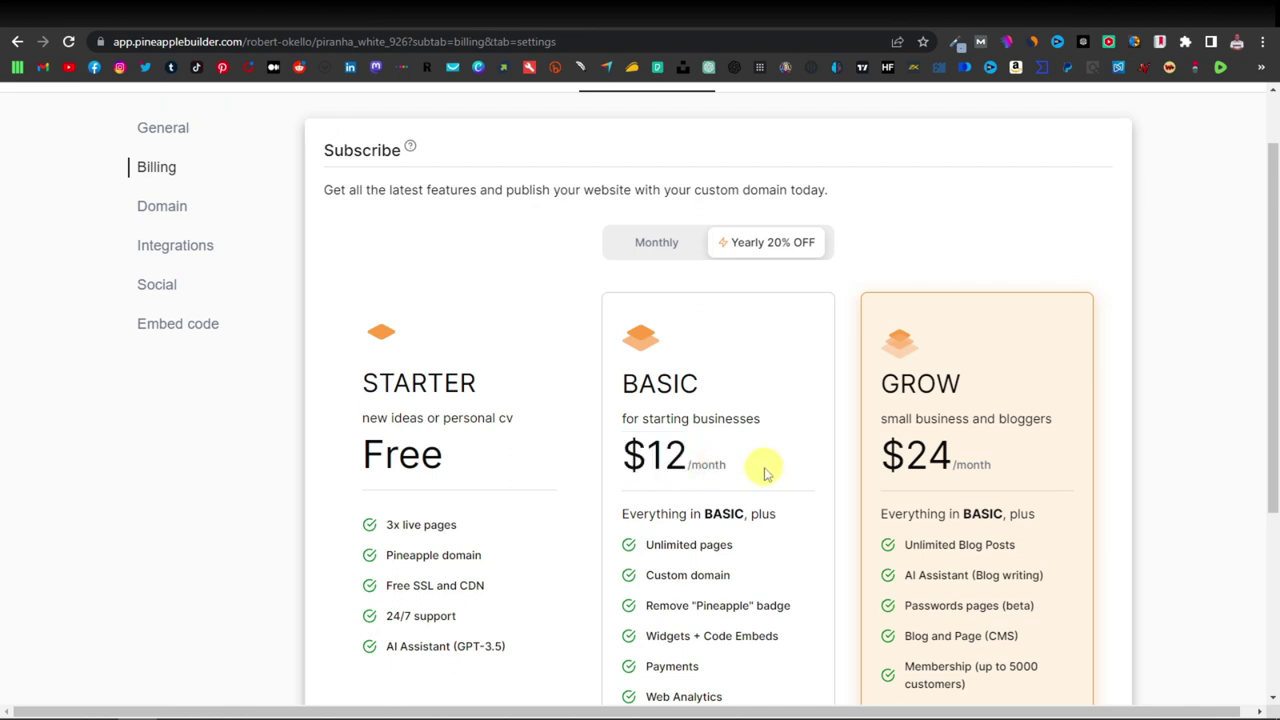
scroll(765, 474, "up", 1)
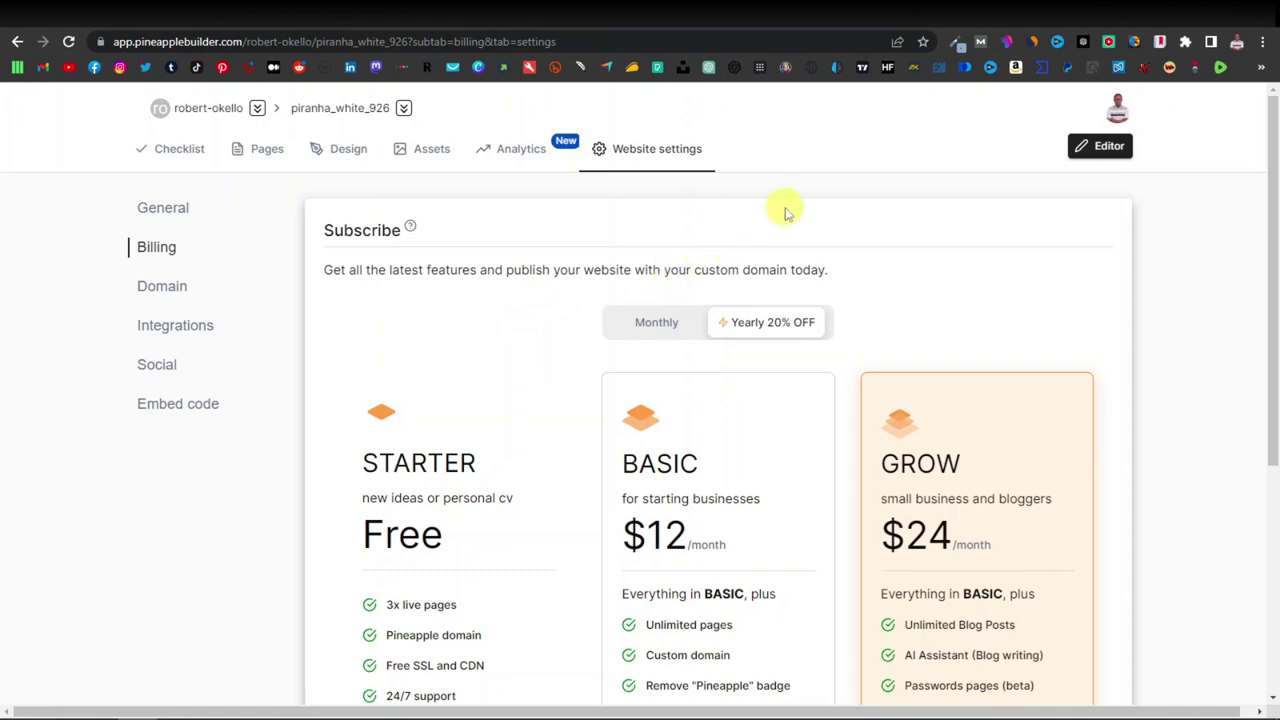
key("ctrl+Tab")
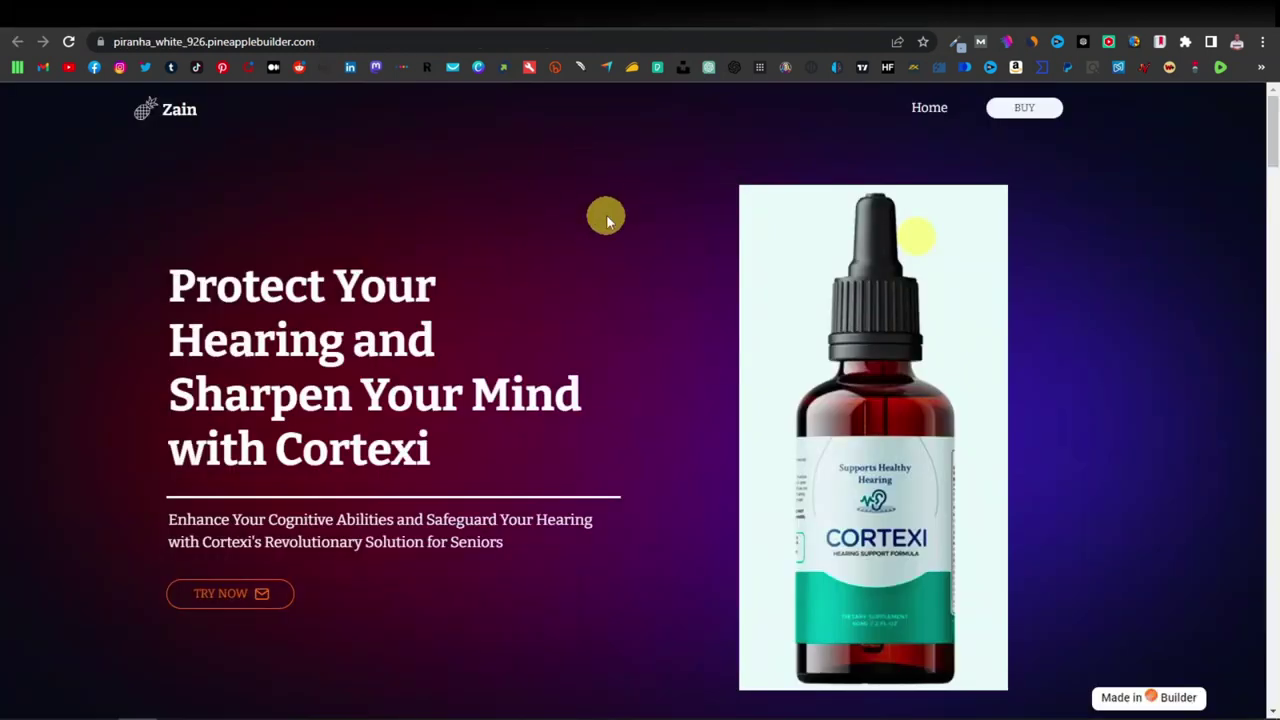